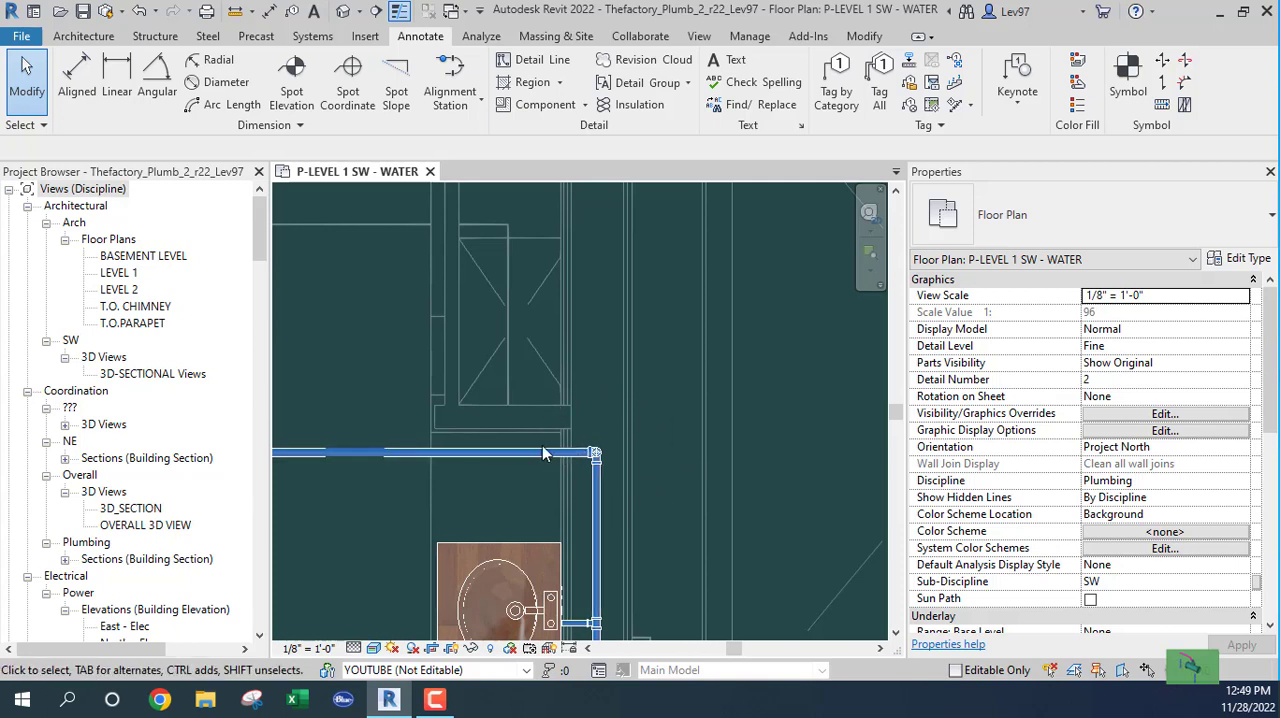
# Step: Place a text note reading "CW" just above the corner of the cold-water branch near the lavatory
pyautogui.click(729, 60)
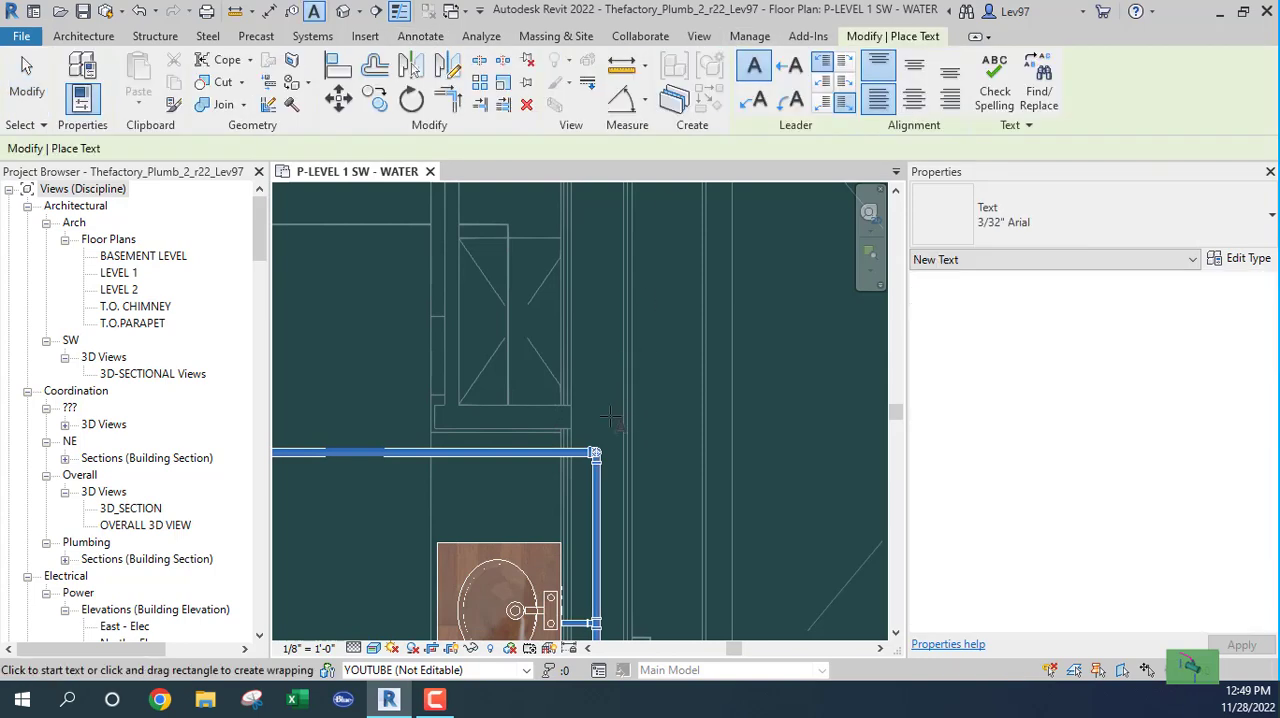
pyautogui.click(622, 345)
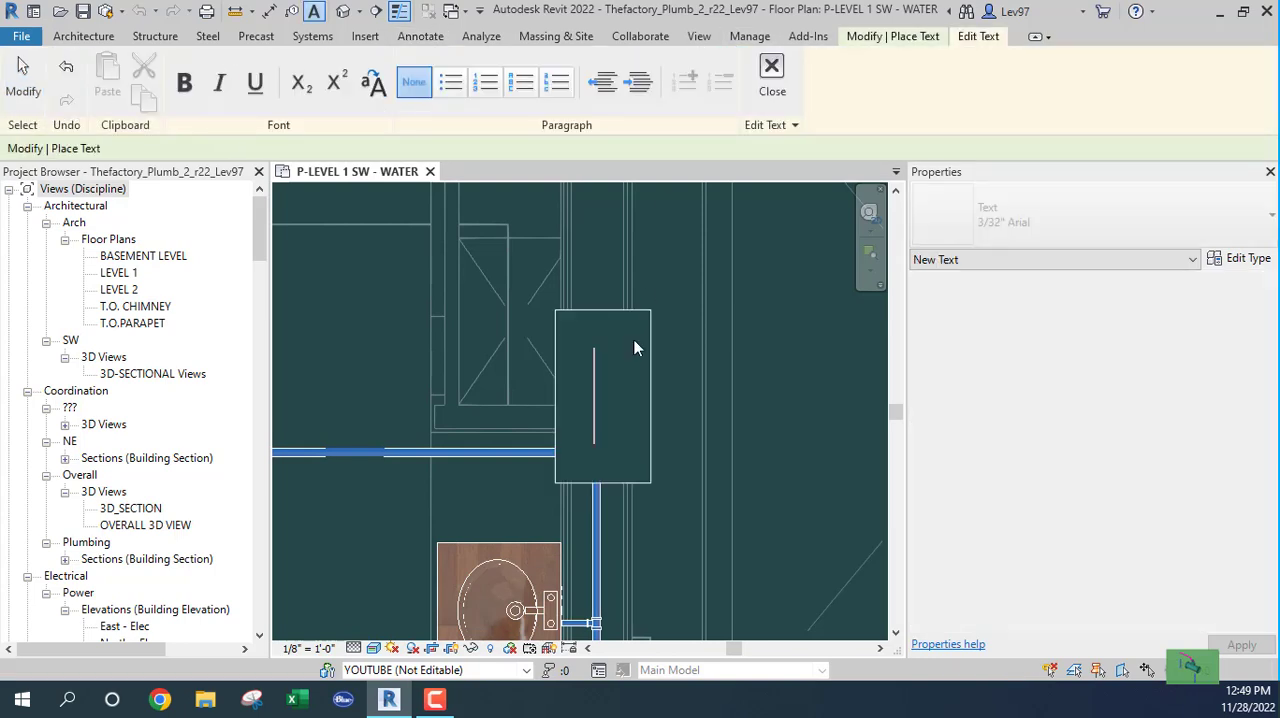
pyautogui.write('CW')
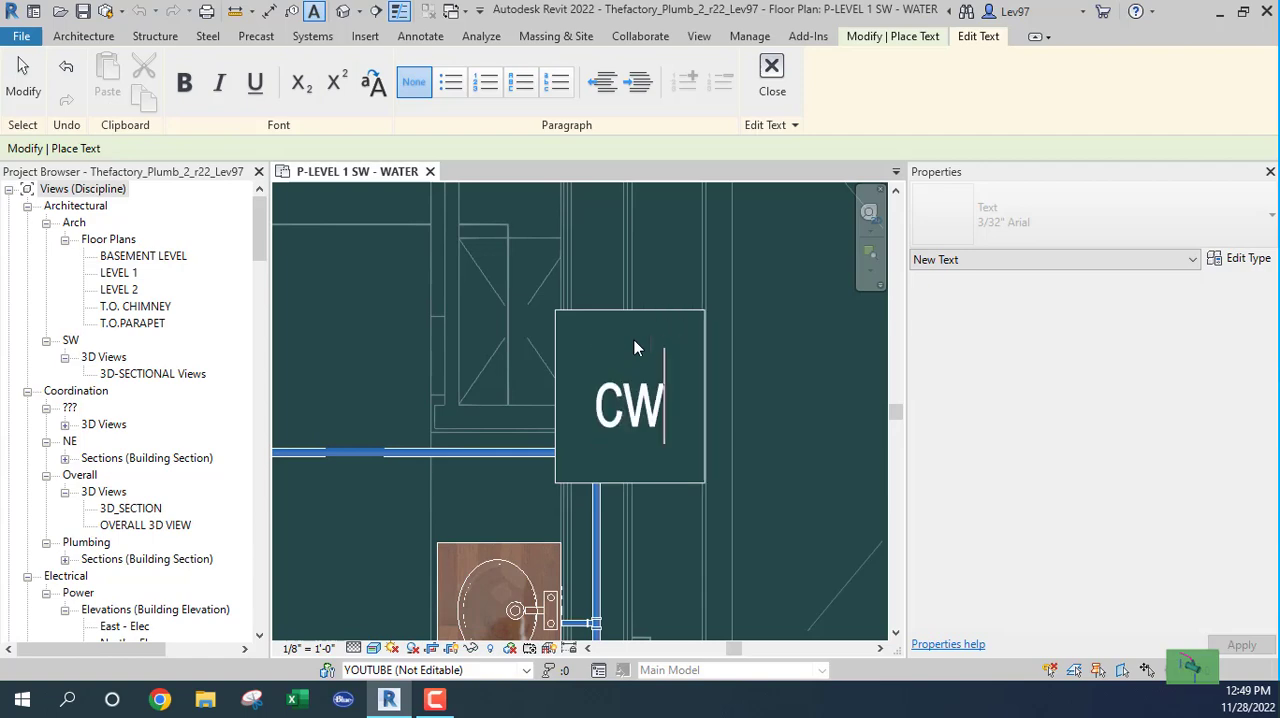
pyautogui.click(656, 244)
pyautogui.press('Escape')
pyautogui.press('Escape')
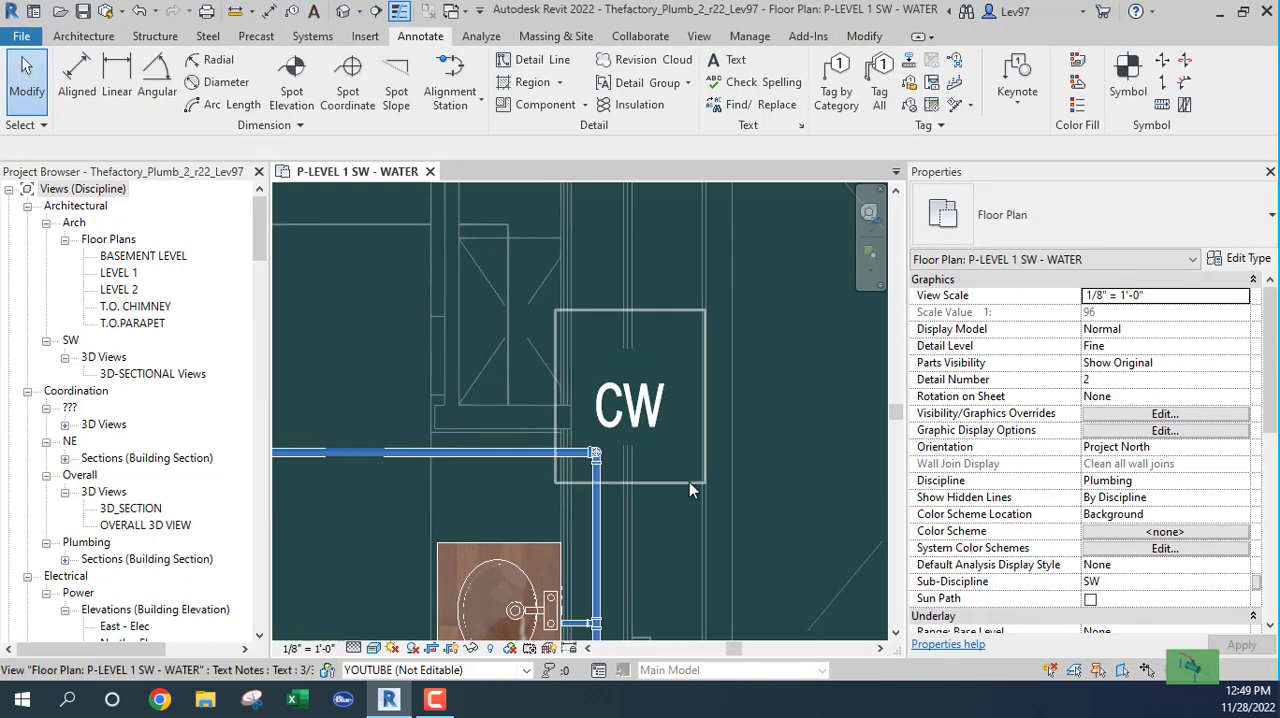
# Step: Tag the horizontal cold-water branch pipe left of the CW note by category, without a leader
pyautogui.moveTo(711, 513); pyautogui.dragTo(732, 488, button='middle')
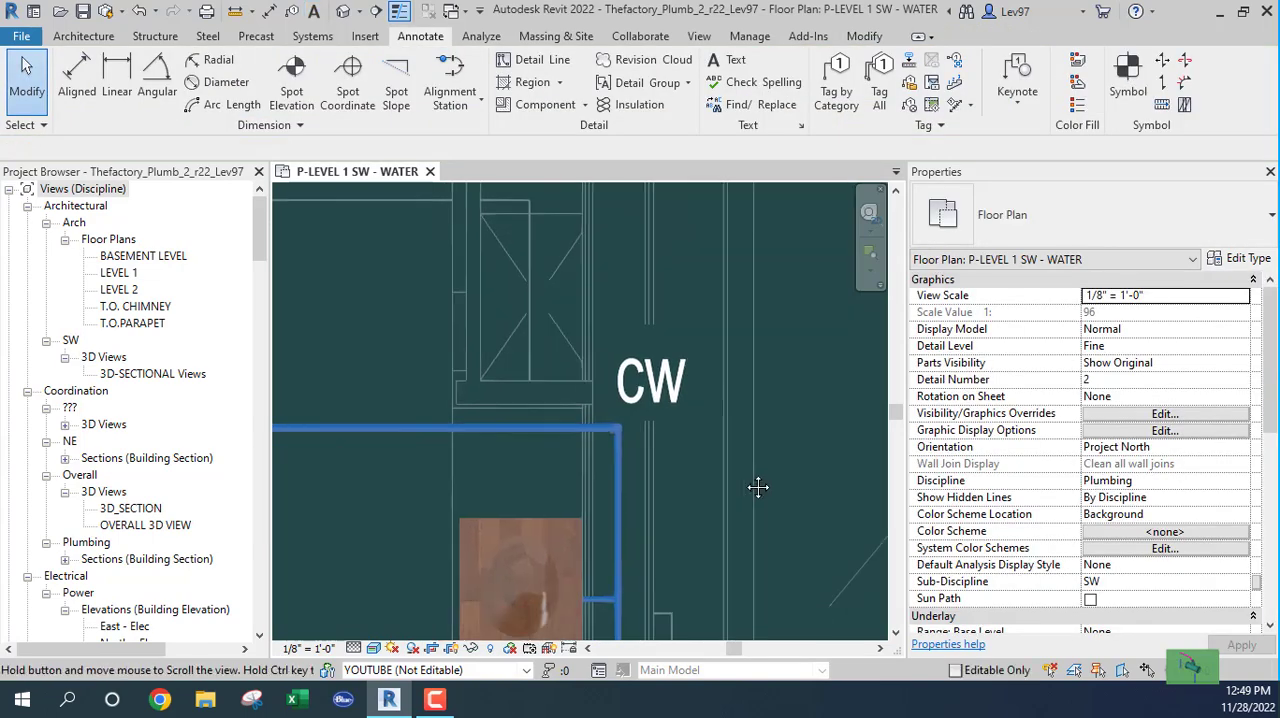
pyautogui.click(836, 95)
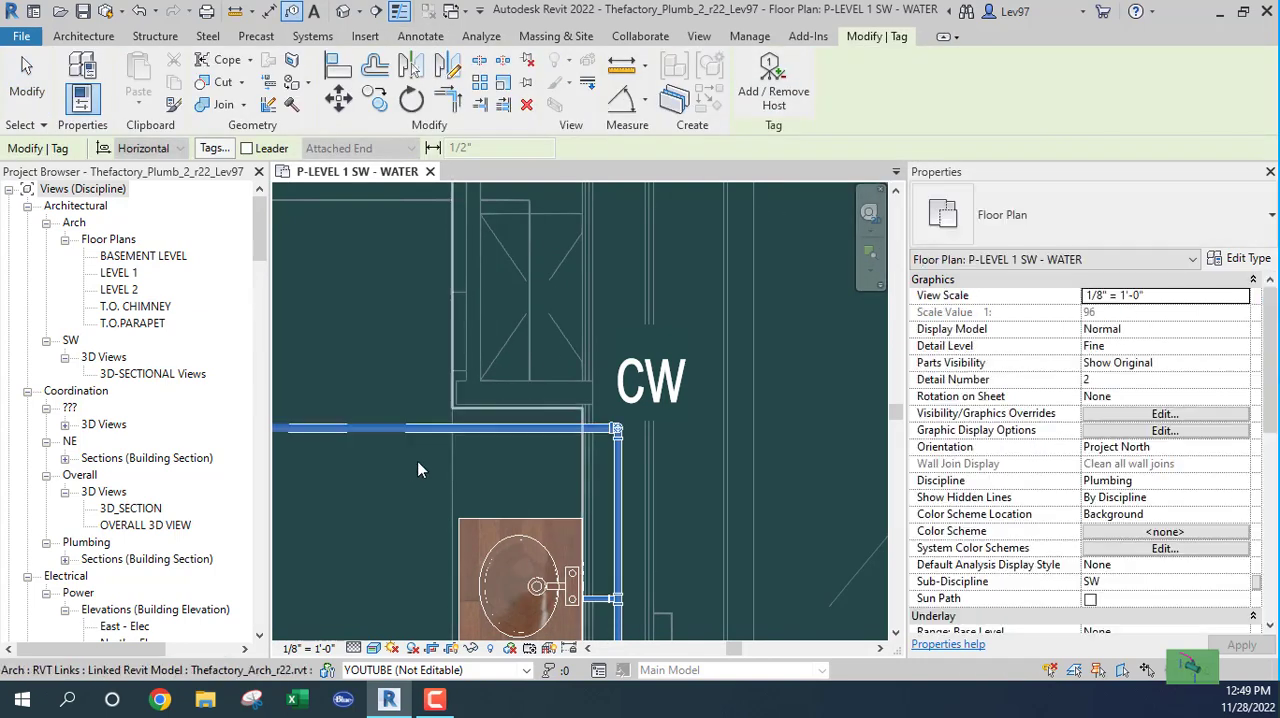
pyautogui.moveTo(402, 492); pyautogui.dragTo(683, 406, button='middle')
pyautogui.click(585, 342)
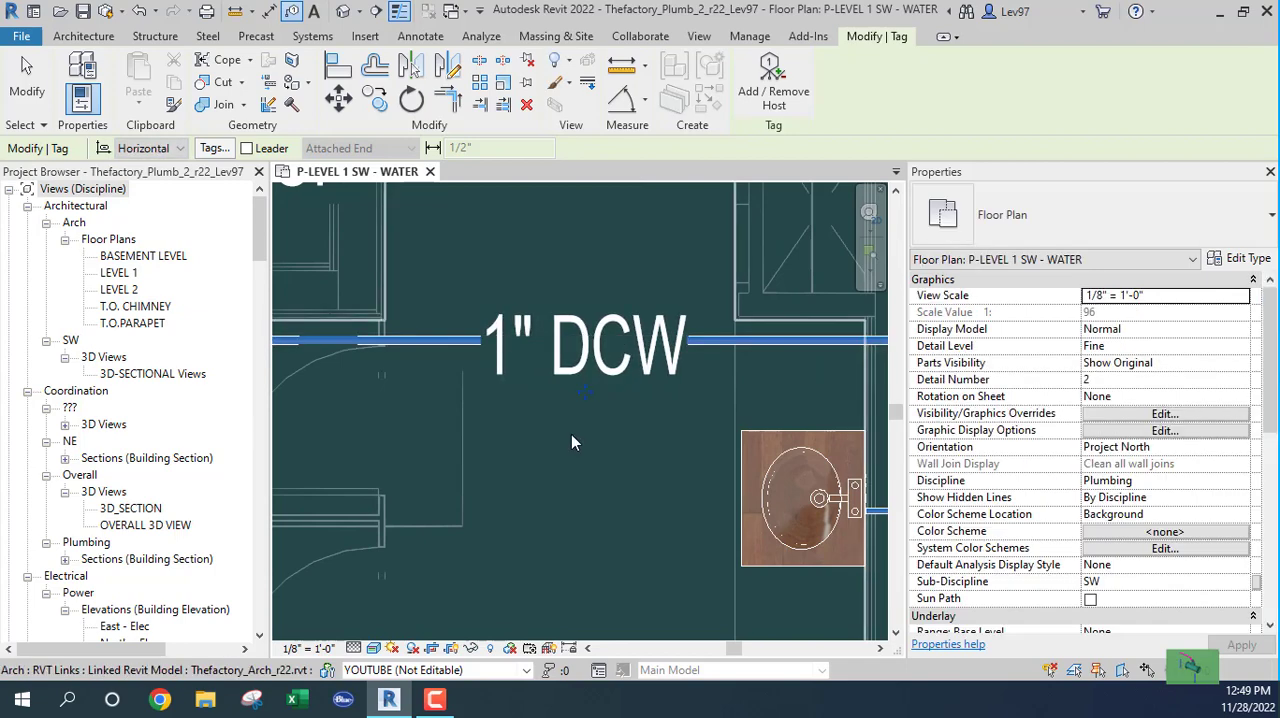
pyautogui.scroll(-4, 571, 442)
pyautogui.moveTo(566, 478); pyautogui.dragTo(843, 456, button='middle')
pyautogui.click(497, 370)
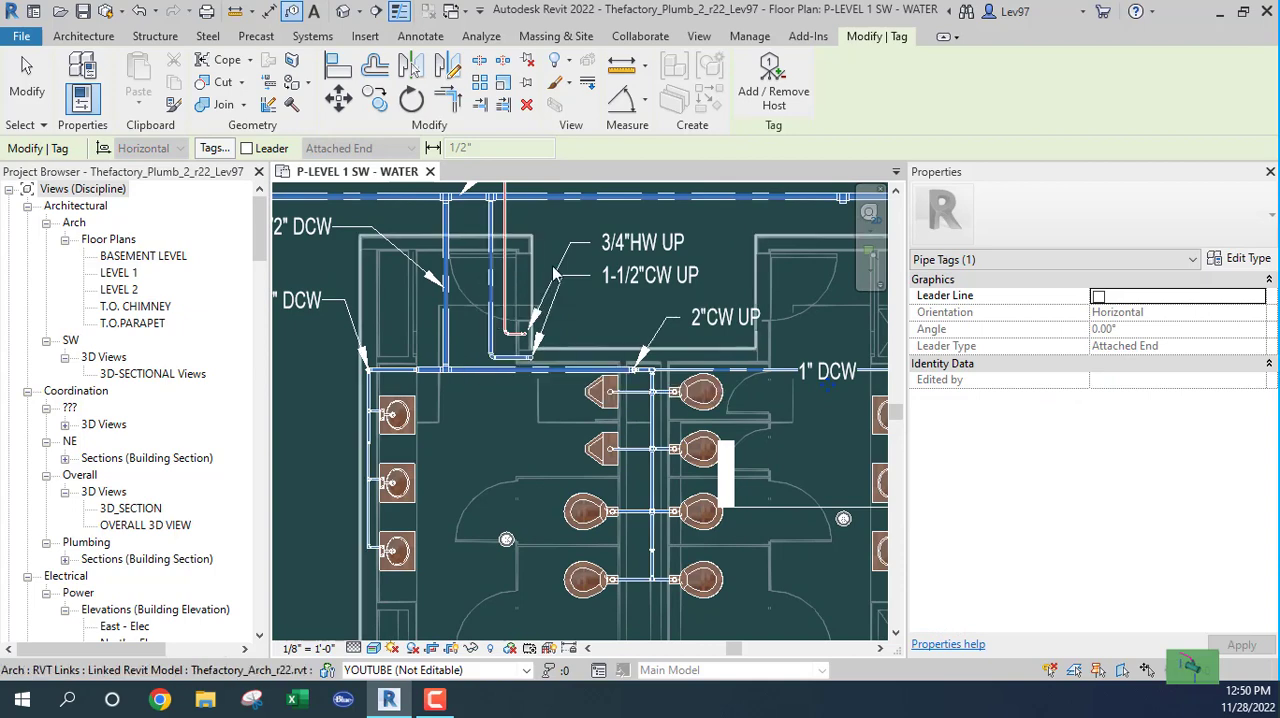
pyautogui.moveTo(634, 225); pyautogui.dragTo(536, 418, button='middle')
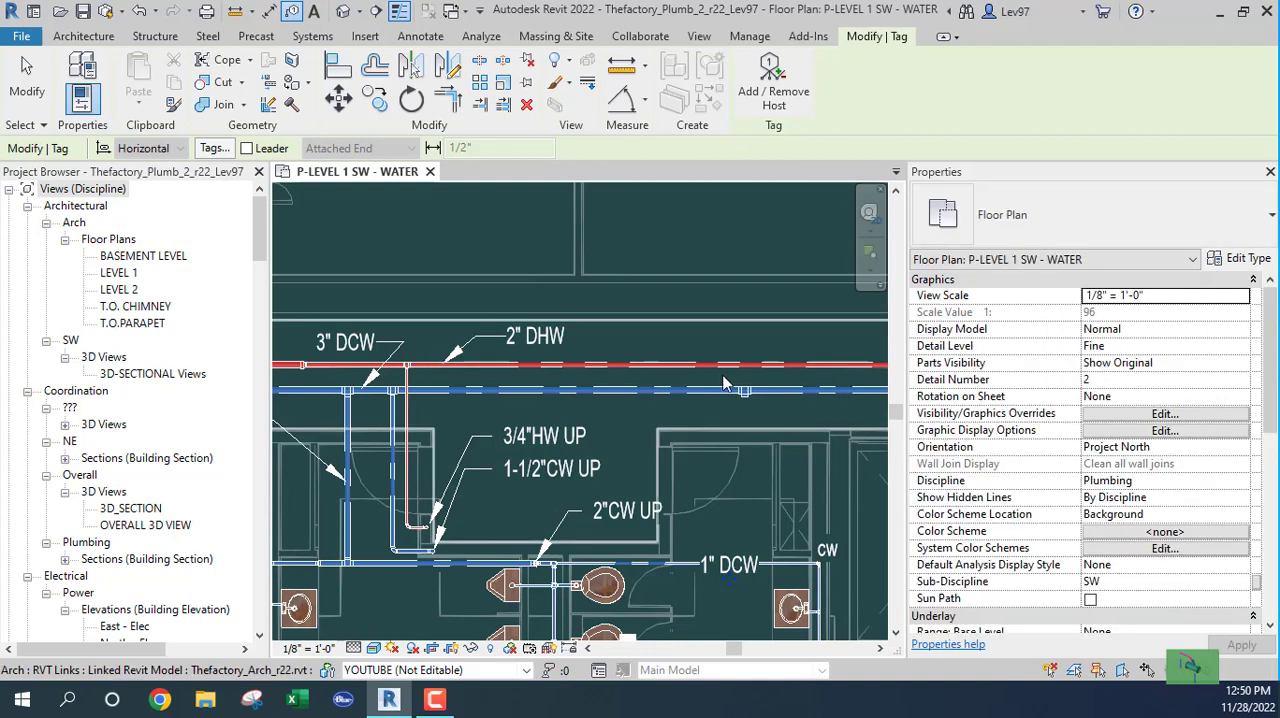
pyautogui.scroll(4, 740, 440)
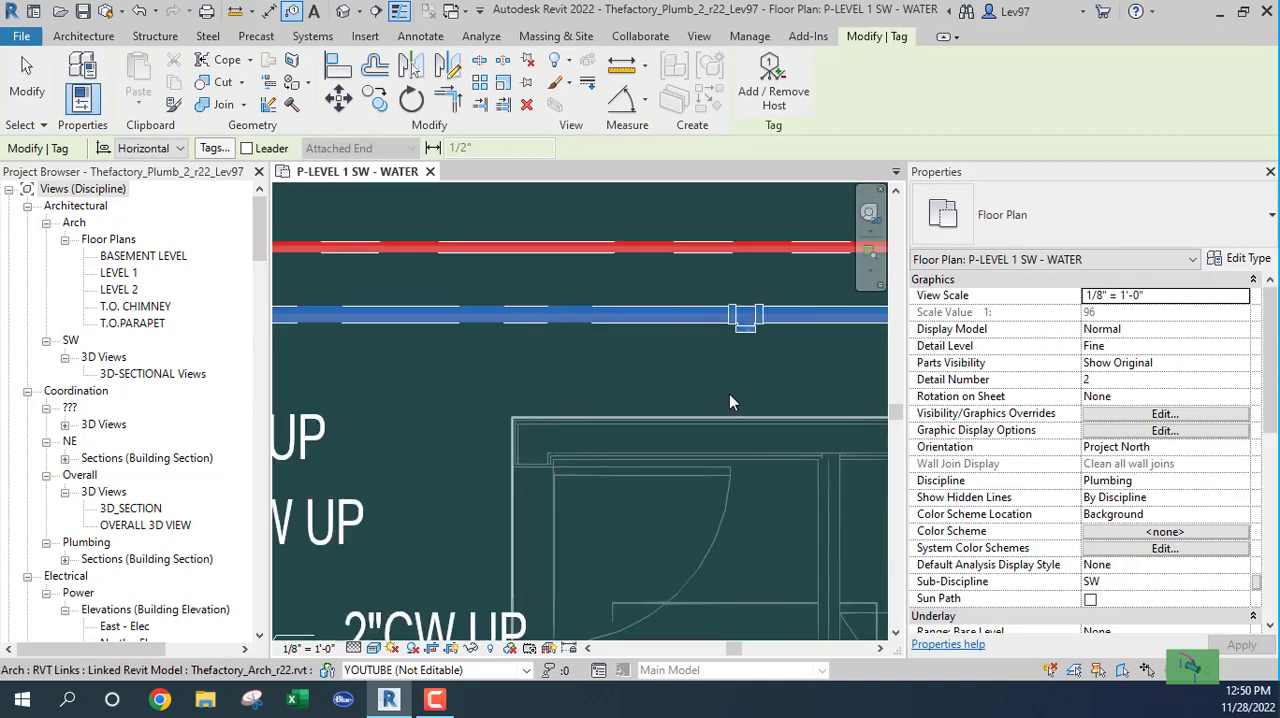
pyautogui.press('Escape')
# Step: Try removing the unused tee from the 3-inch cold-water main above the restrooms, and undo the removal
pyautogui.moveTo(568, 417); pyautogui.dragTo(336, 492, button='middle')
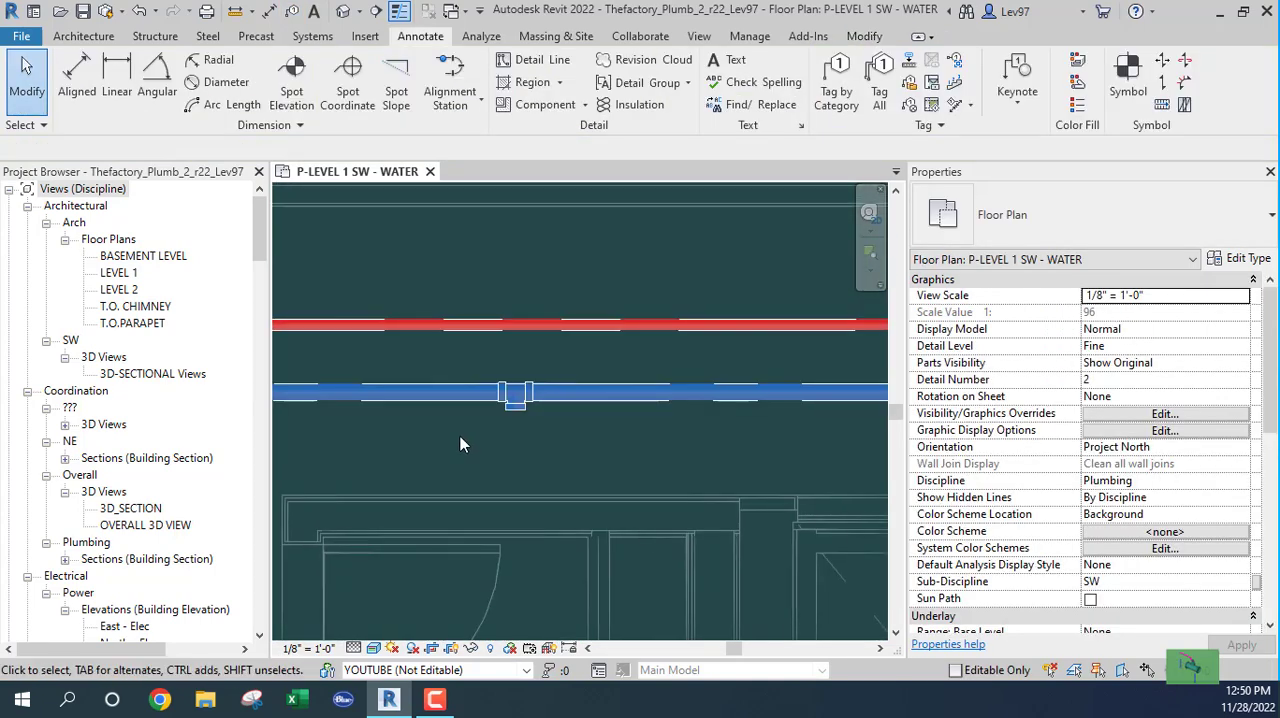
pyautogui.scroll(-1, 460, 437)
pyautogui.moveTo(454, 490); pyautogui.dragTo(718, 347, button='middle')
pyautogui.moveTo(720, 511); pyautogui.dragTo(540, 506, button='middle')
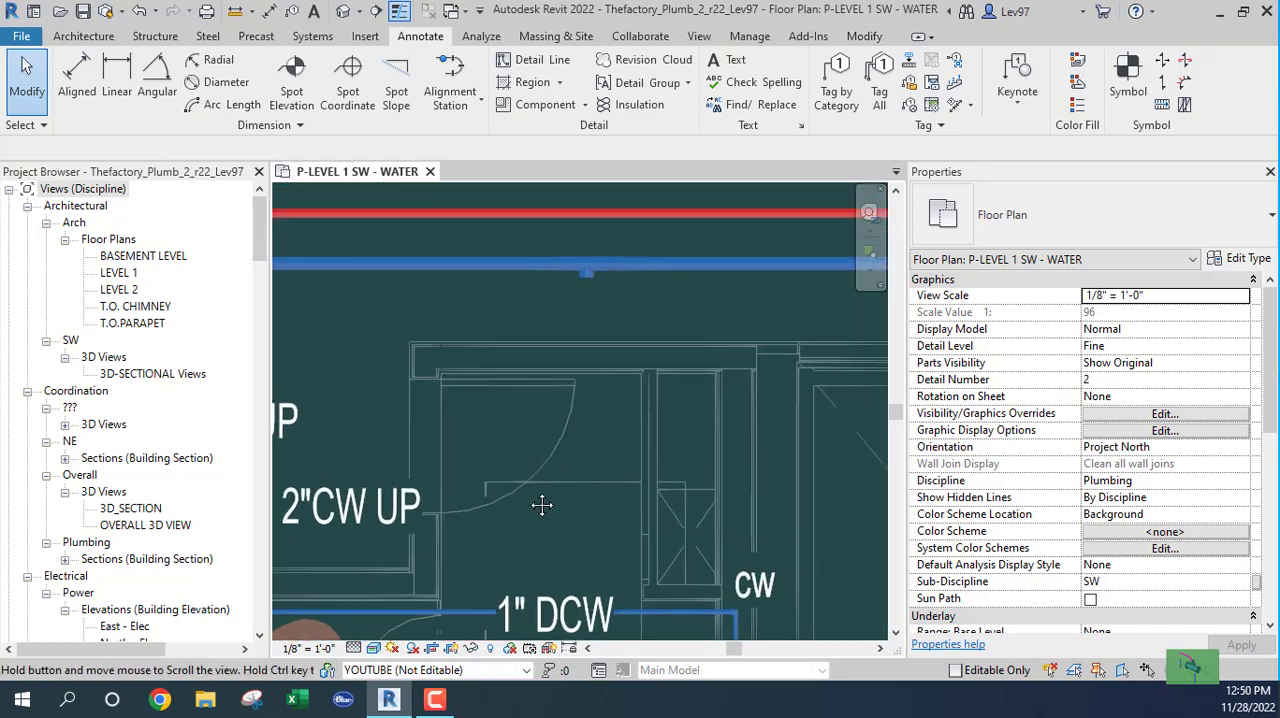
pyautogui.scroll(2, 583, 324)
pyautogui.moveTo(601, 473); pyautogui.dragTo(607, 706, button='middle')
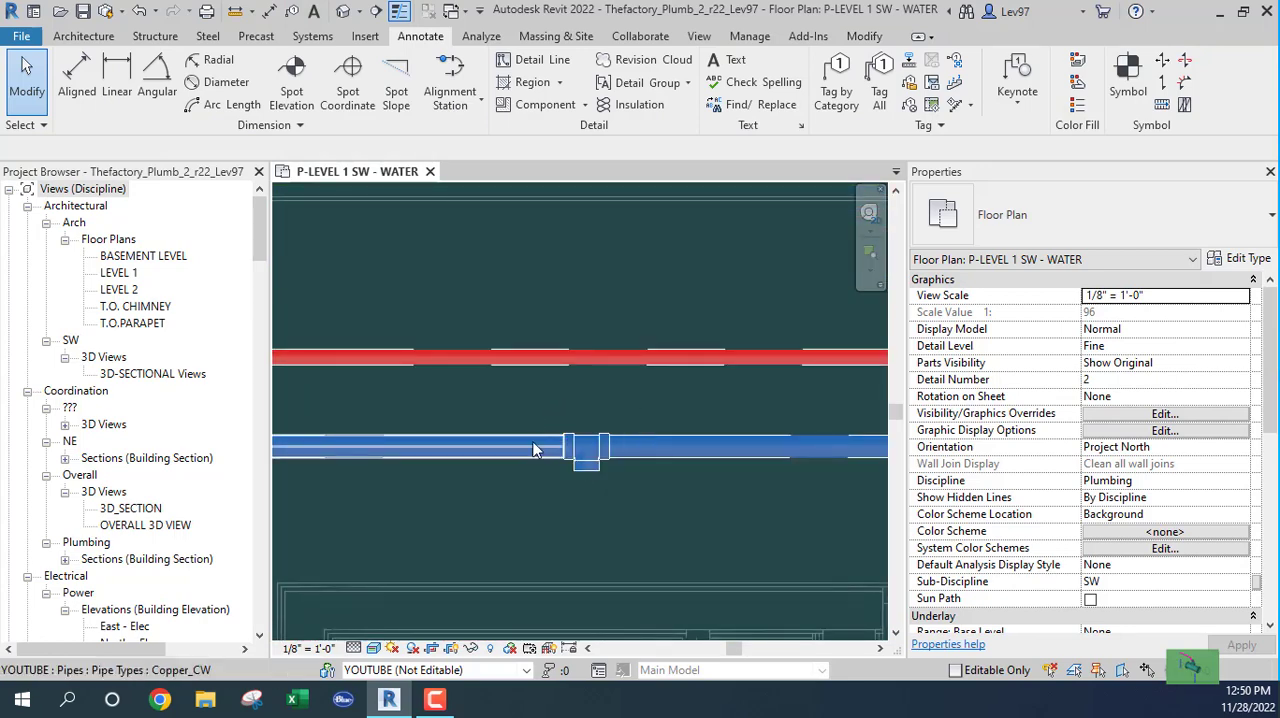
pyautogui.click(577, 470)
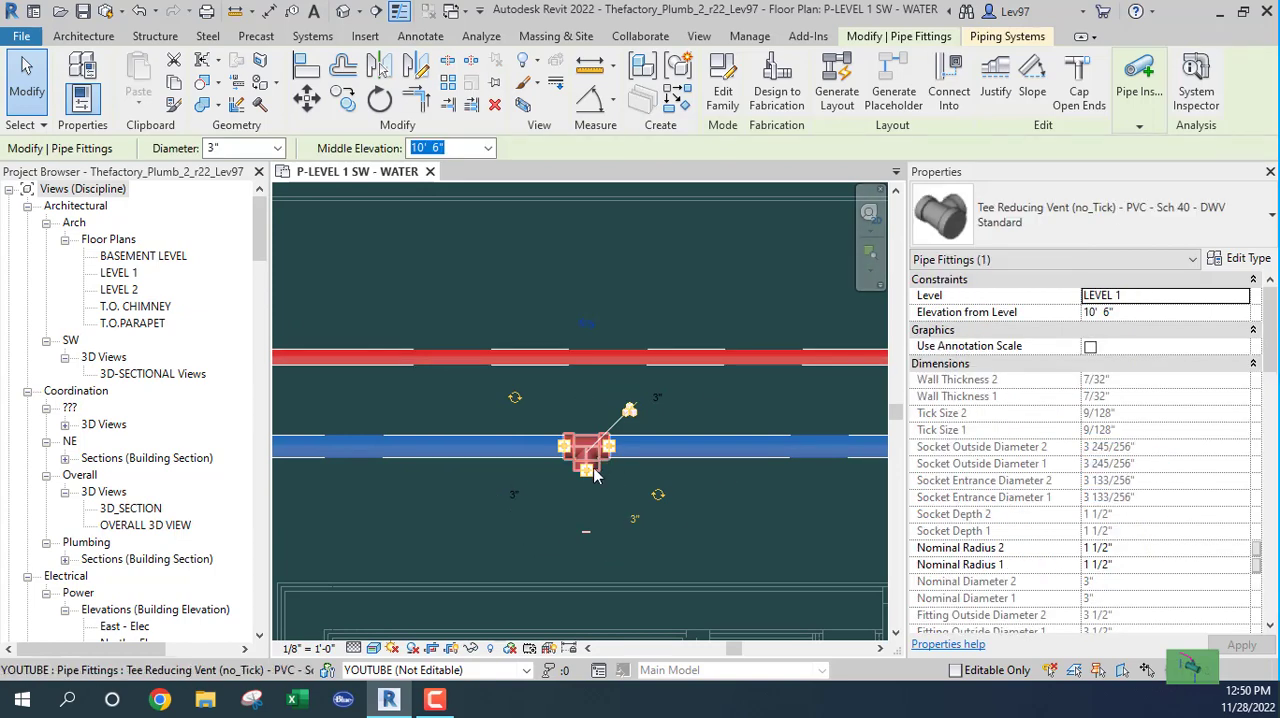
pyautogui.scroll(1, 600, 553)
pyautogui.scroll(1, 603, 547)
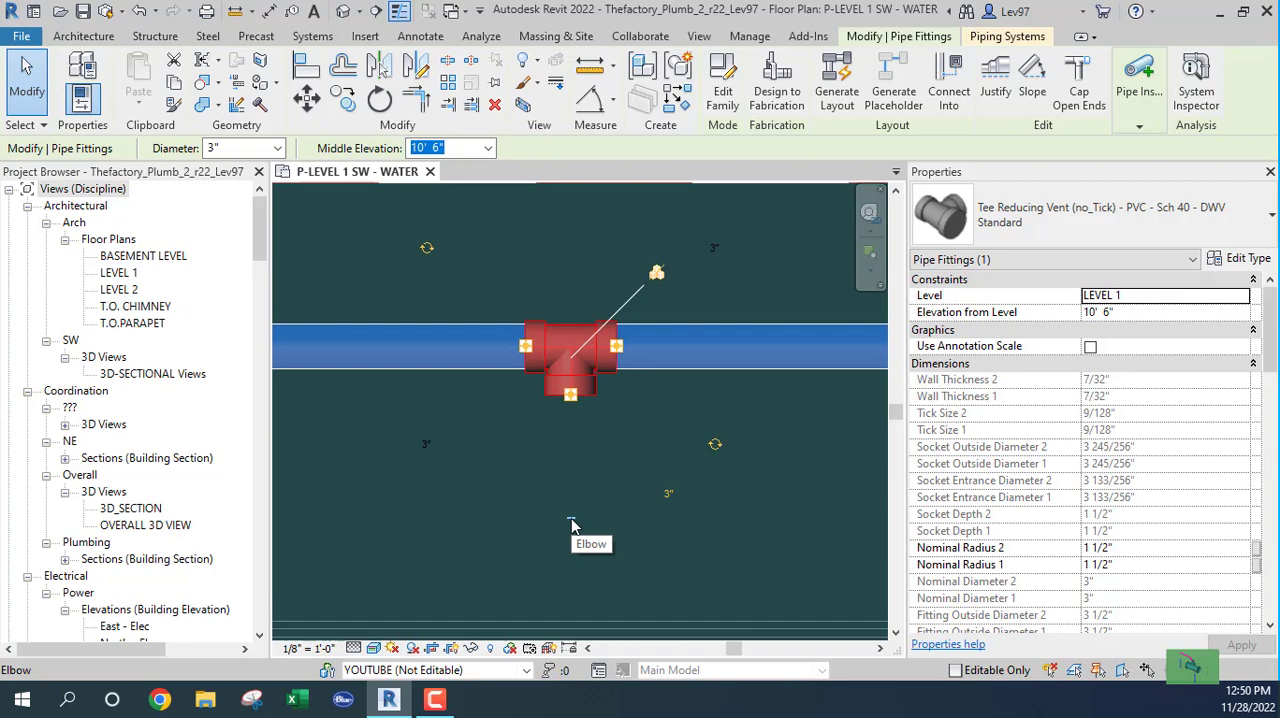
pyautogui.press('Delete')
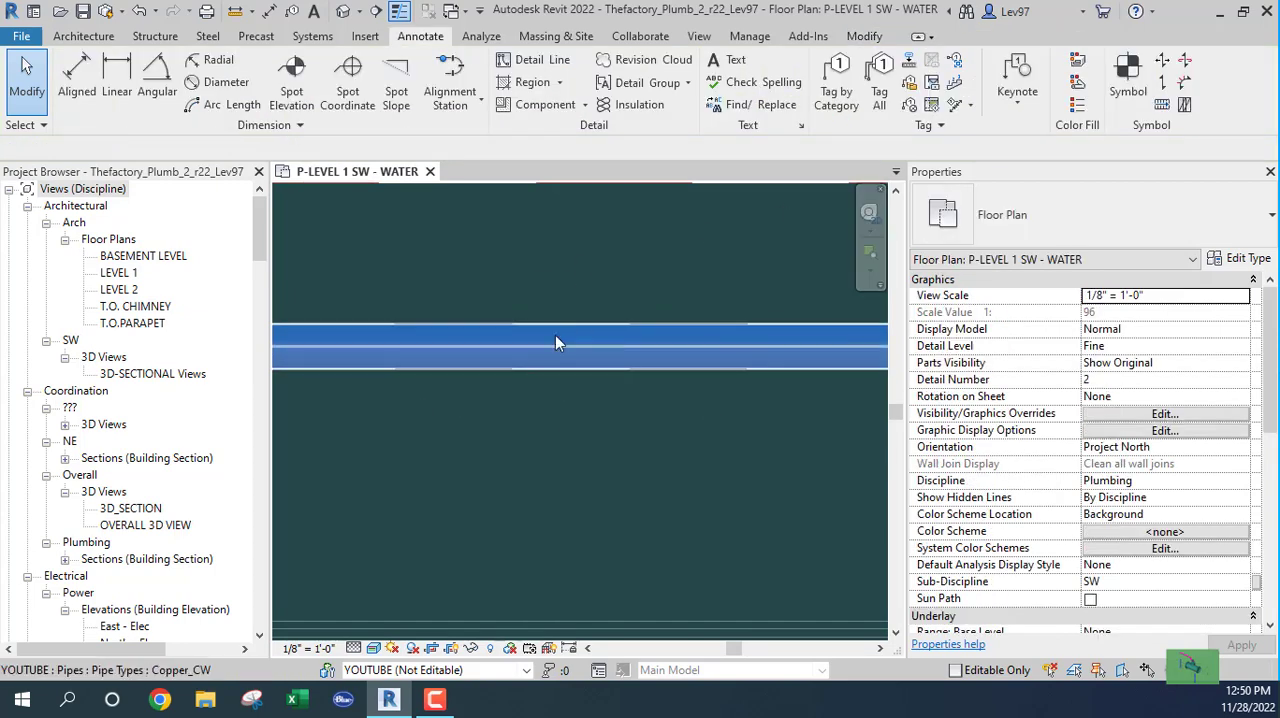
pyautogui.click(141, 12)
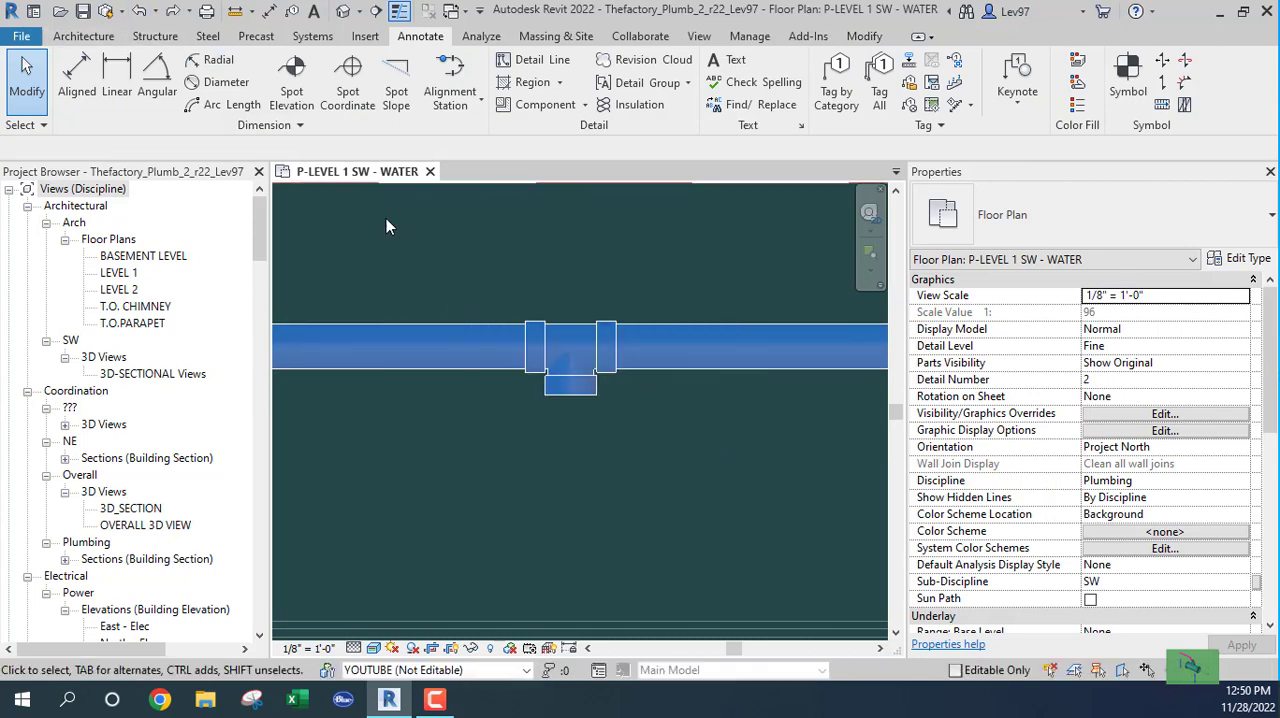
# Step: Try replacing the tee in the cold-water main with a direct Trim/Extend to Corner join of the two pipes, and undo it
pyautogui.click(575, 354)
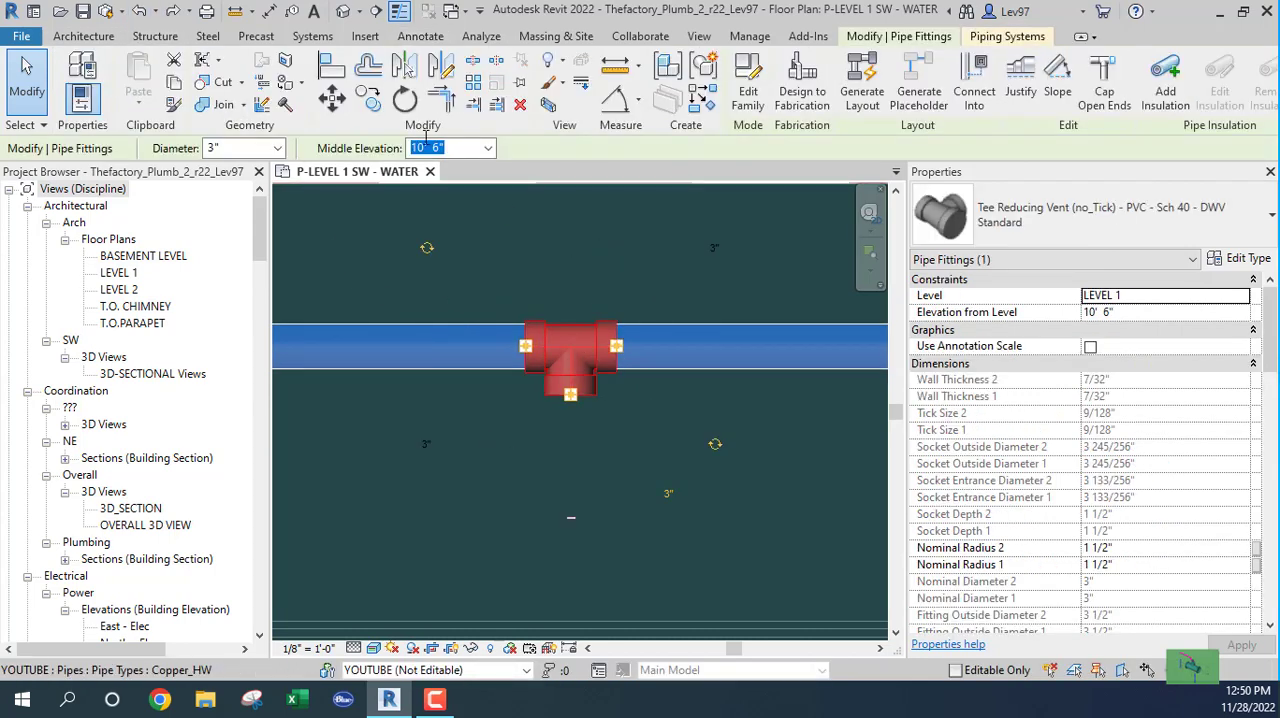
pyautogui.click(522, 104)
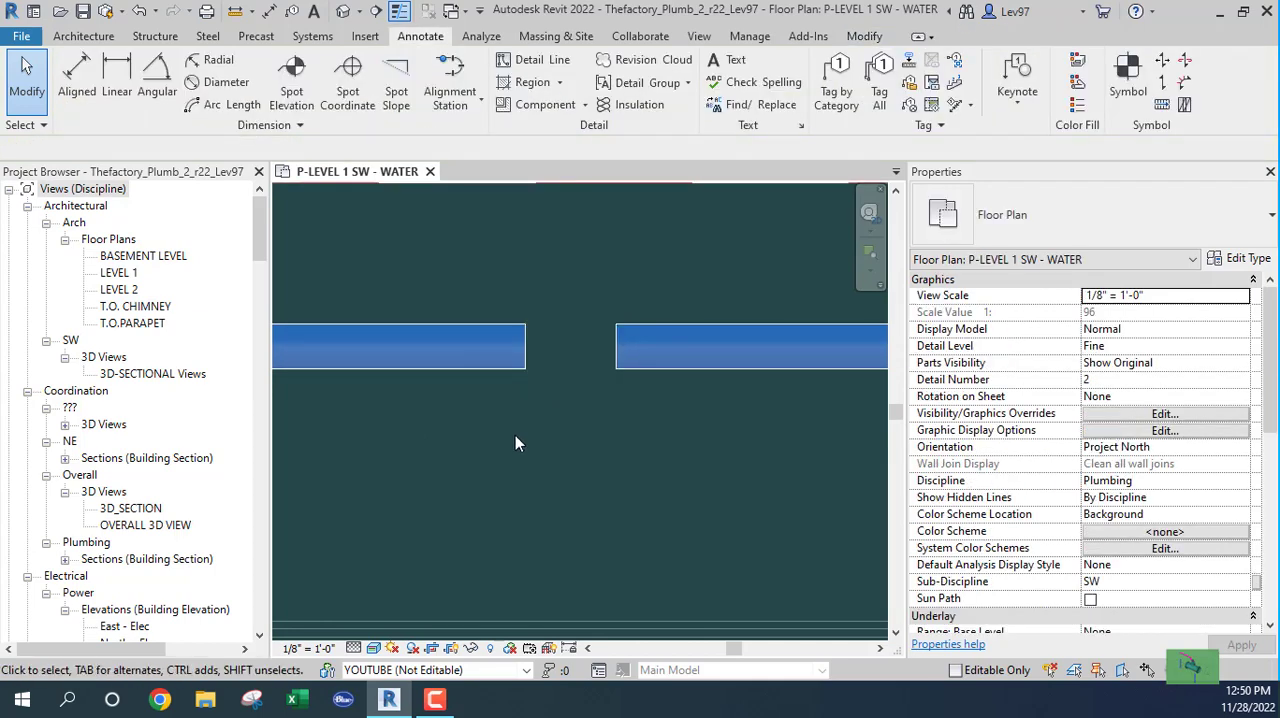
pyautogui.scroll(-3, 539, 485)
pyautogui.scroll(-1, 550, 450)
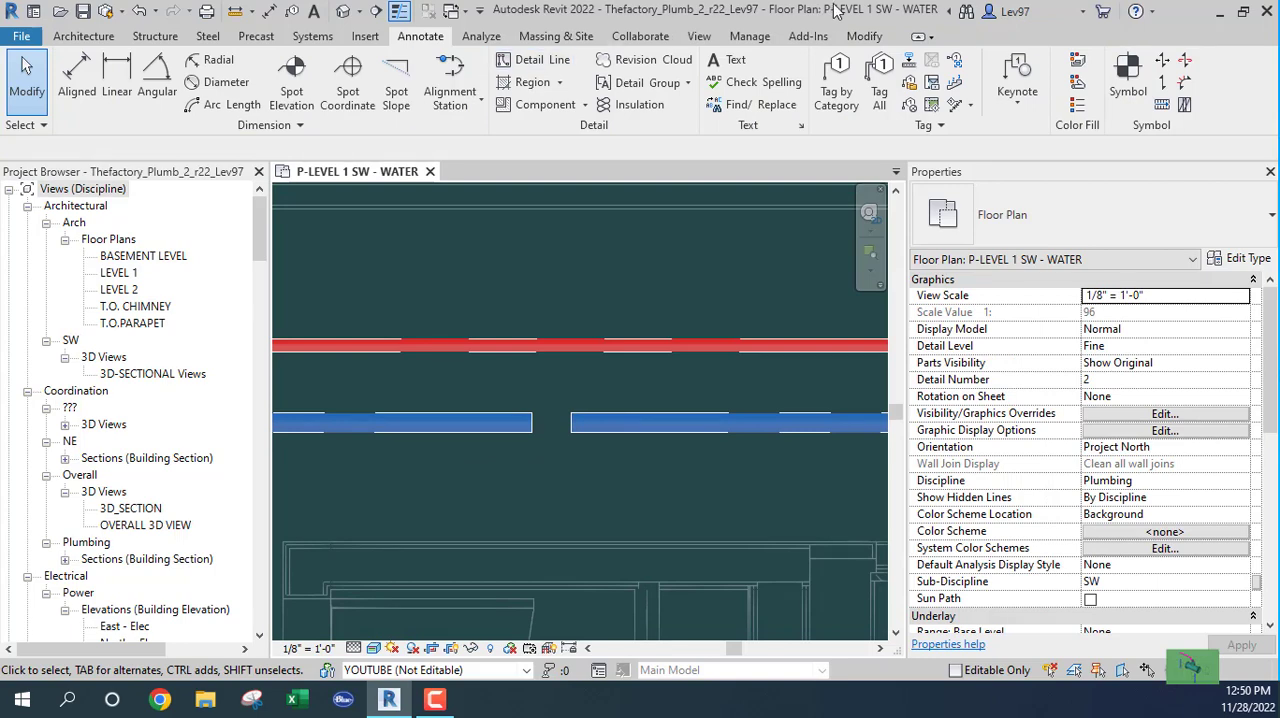
pyautogui.click(872, 38)
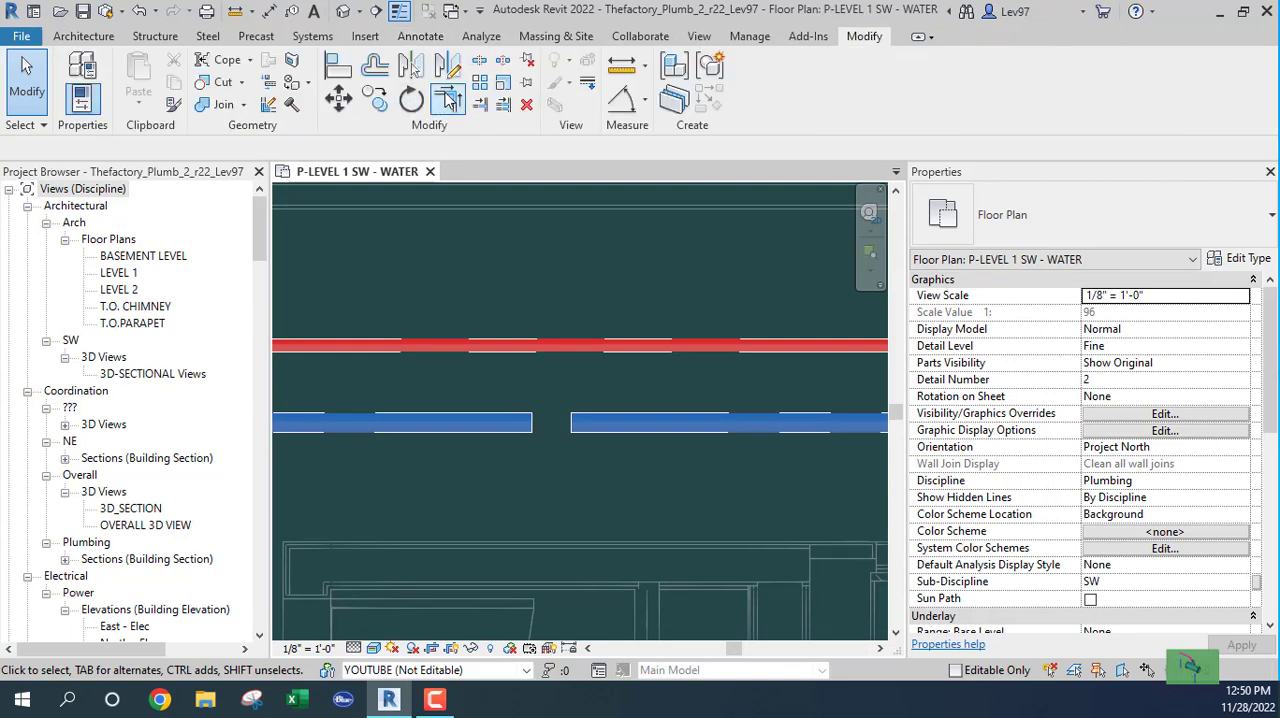
pyautogui.click(448, 97)
pyautogui.click(511, 424)
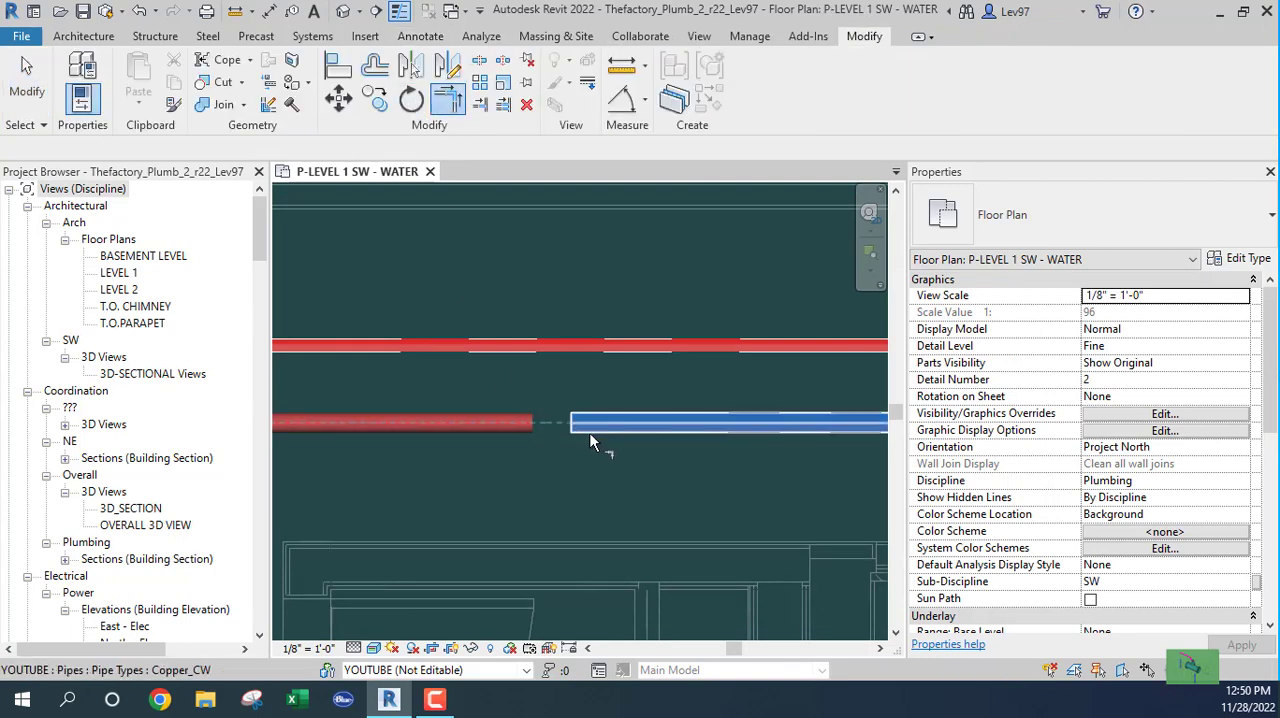
pyautogui.click(540, 467)
pyautogui.press('Escape')
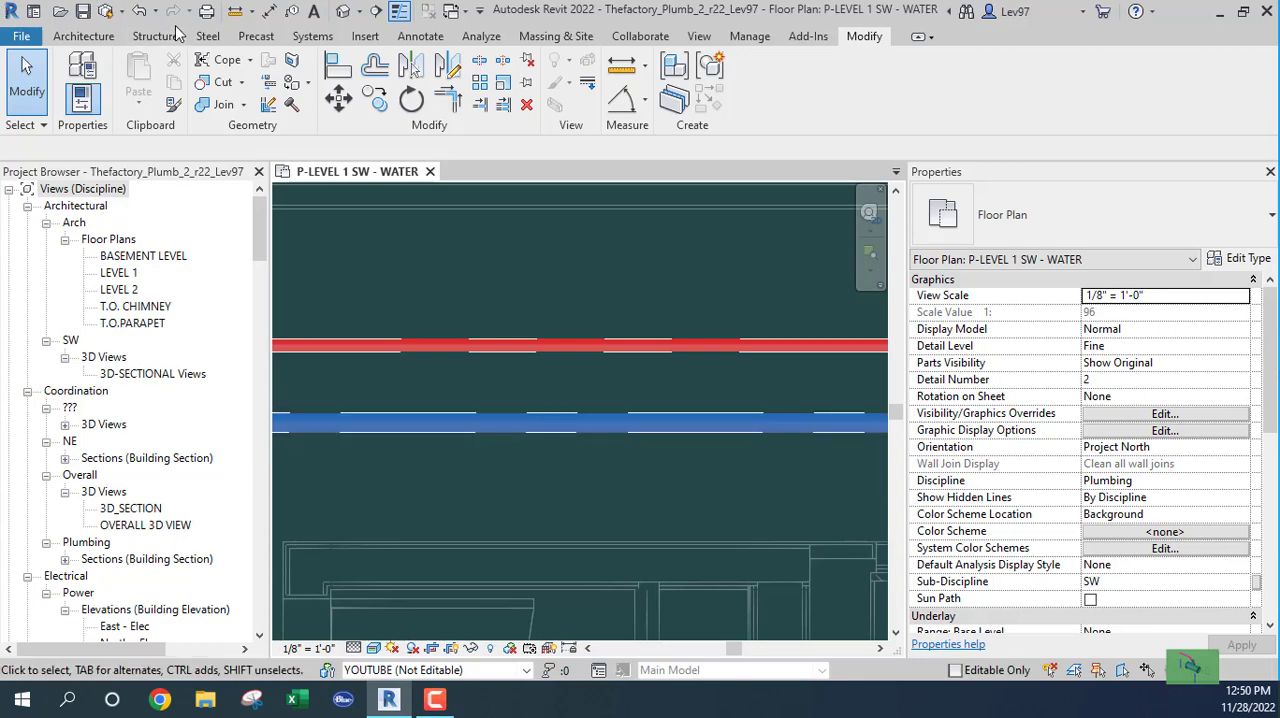
pyautogui.click(139, 11)
pyautogui.click(139, 11)
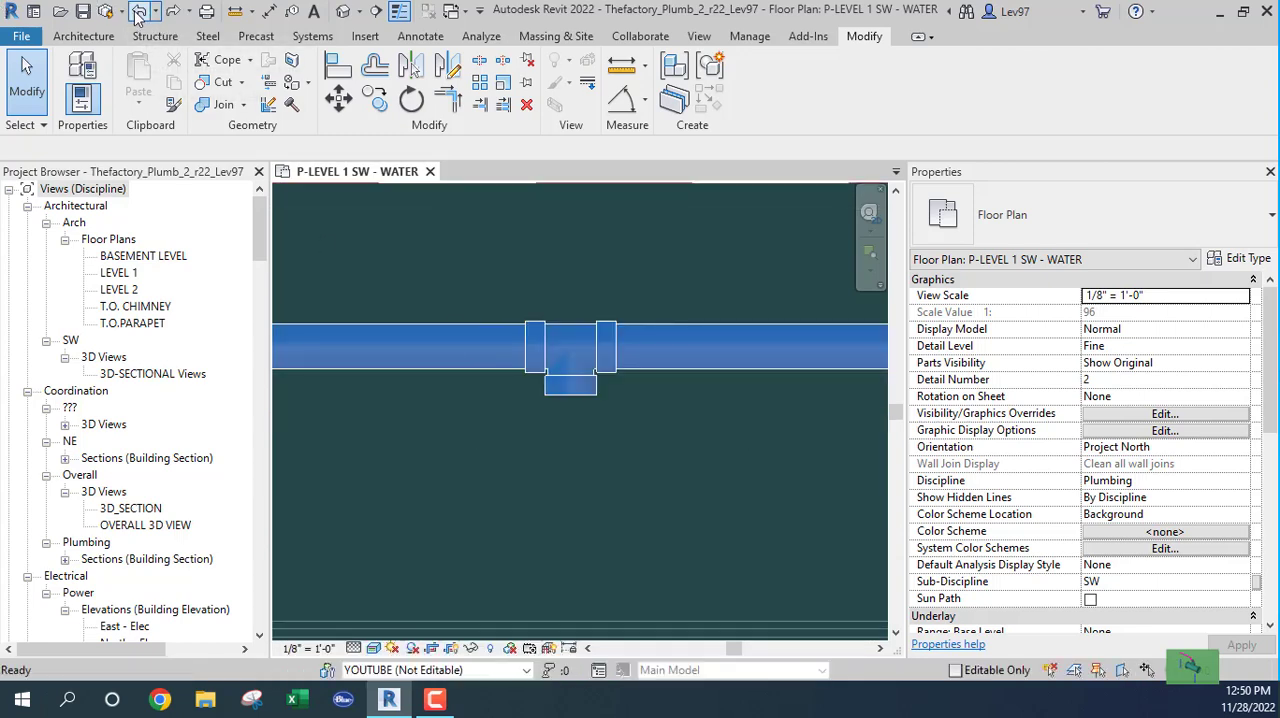
# Step: Remove the unused tee so the cold-water main runs as one continuous pipe, and check the merged pipe's properties
pyautogui.click(572, 355)
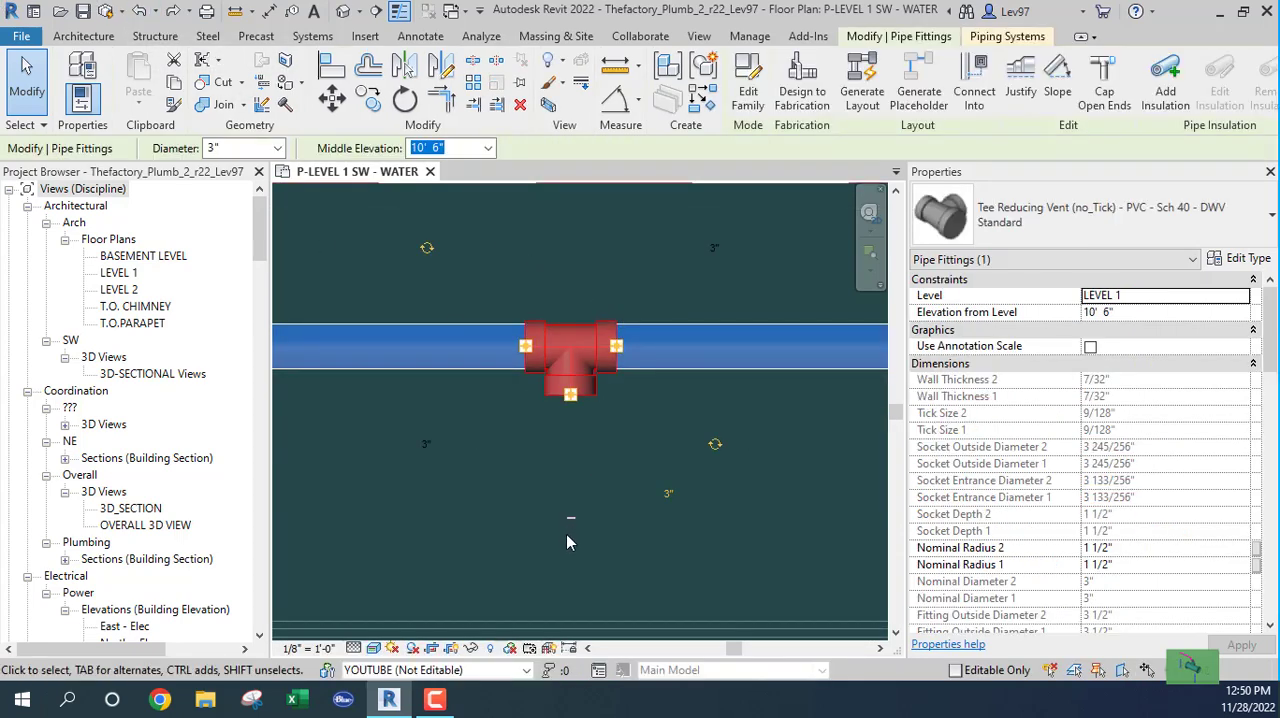
pyautogui.press('Delete')
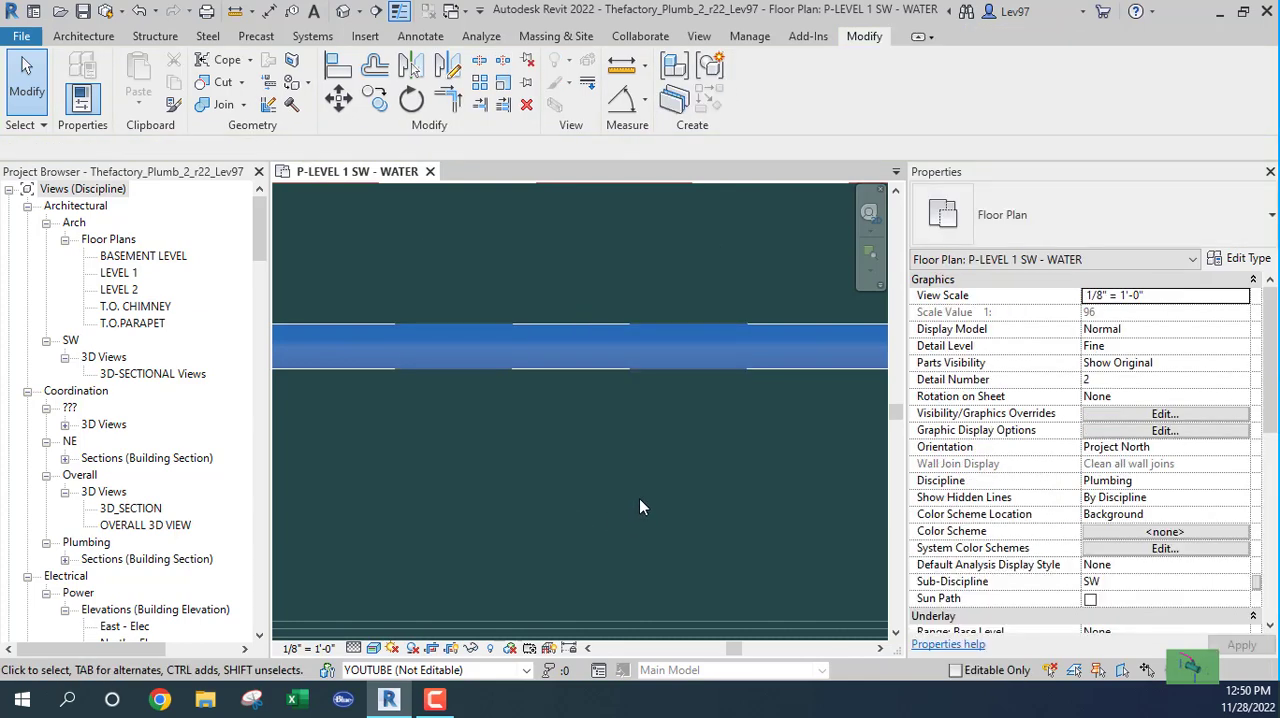
pyautogui.scroll(-4, 639, 498)
pyautogui.click(650, 450)
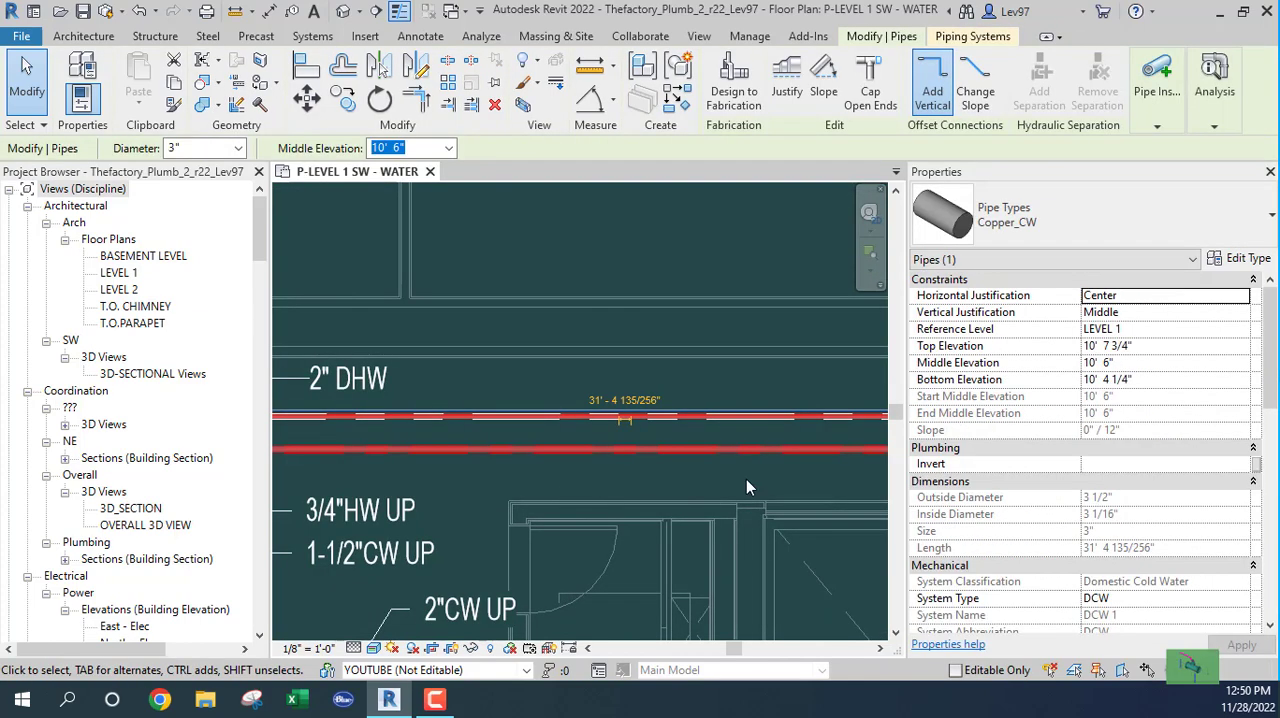
pyautogui.scroll(-10, 1056, 520)
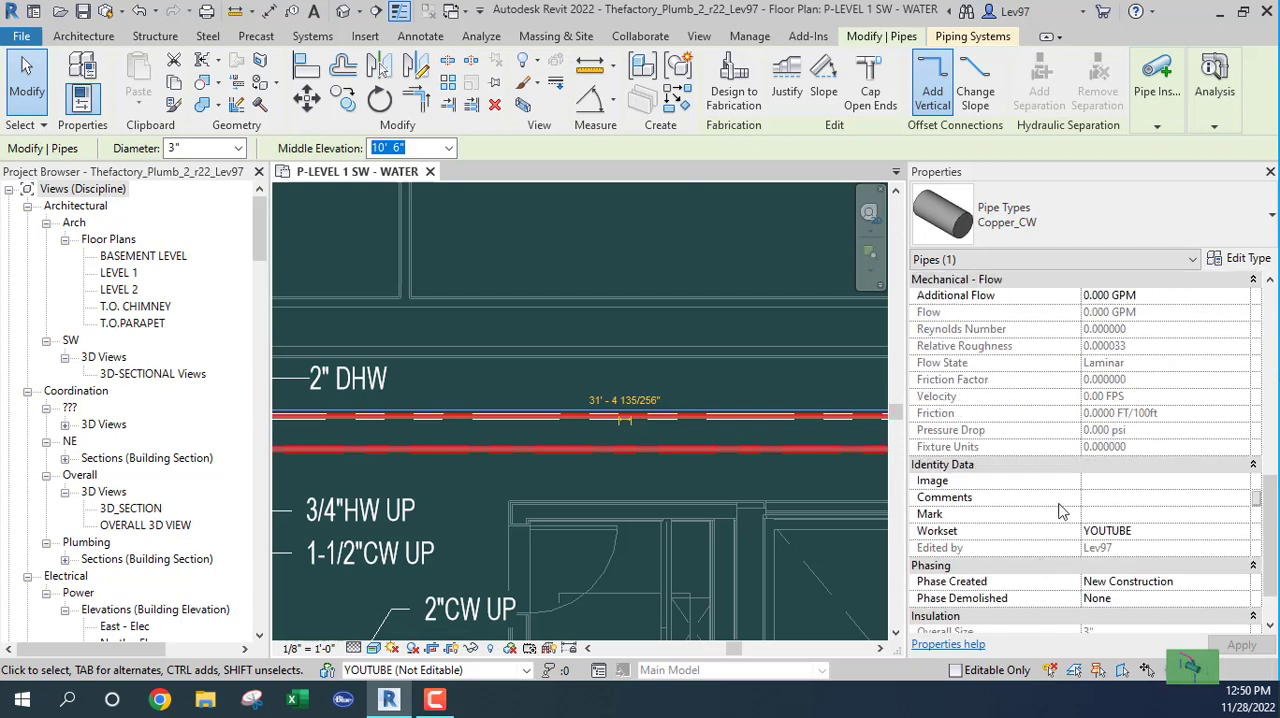
pyautogui.press('Escape')
pyautogui.press('Escape')
# Step: Examine the text and leader settings of the CW note beside the pipe corner, and leave the note deselected
pyautogui.scroll(-3, 496, 503)
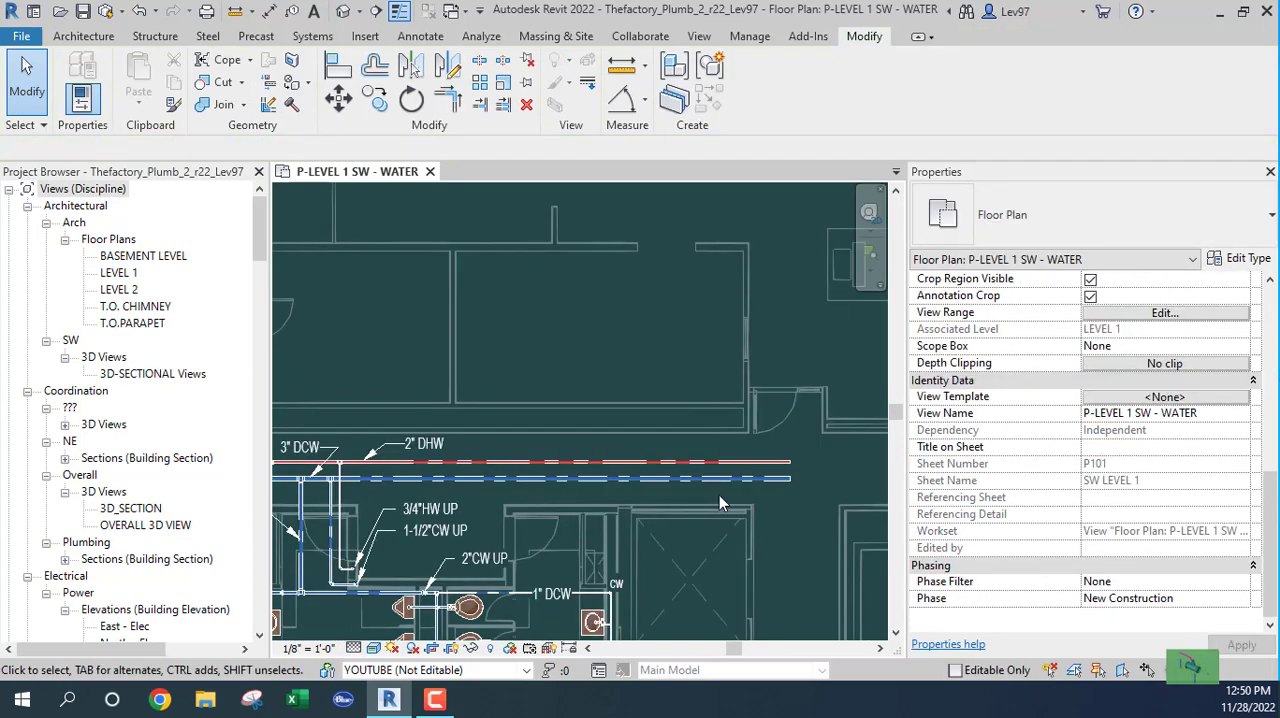
pyautogui.scroll(4, 493, 526)
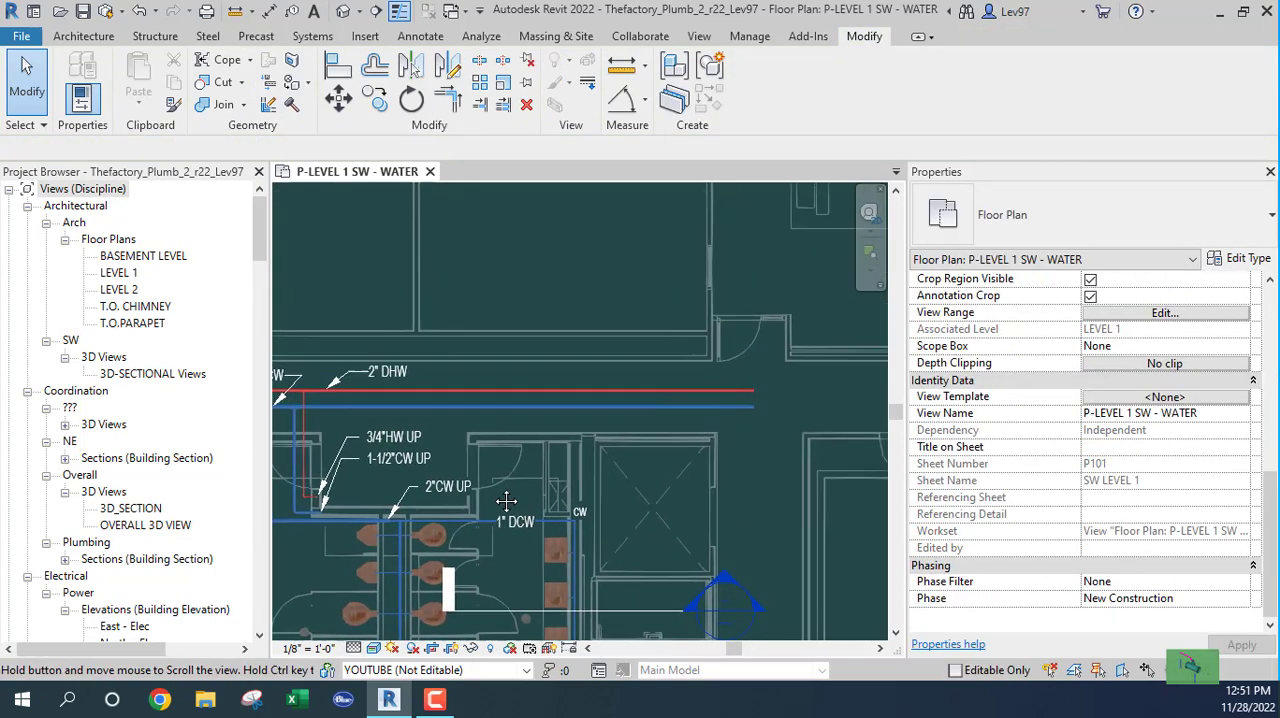
pyautogui.scroll(2, 491, 556)
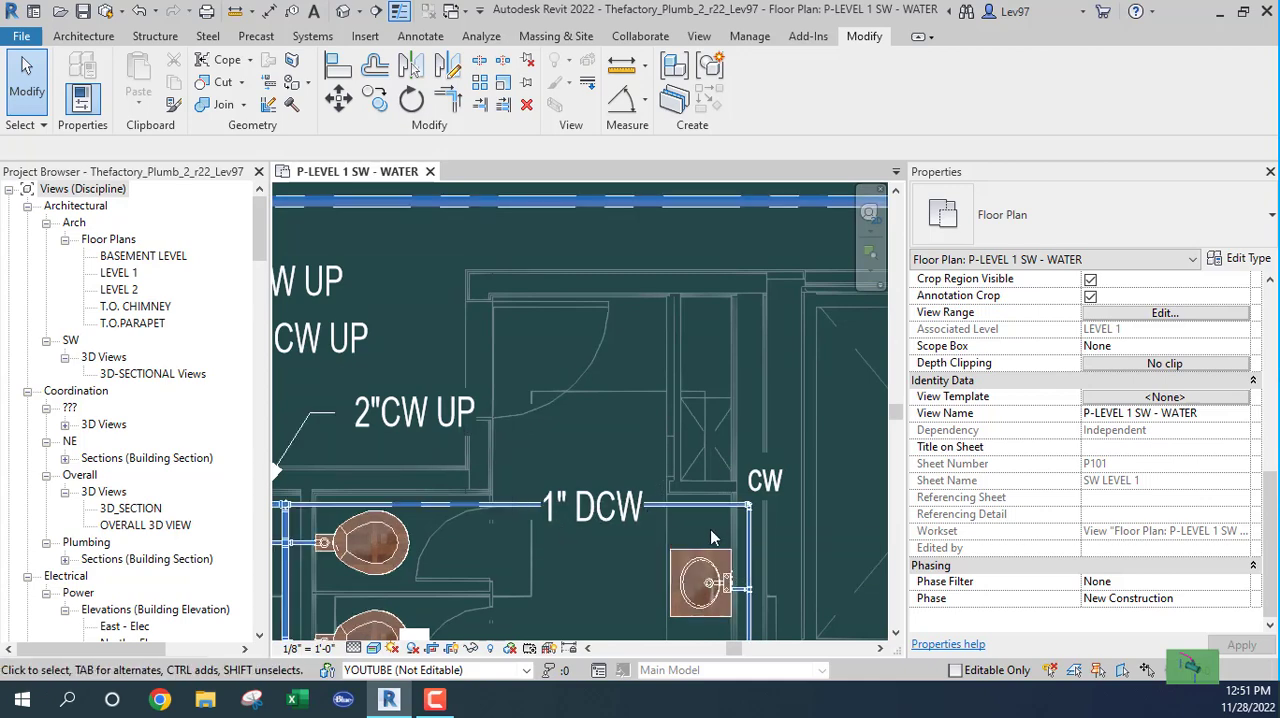
pyautogui.click(790, 497)
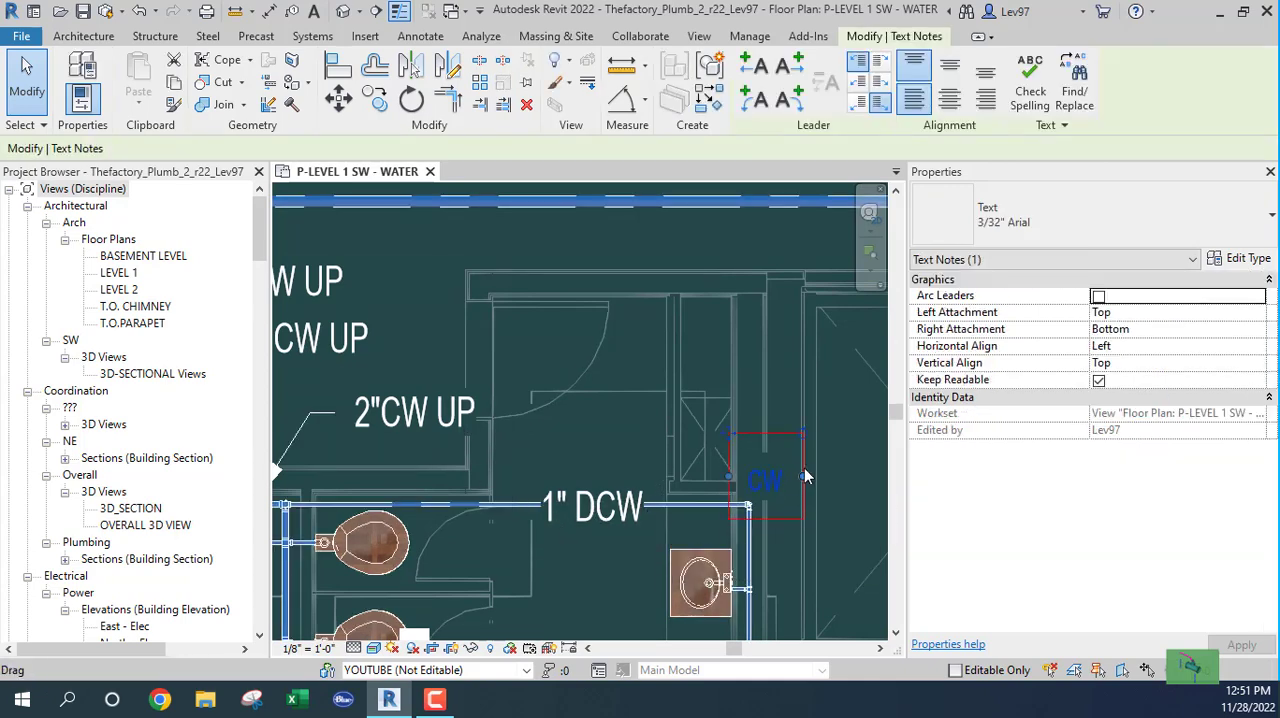
pyautogui.moveTo(818, 450); pyautogui.dragTo(726, 510, button='middle')
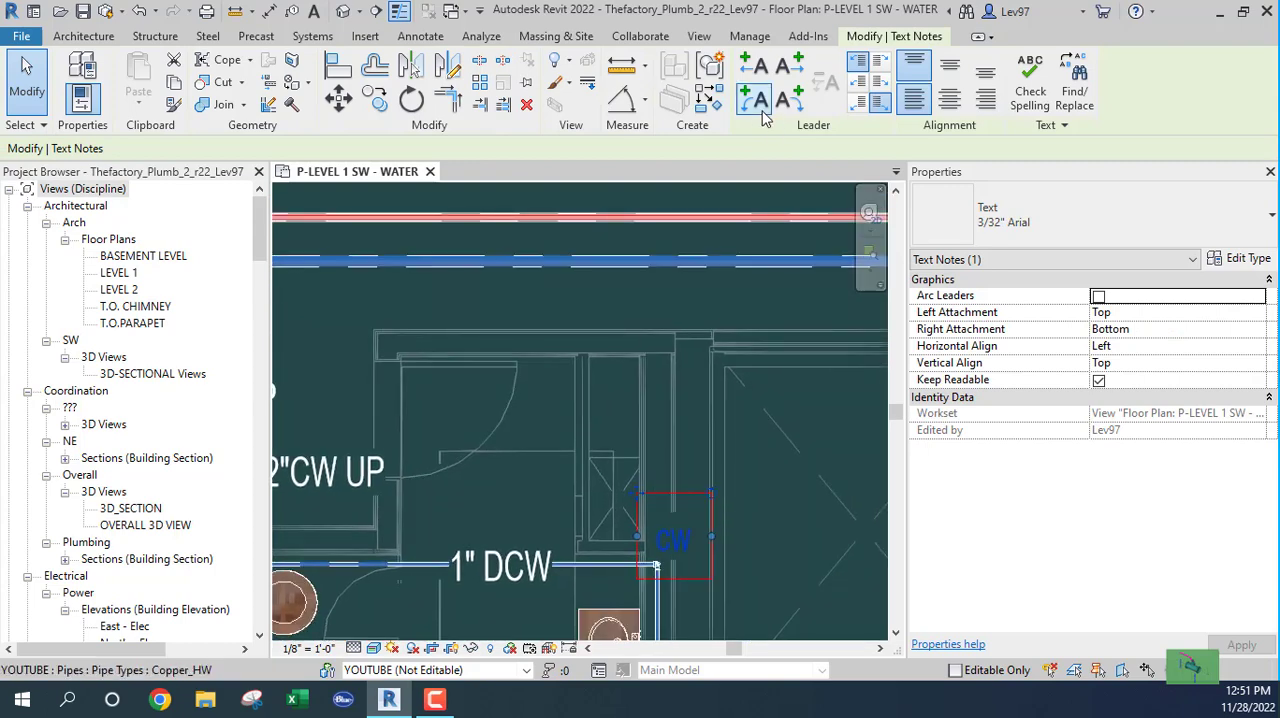
pyautogui.click(677, 302)
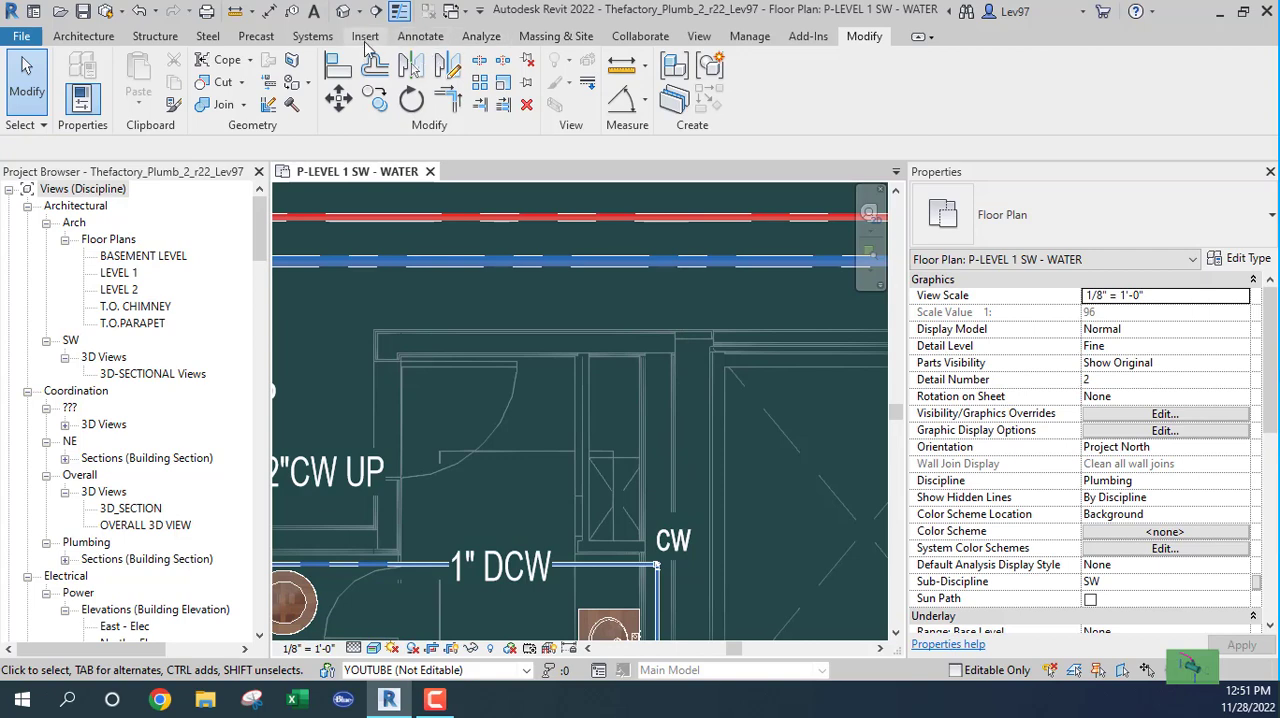
# Step: Add a CW text note with a two-segment leader pointing to the pipe corner above the lavatories
pyautogui.click(420, 36)
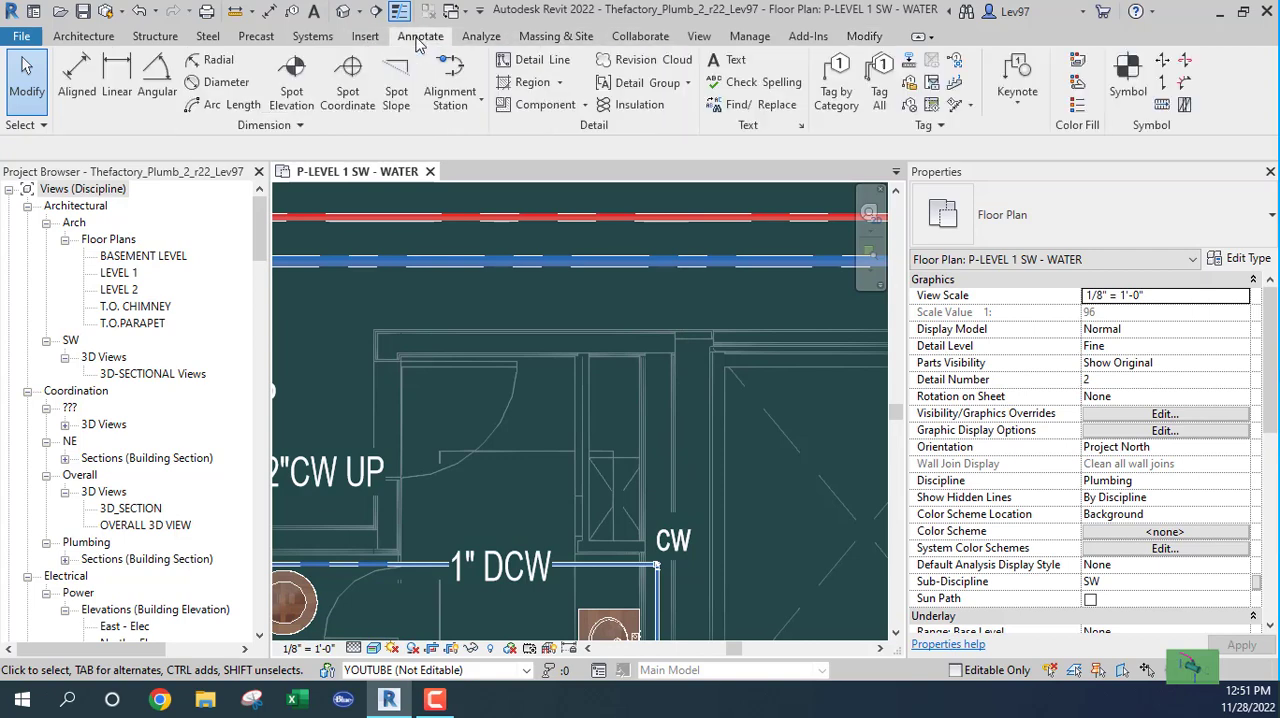
pyautogui.click(735, 62)
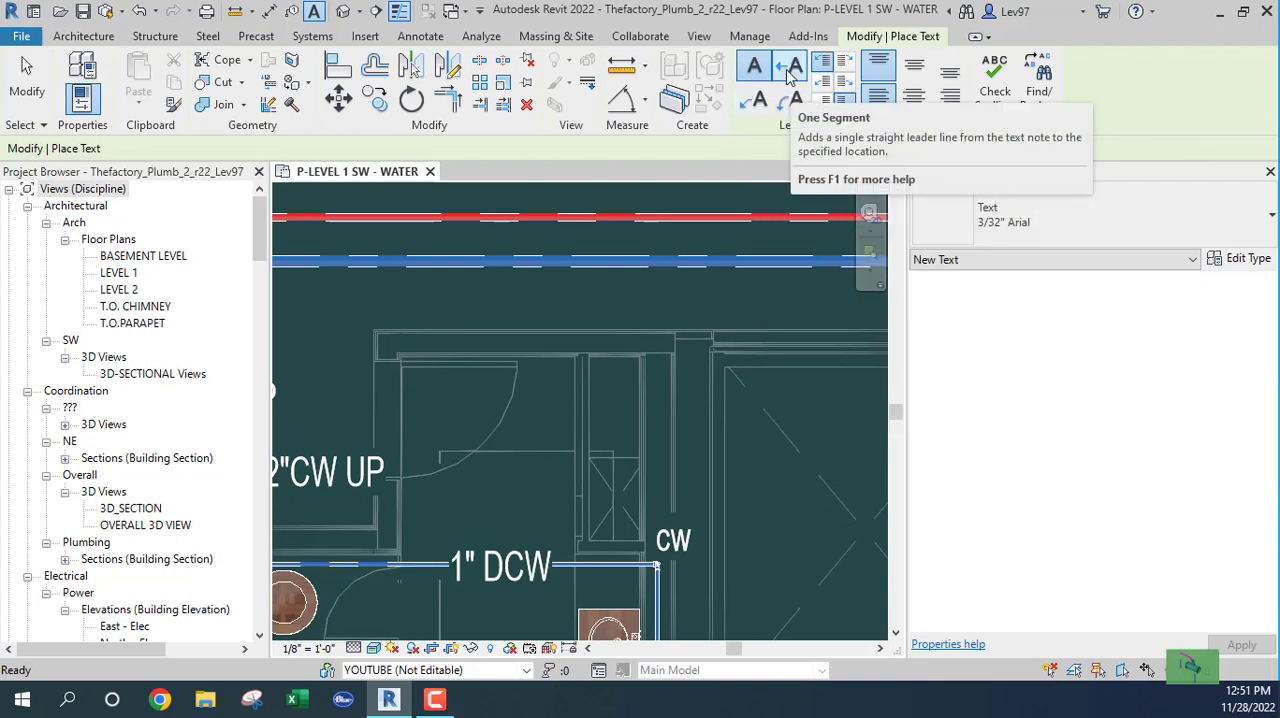
pyautogui.click(755, 100)
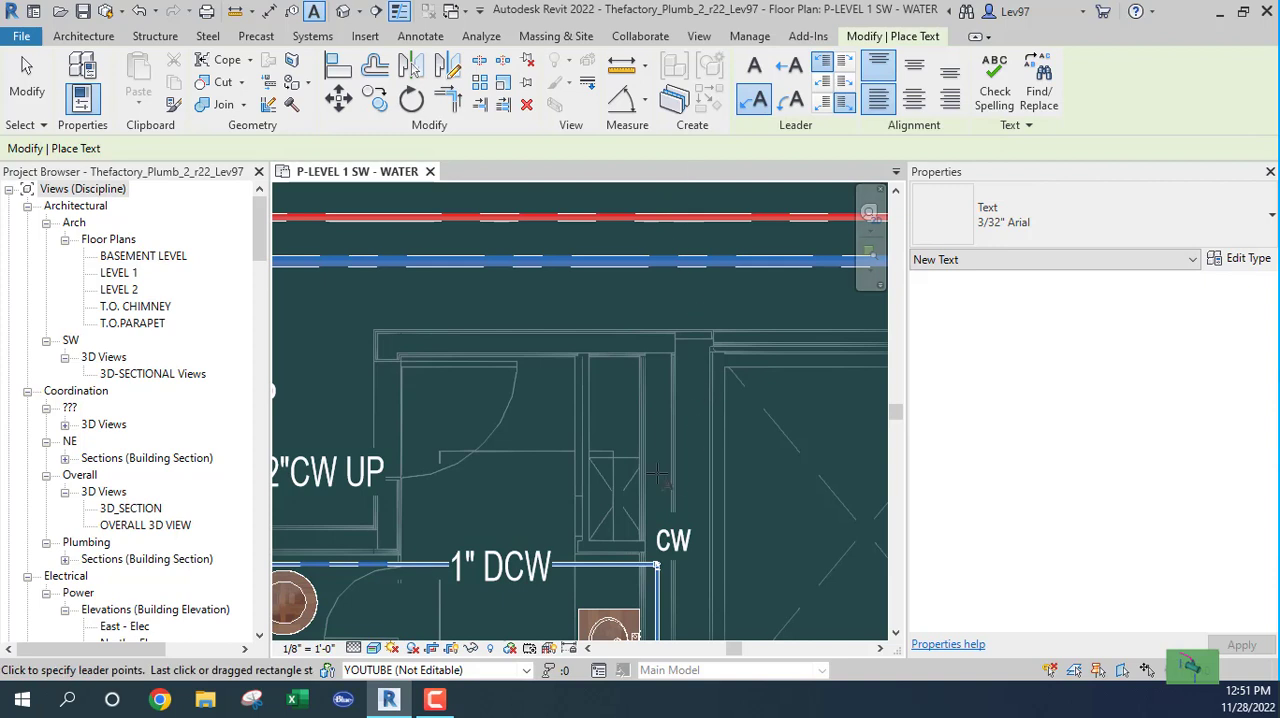
pyautogui.moveTo(698, 558); pyautogui.dragTo(665, 318, button='middle')
pyautogui.scroll(2, 656, 312)
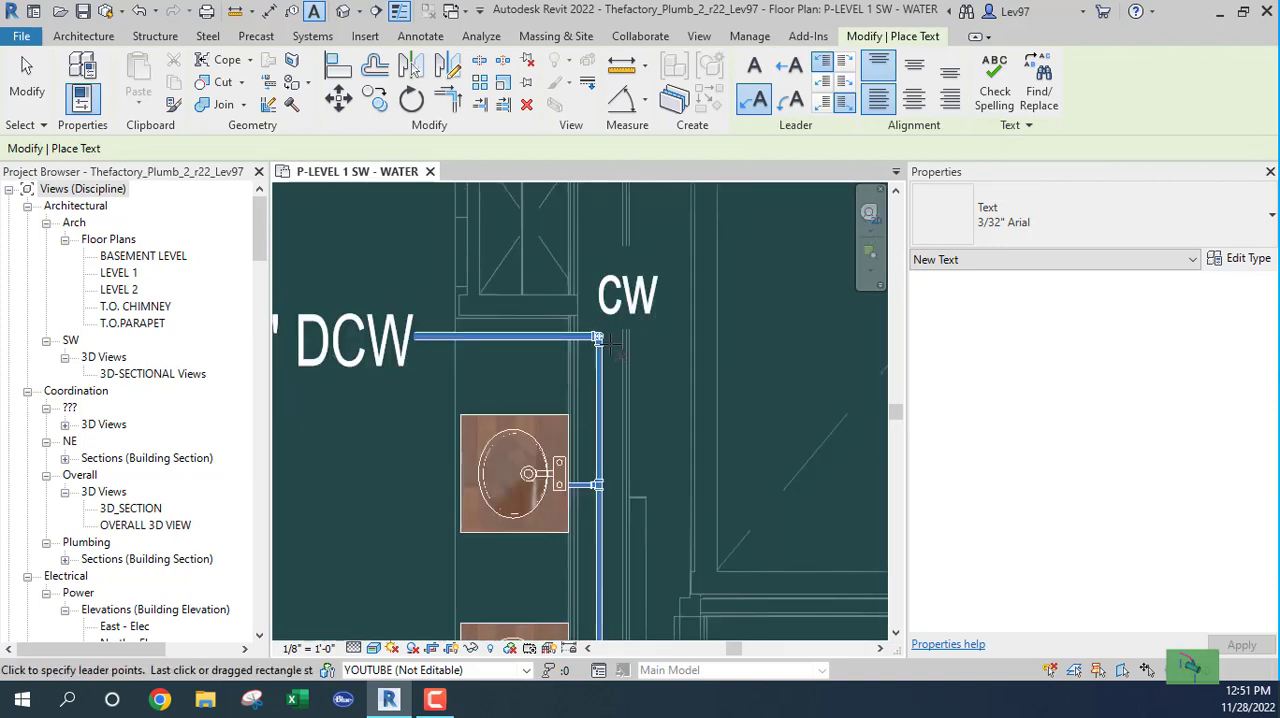
pyautogui.click(597, 340)
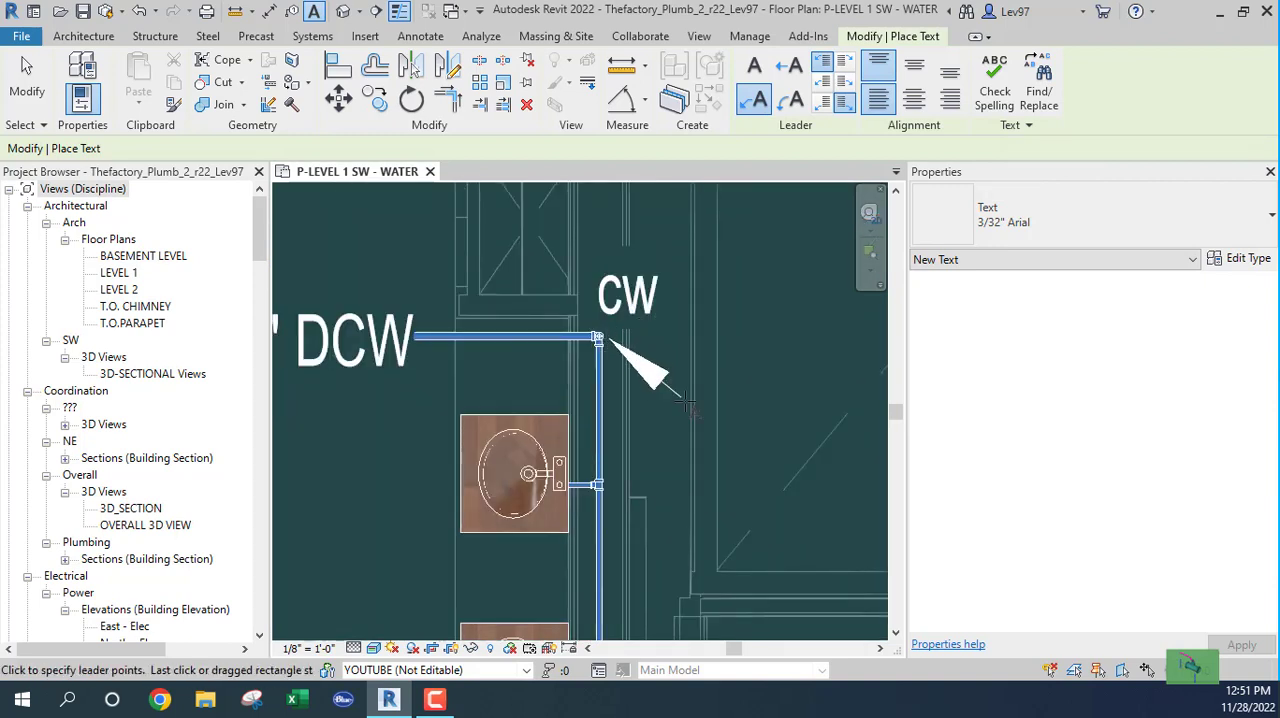
pyautogui.click(766, 446)
pyautogui.write('CW')
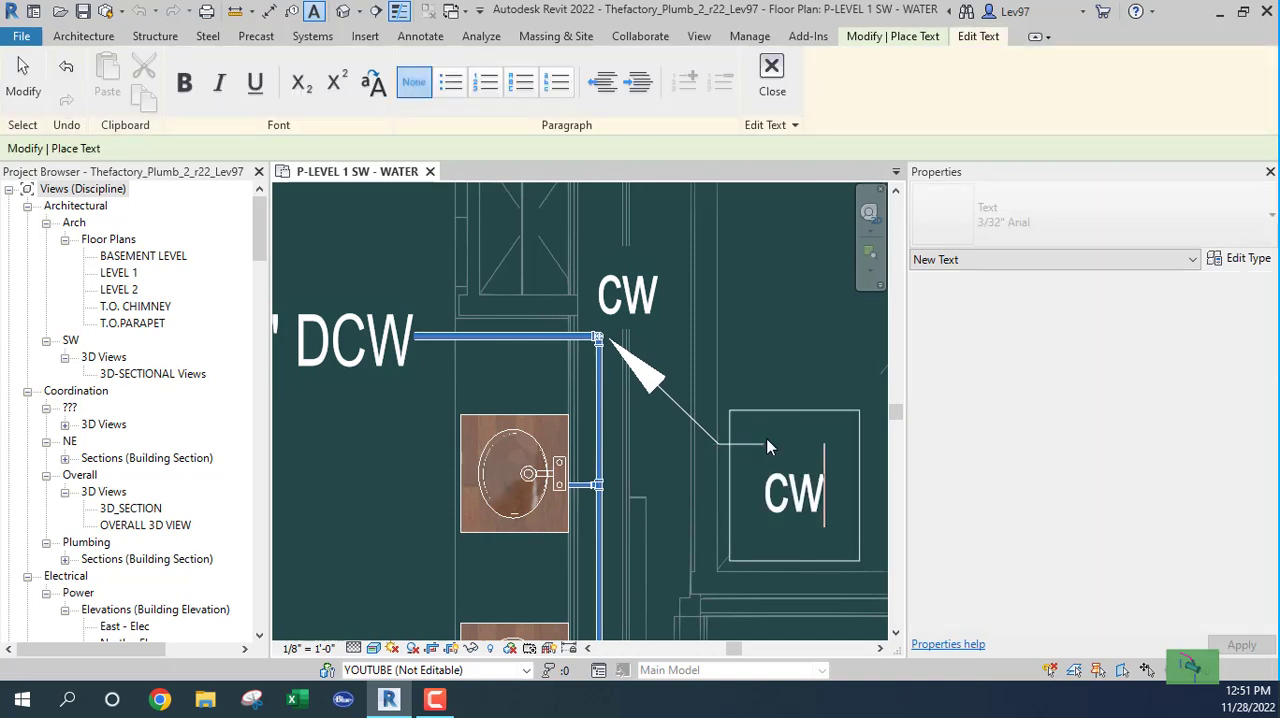
pyautogui.click(761, 358)
pyautogui.press('Escape')
pyautogui.press('Escape')
pyautogui.moveTo(721, 342)
pyautogui.mouseDown(button='middle')
pyautogui.moveTo(614, 297)
pyautogui.moveTo(554, 252)
pyautogui.mouseUp(button='middle')
pyautogui.moveTo(547, 377); pyautogui.dragTo(684, 414, button='middle')
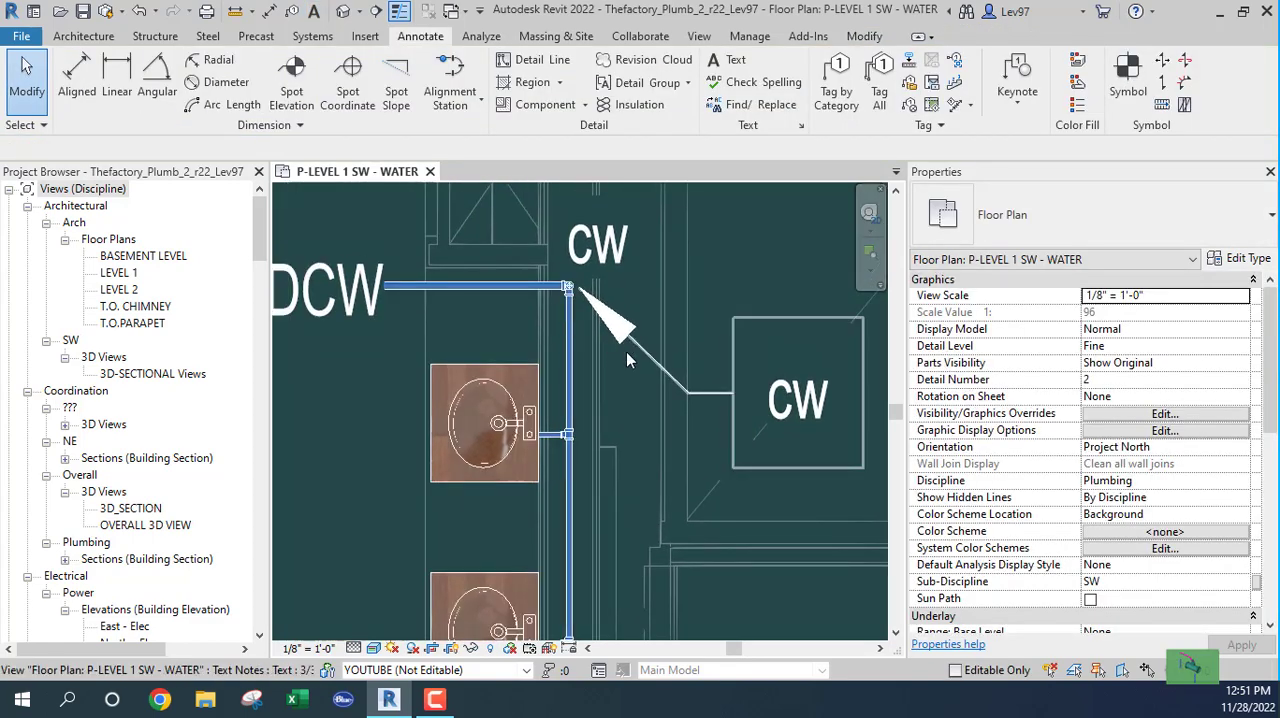
pyautogui.scroll(-3, 629, 395)
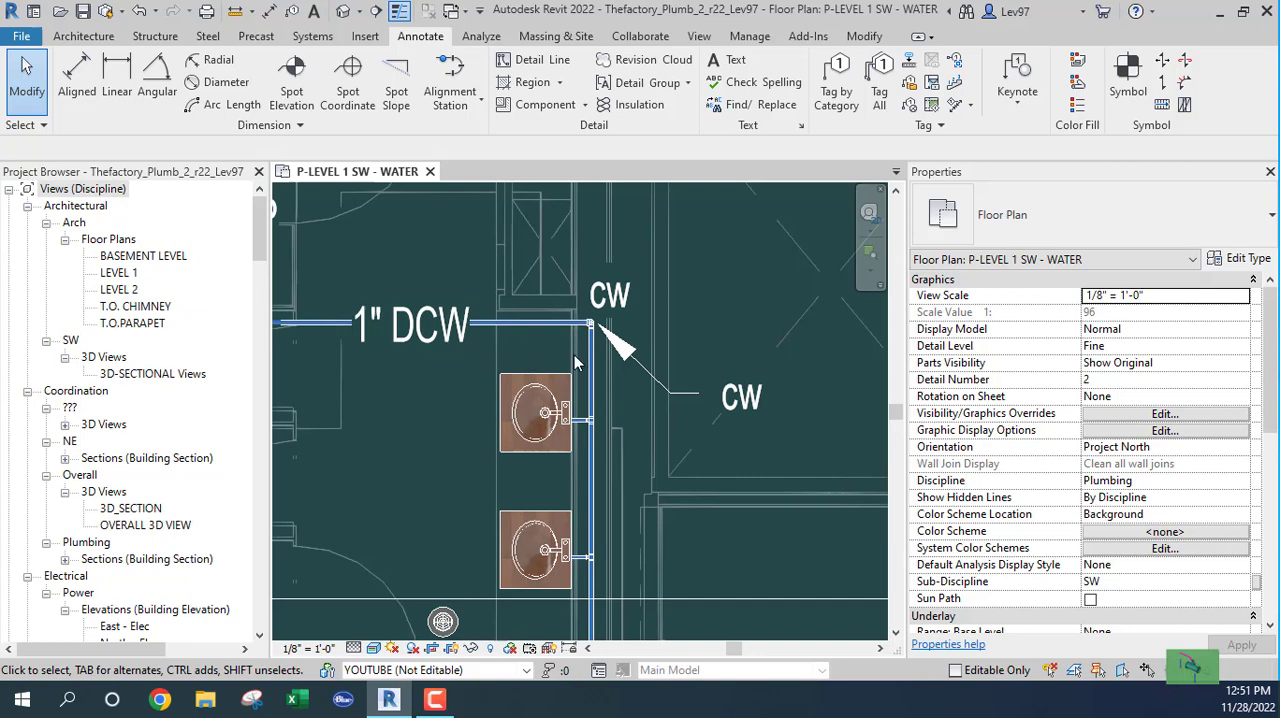
pyautogui.moveTo(716, 486); pyautogui.dragTo(784, 534, button='middle')
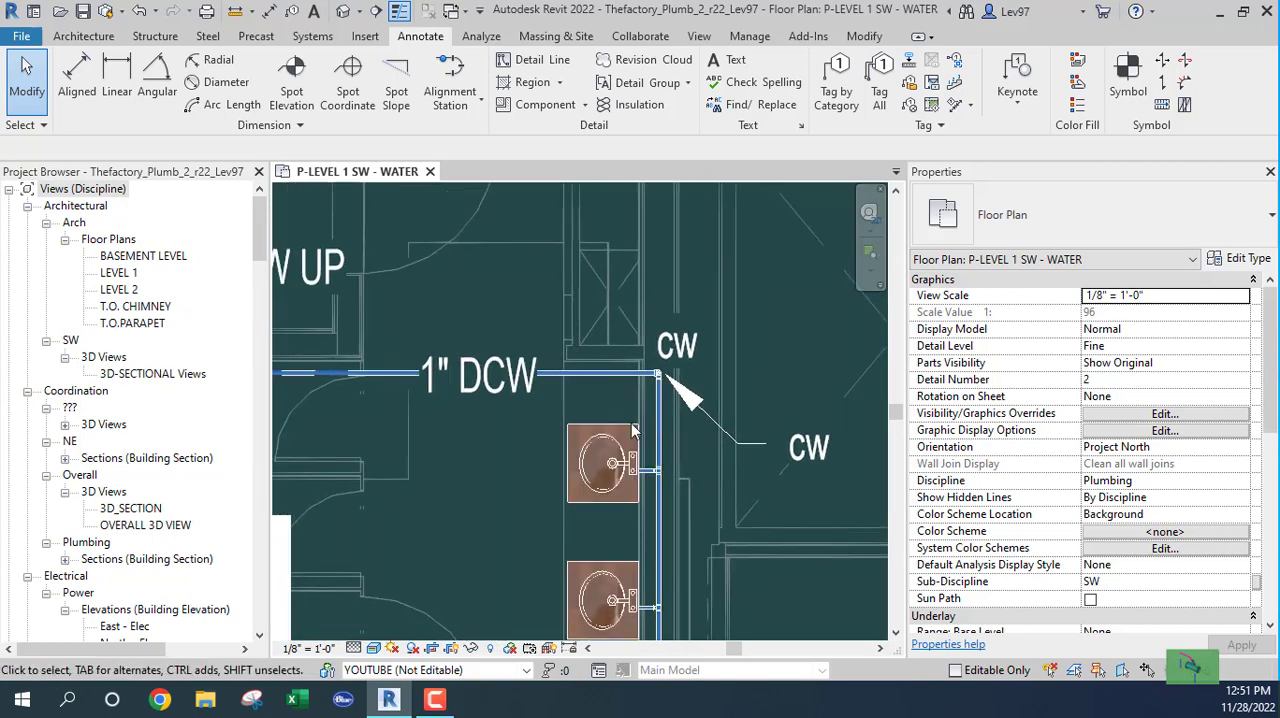
pyautogui.scroll(-1, 631, 438)
pyautogui.scroll(-1, 597, 447)
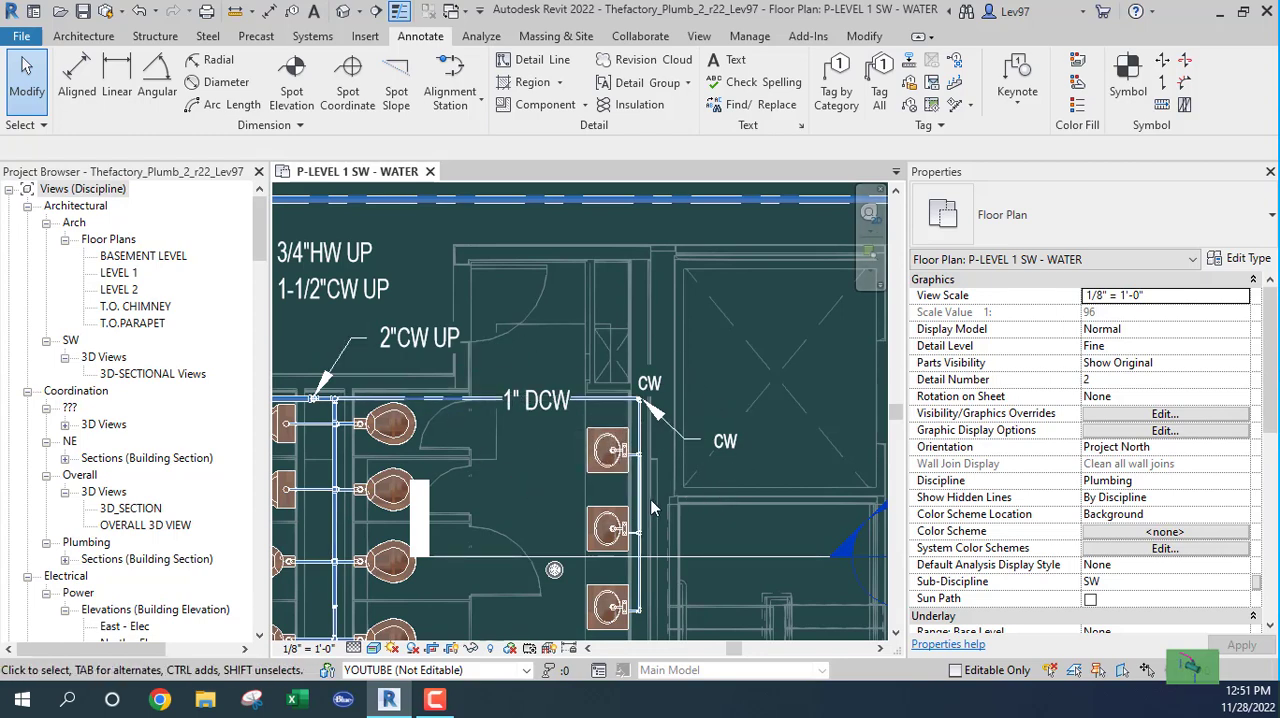
# Step: Create a new annotation symbol family from the Generic Annotation template
pyautogui.click(19, 37)
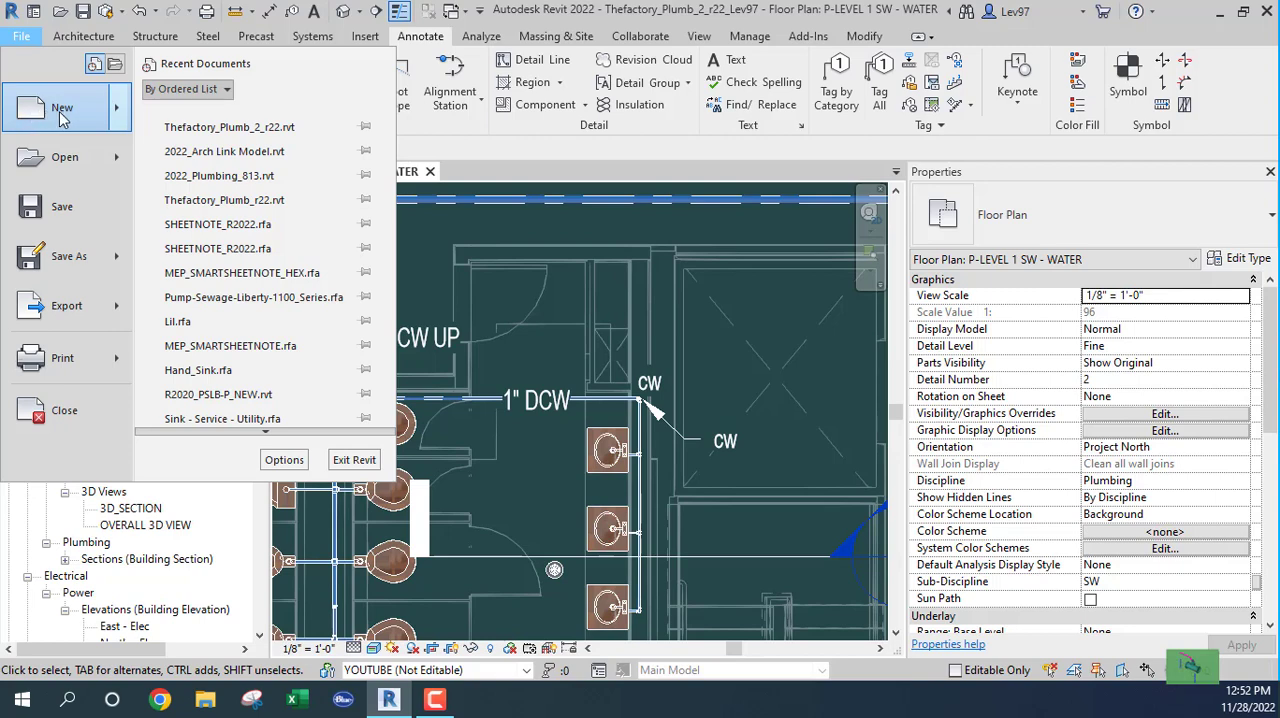
pyautogui.moveTo(112, 118)
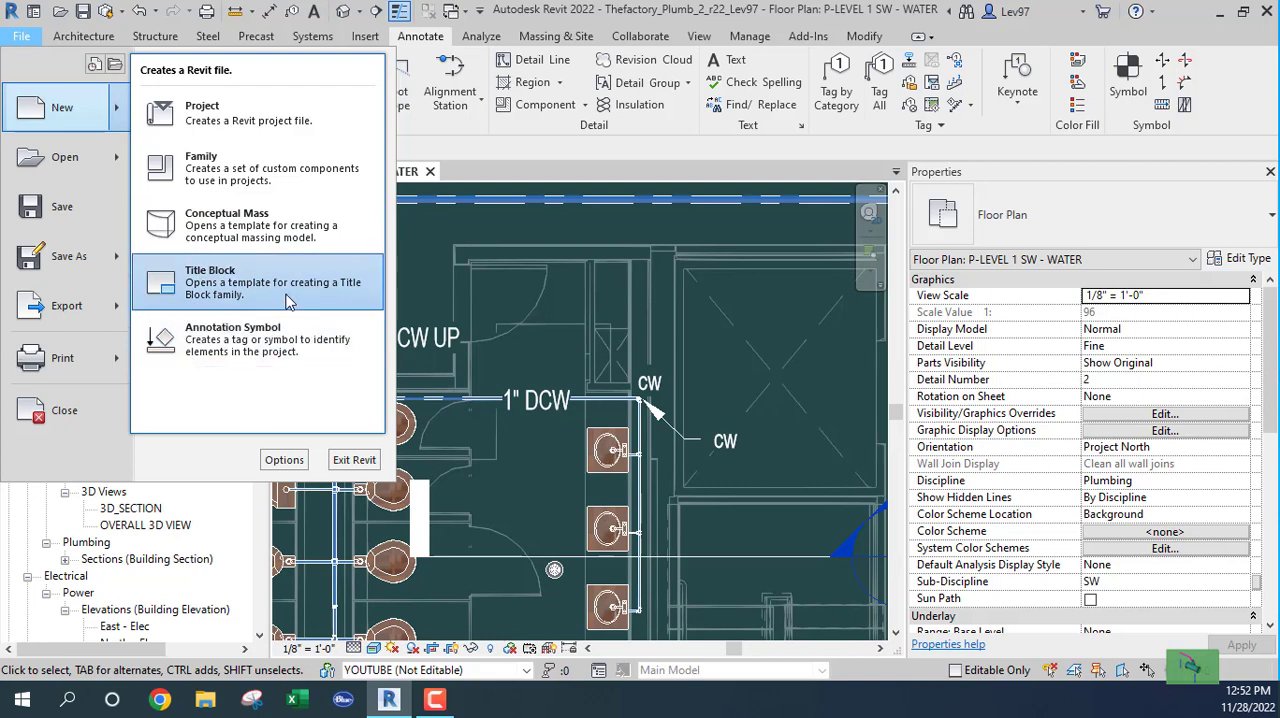
pyautogui.click(230, 340)
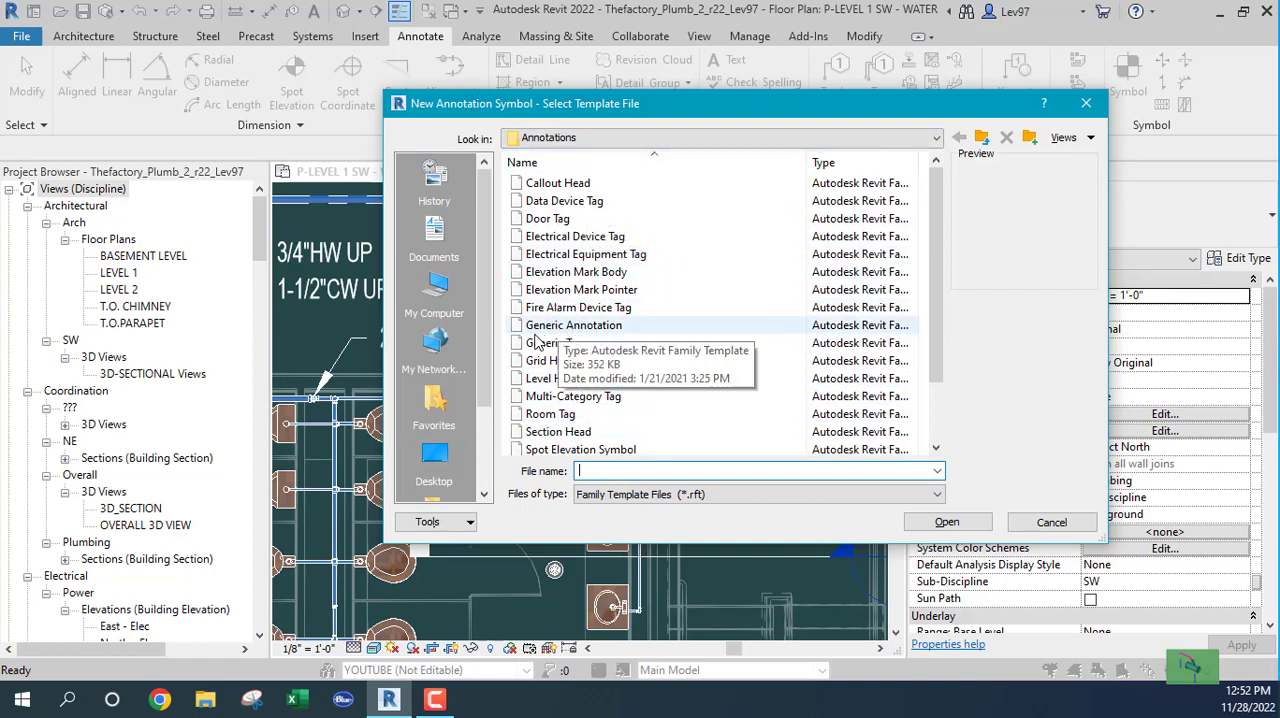
pyautogui.click(561, 327)
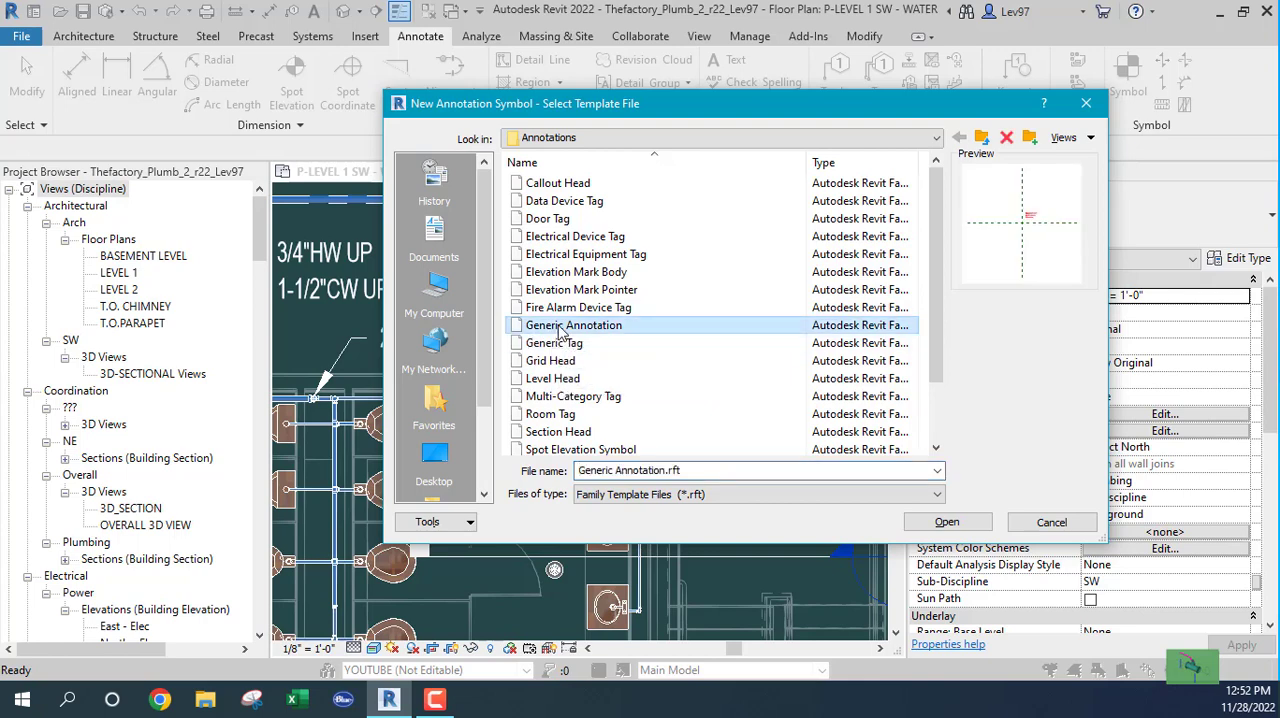
pyautogui.click(946, 523)
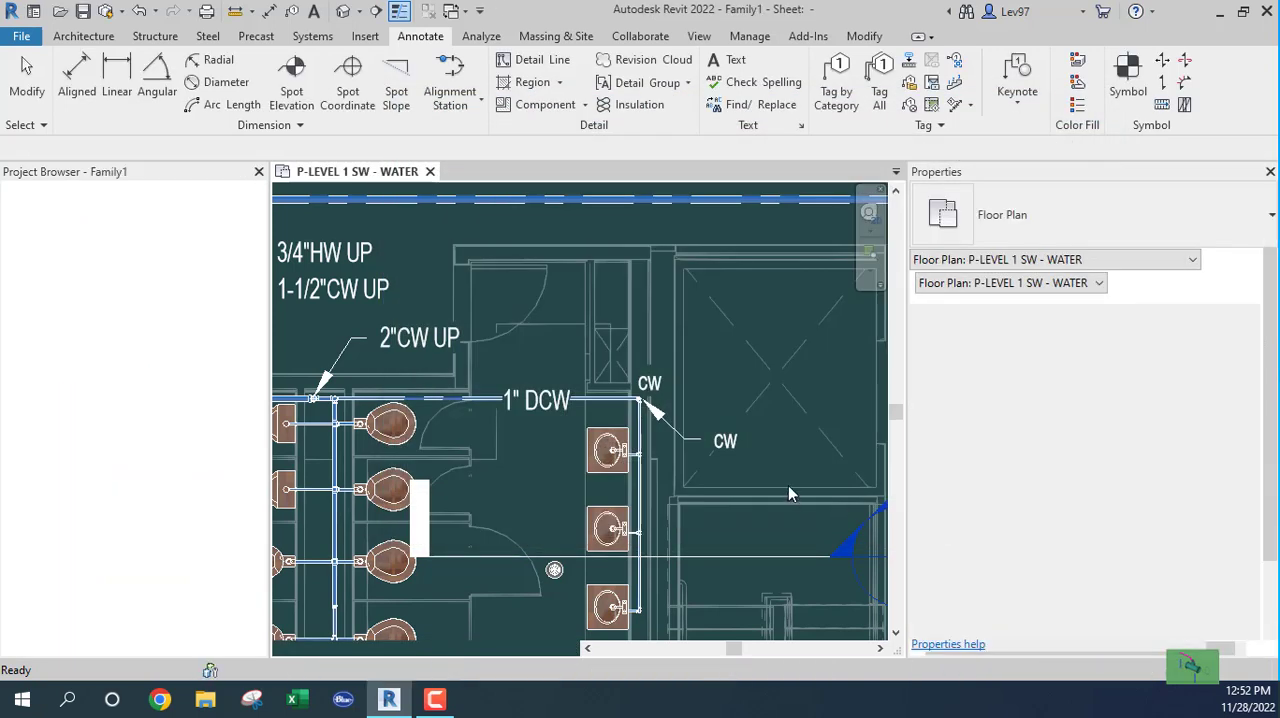
# Step: Delete the template's instruction note from the new family
pyautogui.scroll(5, 615, 387)
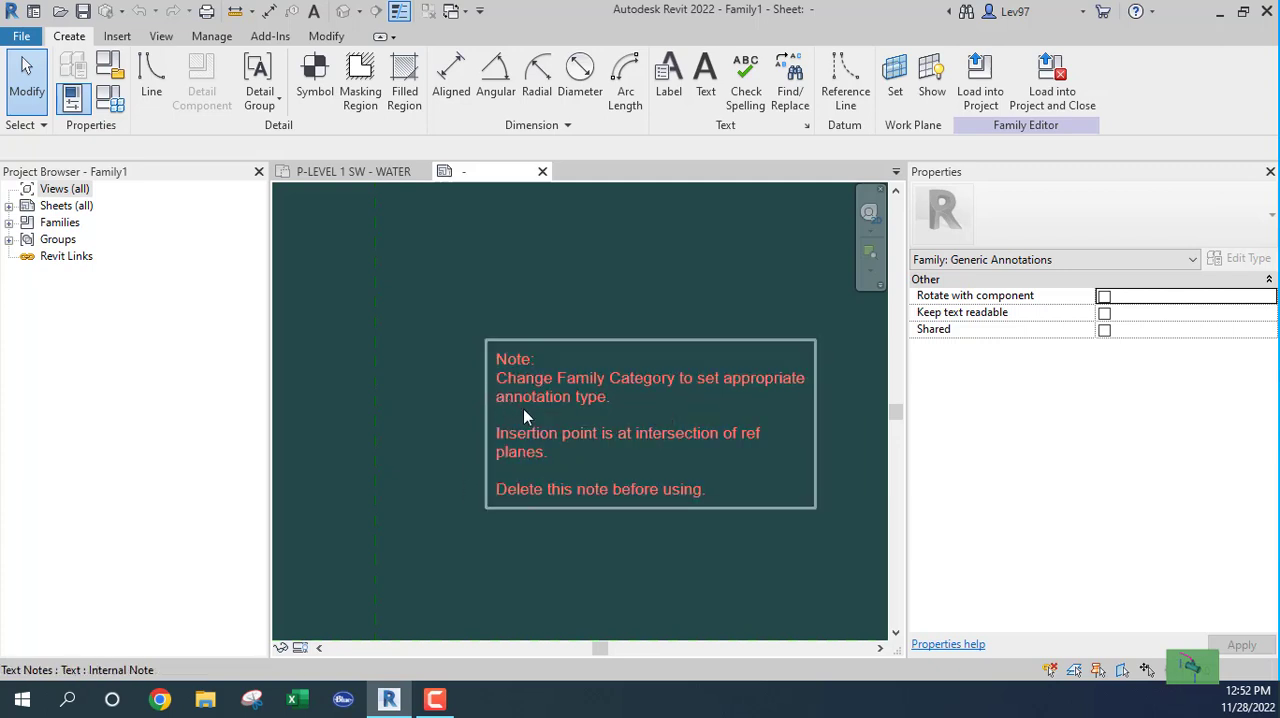
pyautogui.click(548, 442)
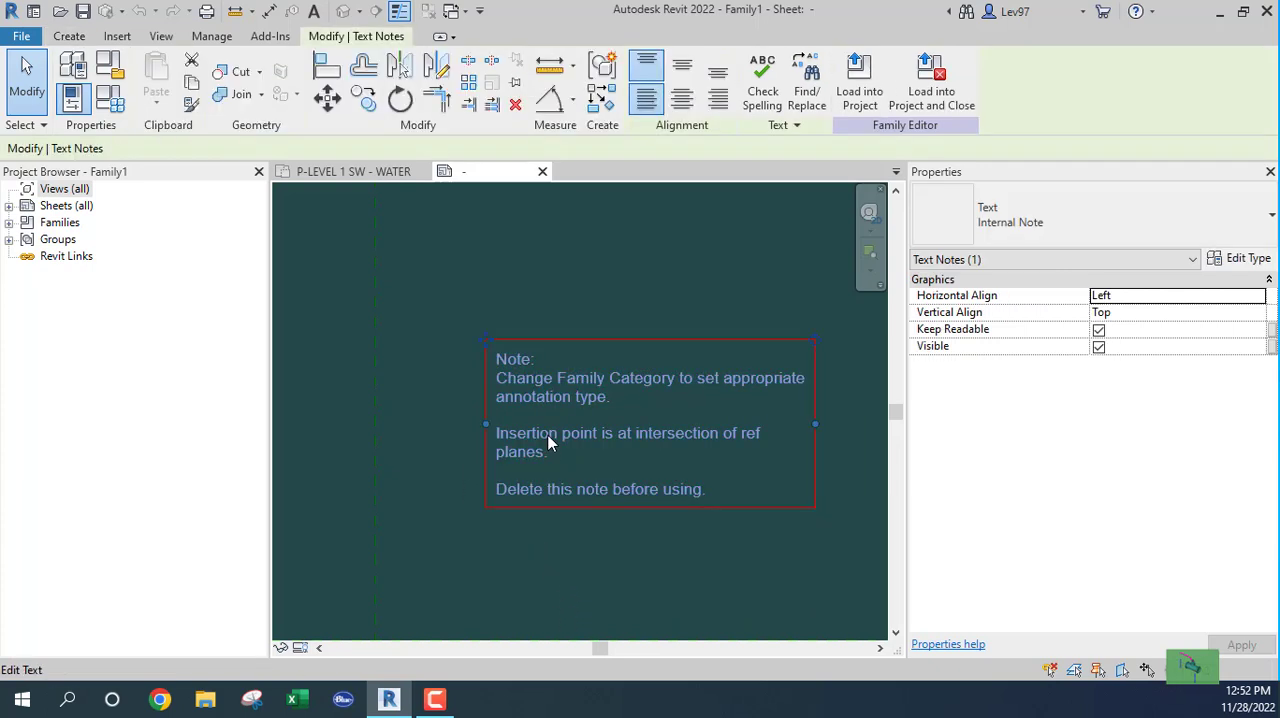
pyautogui.press('Delete')
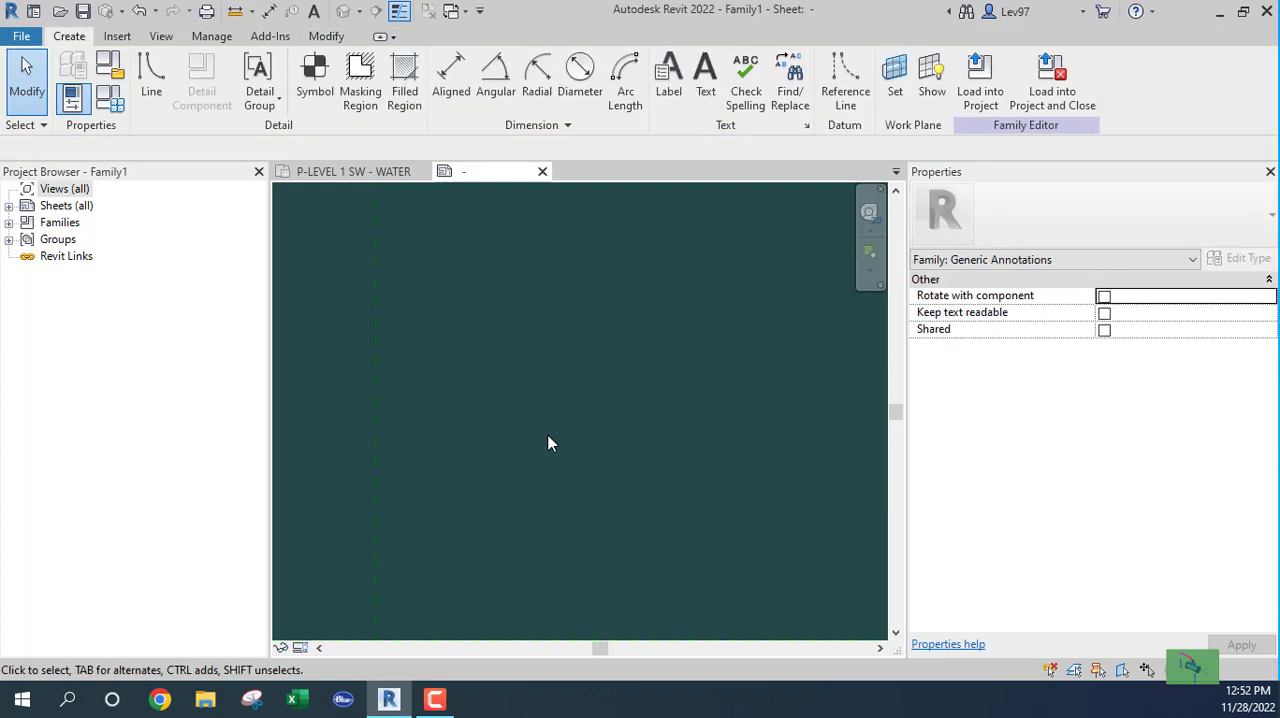
# Step: Place a label at the intersection of the two reference planes
pyautogui.moveTo(511, 515); pyautogui.dragTo(678, 370, button='middle')
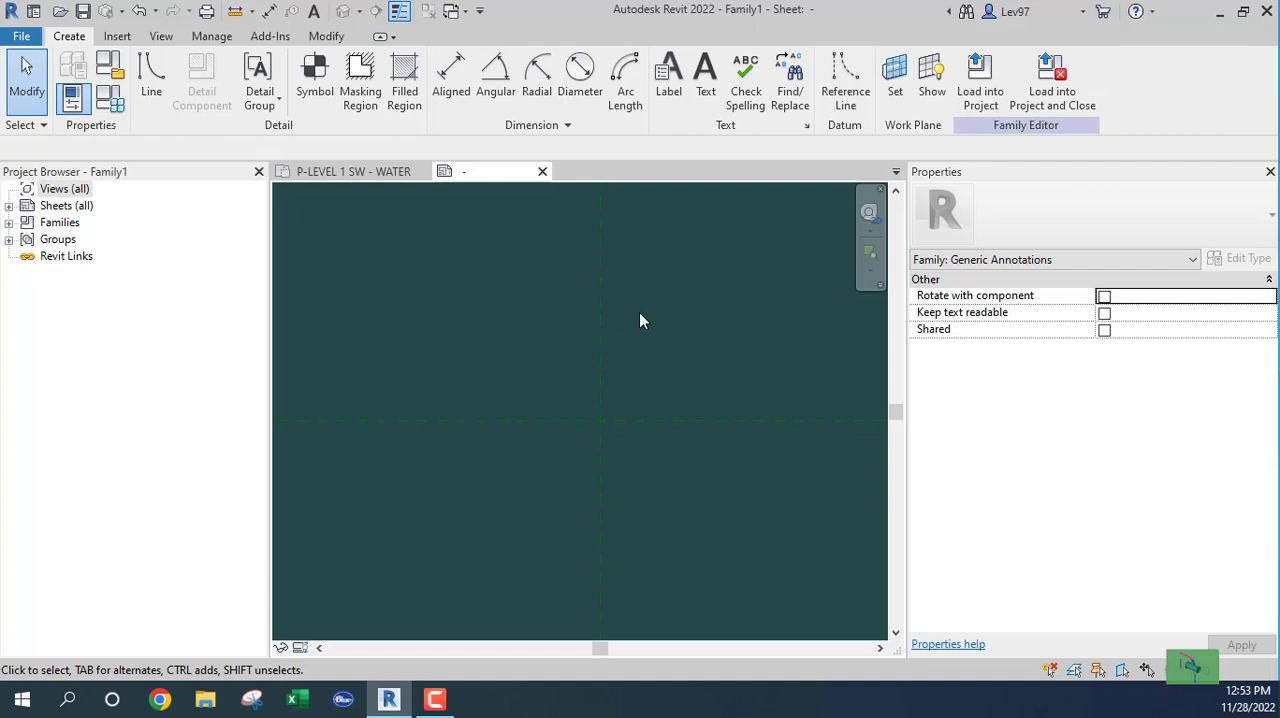
pyautogui.click(668, 92)
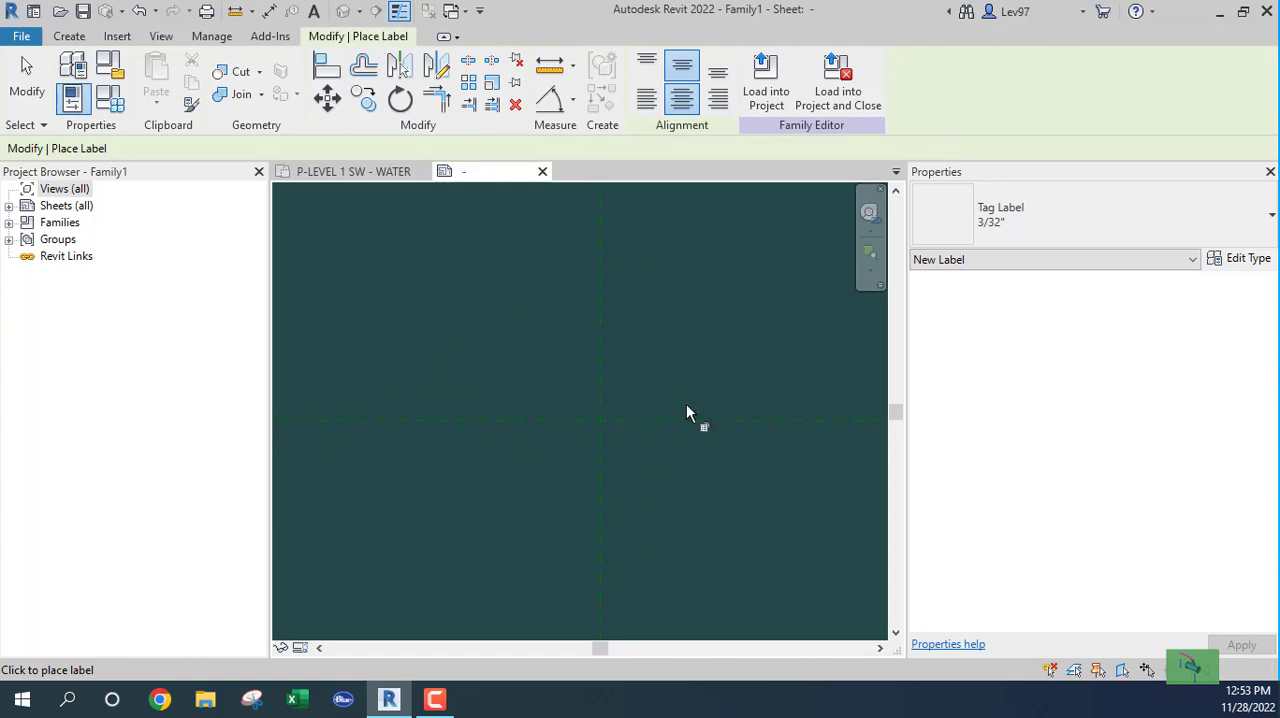
pyautogui.click(601, 429)
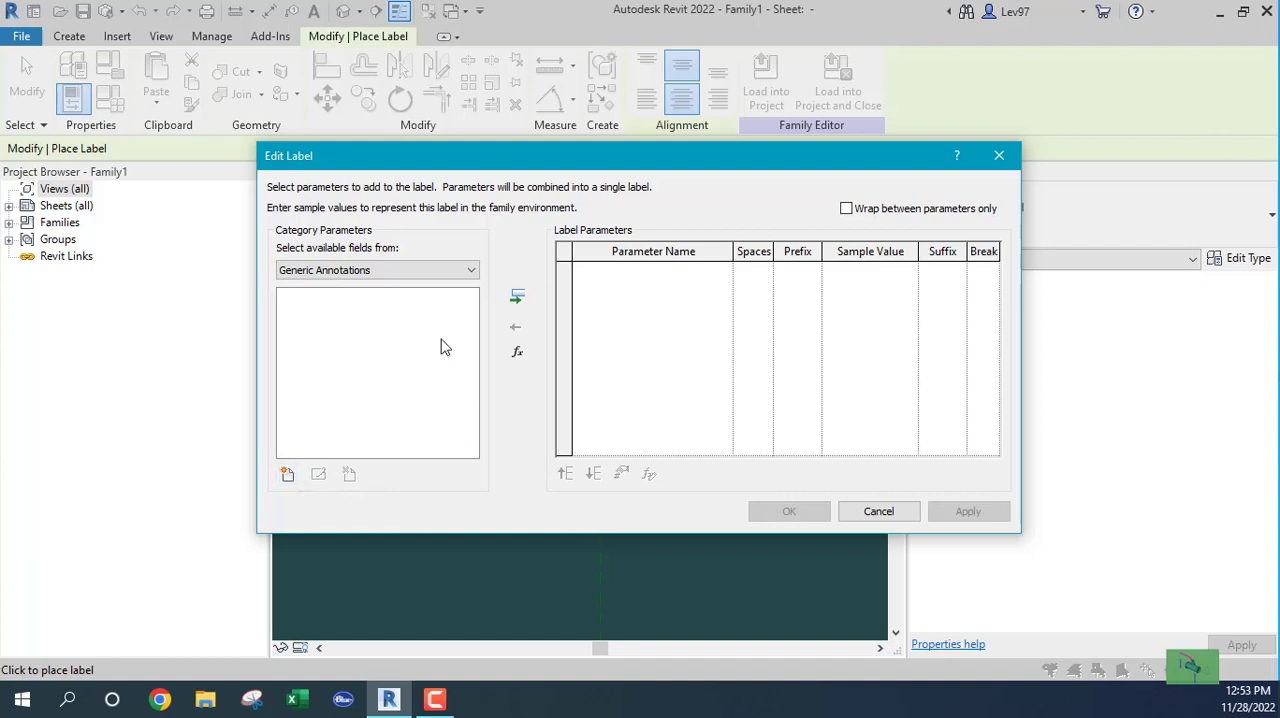
# Step: Add an instance family parameter named NOTE_NUMBER with the Common discipline and the Text parameter type
pyautogui.click(287, 477)
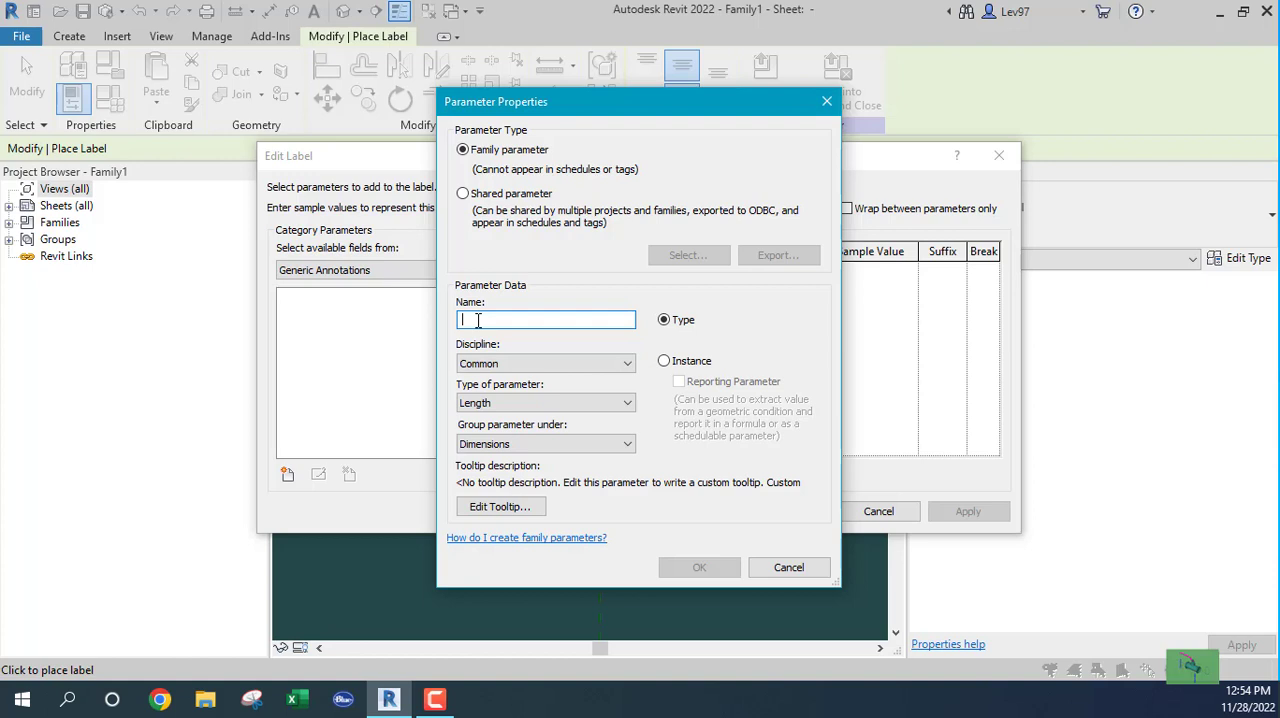
pyautogui.write('NO')
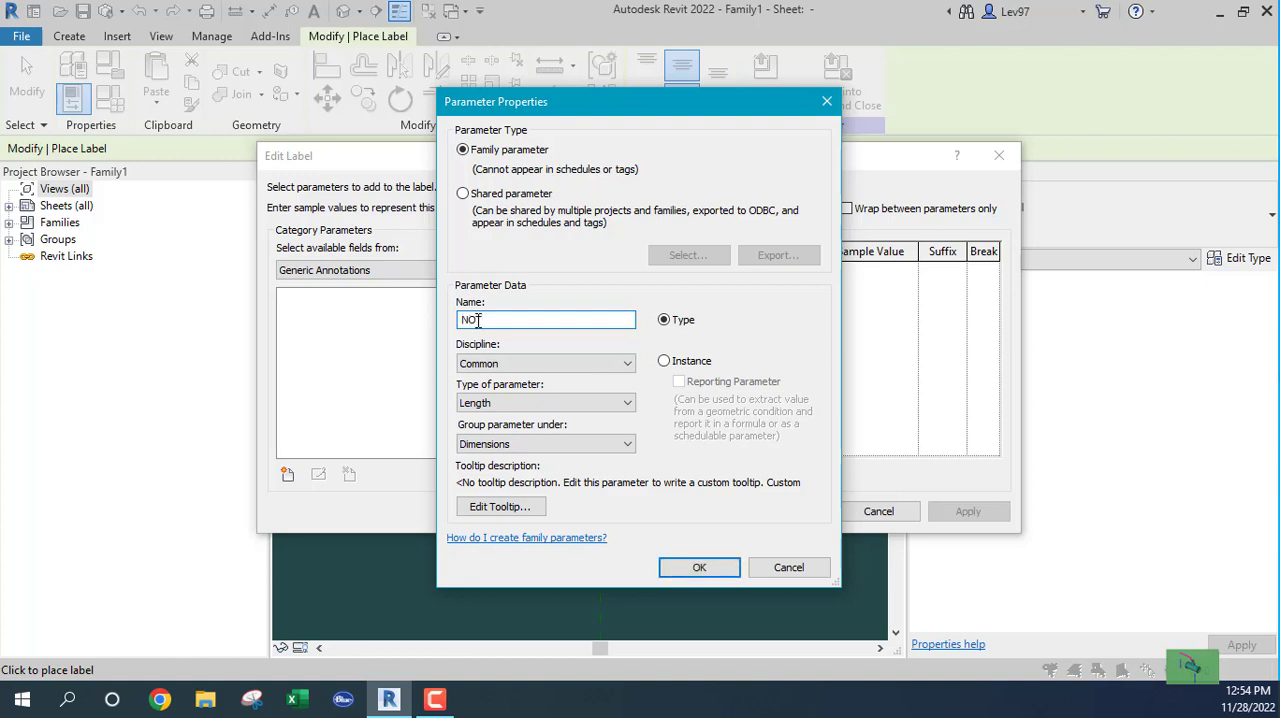
pyautogui.write('TE_NUMBER')
pyautogui.click(562, 444)
pyautogui.click(665, 362)
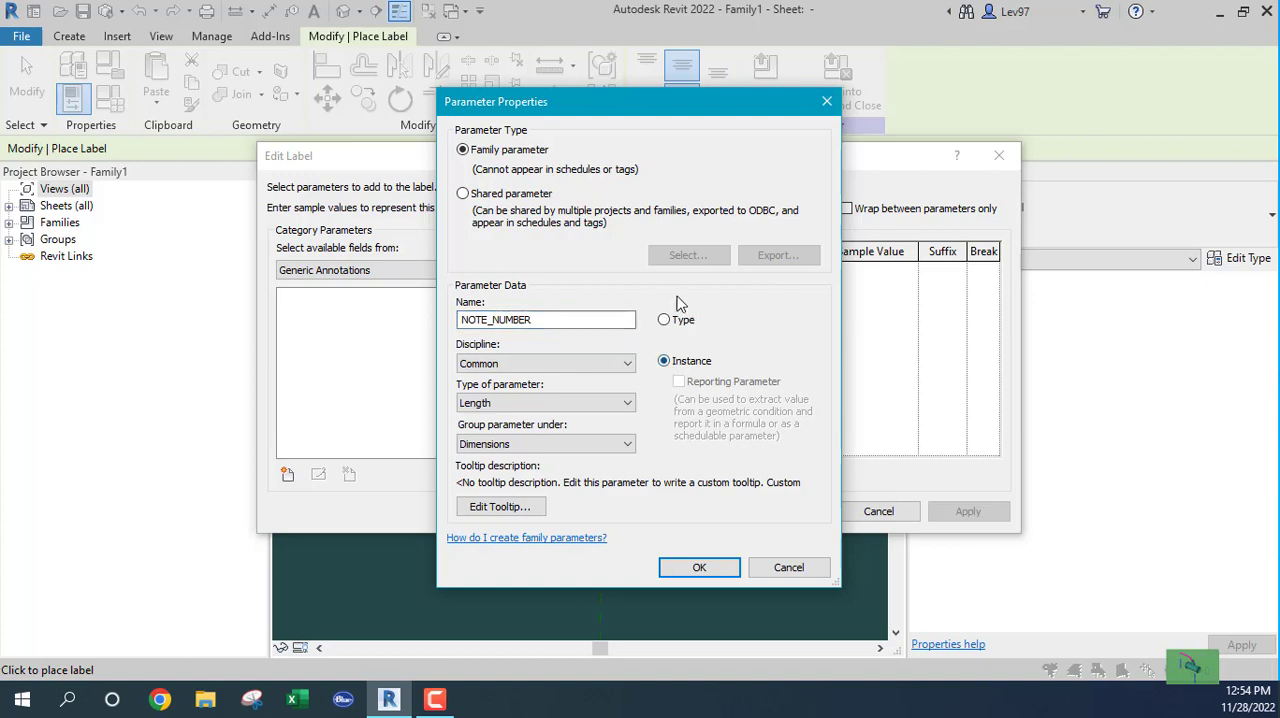
pyautogui.click(517, 364)
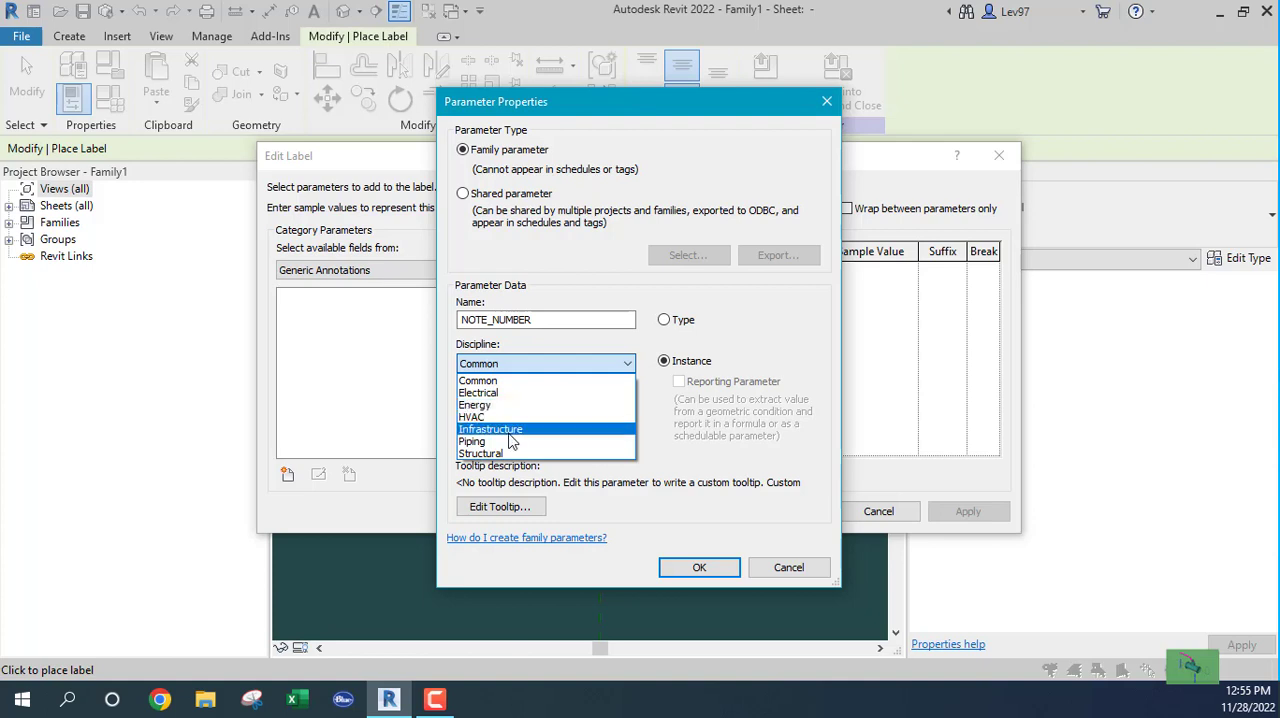
pyautogui.click(516, 363)
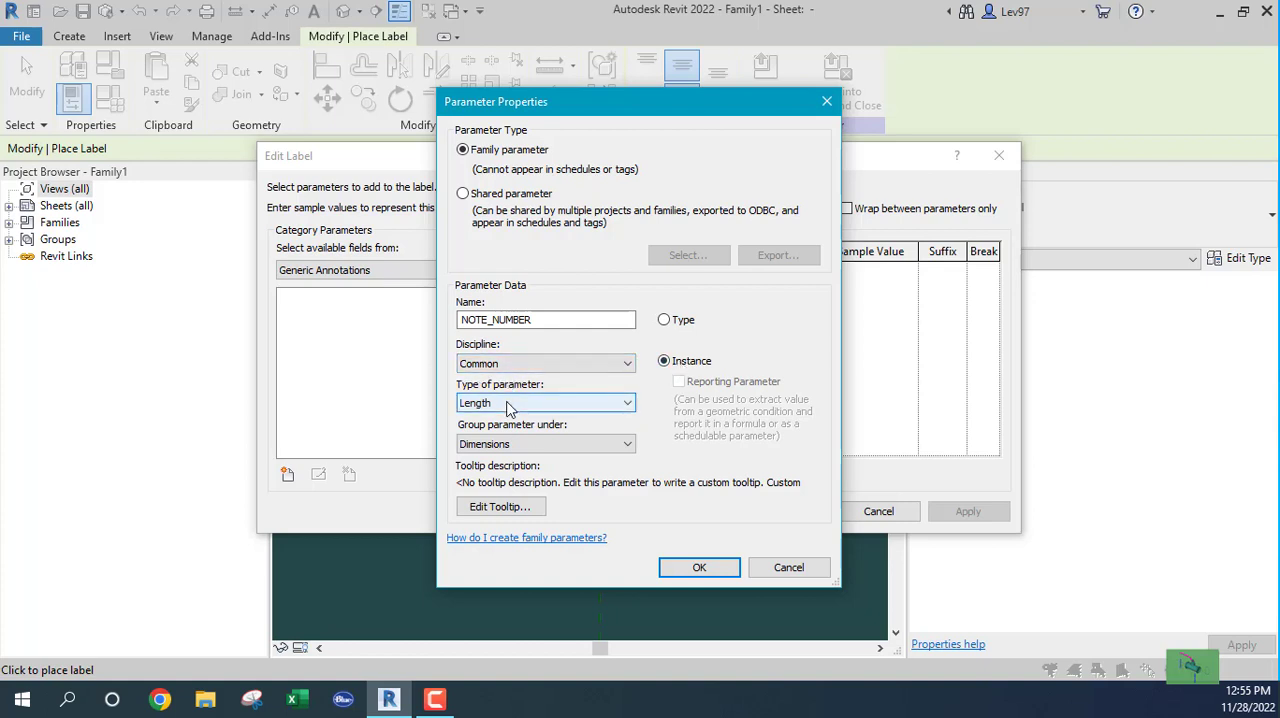
pyautogui.click(508, 408)
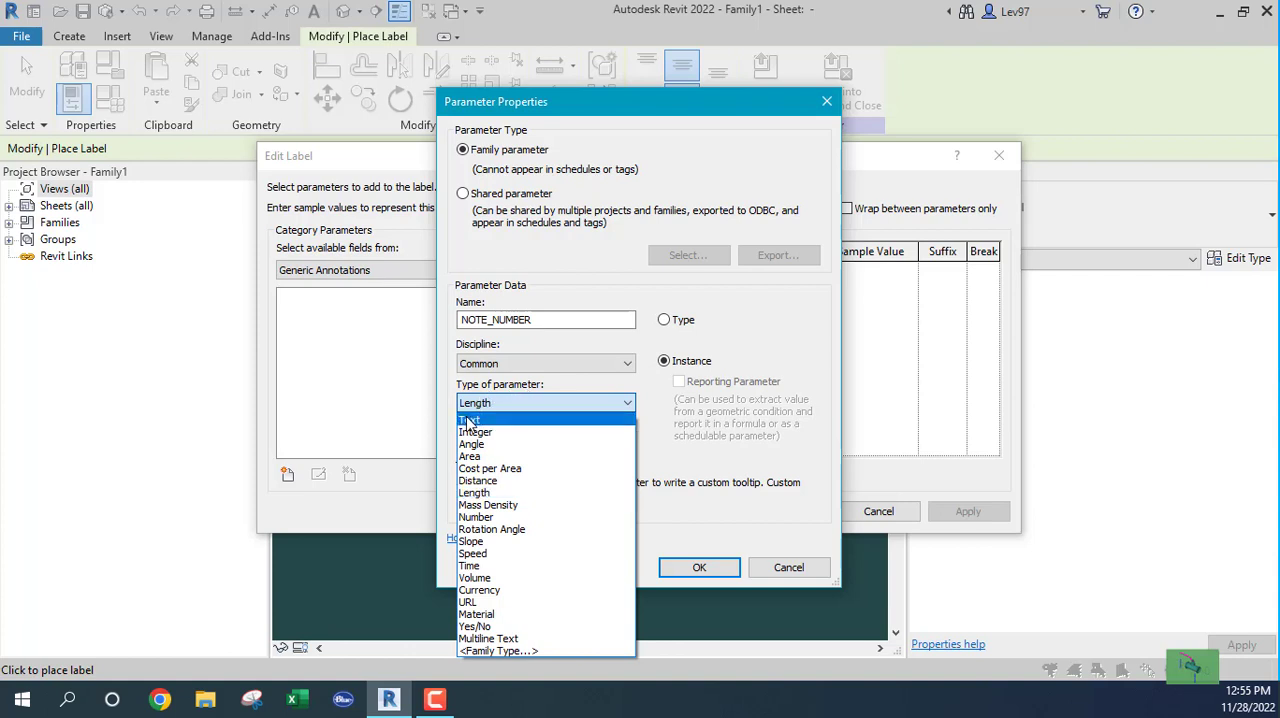
pyautogui.click(469, 421)
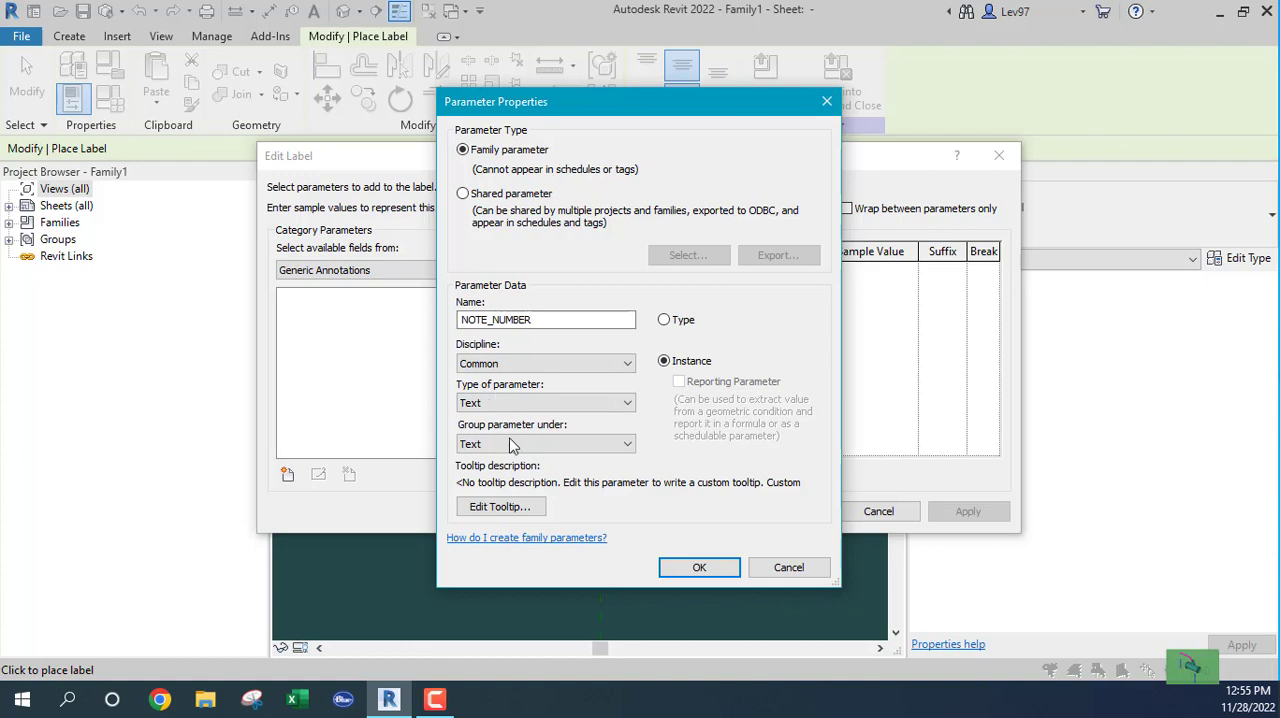
pyautogui.click(700, 568)
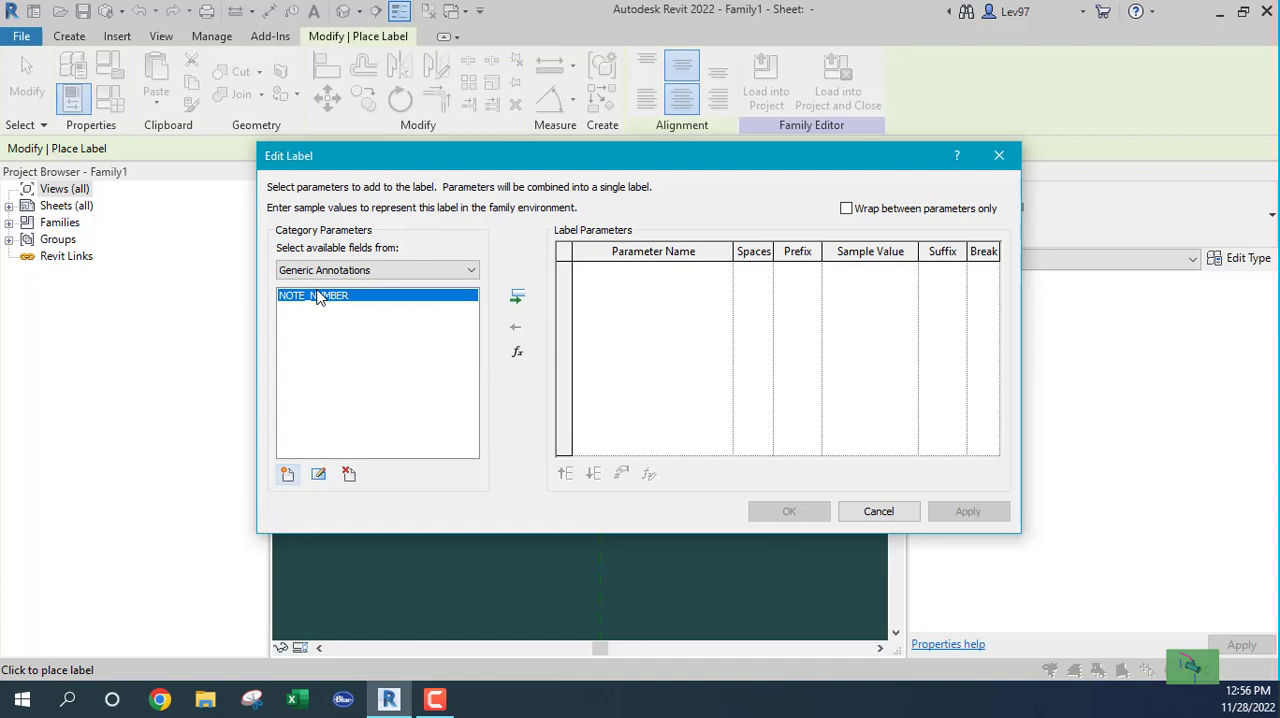
# Step: Add an instance family parameter named NOTE_TEXT with the Common discipline and the Text parameter type
pyautogui.click(287, 476)
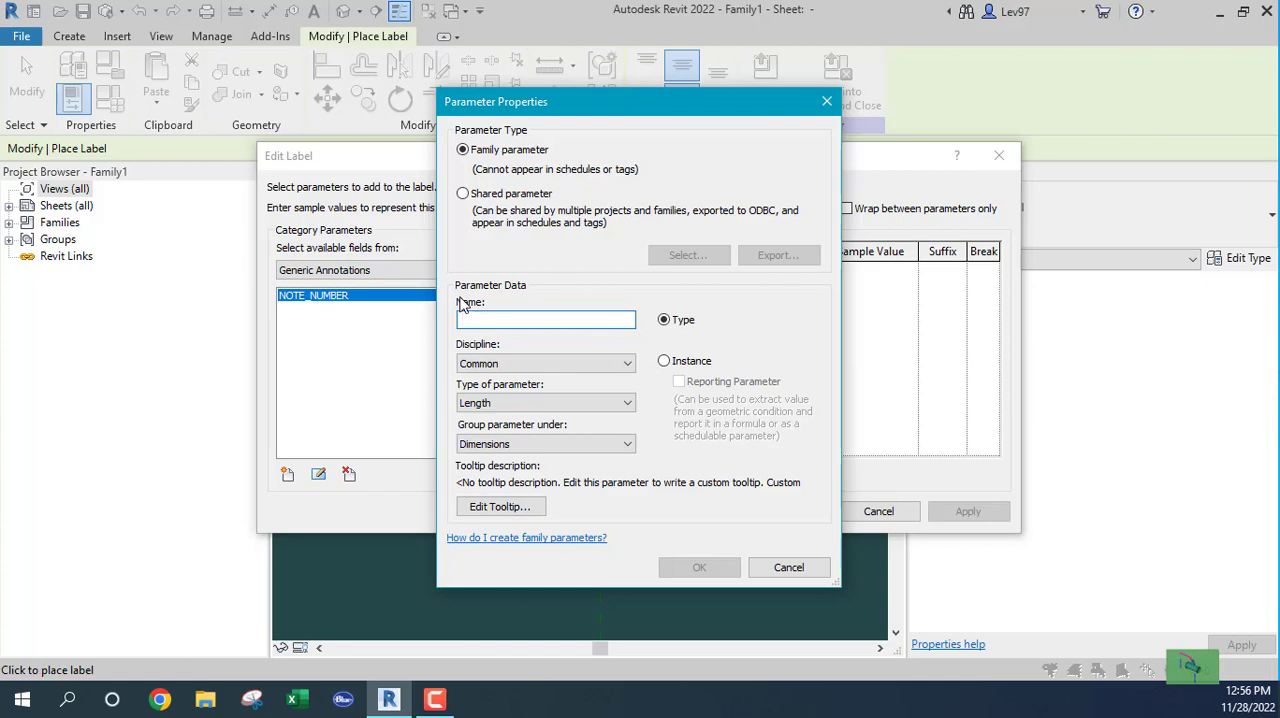
pyautogui.write('NO')
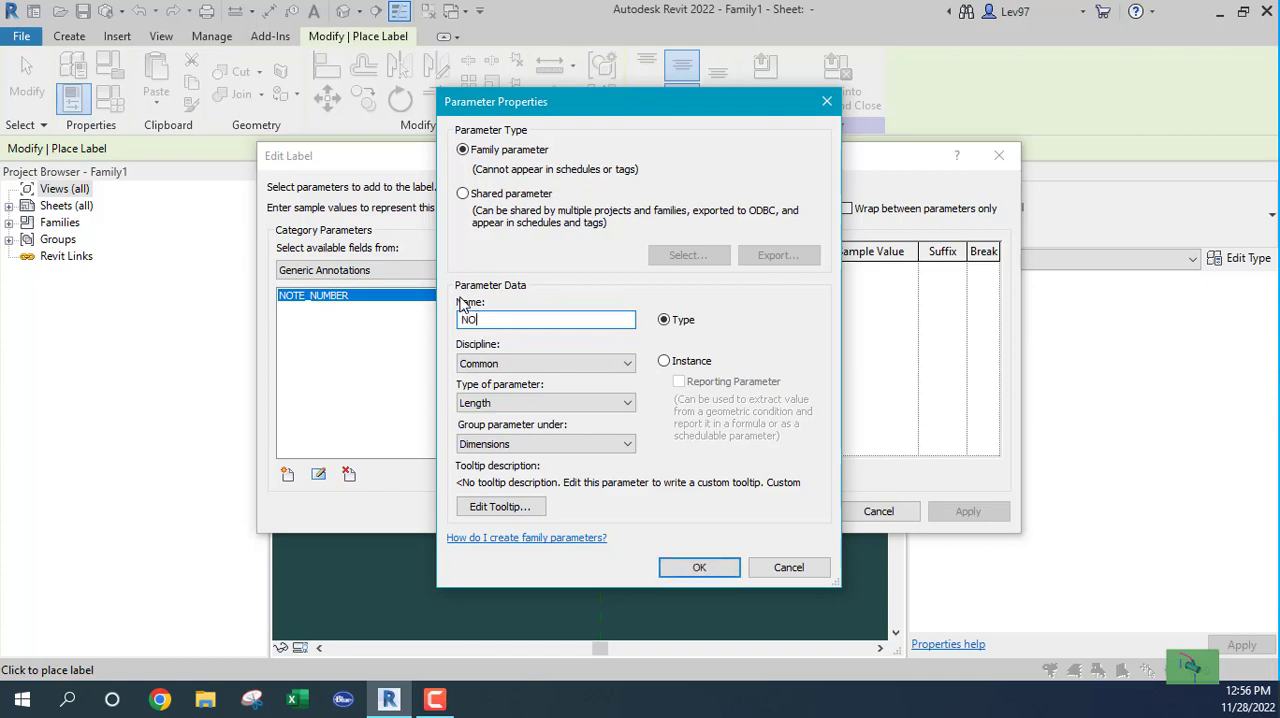
pyautogui.write('TE_TEXT')
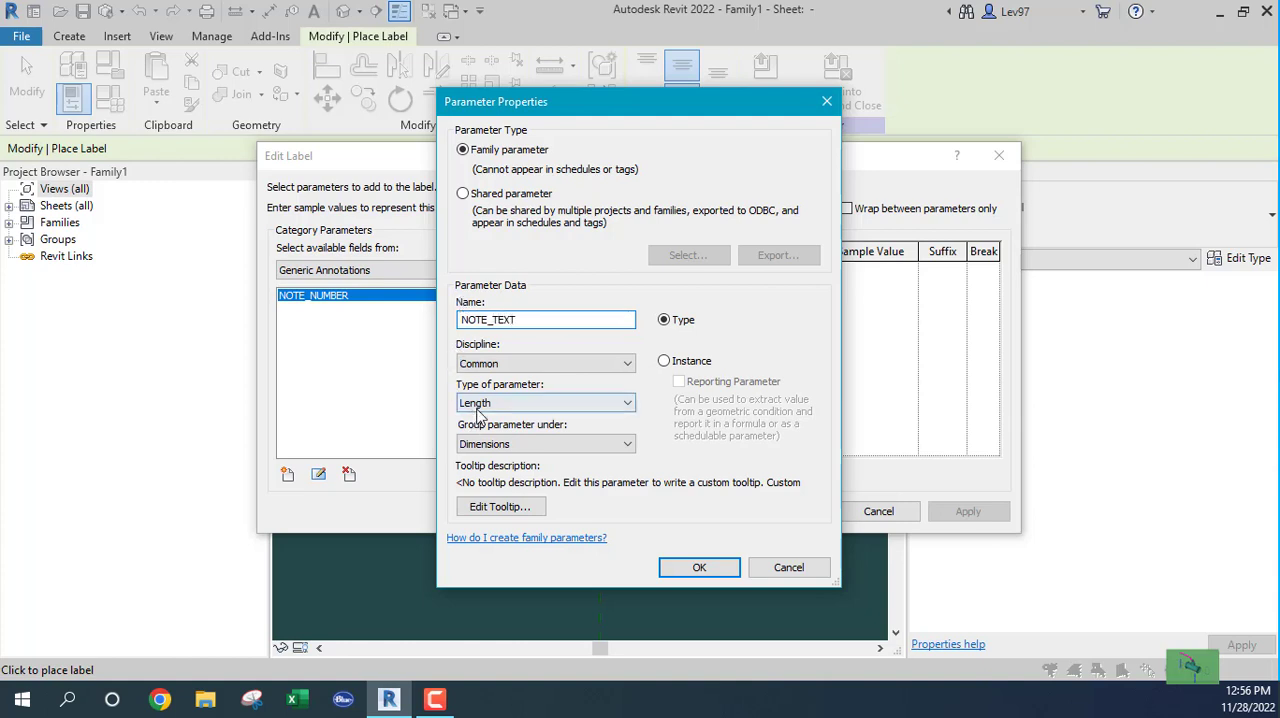
pyautogui.click(664, 361)
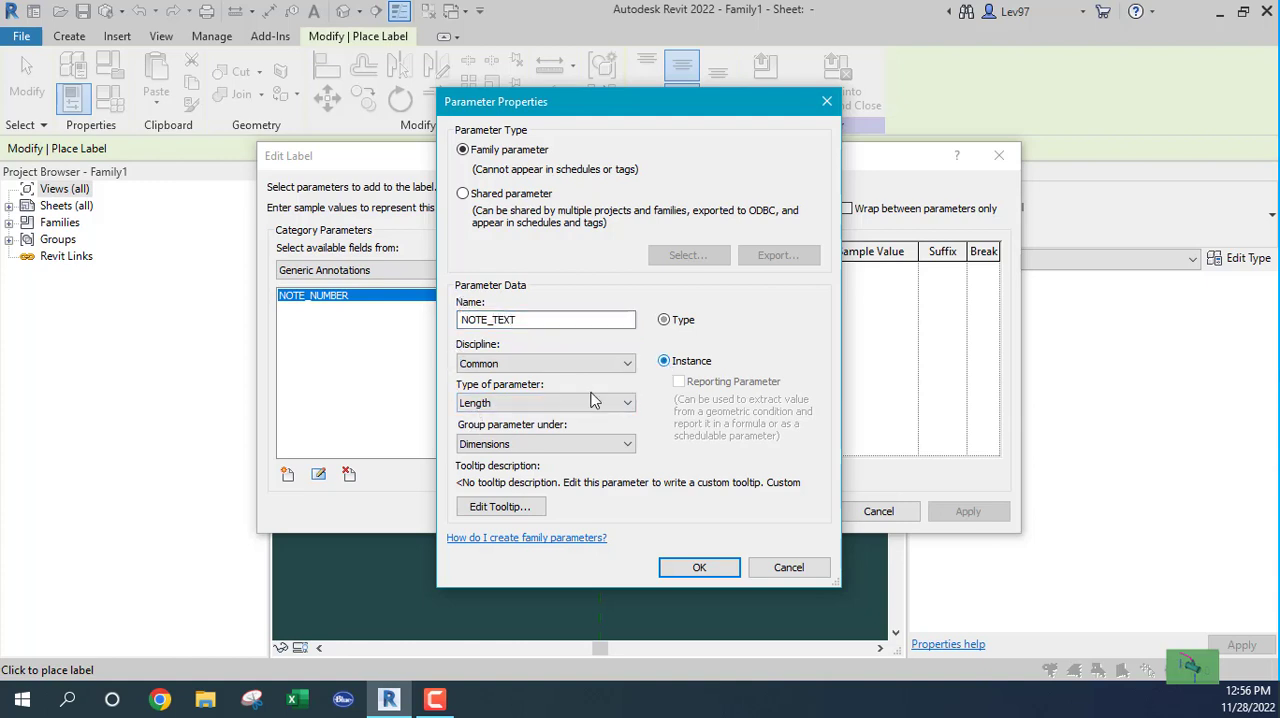
pyautogui.click(511, 403)
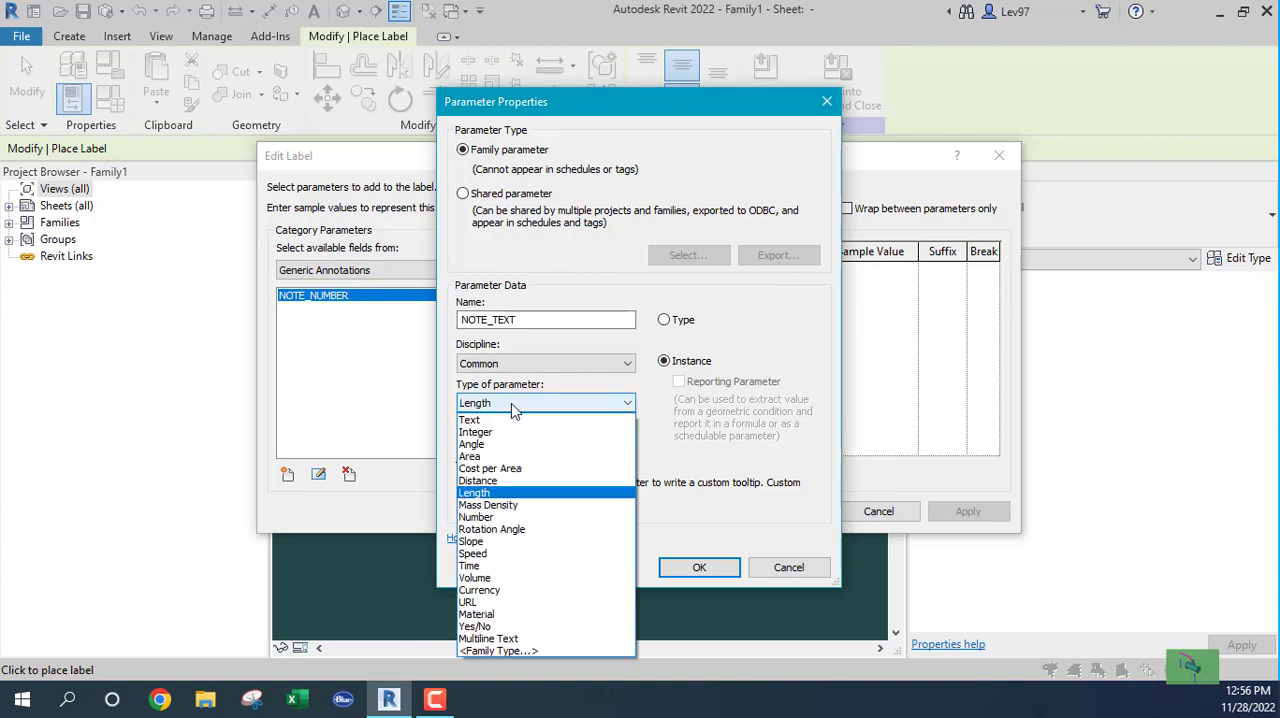
pyautogui.click(499, 418)
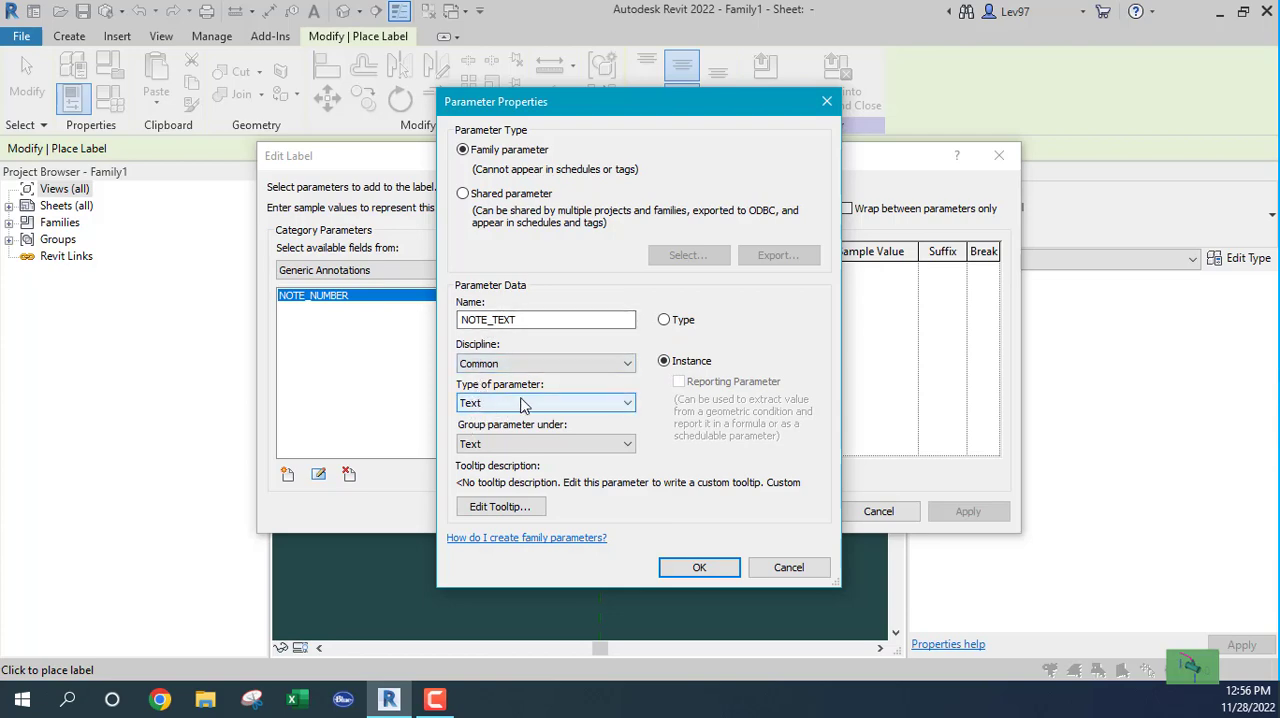
pyautogui.click(700, 568)
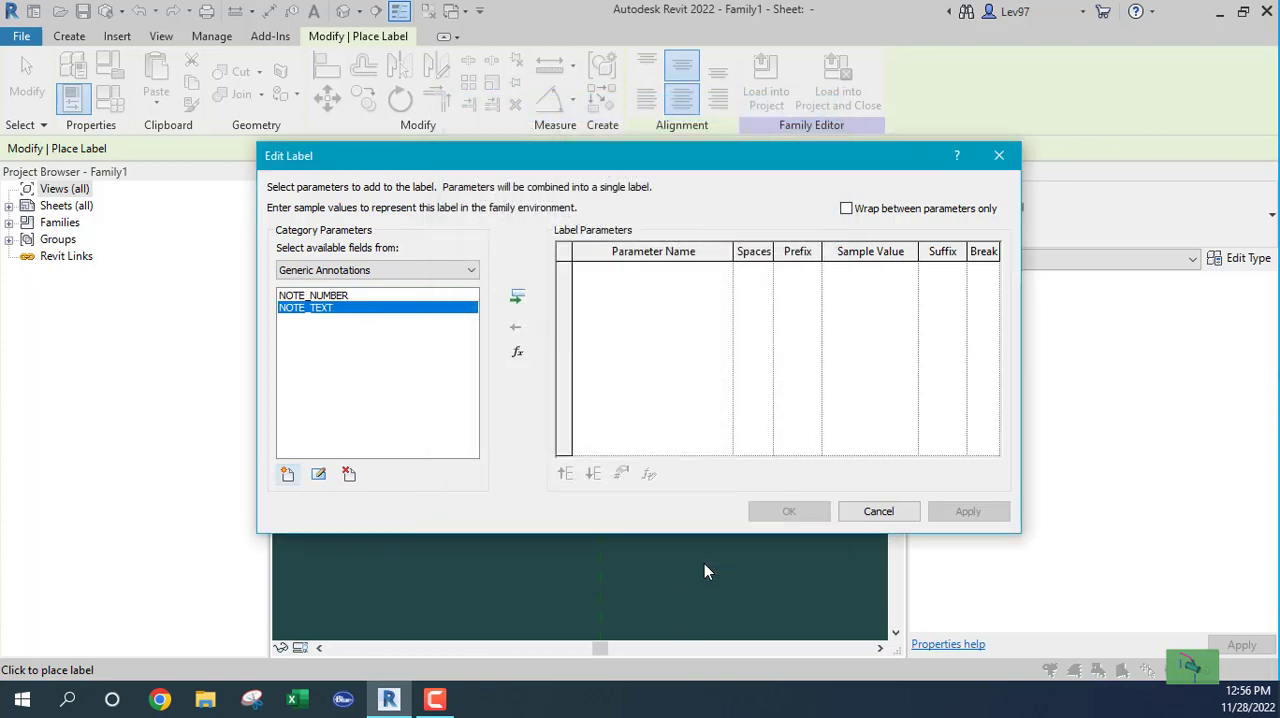
# Step: Add a type-based family parameter named SHEET_NOTE_NUMBER with the Common discipline and the Text parameter type
pyautogui.click(287, 475)
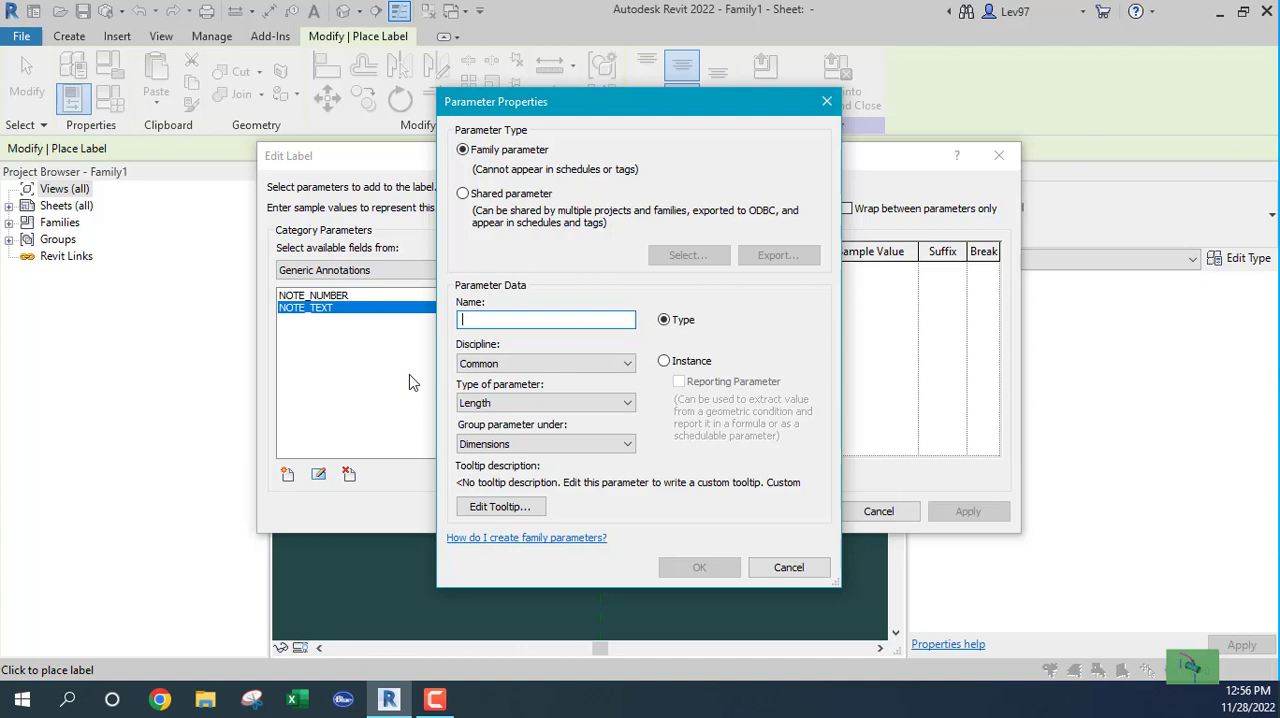
pyautogui.write('SHEET')
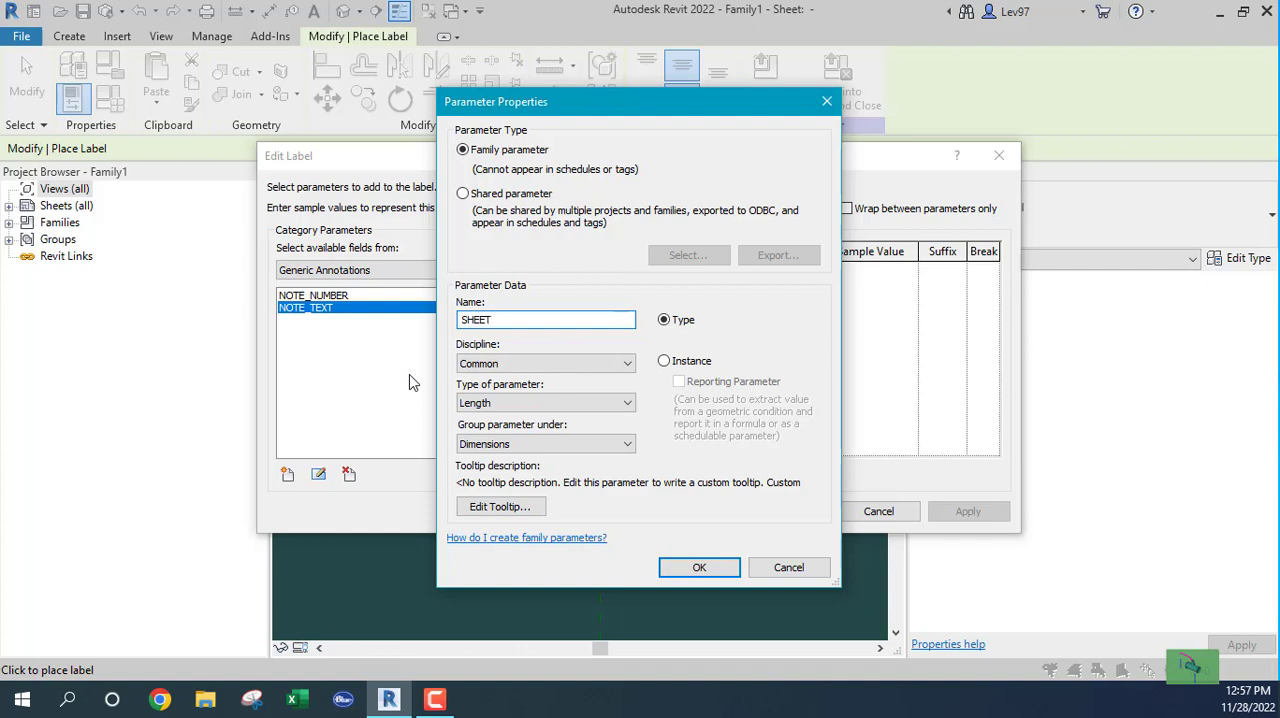
pyautogui.write('_NOTE_NUMBER')
pyautogui.click(512, 406)
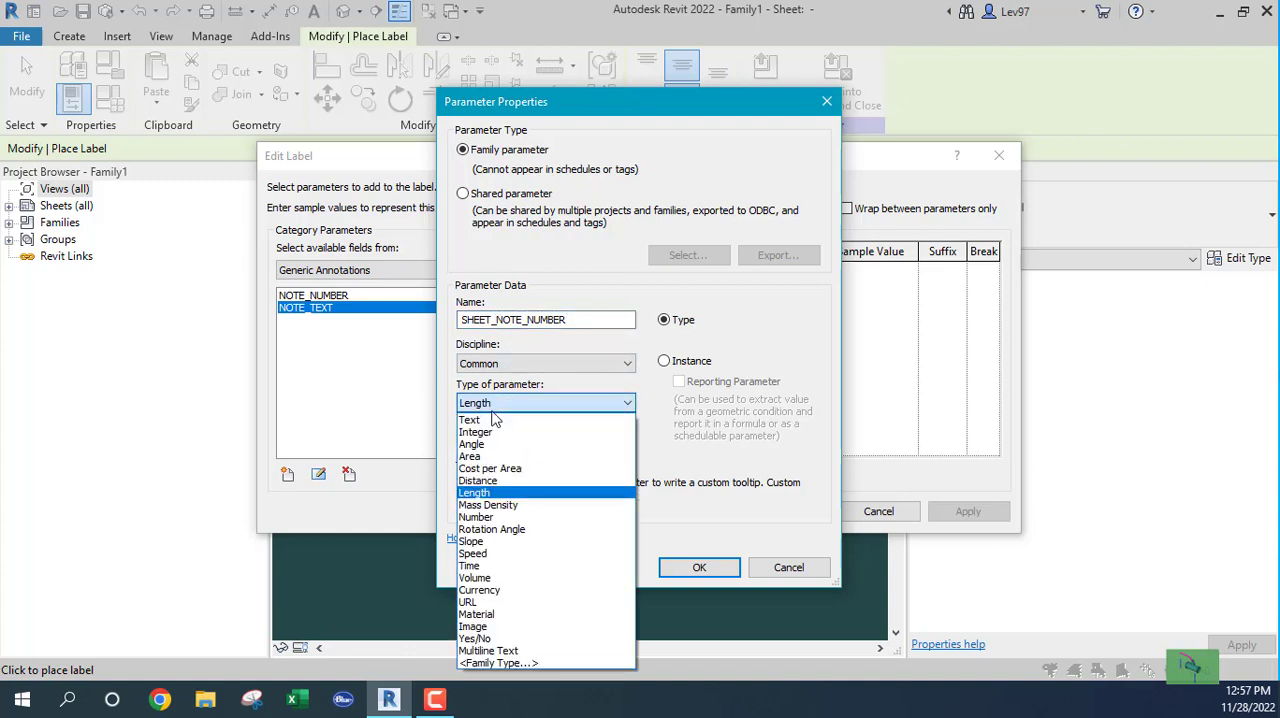
pyautogui.click(470, 420)
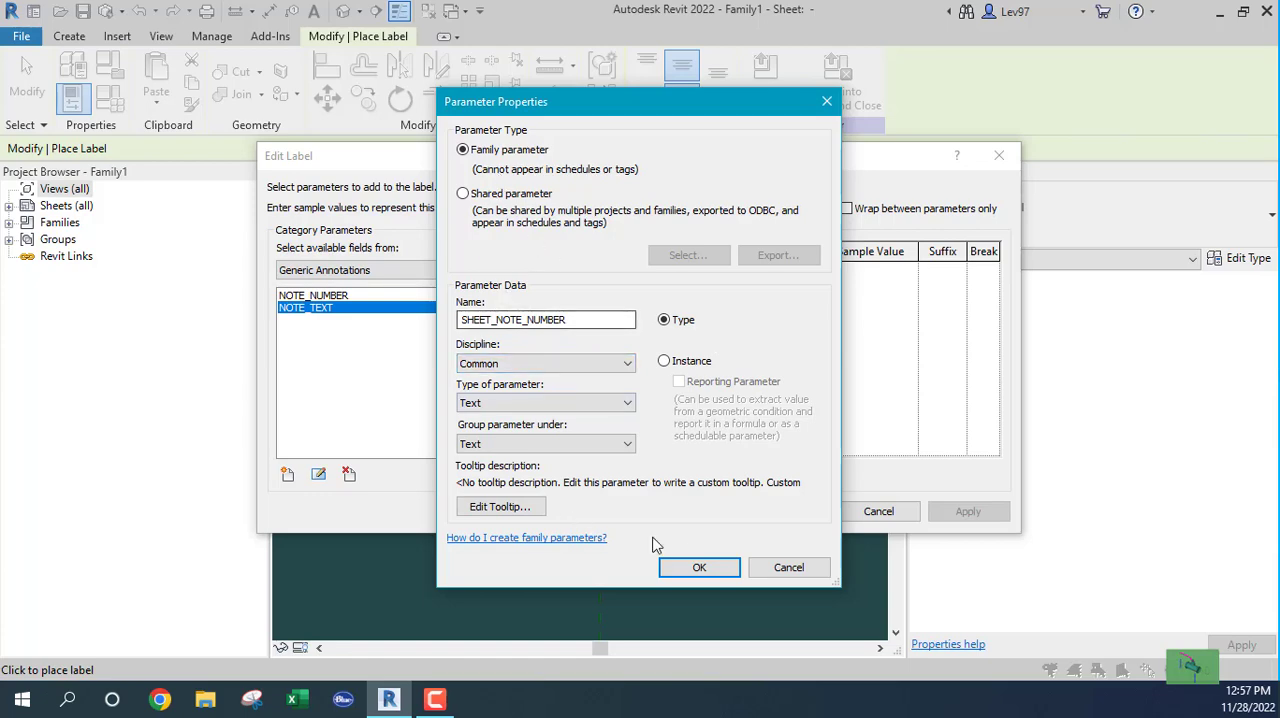
pyautogui.click(700, 567)
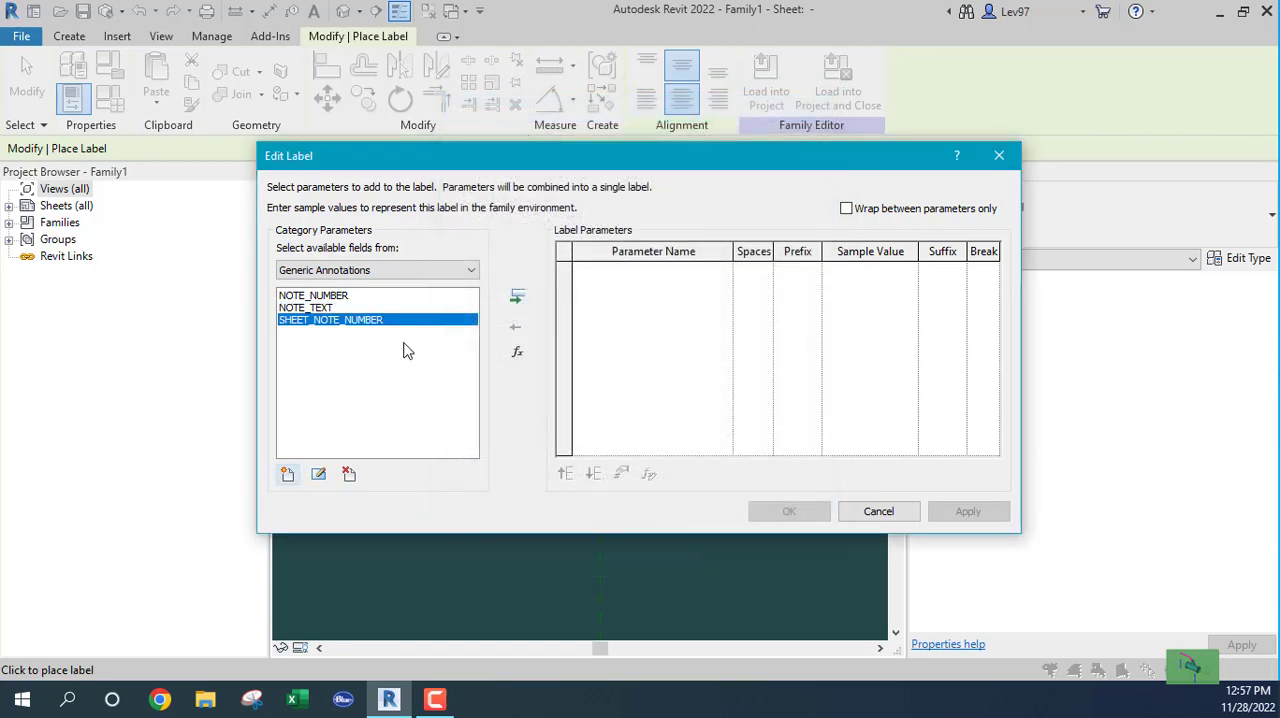
# Step: Assign the NOTE_NUMBER parameter to the label with the sample value XX and finish placing the label
pyautogui.click(301, 297)
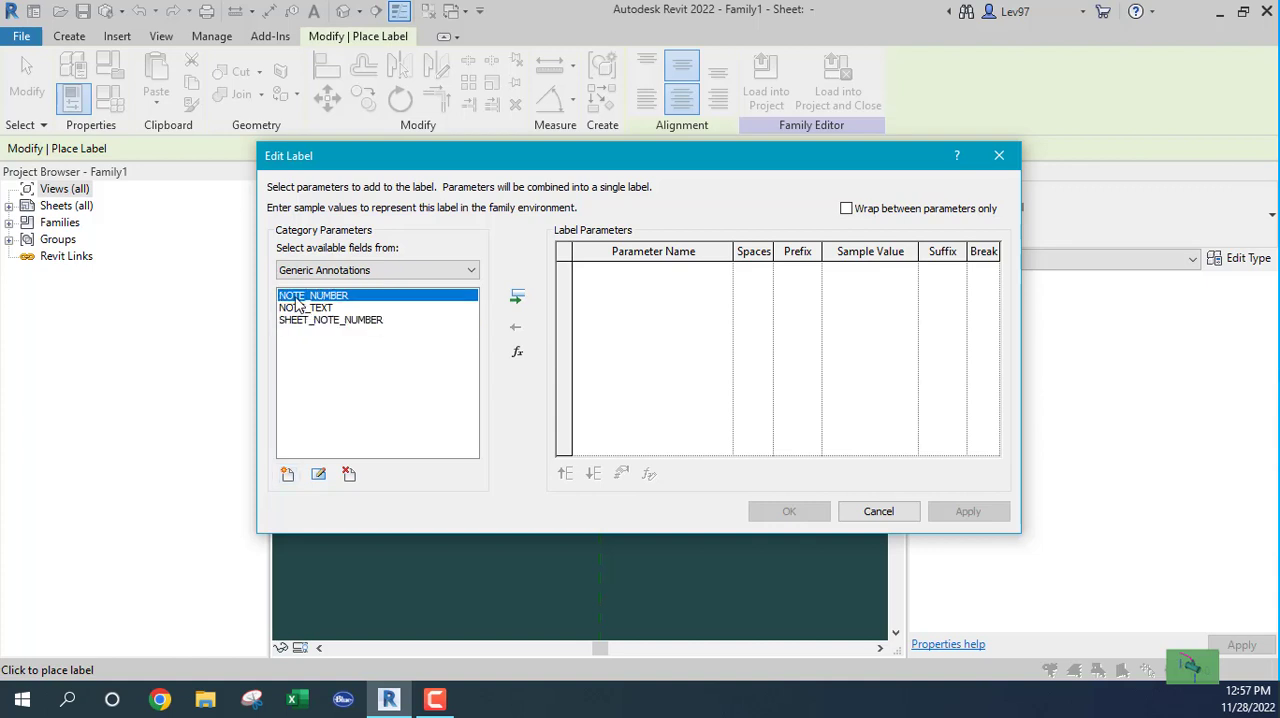
pyautogui.click(518, 299)
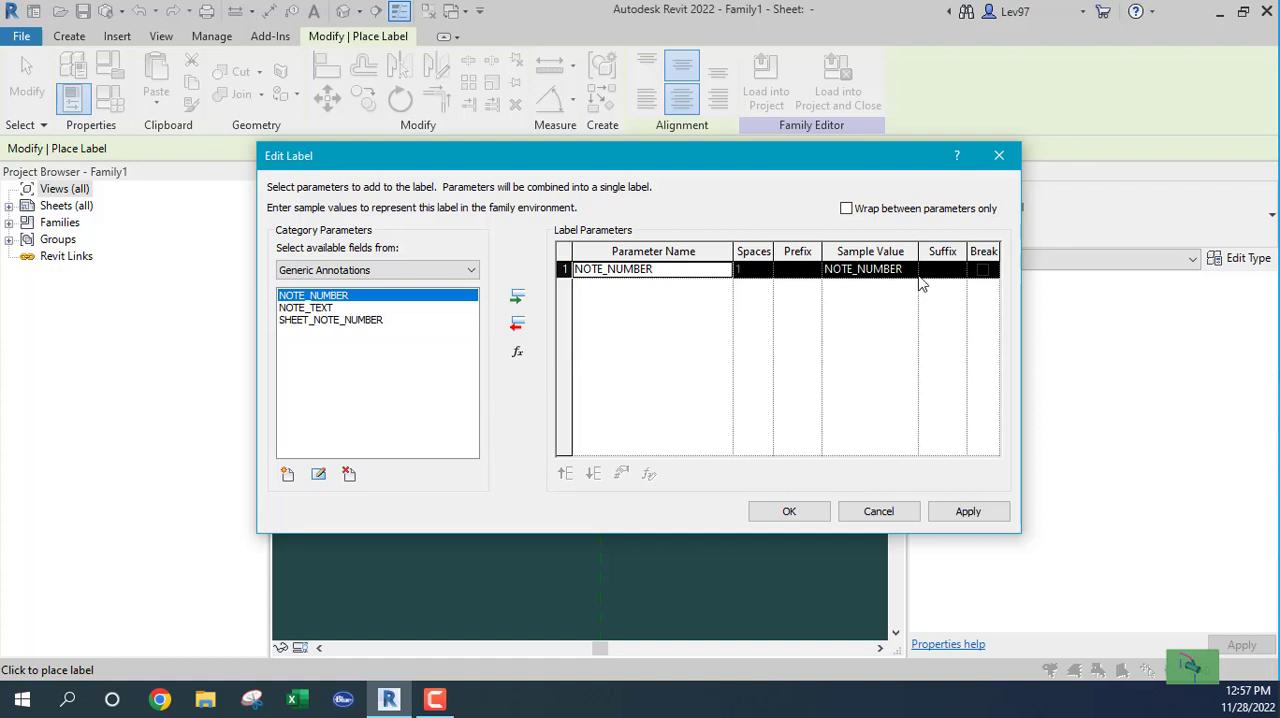
pyautogui.click(888, 272)
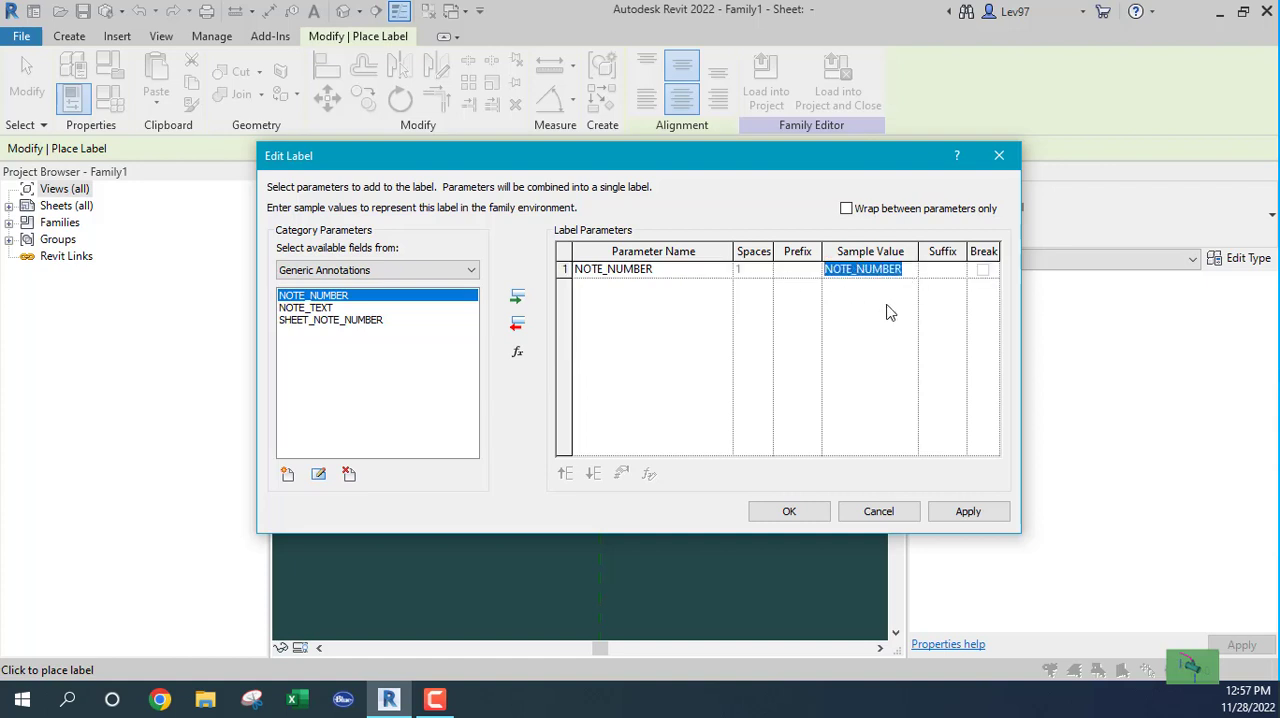
pyautogui.write('XX')
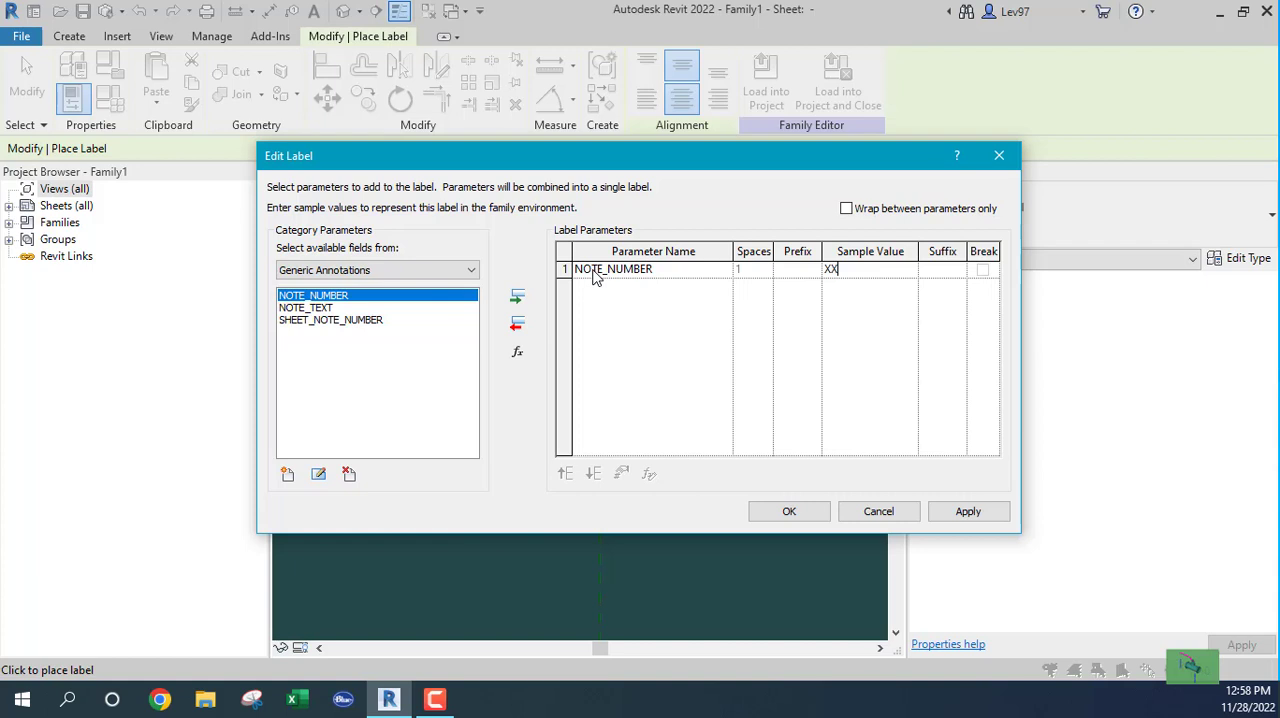
pyautogui.click(790, 512)
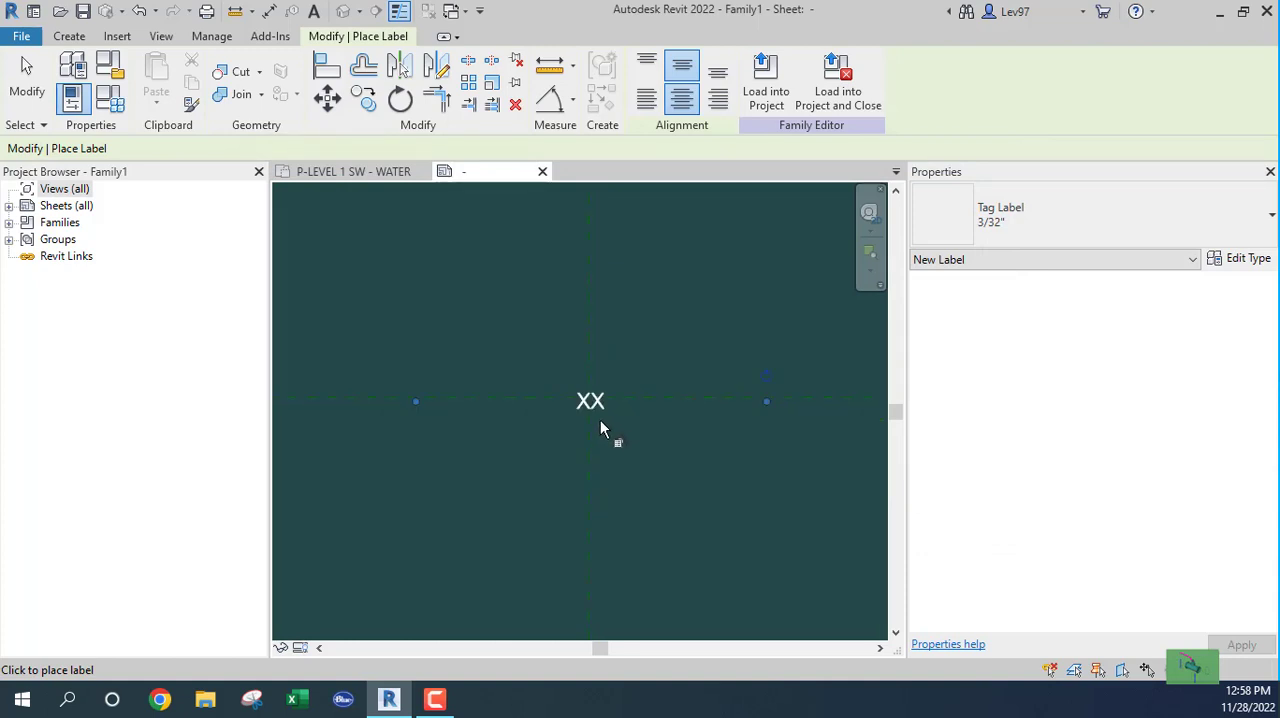
pyautogui.scroll(2, 600, 422)
pyautogui.click(575, 398)
pyautogui.press('Escape')
pyautogui.press('Escape')
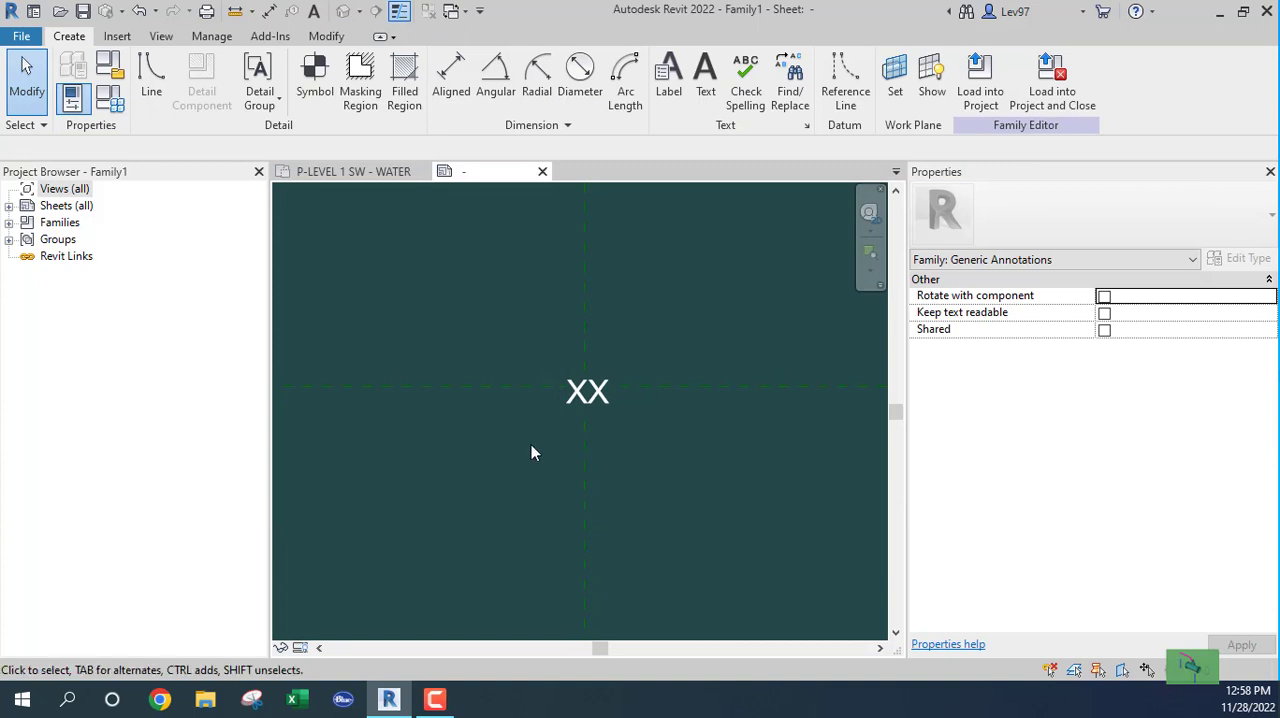
# Step: Narrow the XX label's text box so that it fits closely around the sample text
pyautogui.click(562, 434)
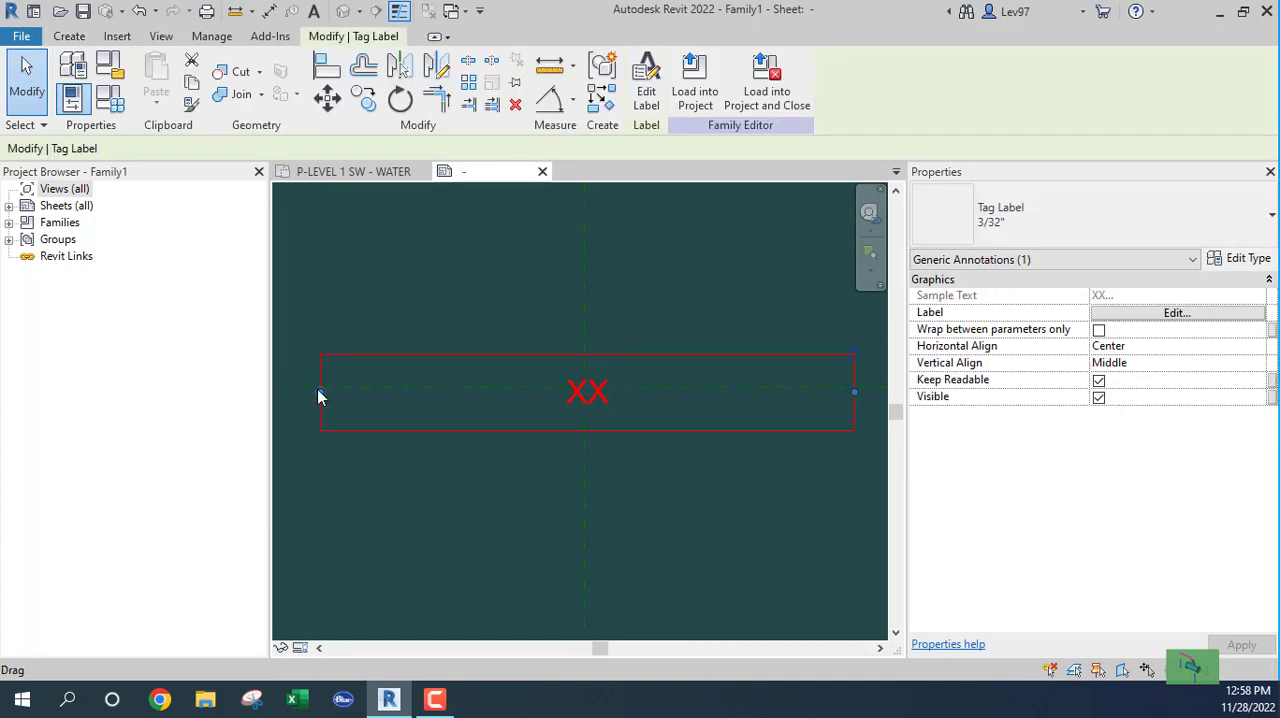
pyautogui.moveTo(319, 392); pyautogui.dragTo(558, 399)
pyautogui.click(512, 469)
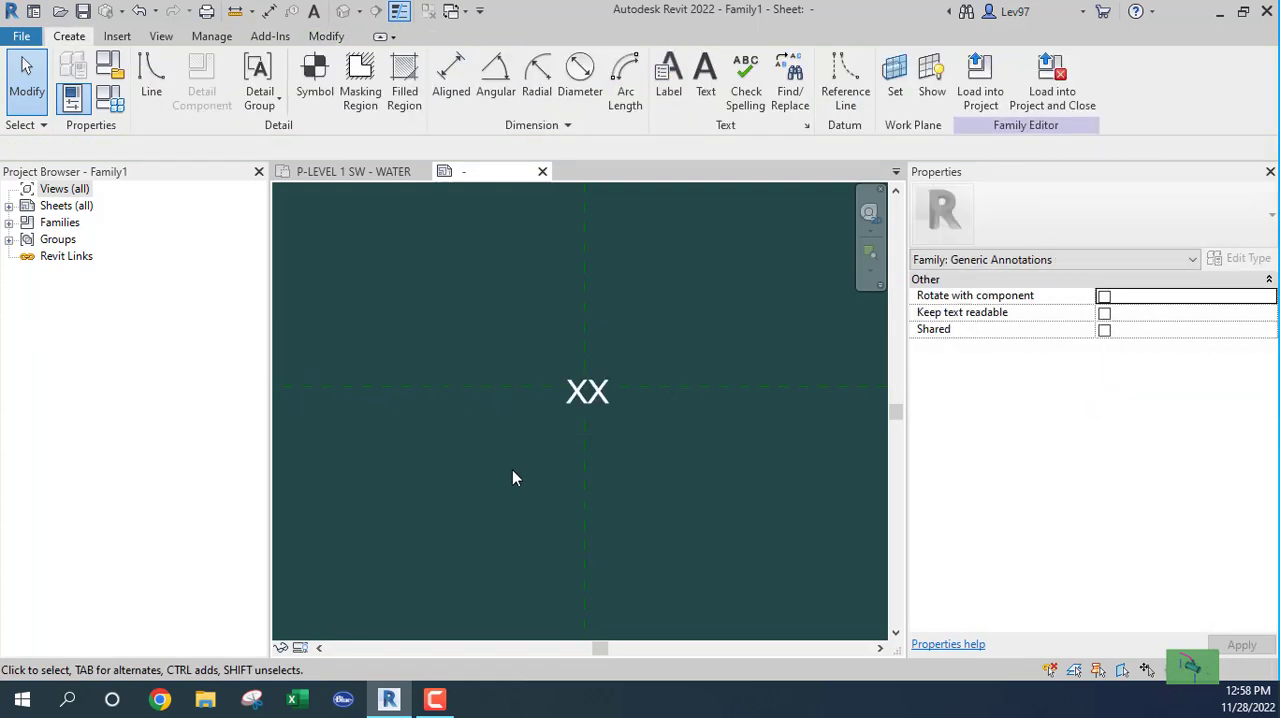
# Step: Review the parameters assigned to the XX label without changing them
pyautogui.click(585, 397)
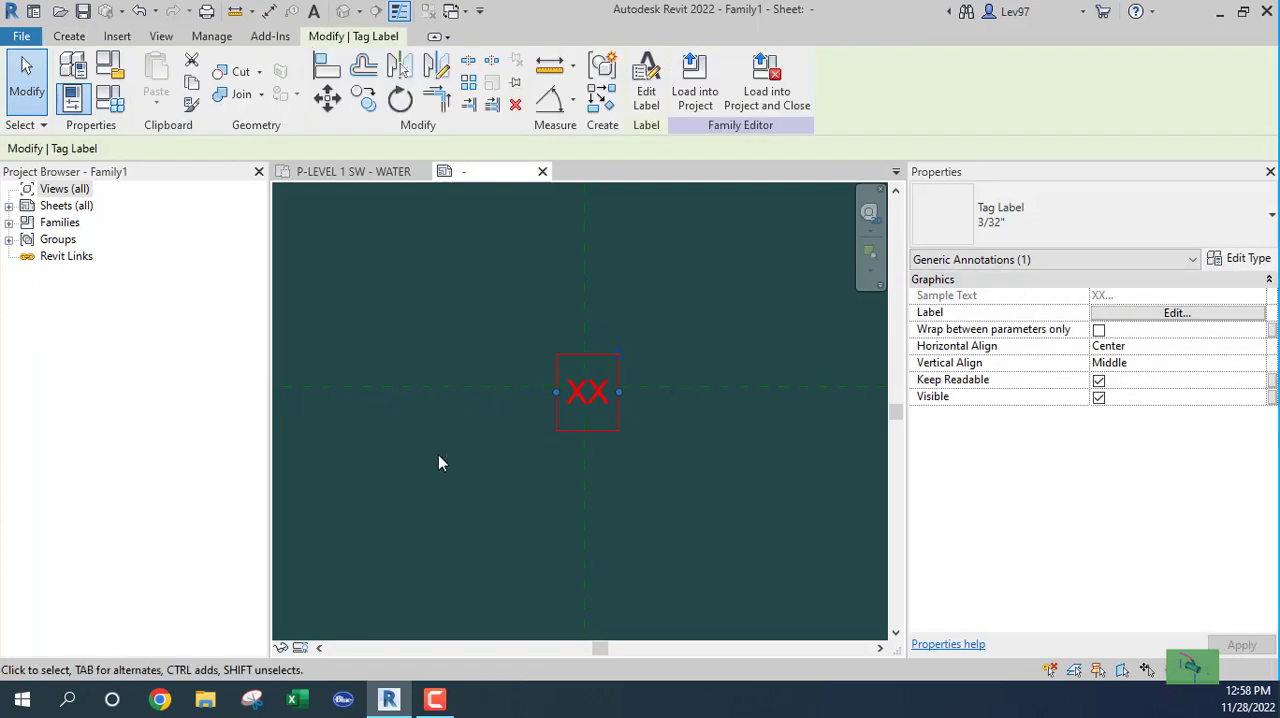
pyautogui.click(647, 105)
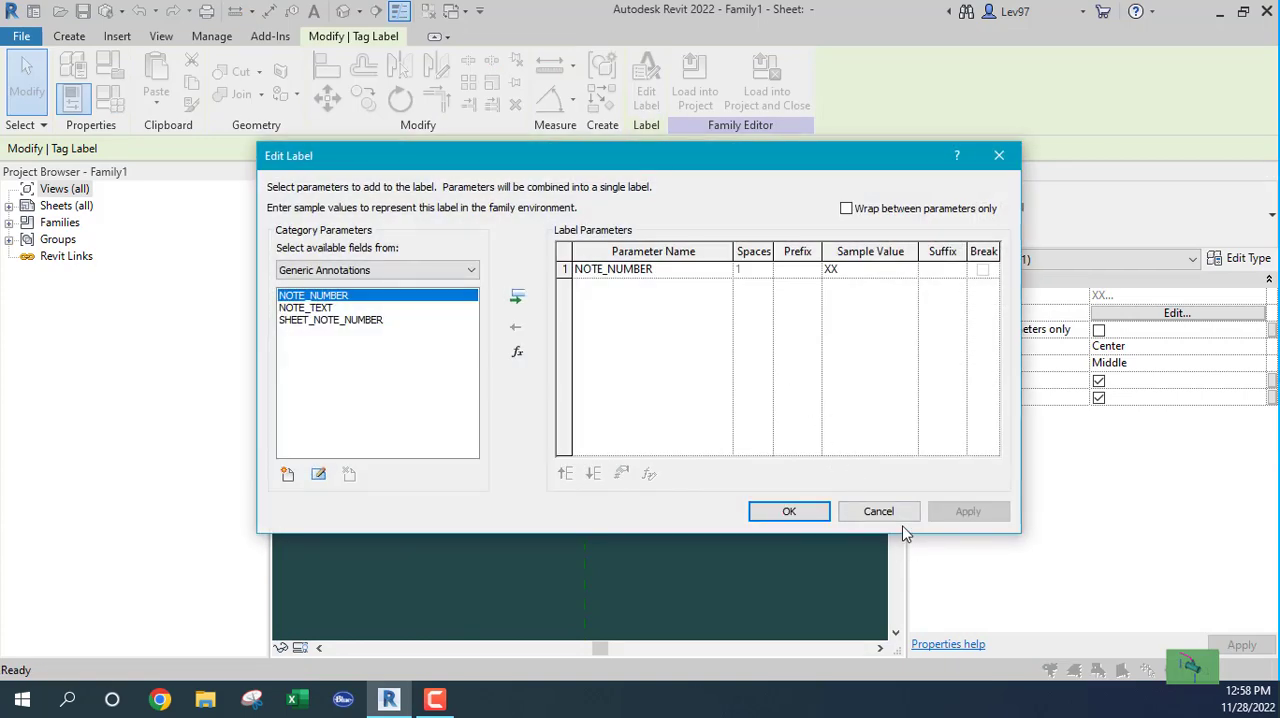
pyautogui.click(889, 514)
pyautogui.click(470, 481)
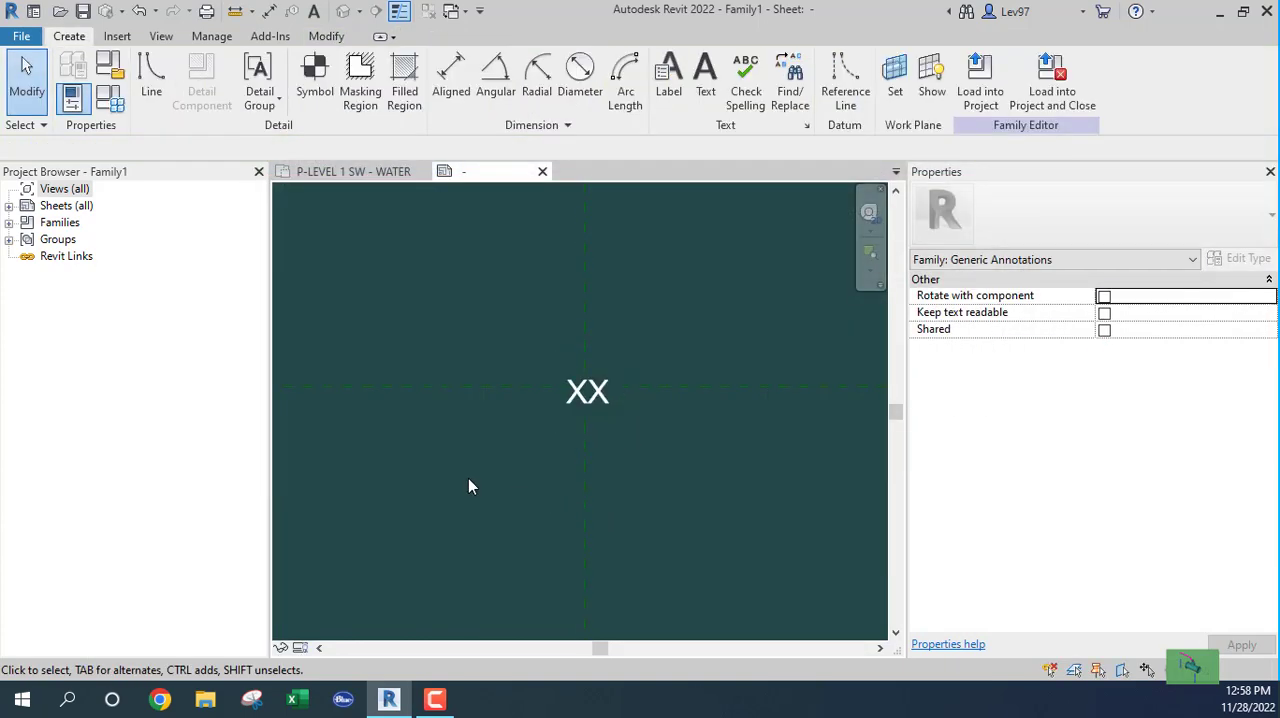
pyautogui.click(150, 80)
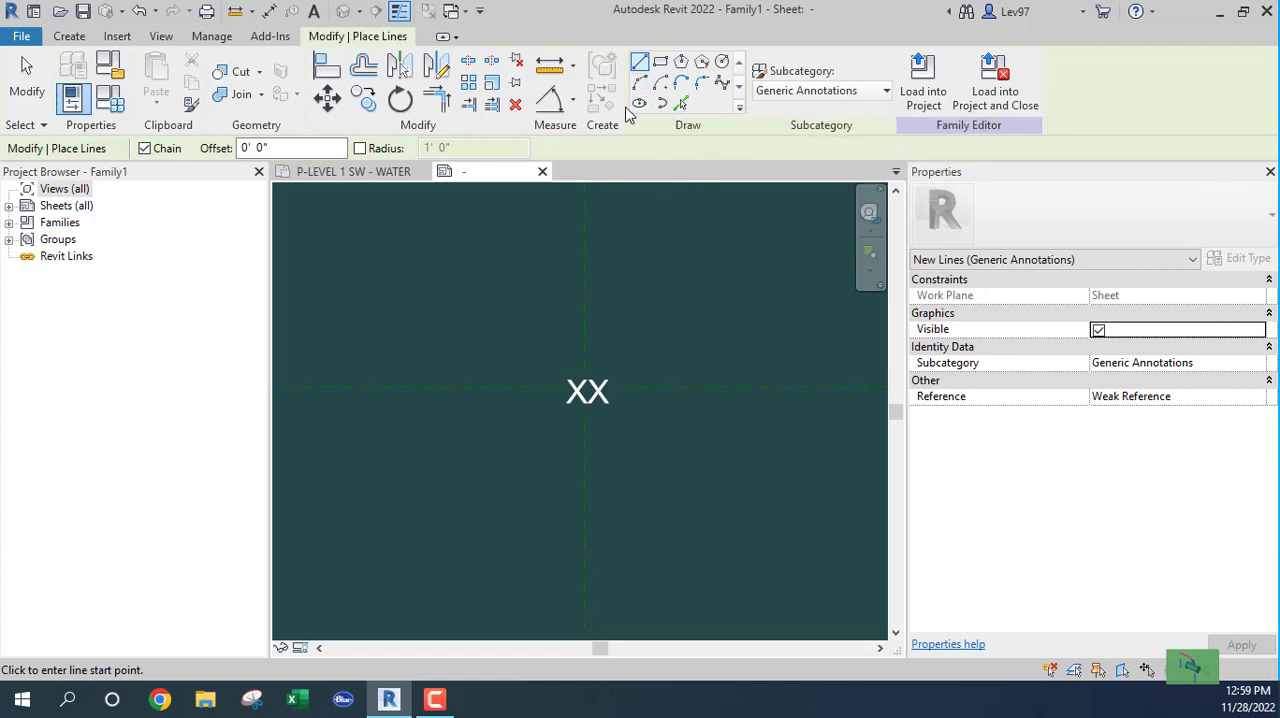
pyautogui.click(721, 64)
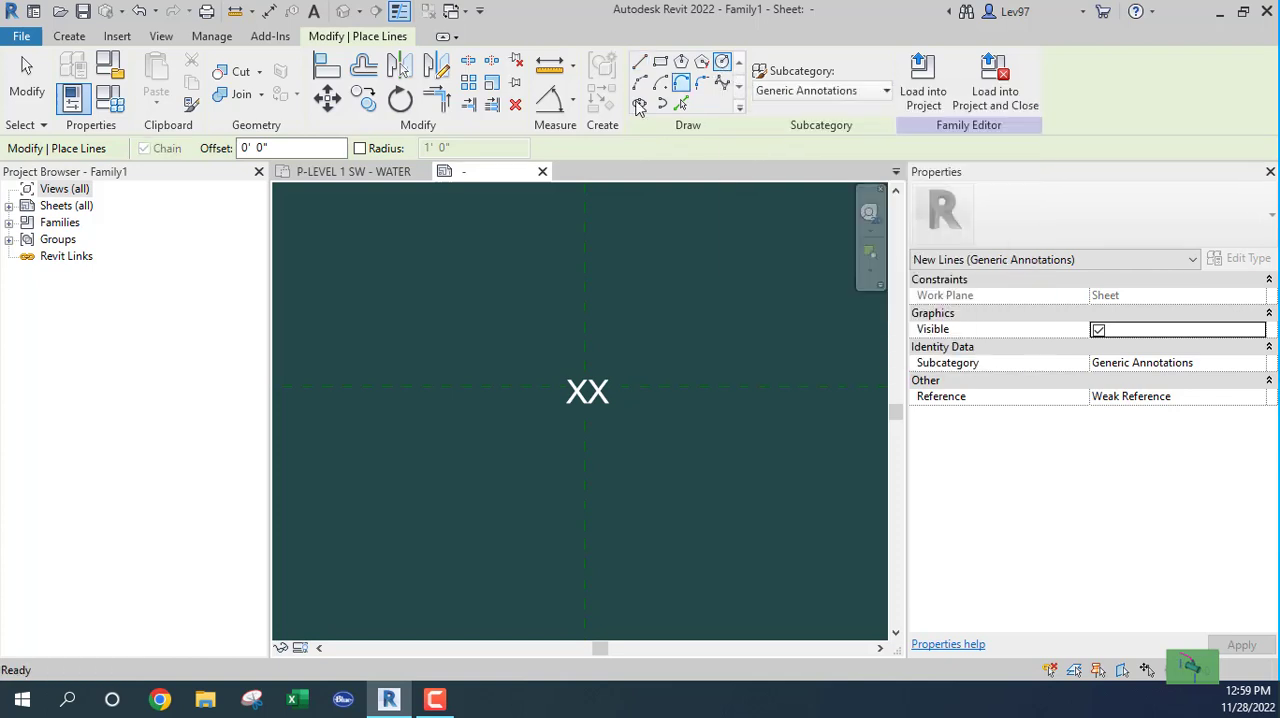
pyautogui.scroll(3, 580, 416)
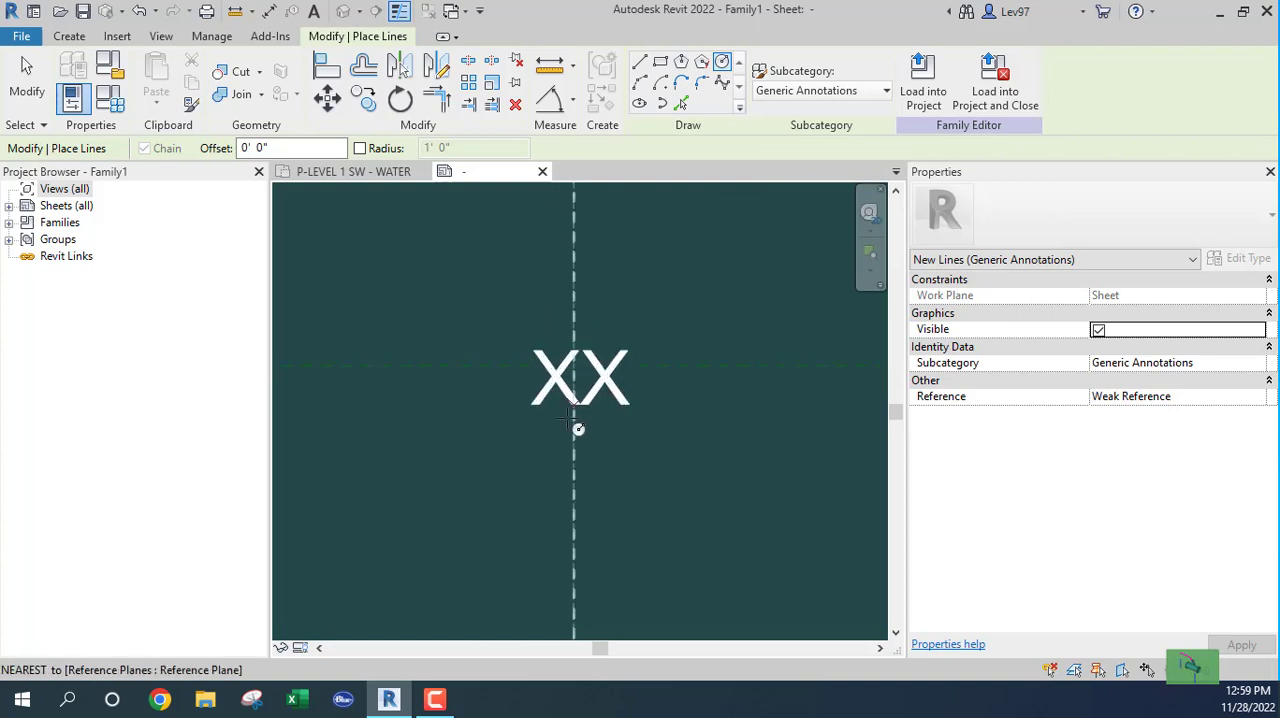
pyautogui.press('Escape')
pyautogui.press('Escape')
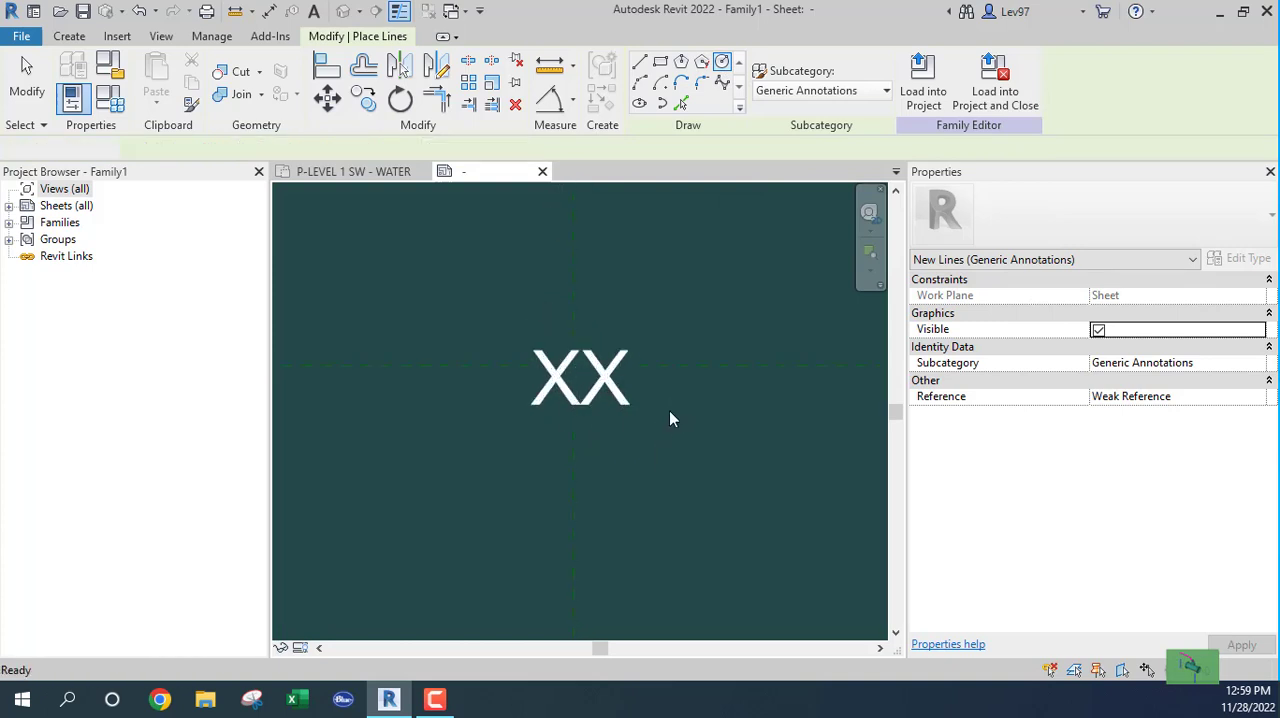
# Step: Nudge the XX label slightly left and up to centre it on the reference plane intersection
pyautogui.click(629, 413)
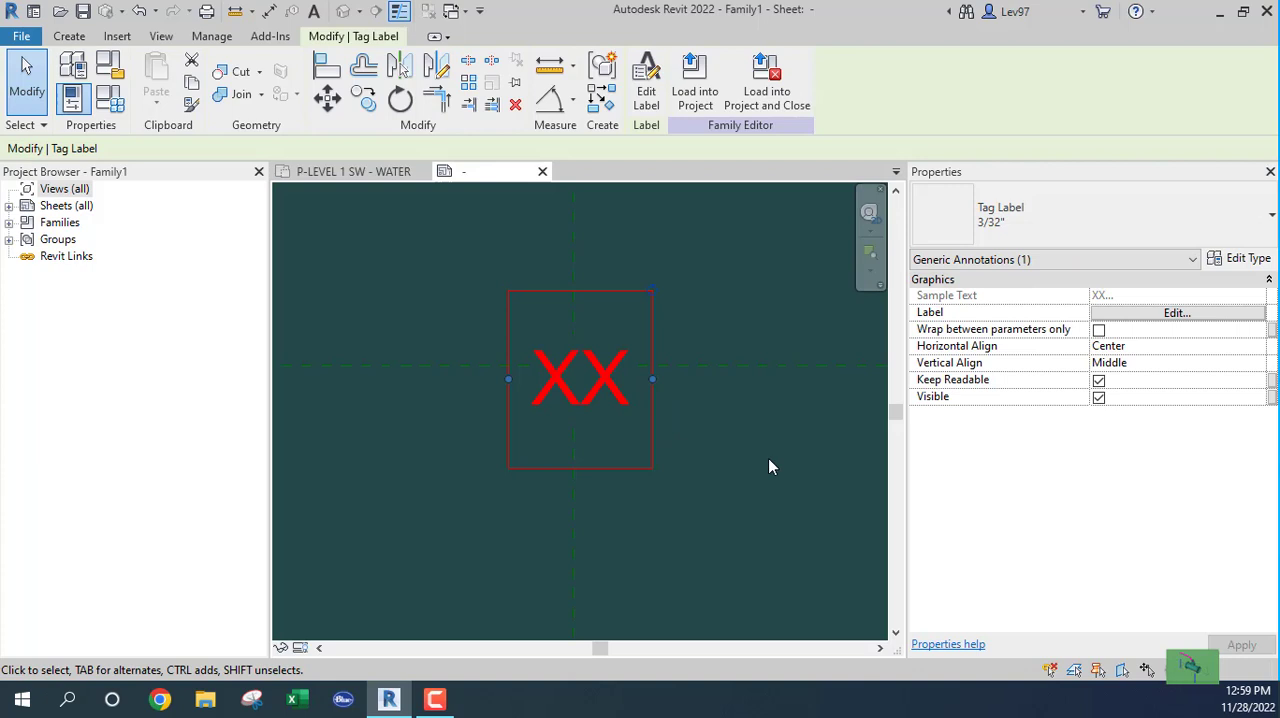
pyautogui.press('Left')
pyautogui.press('Left')
pyautogui.press('Left')
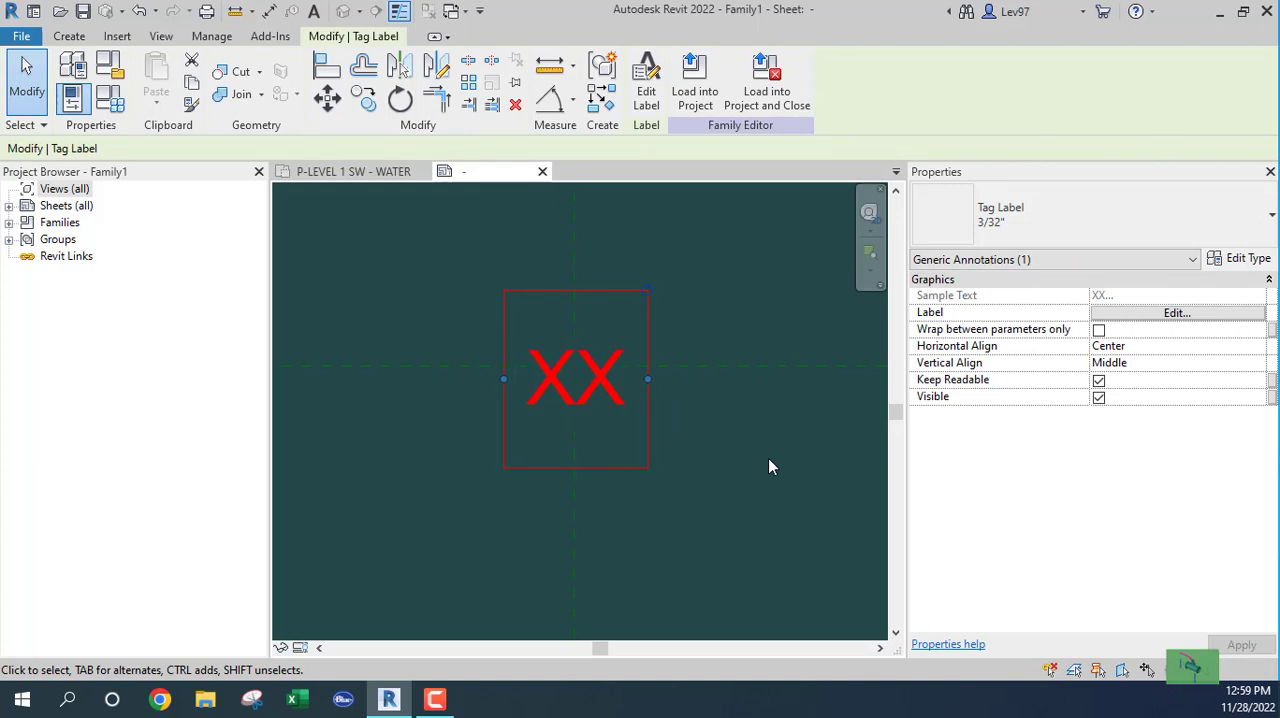
pyautogui.press('Up')
pyautogui.press('Up')
pyautogui.press('Up')
pyautogui.press('Up')
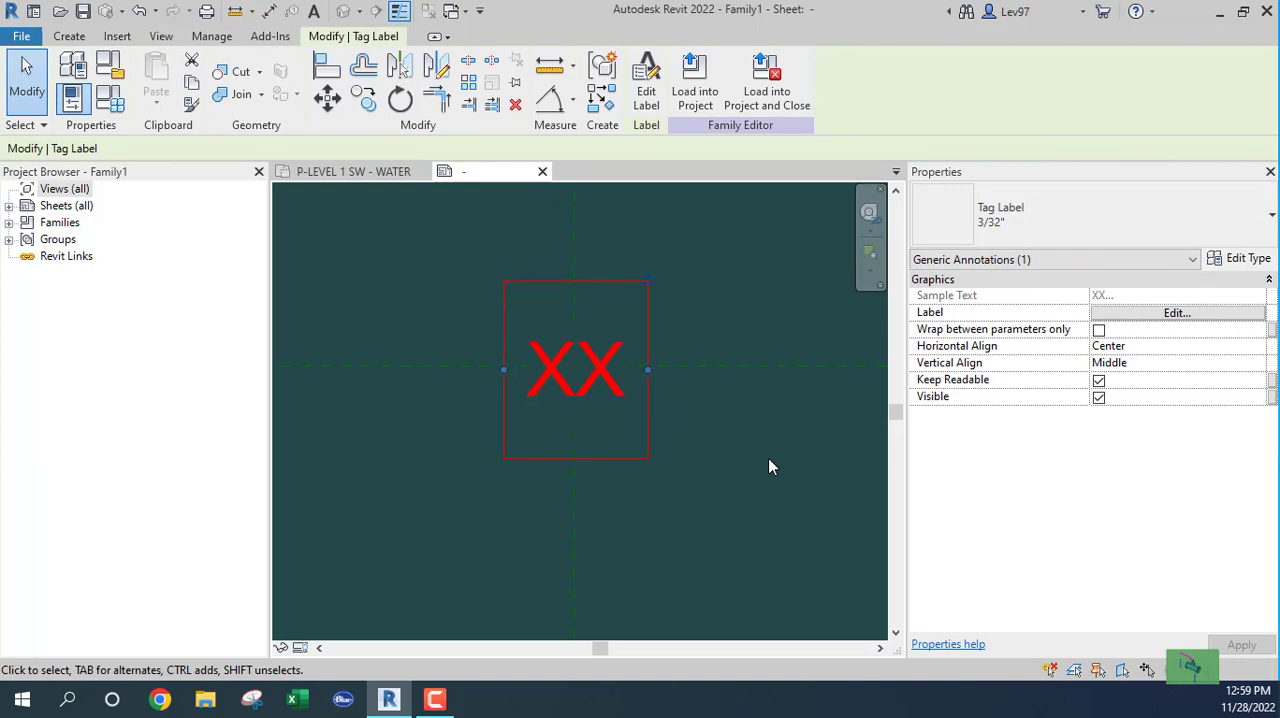
pyautogui.click(768, 458)
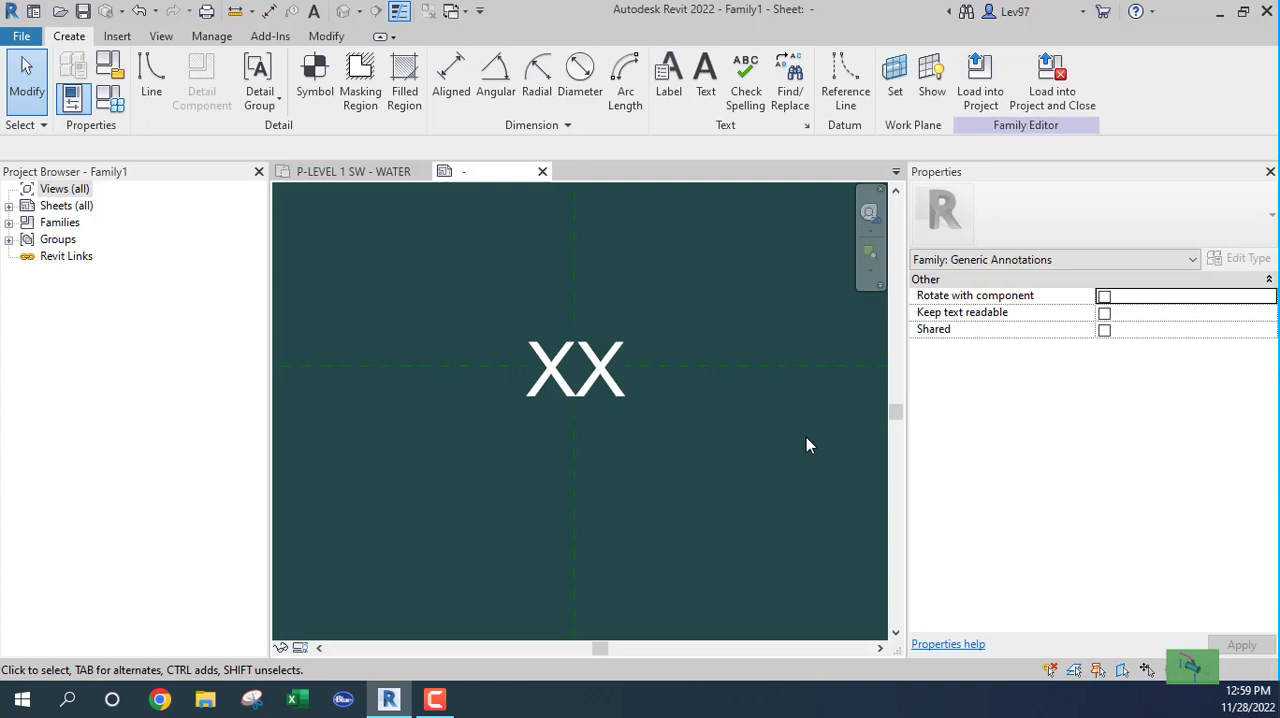
# Step: Draw a circle with a radius of about 1/8" around the XX label, centred on the reference plane intersection
pyautogui.click(152, 90)
pyautogui.click(724, 62)
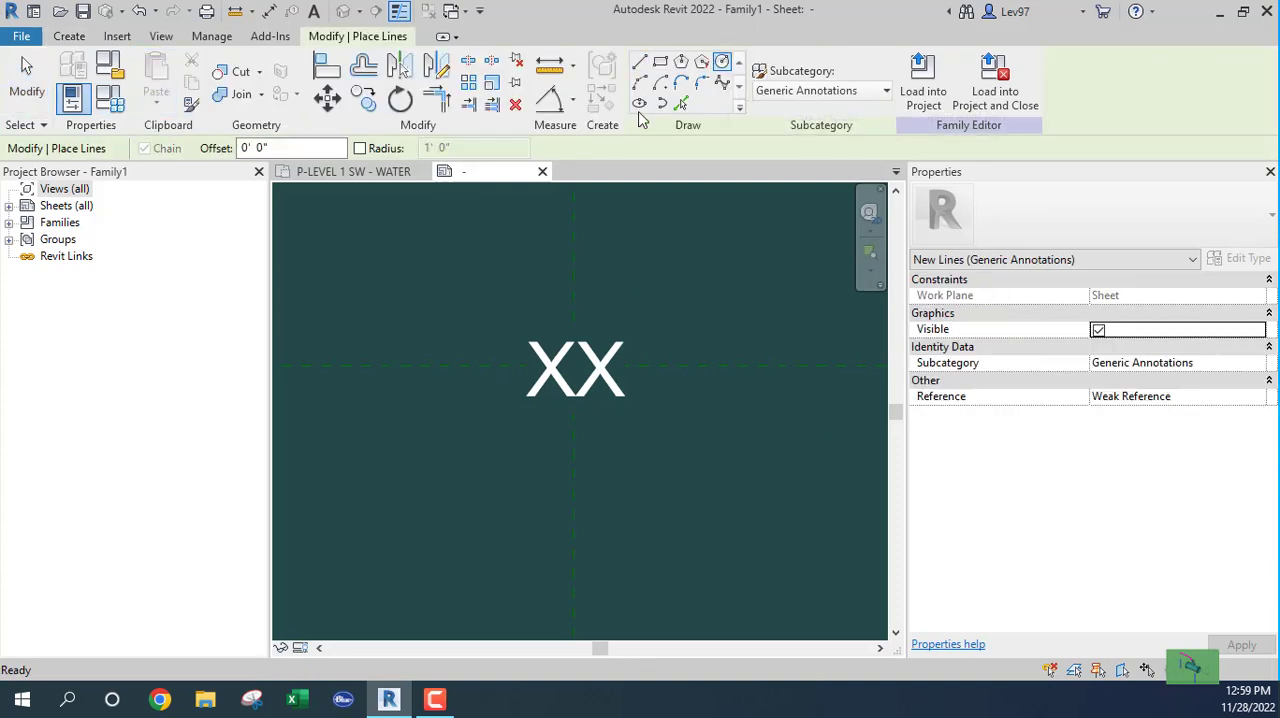
pyautogui.click(575, 366)
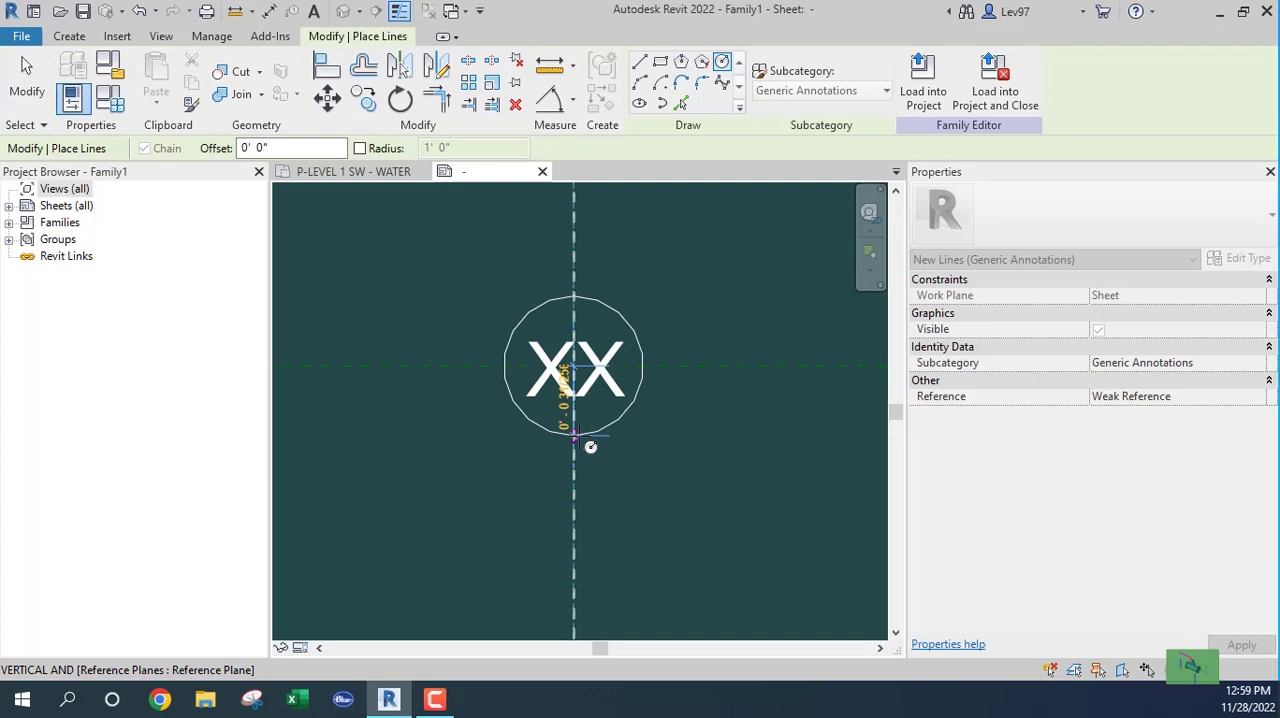
pyautogui.click(573, 436)
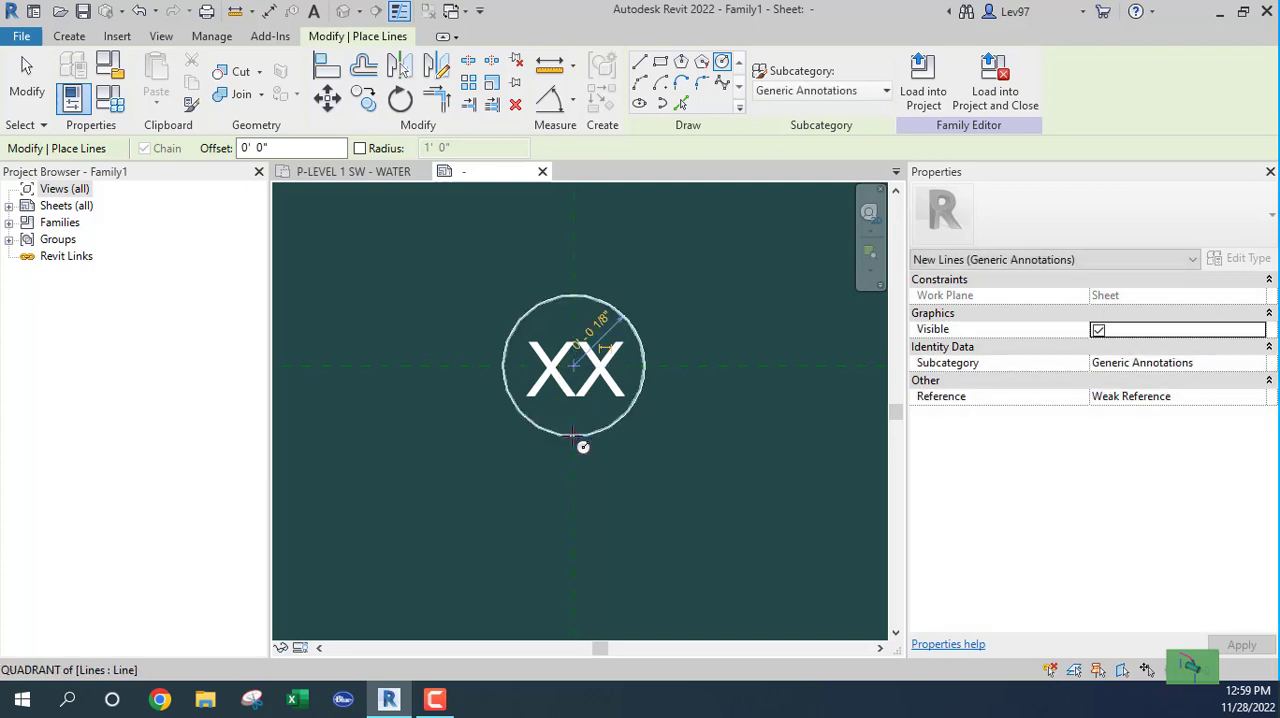
pyautogui.press('Escape')
pyautogui.press('Escape')
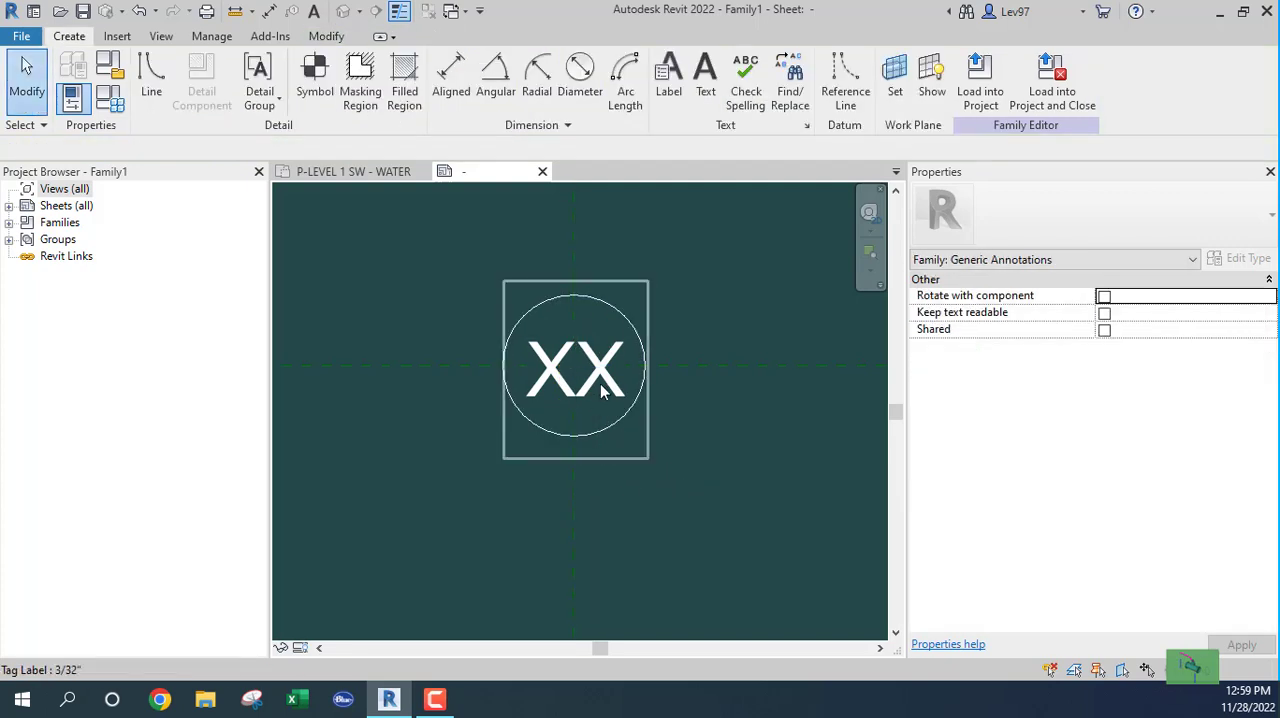
# Step: Nudge the XX label slightly up so that it sits centred inside the circle
pyautogui.click(601, 385)
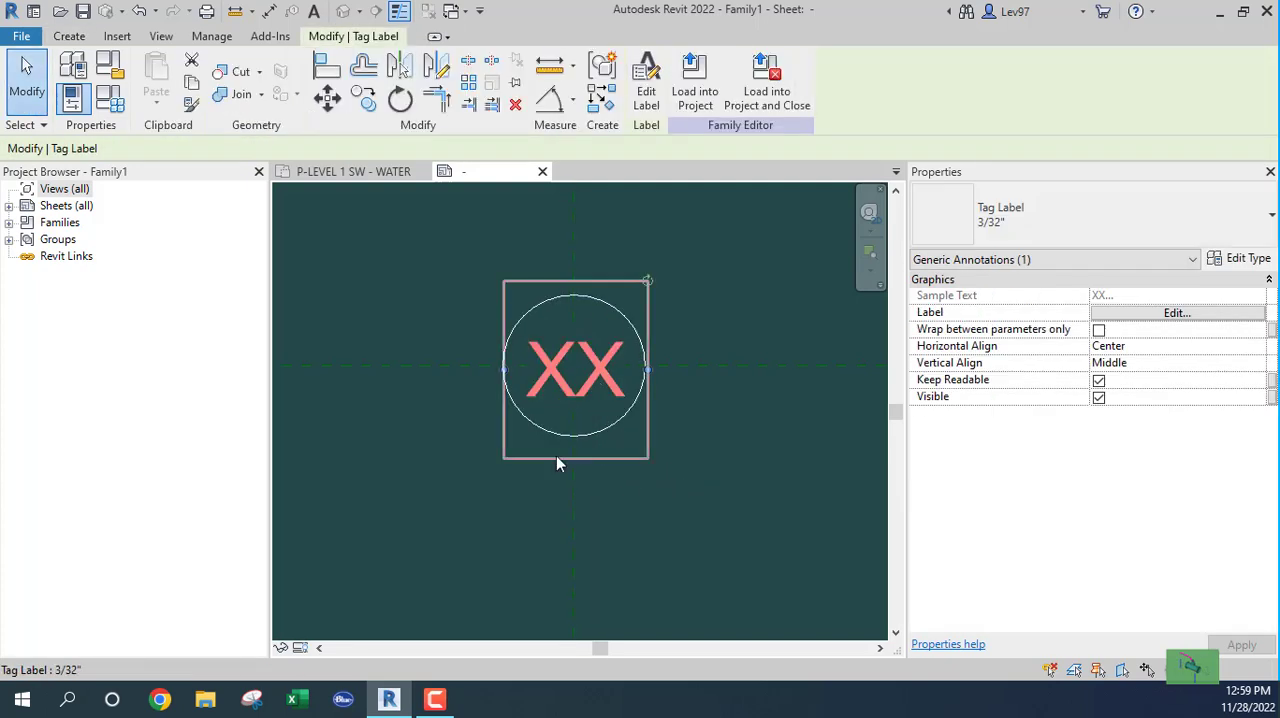
pyautogui.click(454, 495)
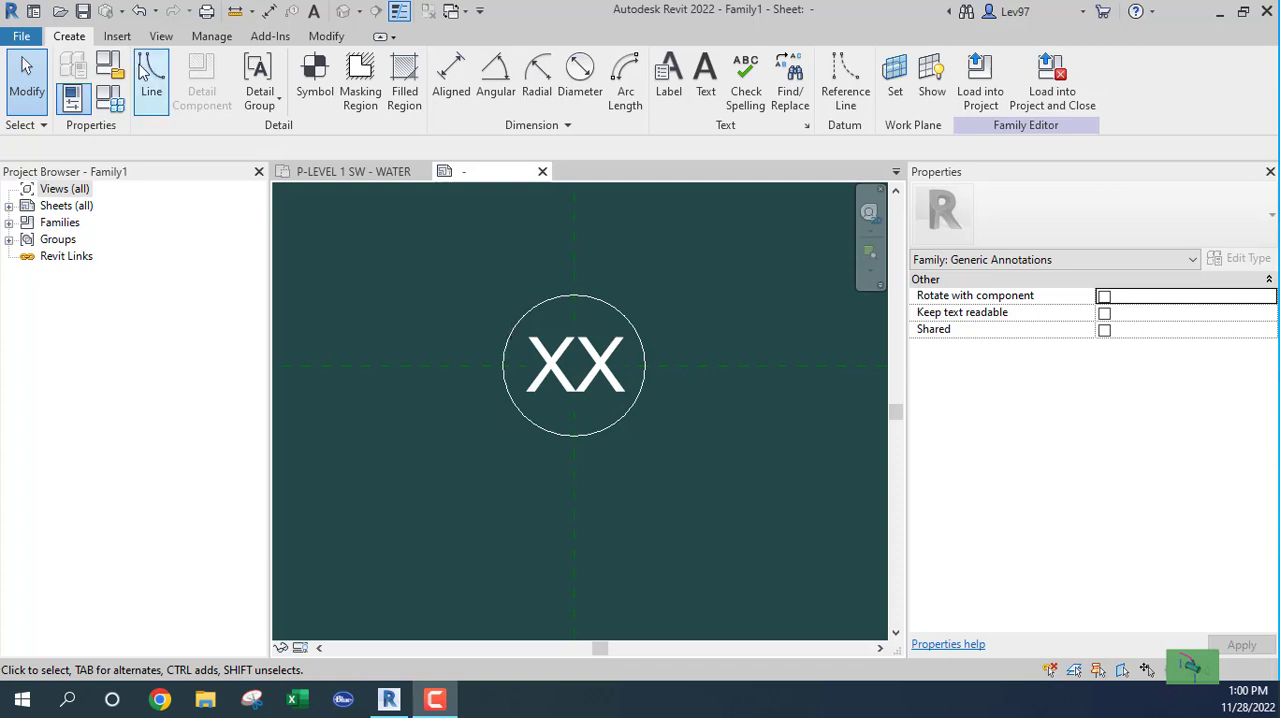
# Step: Start saving the annotation family in the Thefactory folder under the file name NOTETEXT
pyautogui.click(22, 37)
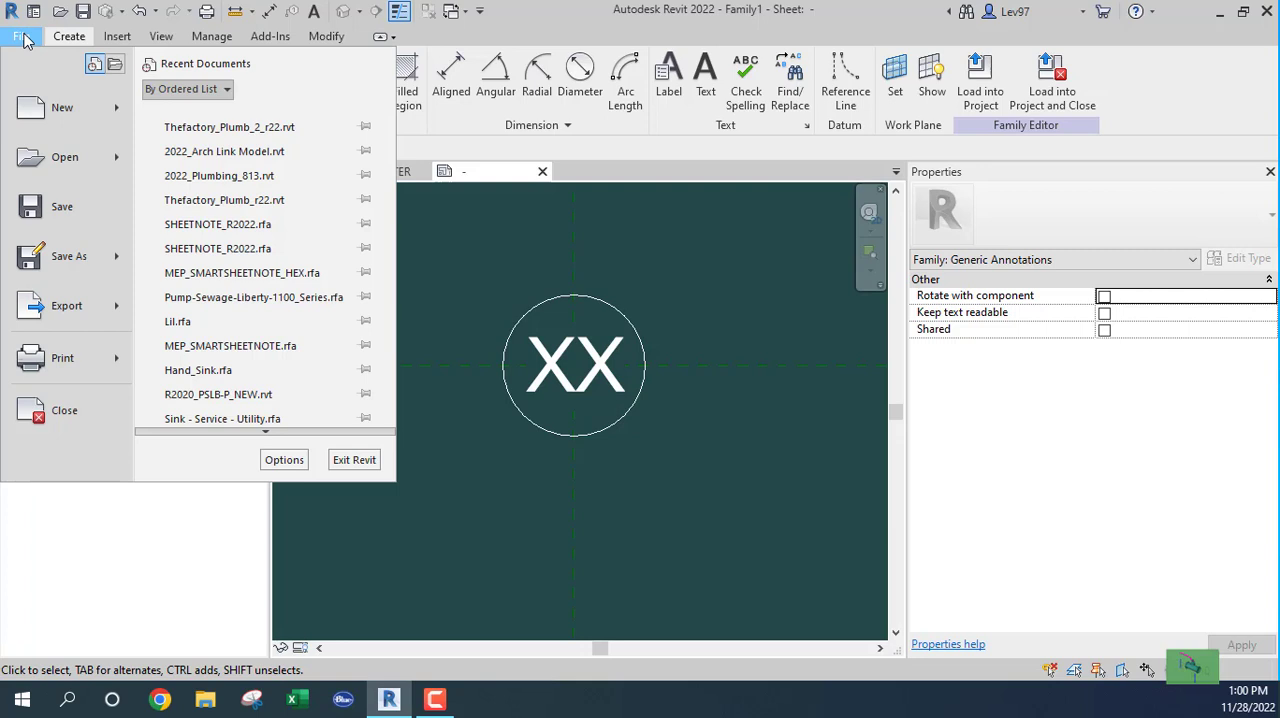
pyautogui.moveTo(71, 273)
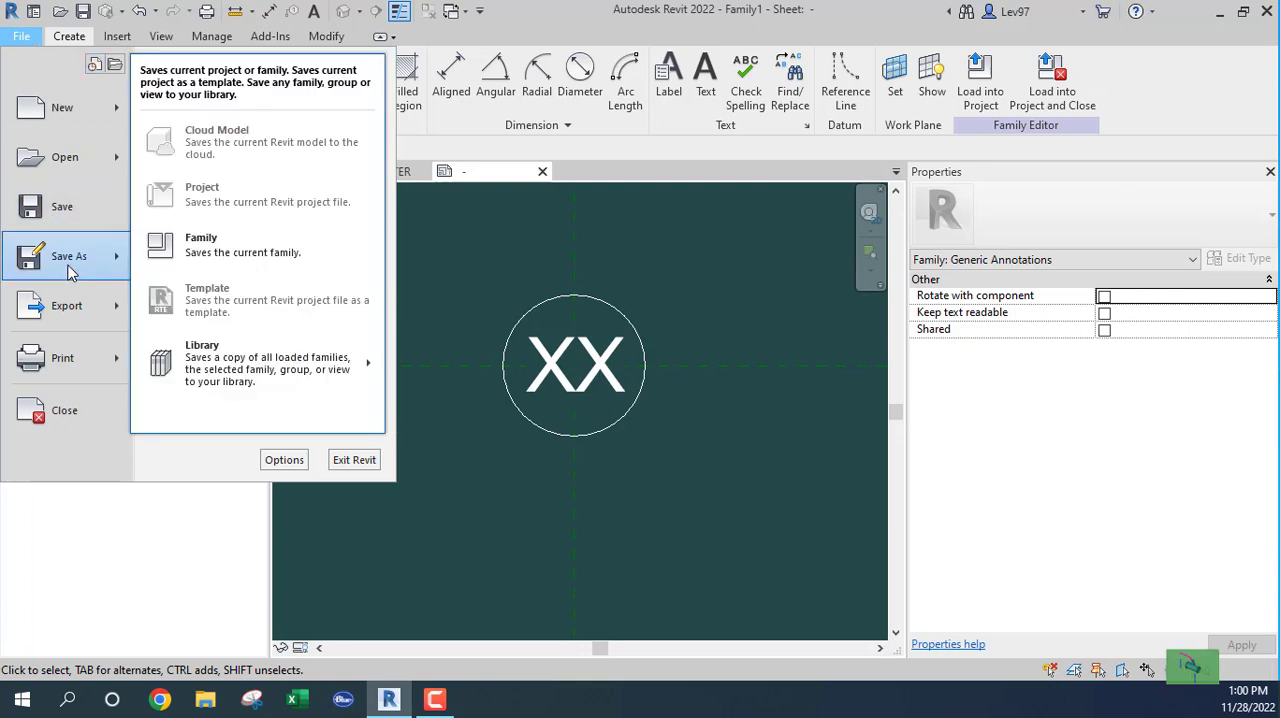
pyautogui.click(203, 245)
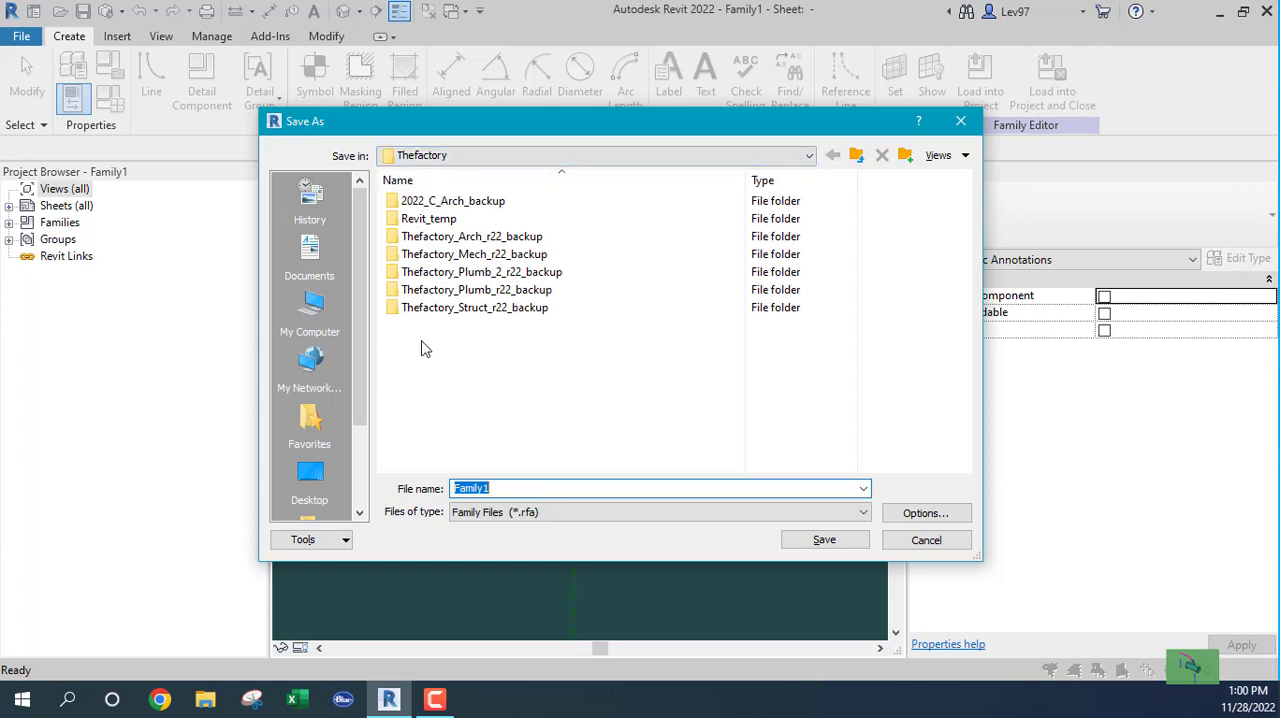
pyautogui.click(457, 155)
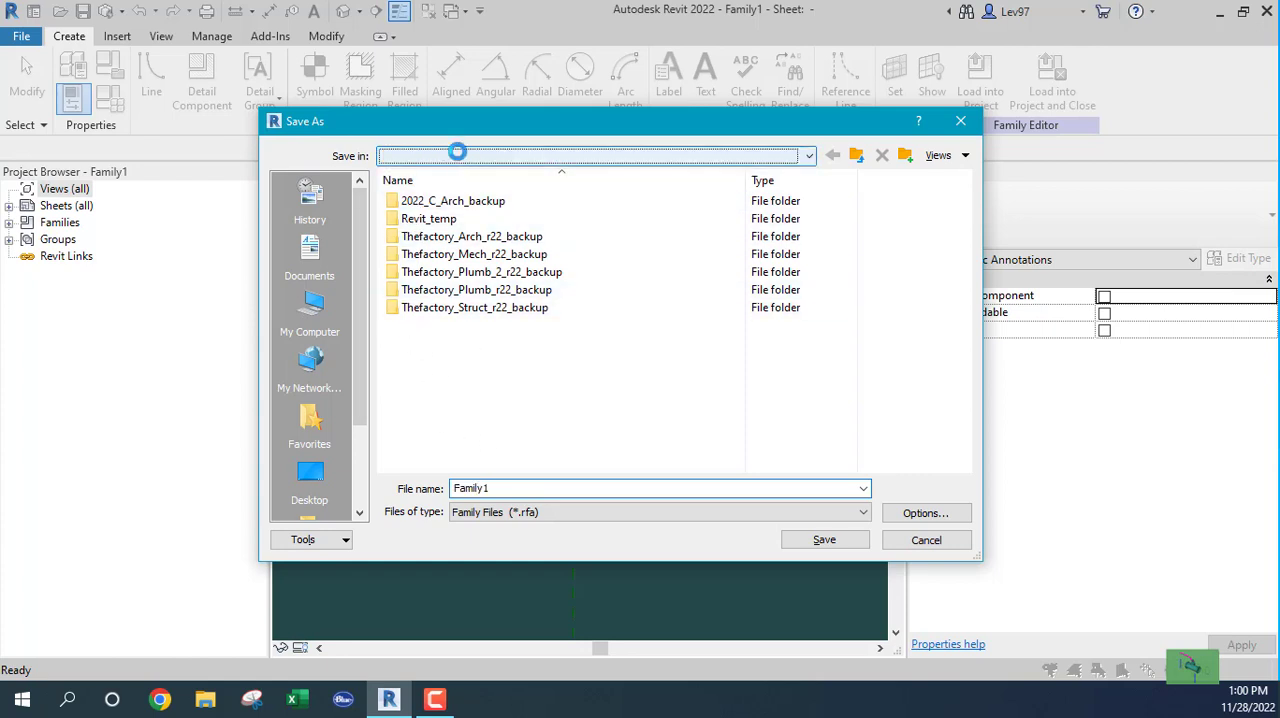
pyautogui.click(458, 154)
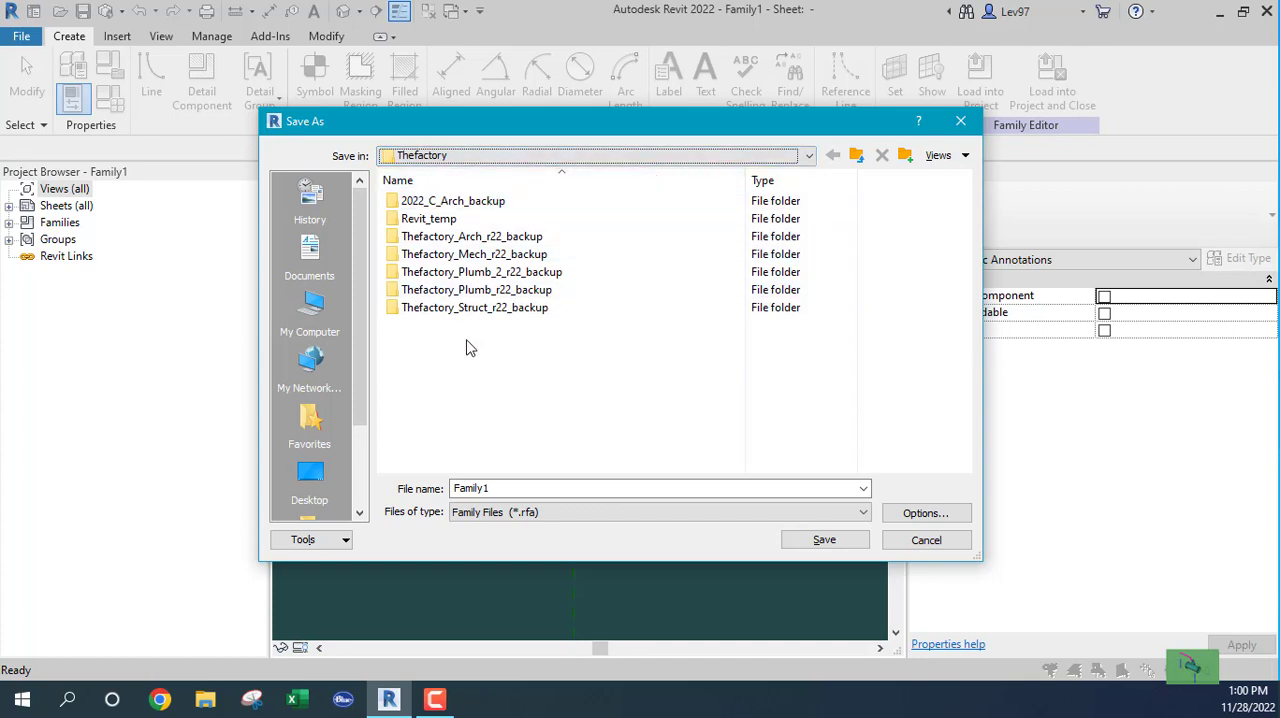
pyautogui.doubleClick(495, 488)
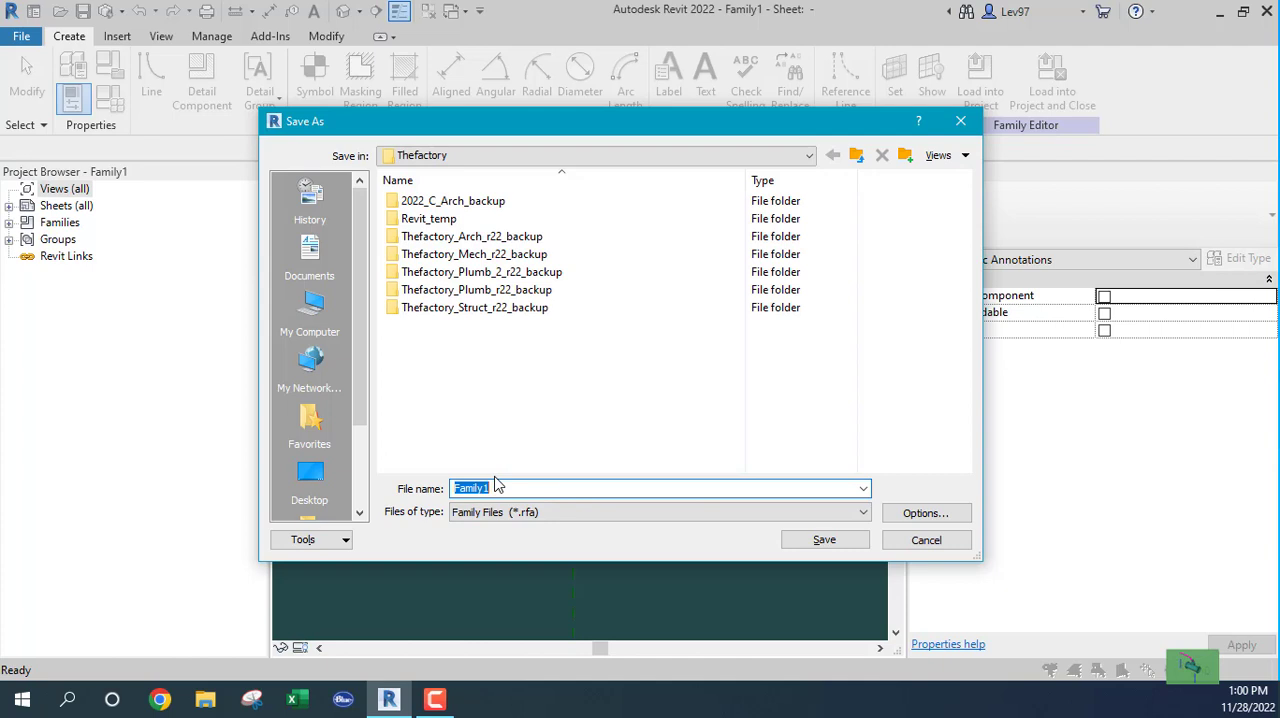
pyautogui.write('NOTETEXT')
# Step: Limit the maximum backups to 1, save the family file and close its view
pyautogui.click(926, 514)
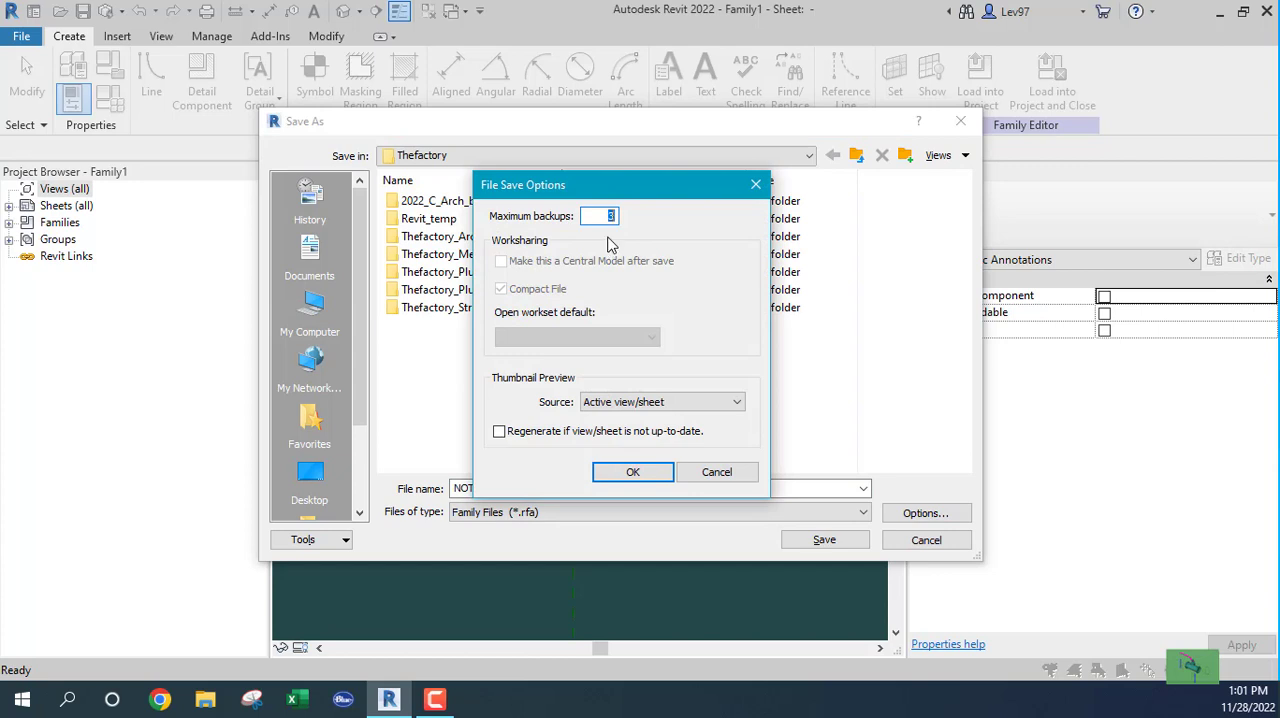
pyautogui.click(634, 473)
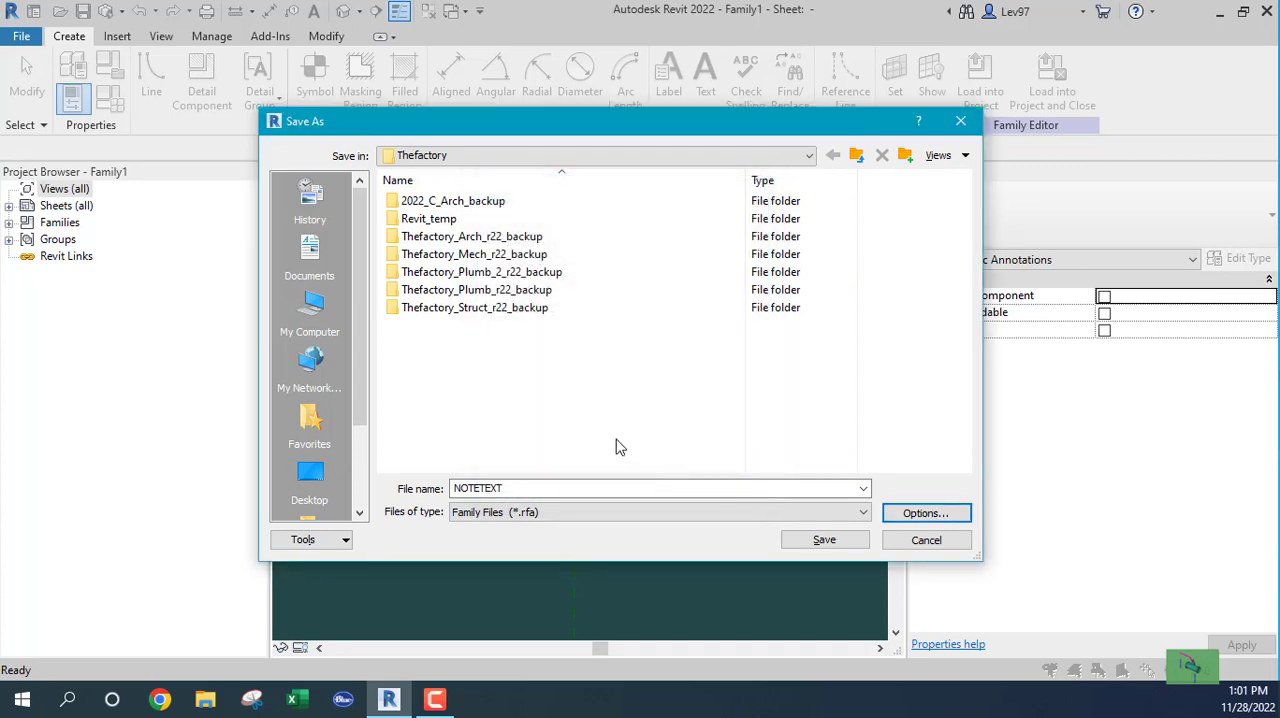
pyautogui.click(824, 541)
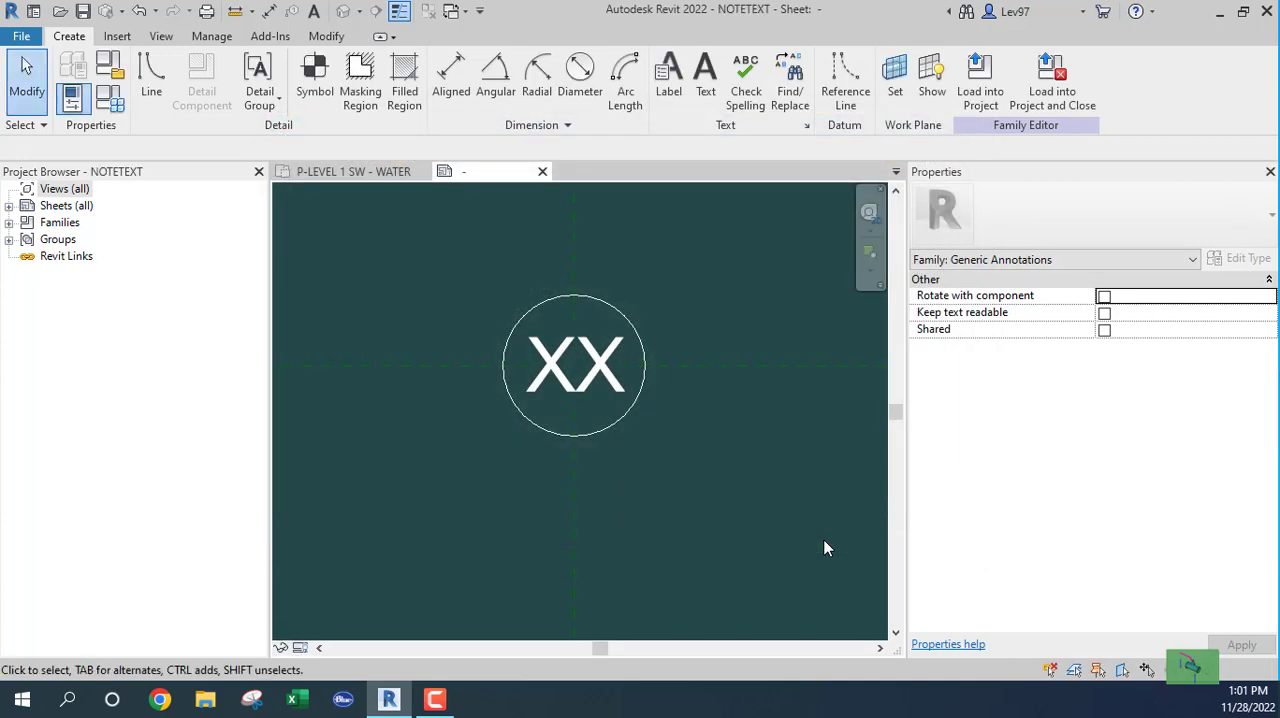
pyautogui.click(542, 172)
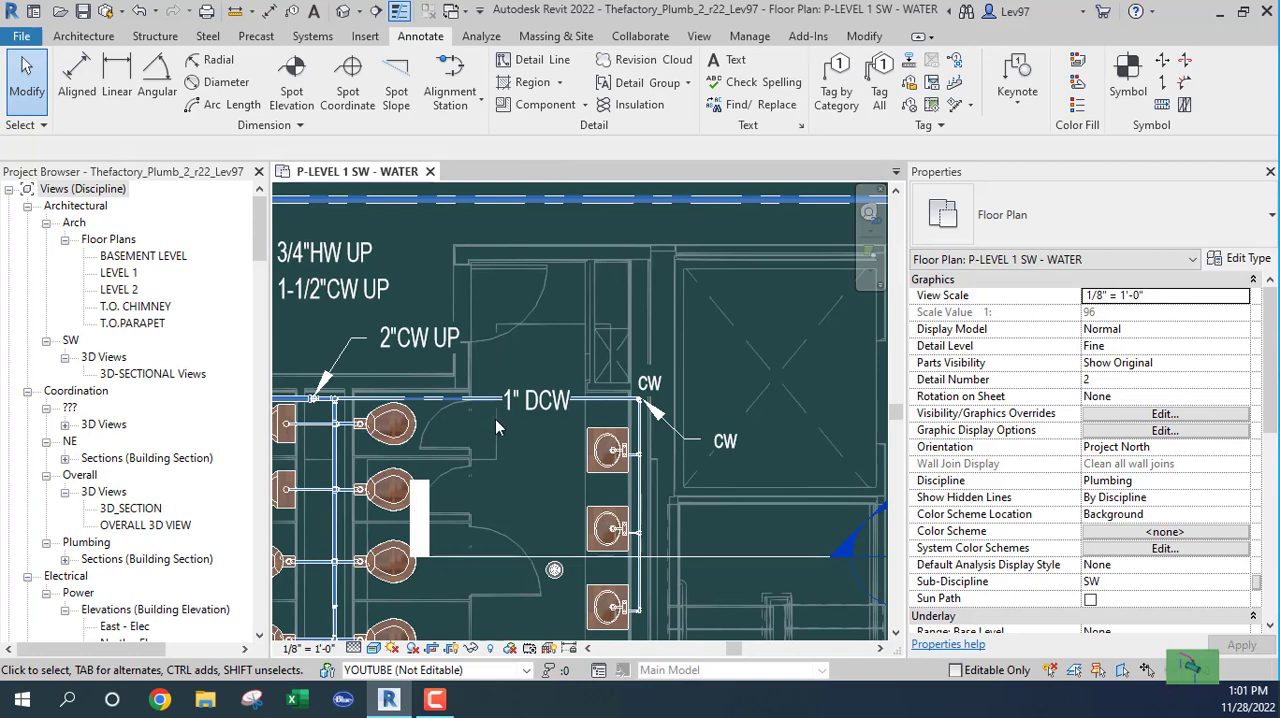
# Step: Move the CW text note beside the pipe corner into the open shaft area up and to the right
pyautogui.scroll(5, 600, 400)
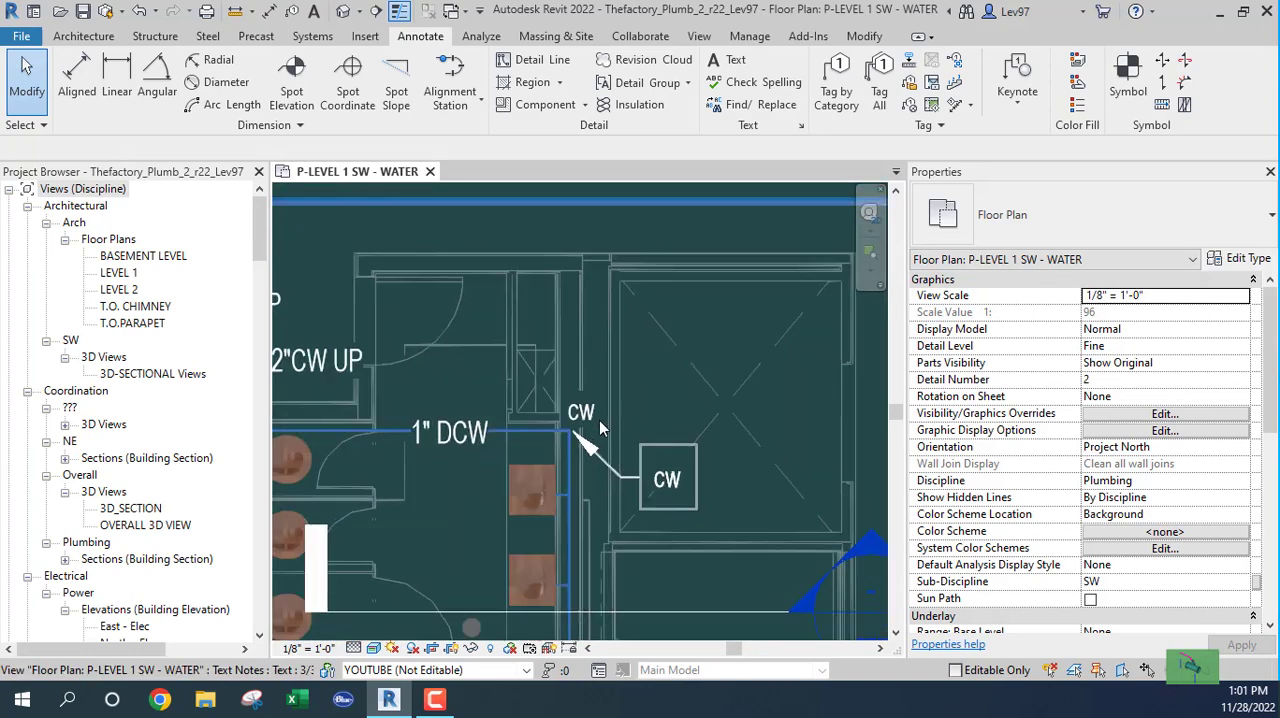
pyautogui.click(563, 414)
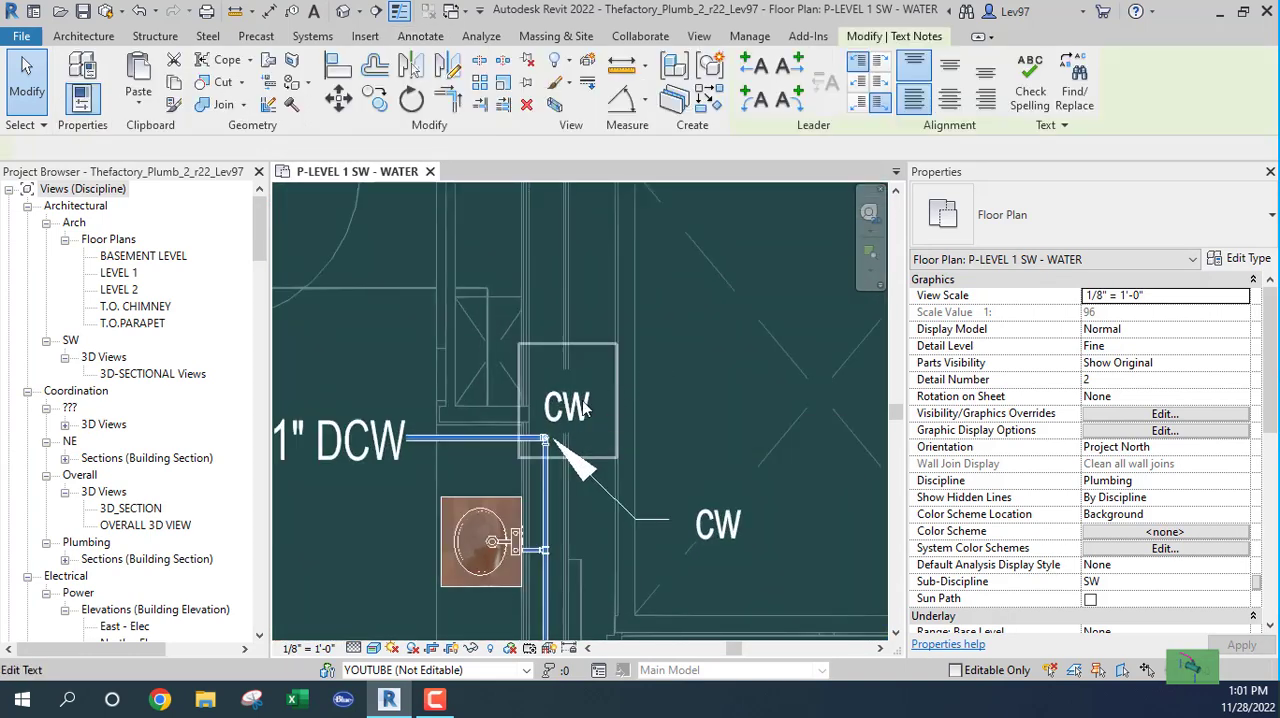
pyautogui.moveTo(520, 347); pyautogui.dragTo(697, 232)
# Step: Remove the leader from the lower CW text note and move the note just below the other CW note
pyautogui.click(703, 528)
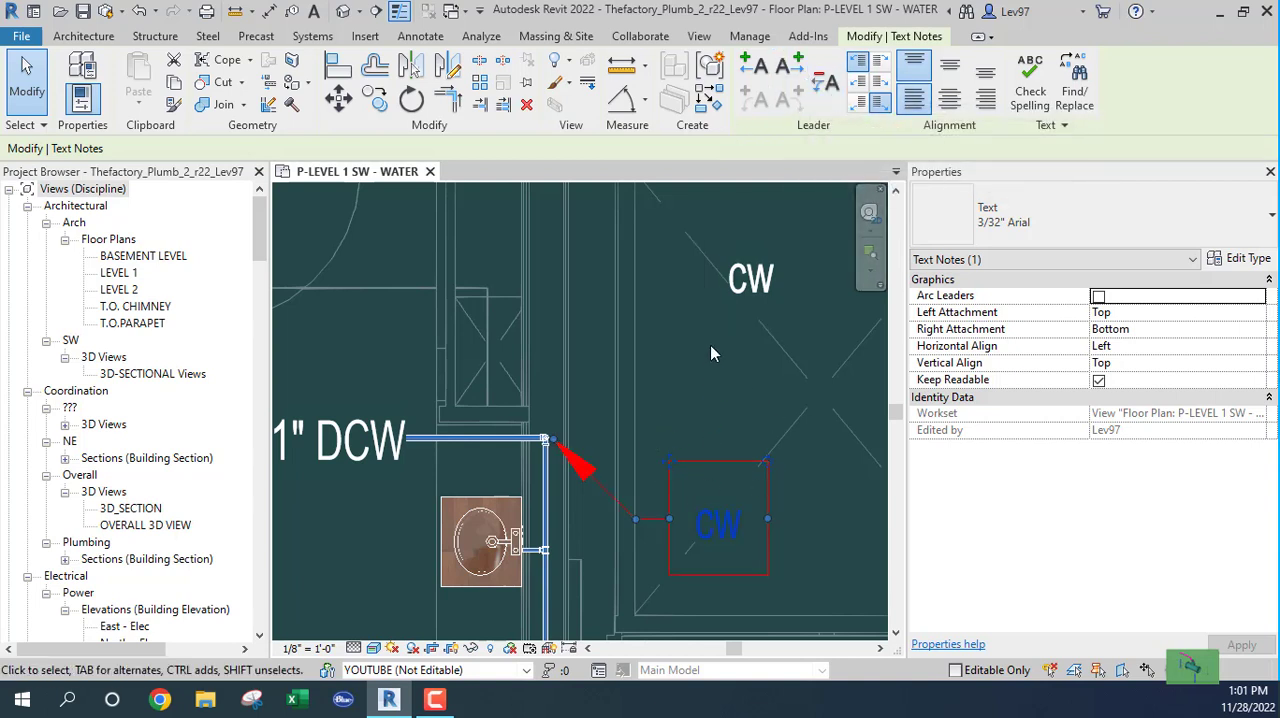
pyautogui.click(823, 88)
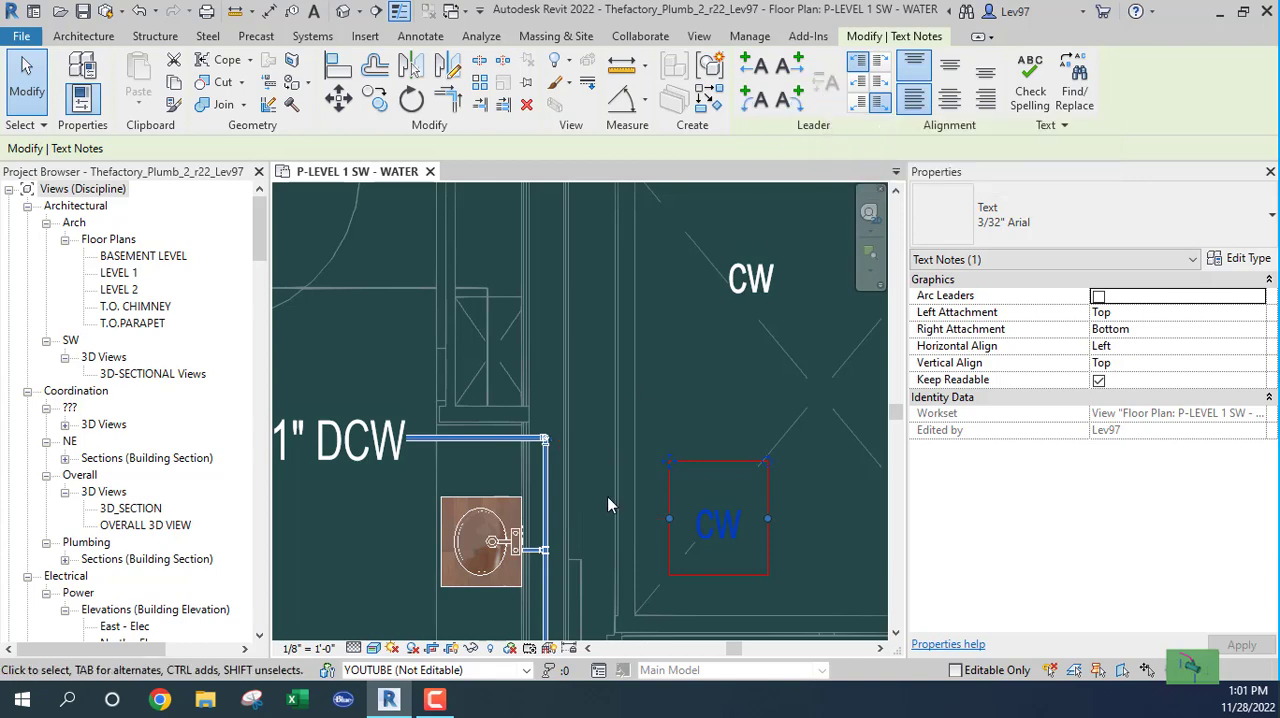
pyautogui.moveTo(662, 467); pyautogui.dragTo(704, 301)
pyautogui.click(647, 470)
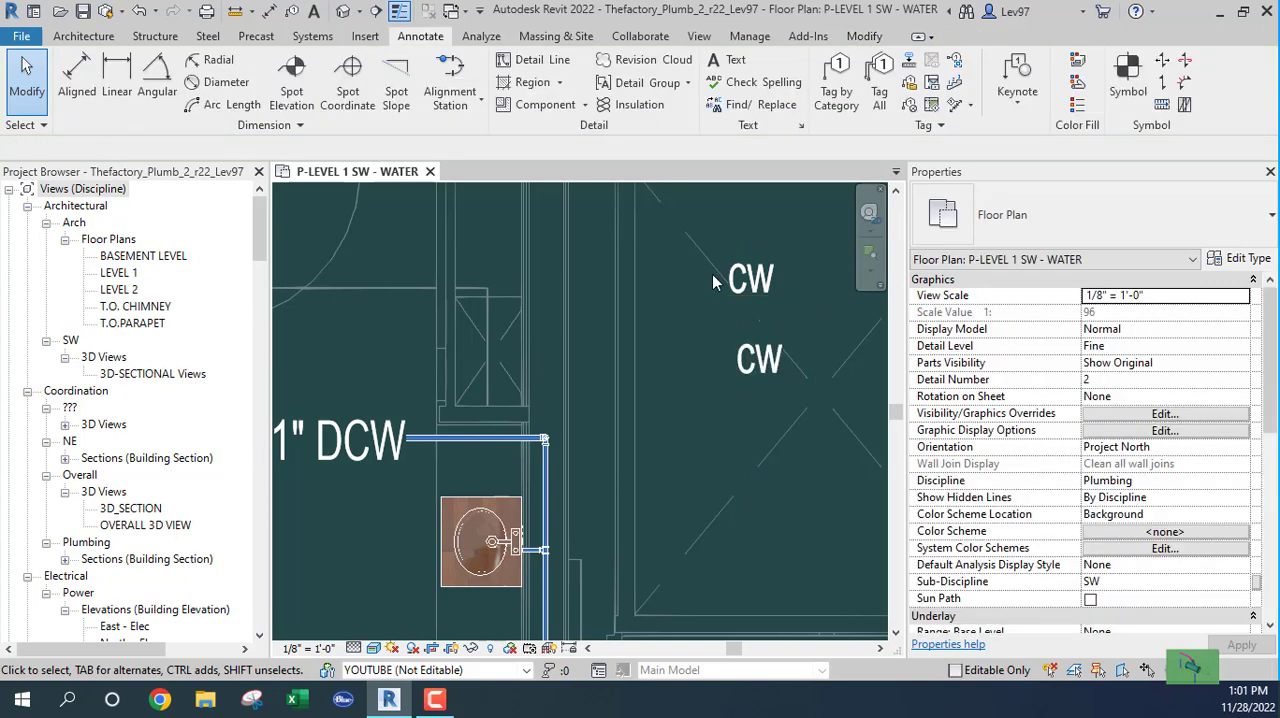
# Step: Add a left-side arc leader to the upper CW text note
pyautogui.click(775, 288)
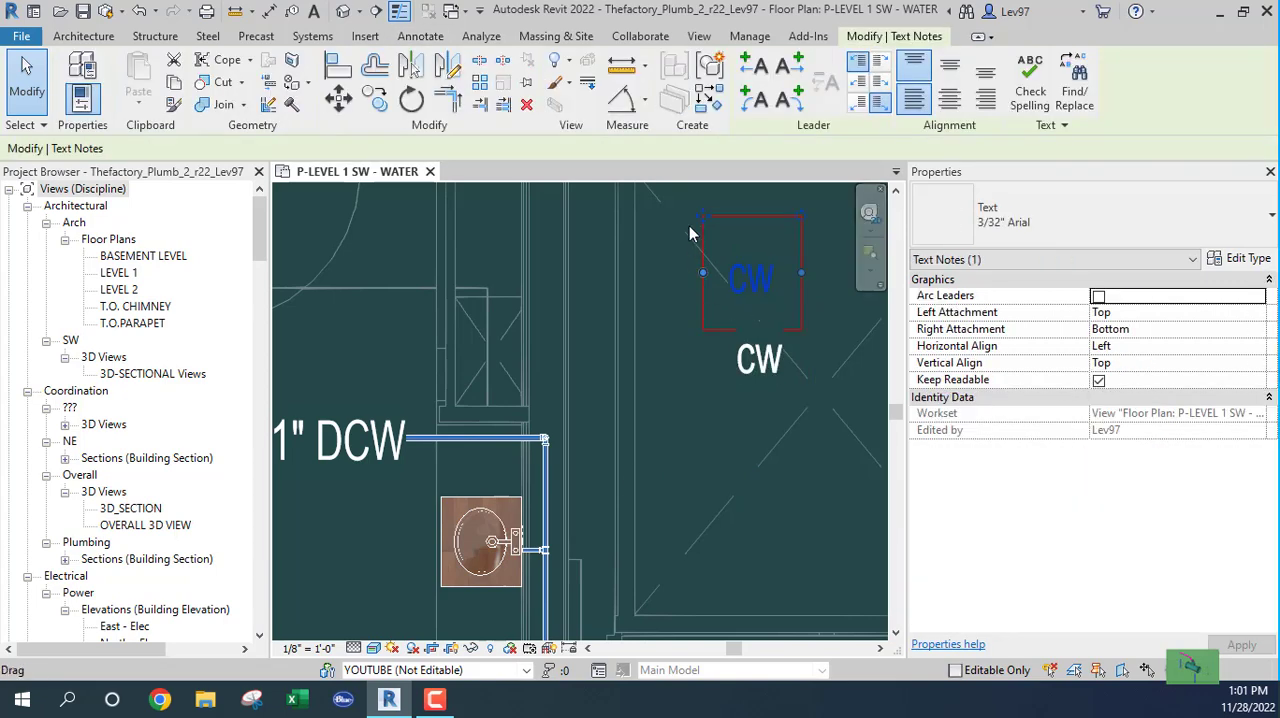
pyautogui.click(757, 99)
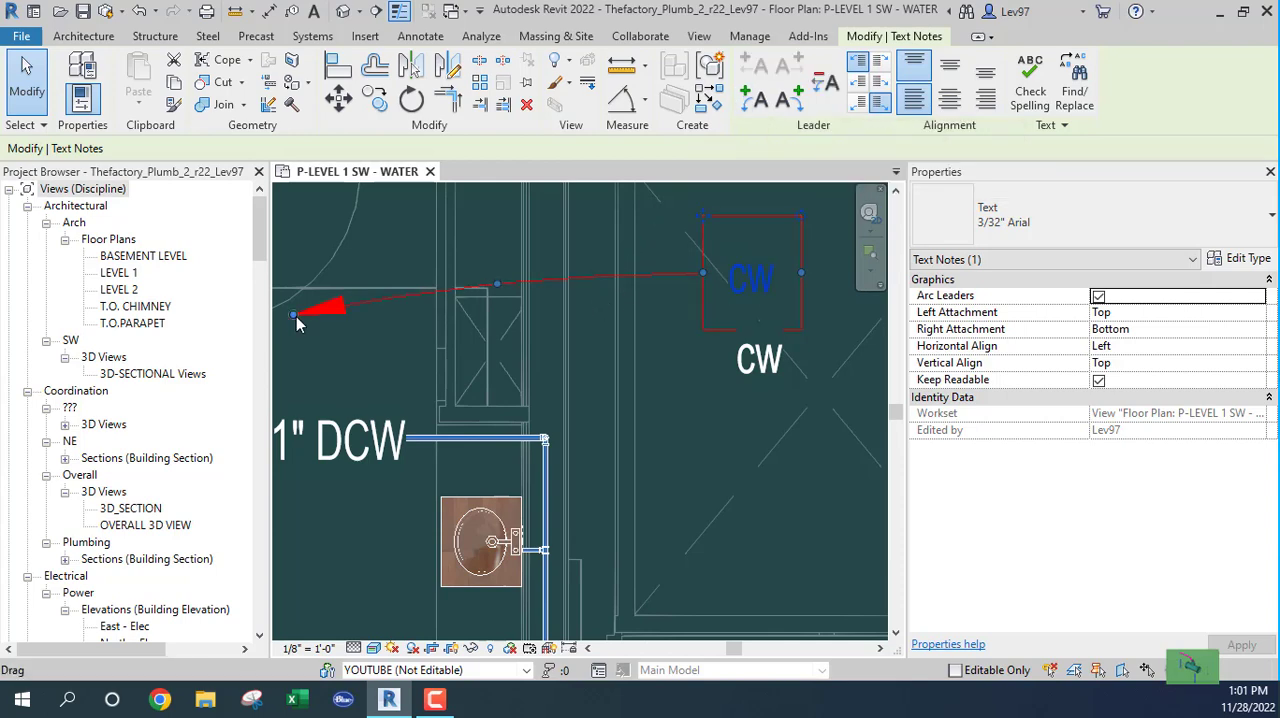
pyautogui.press('Escape')
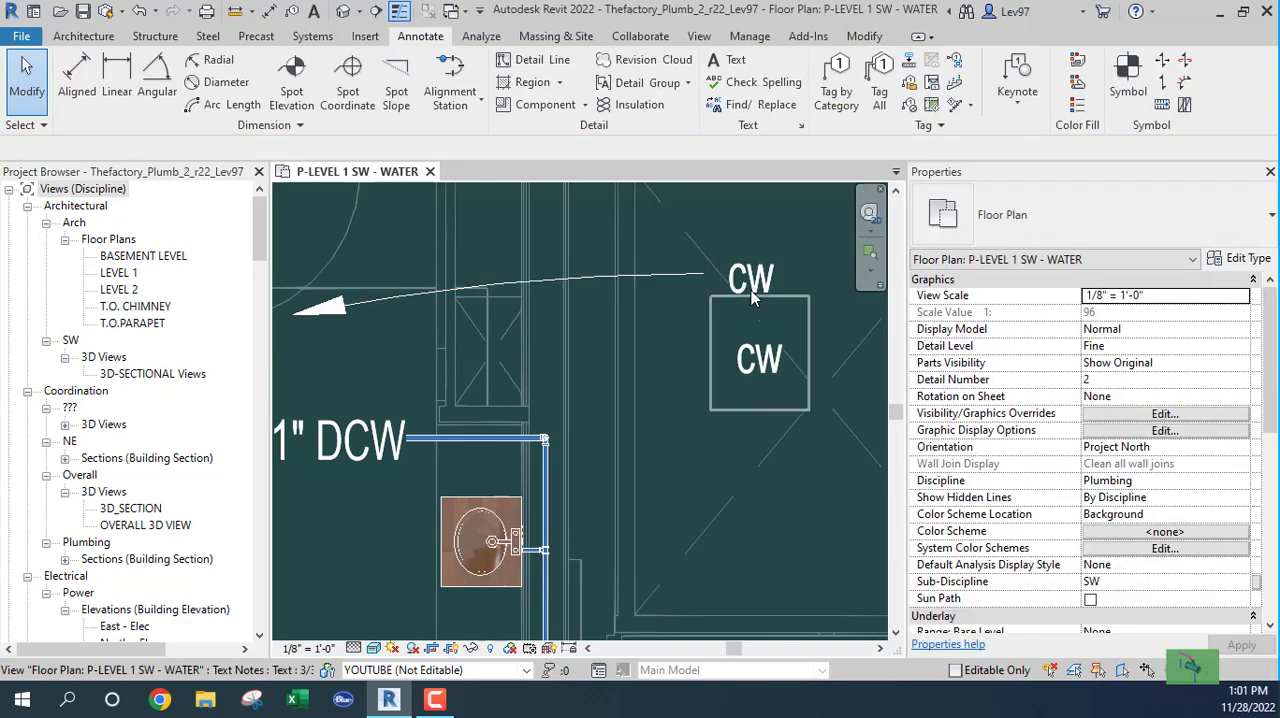
# Step: Compare the properties of the CW note with the arc leader and the CW note without a leader
pyautogui.click(755, 375)
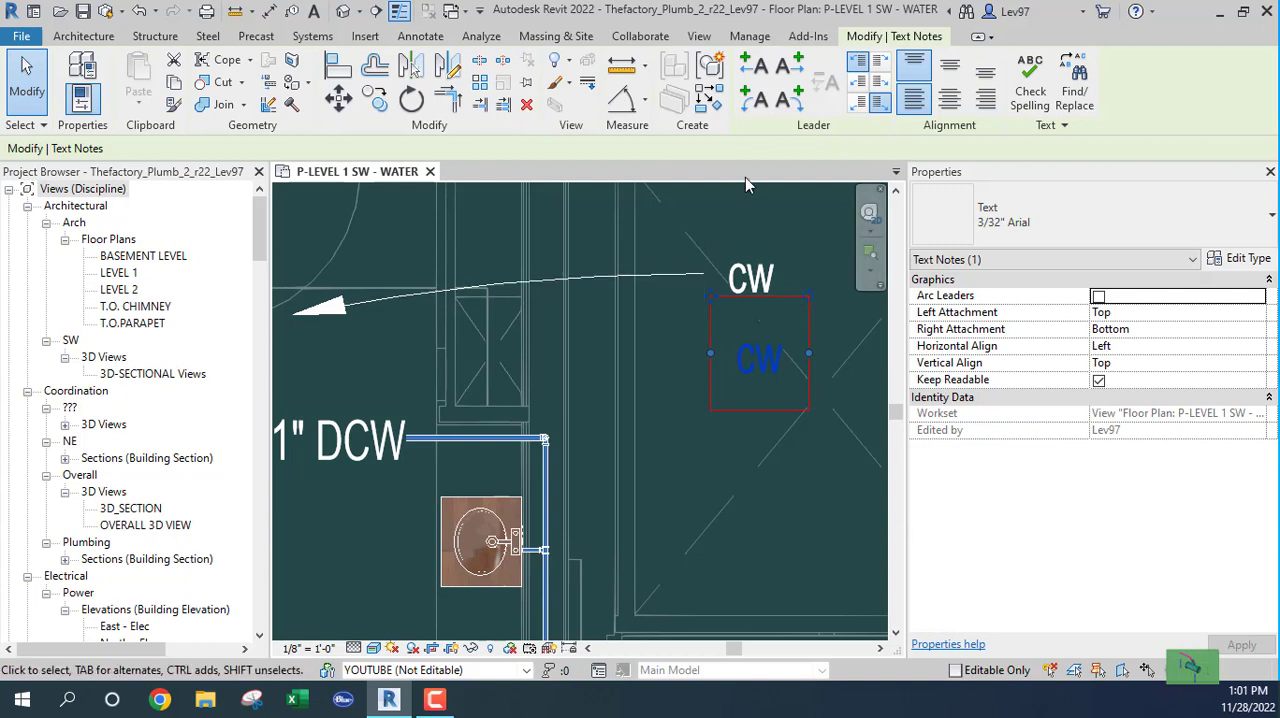
pyautogui.click(755, 280)
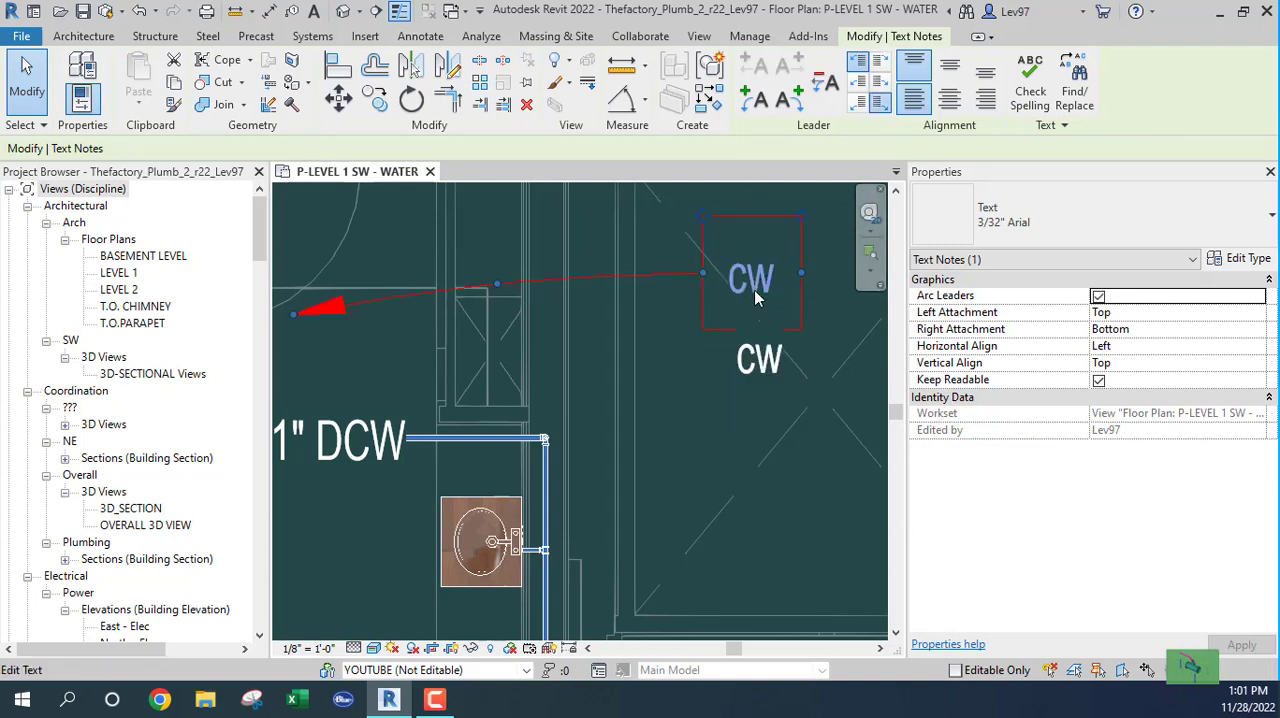
pyautogui.click(752, 384)
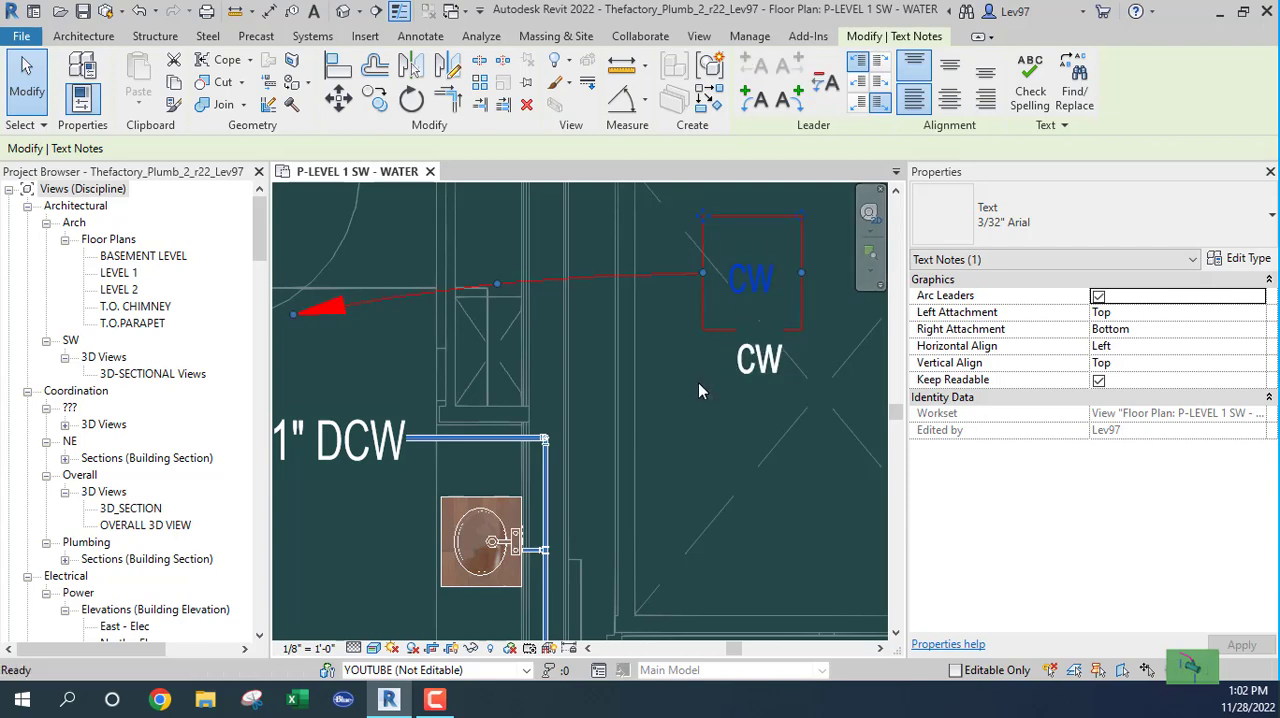
pyautogui.click(686, 406)
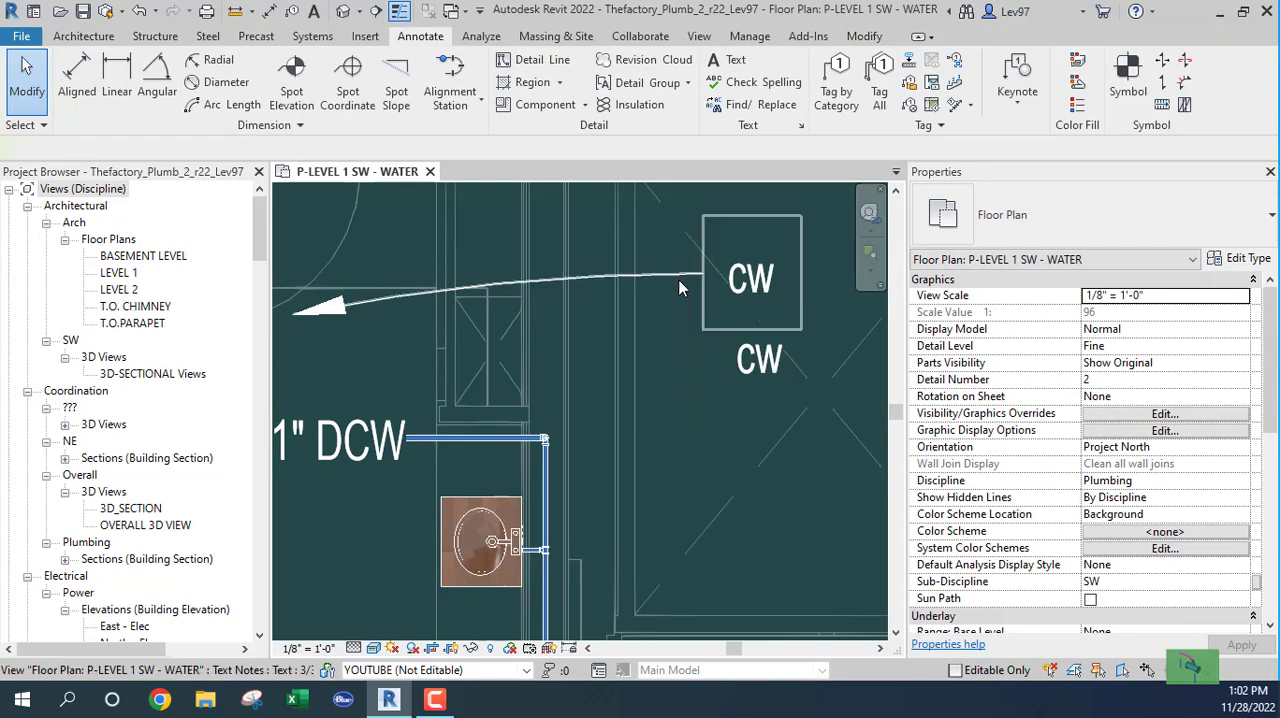
pyautogui.click(671, 321)
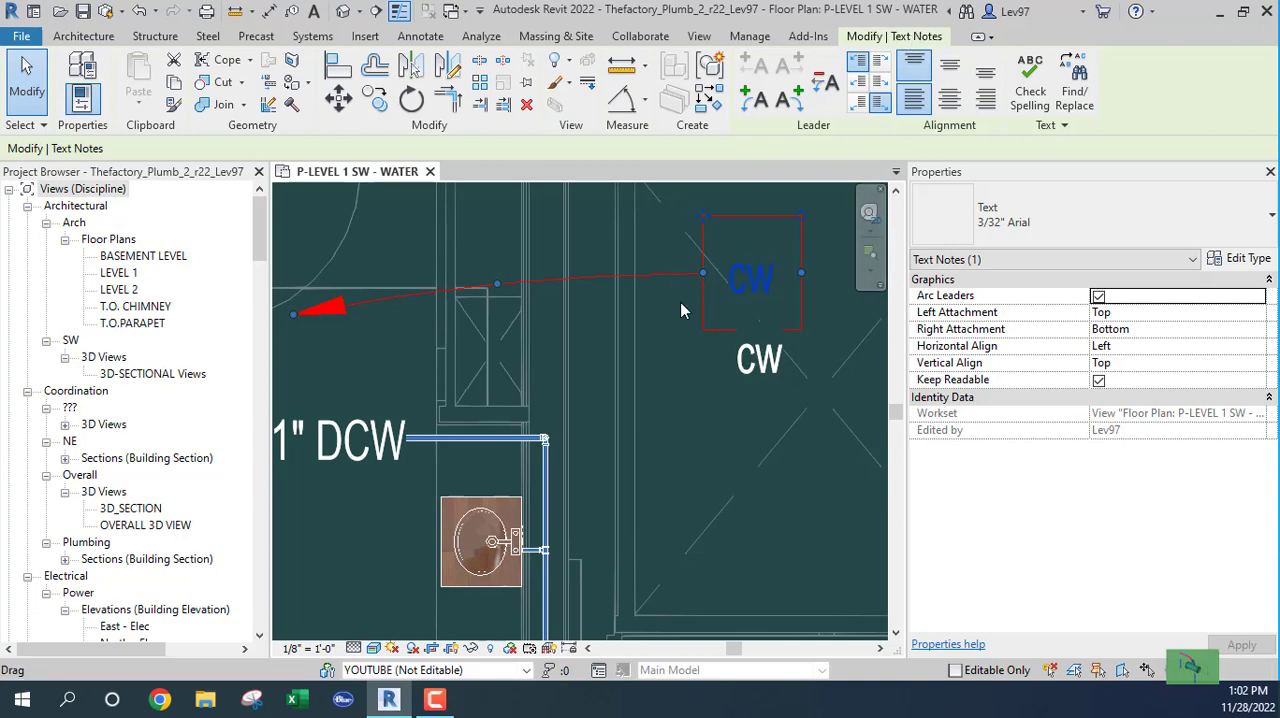
pyautogui.click(670, 330)
pyautogui.click(740, 372)
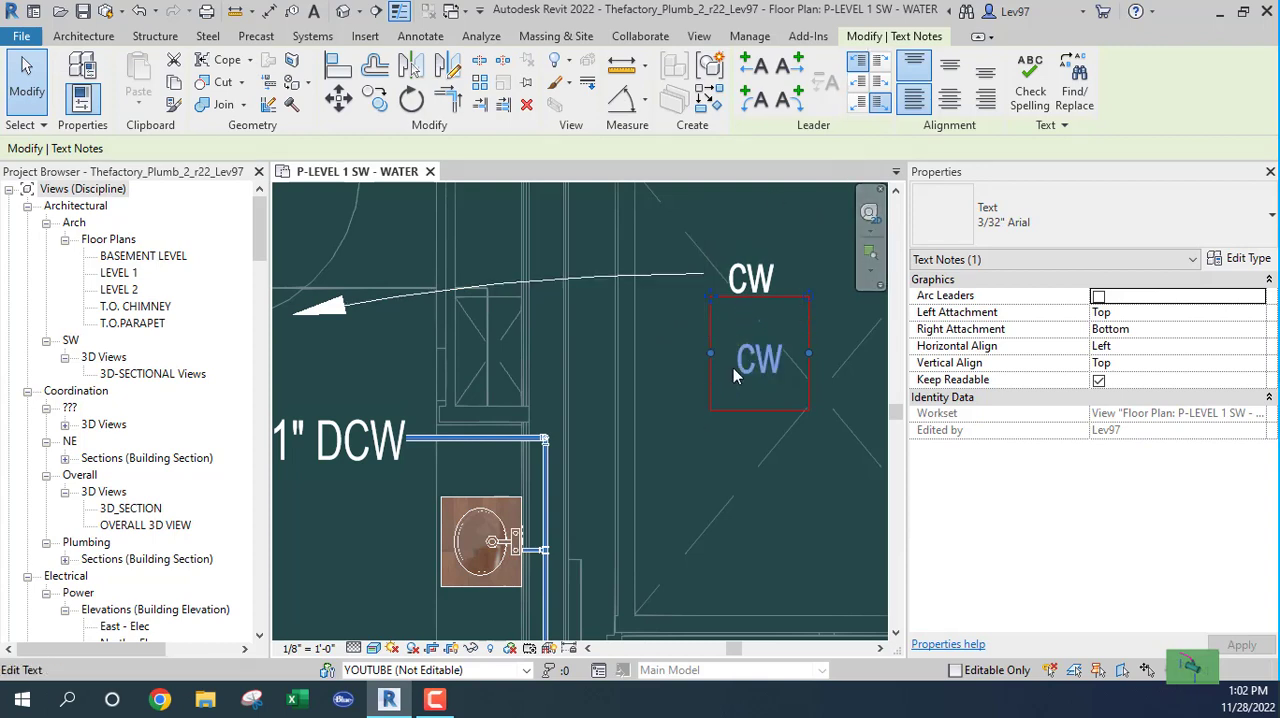
pyautogui.click(645, 277)
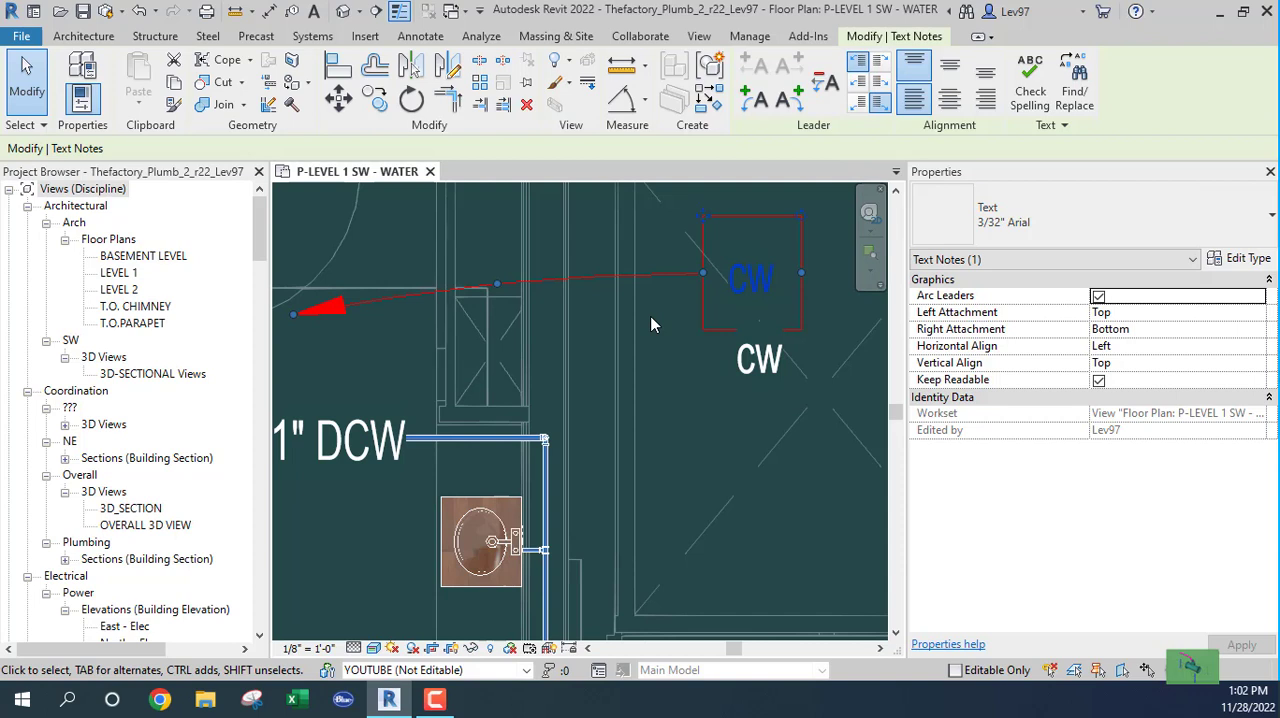
pyautogui.click(743, 369)
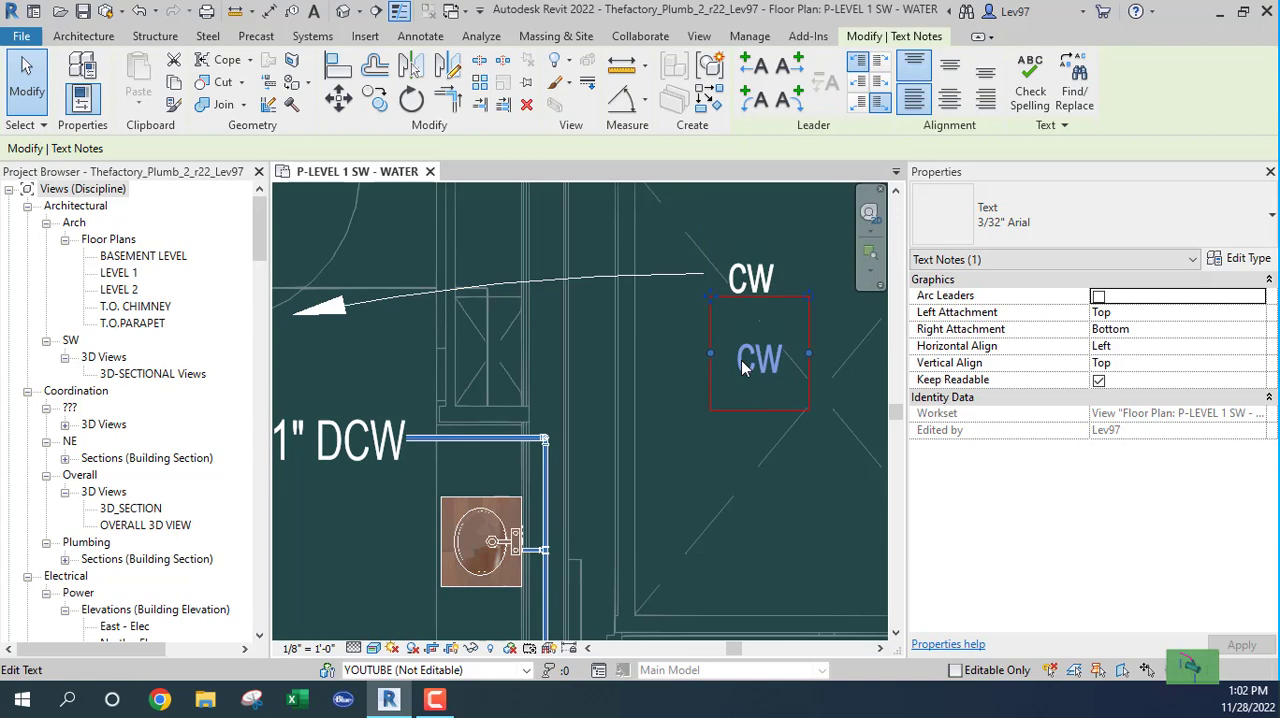
pyautogui.click(722, 433)
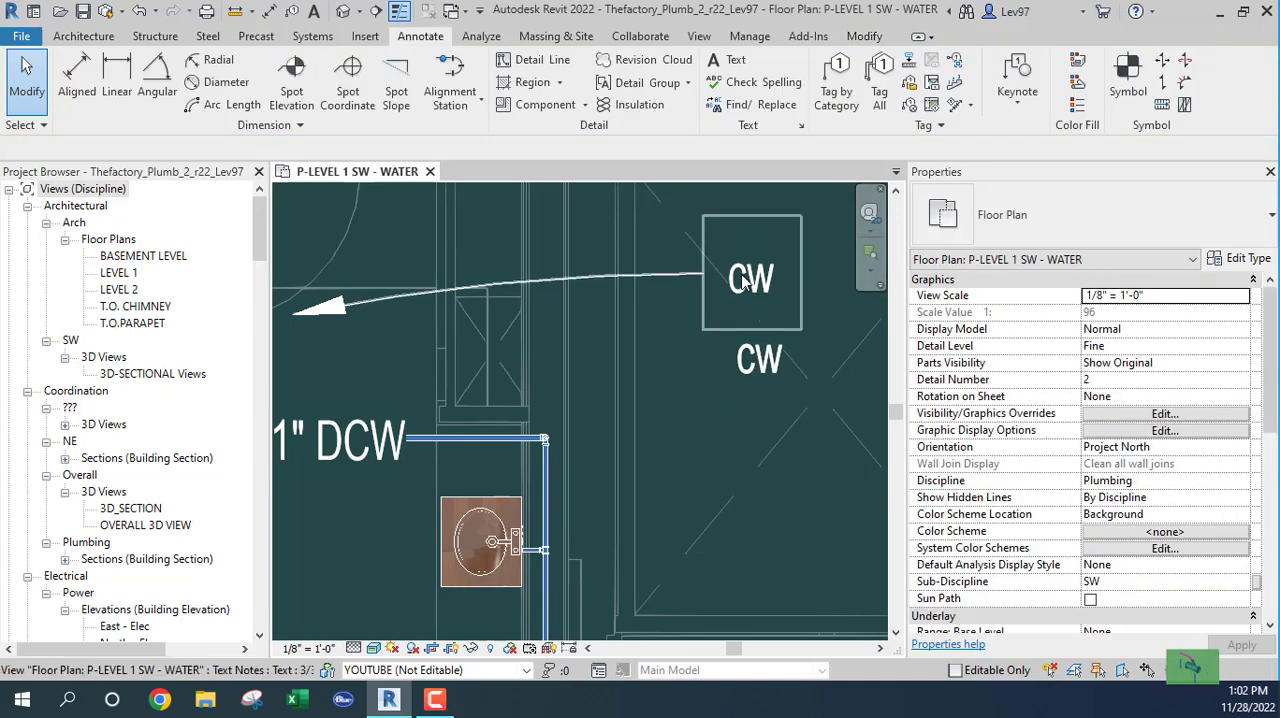
# Step: Remove the arc leader from the upper CW text note
pyautogui.click(743, 275)
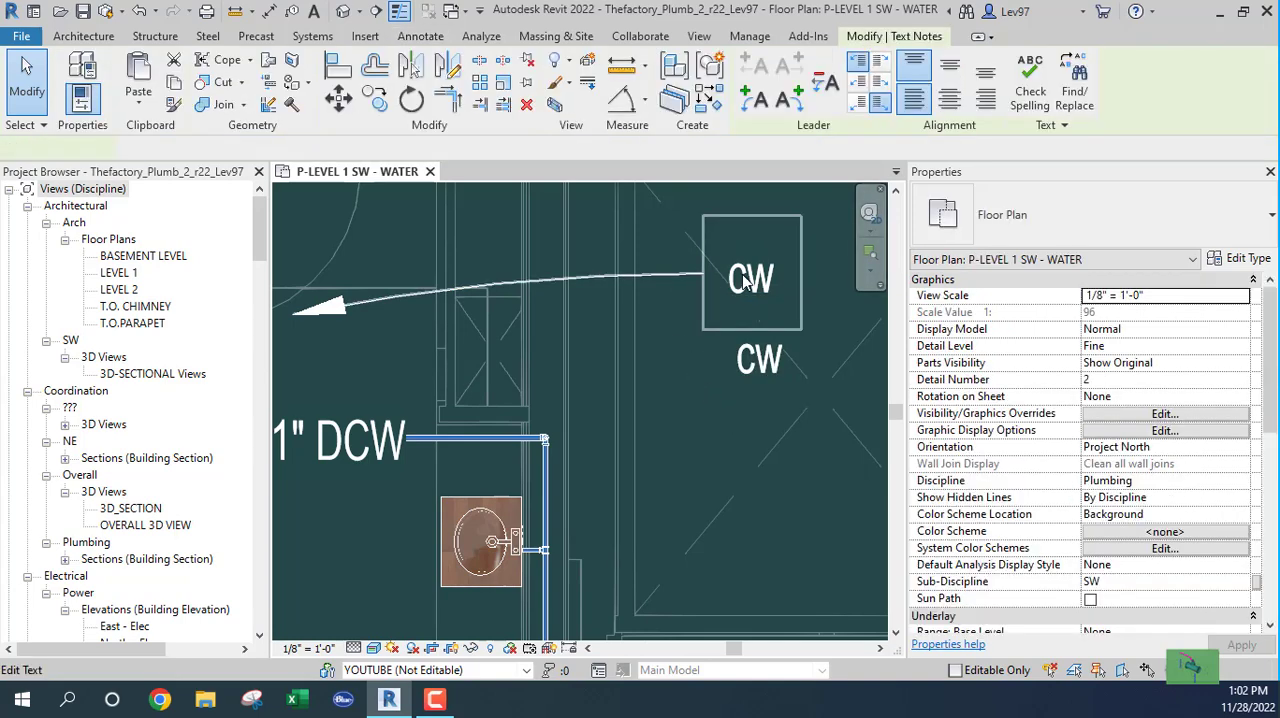
pyautogui.click(826, 83)
pyautogui.click(703, 452)
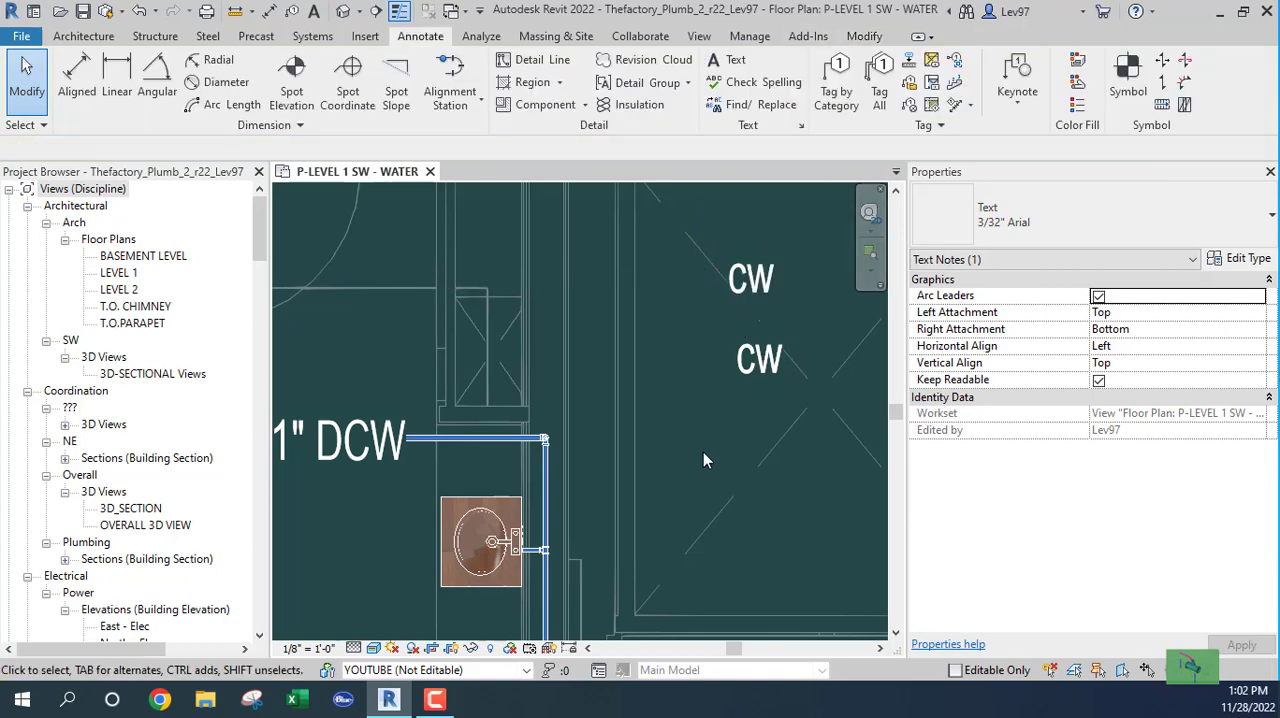
pyautogui.click(757, 365)
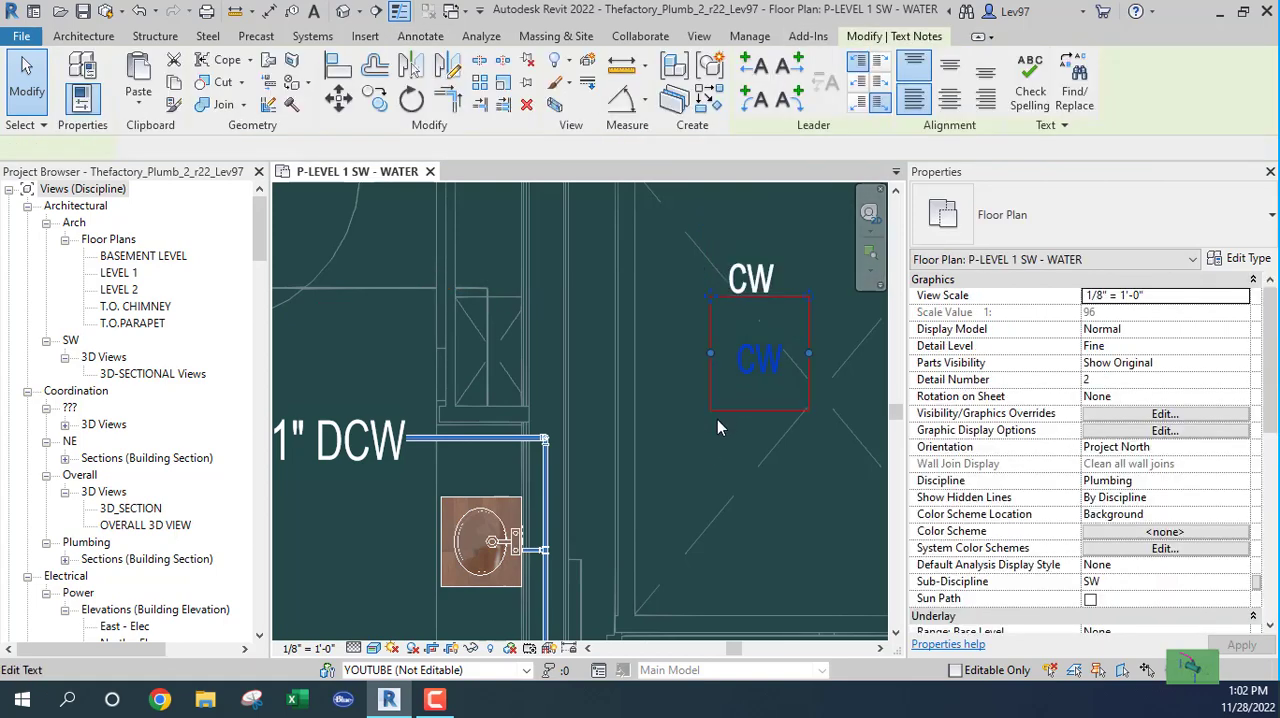
pyautogui.click(629, 379)
pyautogui.click(737, 66)
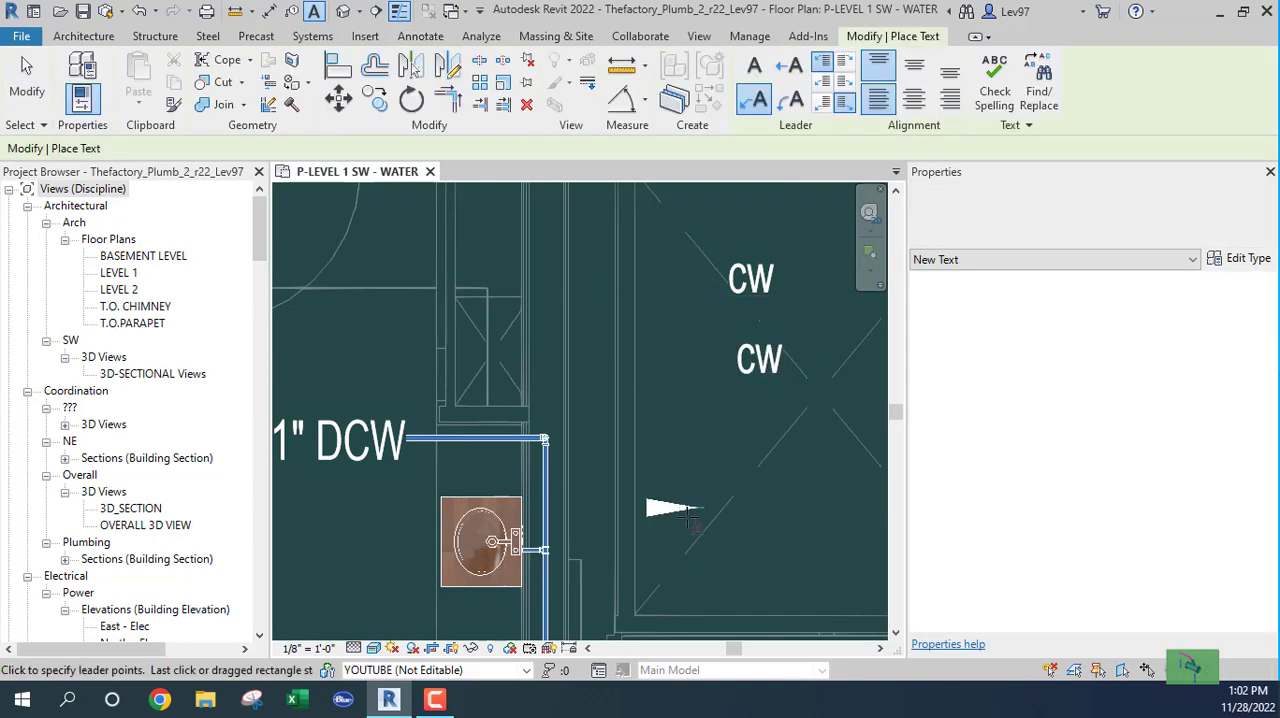
pyautogui.click(703, 507)
pyautogui.click(754, 66)
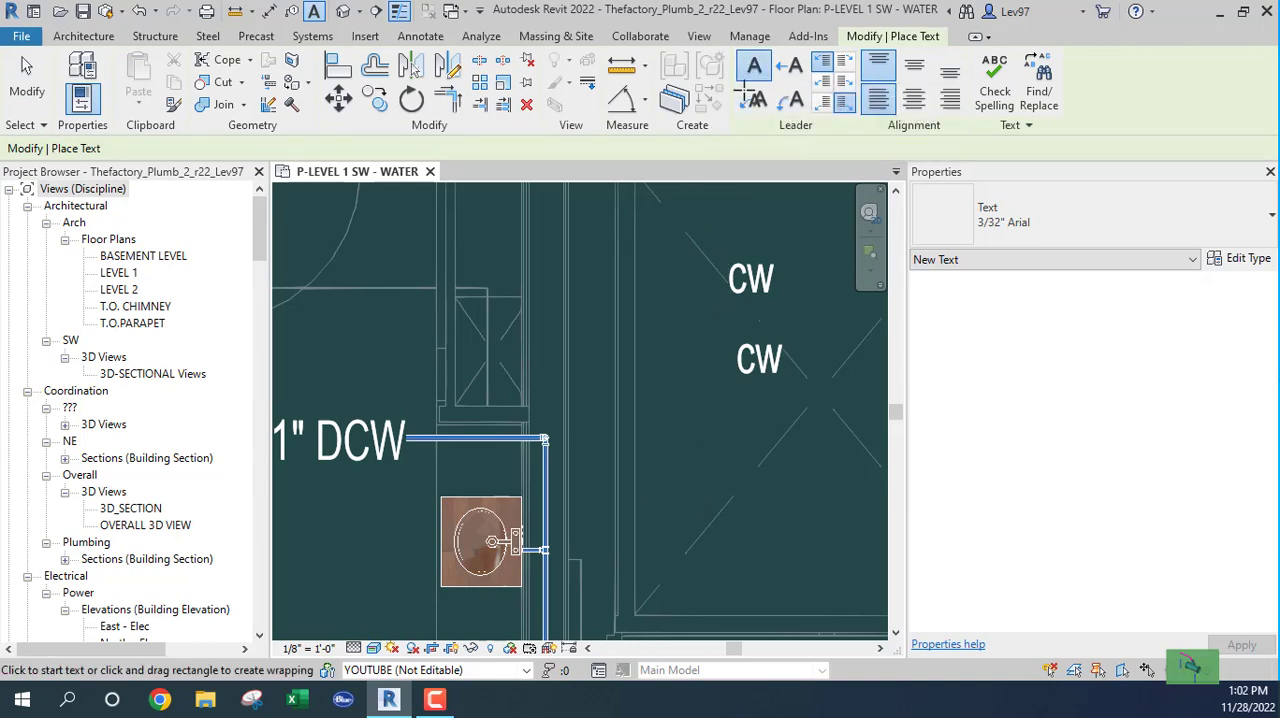
pyautogui.press('Escape')
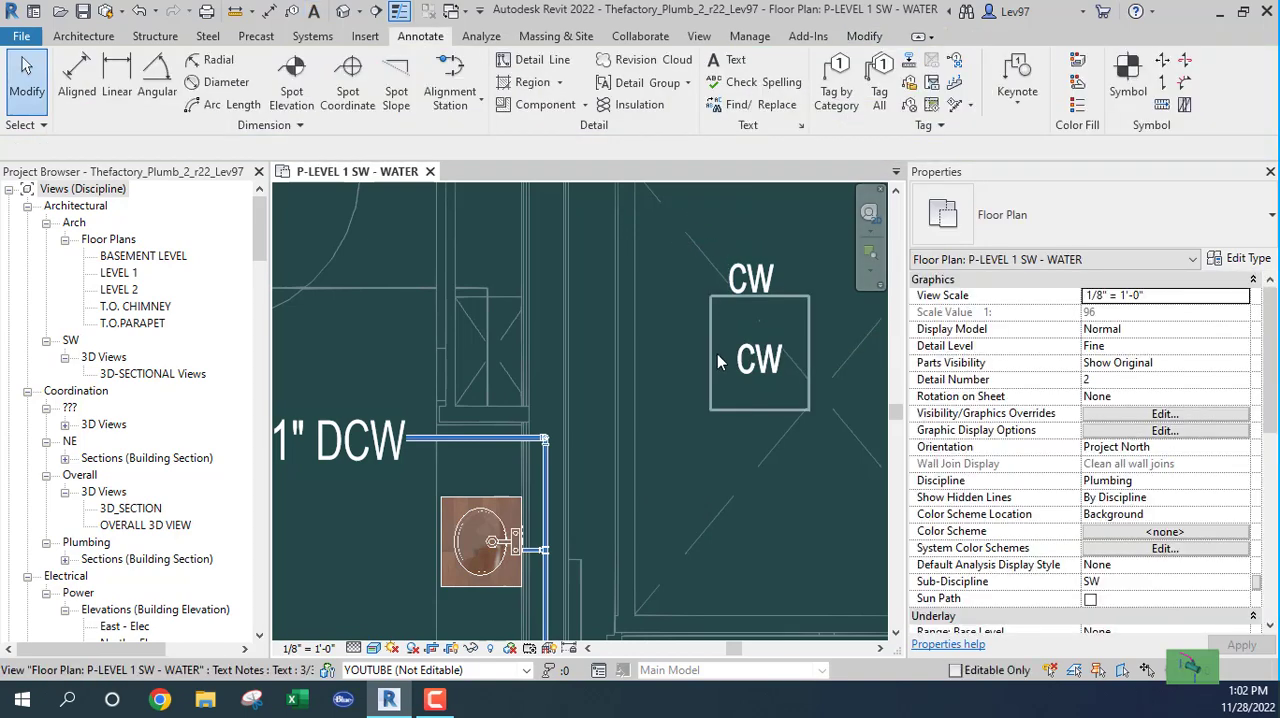
# Step: Compare the text properties and leader settings of the upper and lower CW notes
pyautogui.click(755, 265)
pyautogui.click(757, 372)
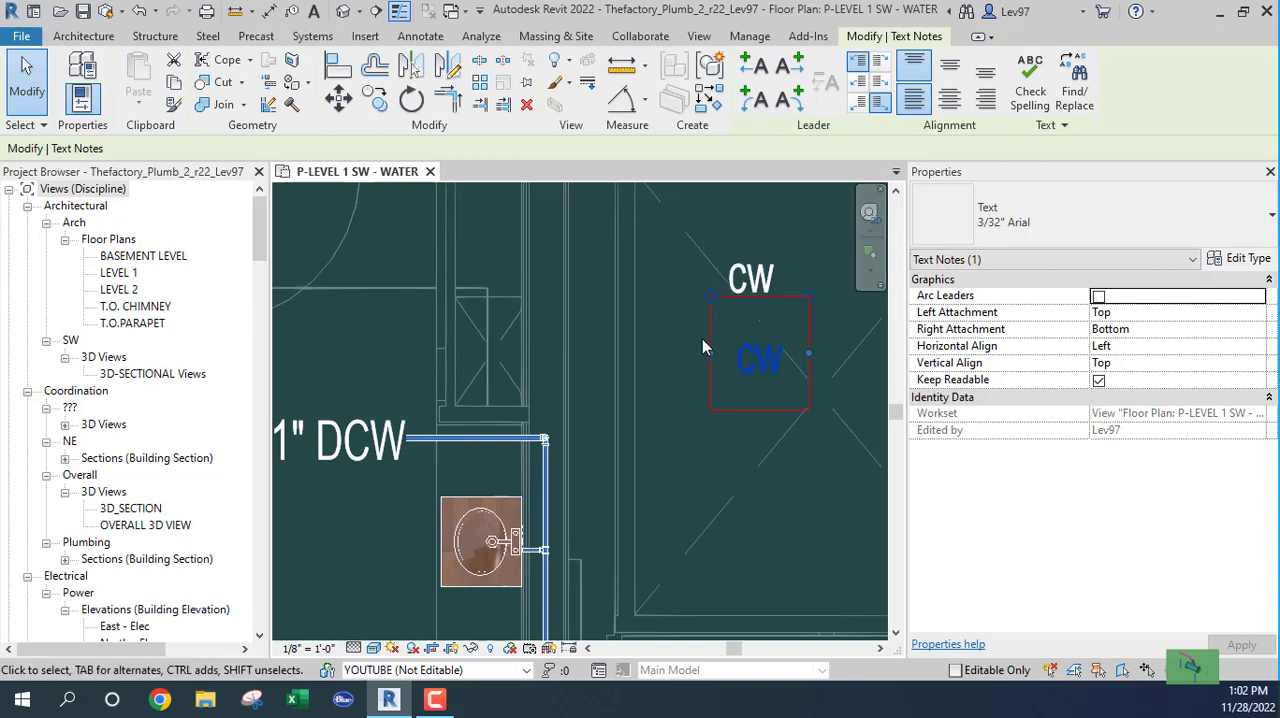
pyautogui.click(686, 367)
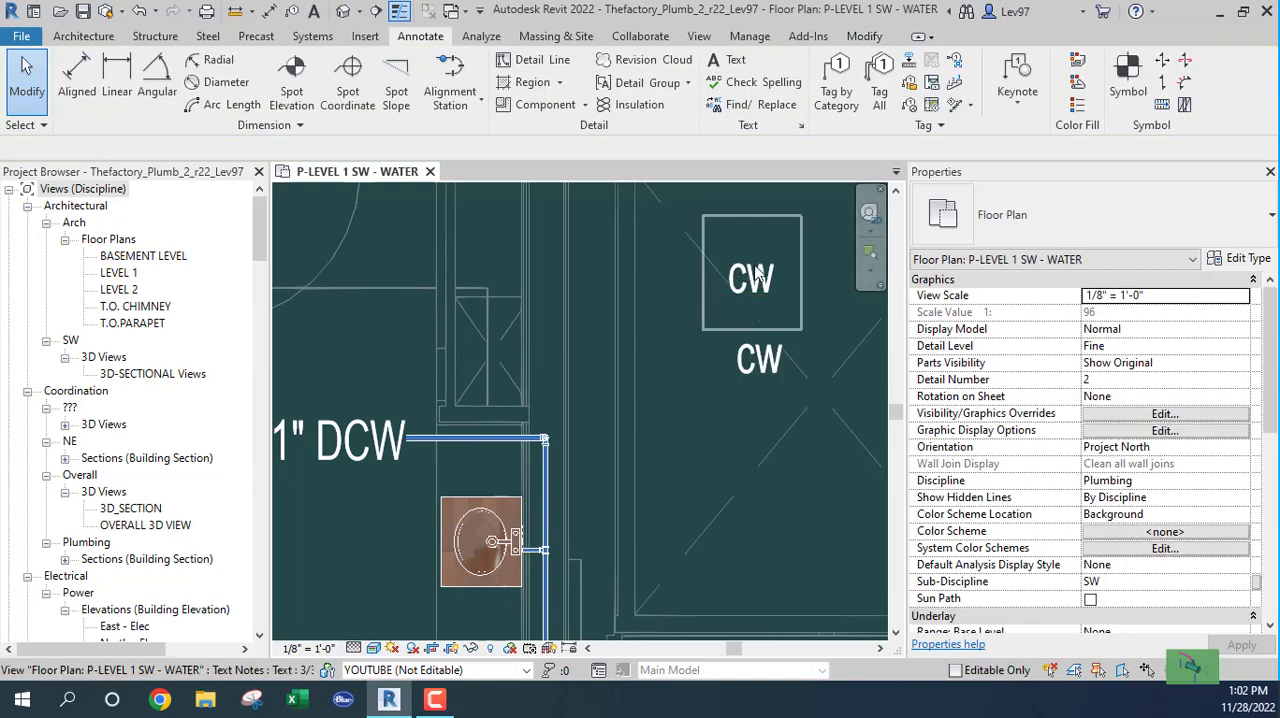
pyautogui.click(736, 60)
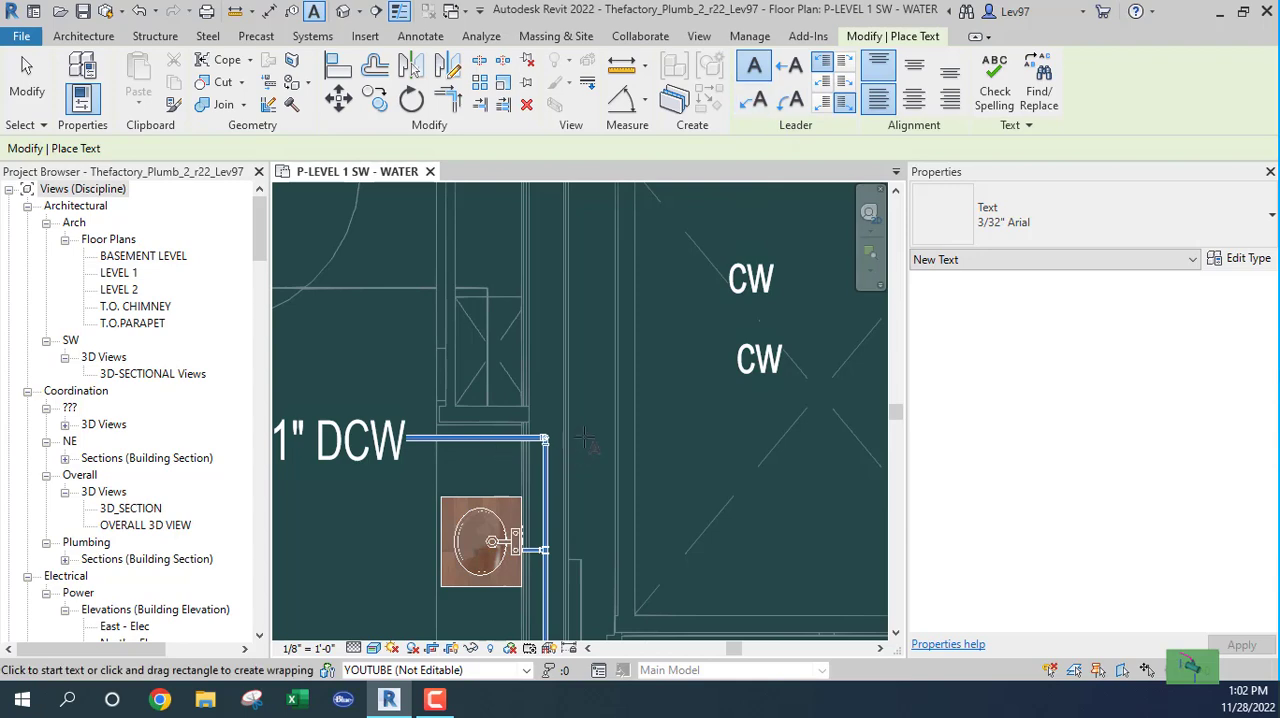
pyautogui.press('Escape')
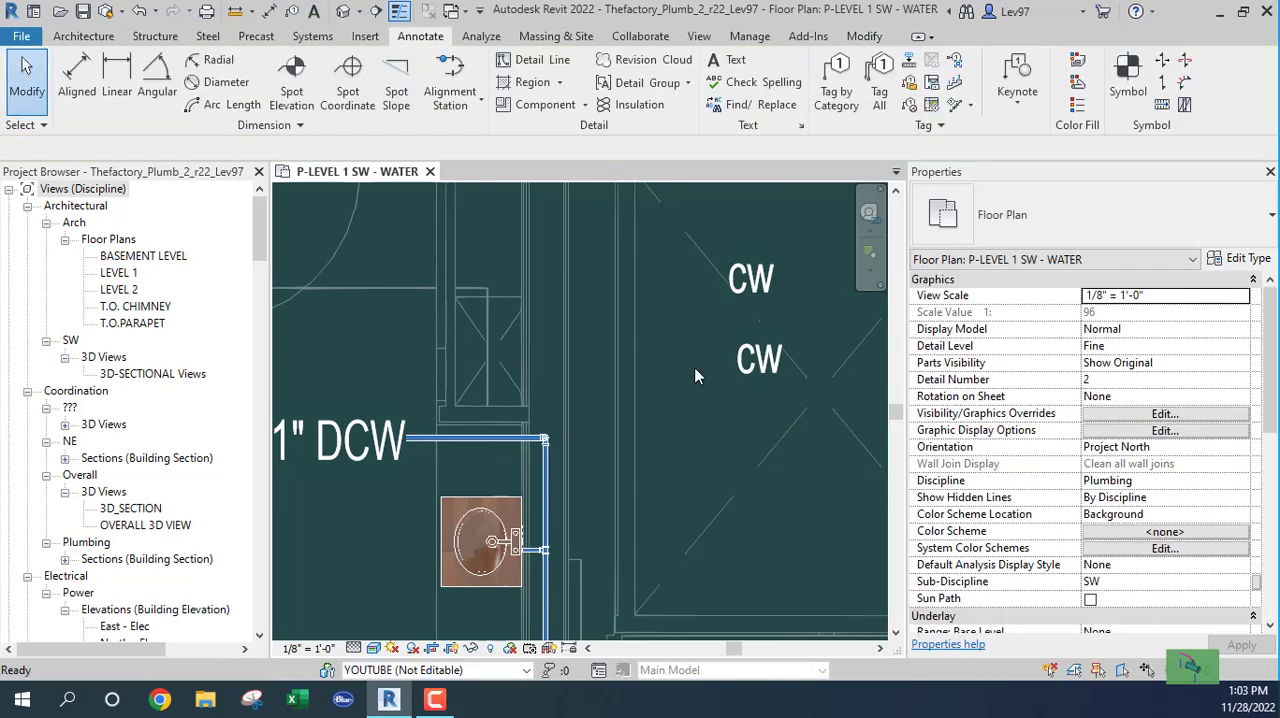
pyautogui.click(754, 280)
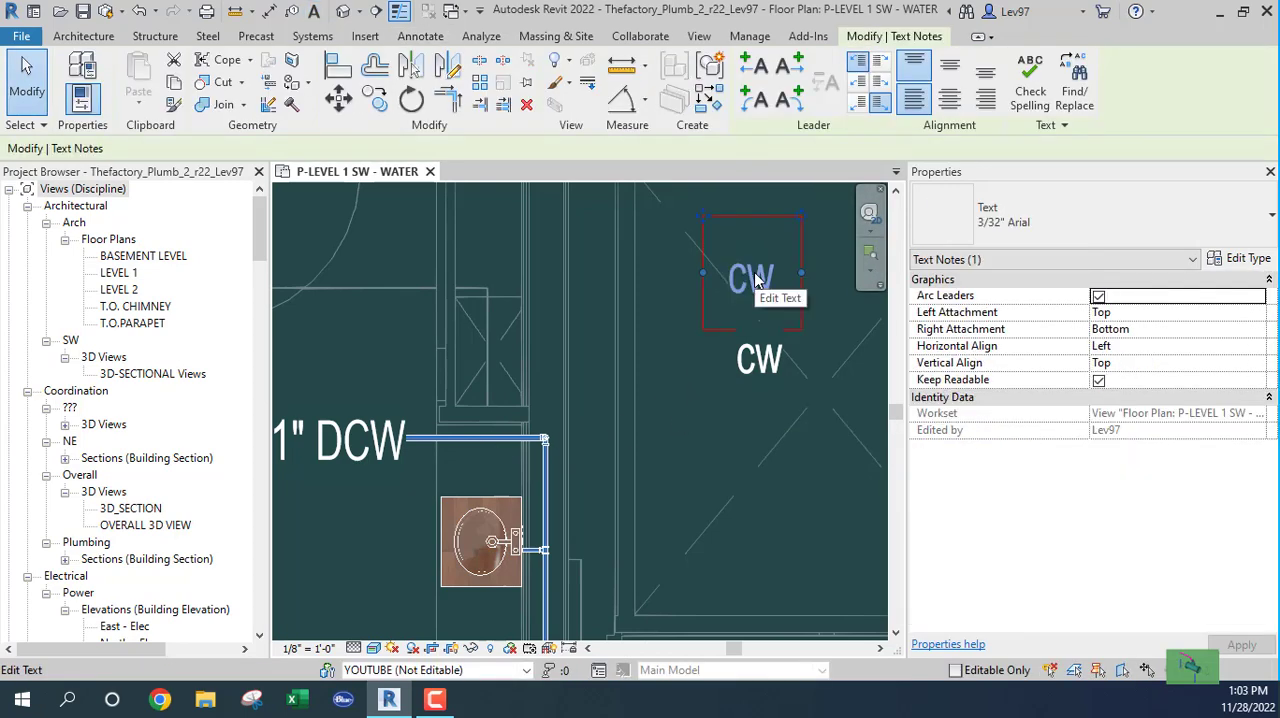
pyautogui.click(733, 391)
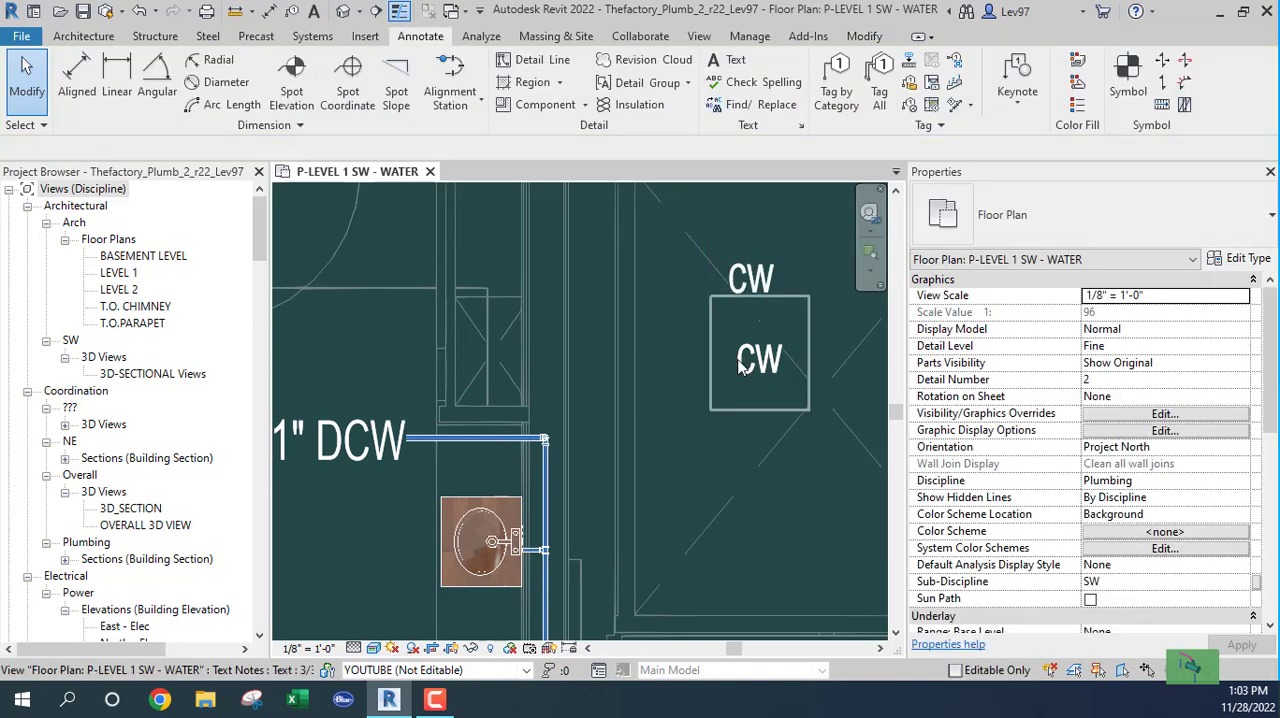
pyautogui.click(740, 367)
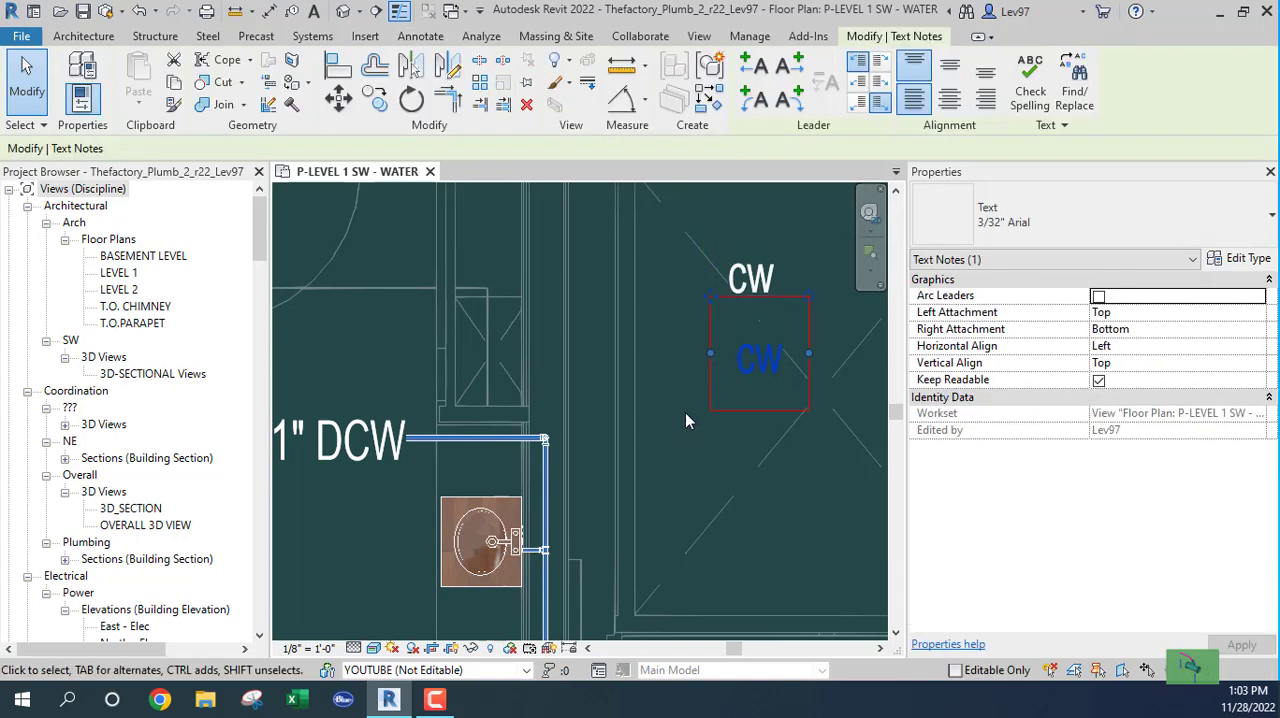
pyautogui.click(755, 275)
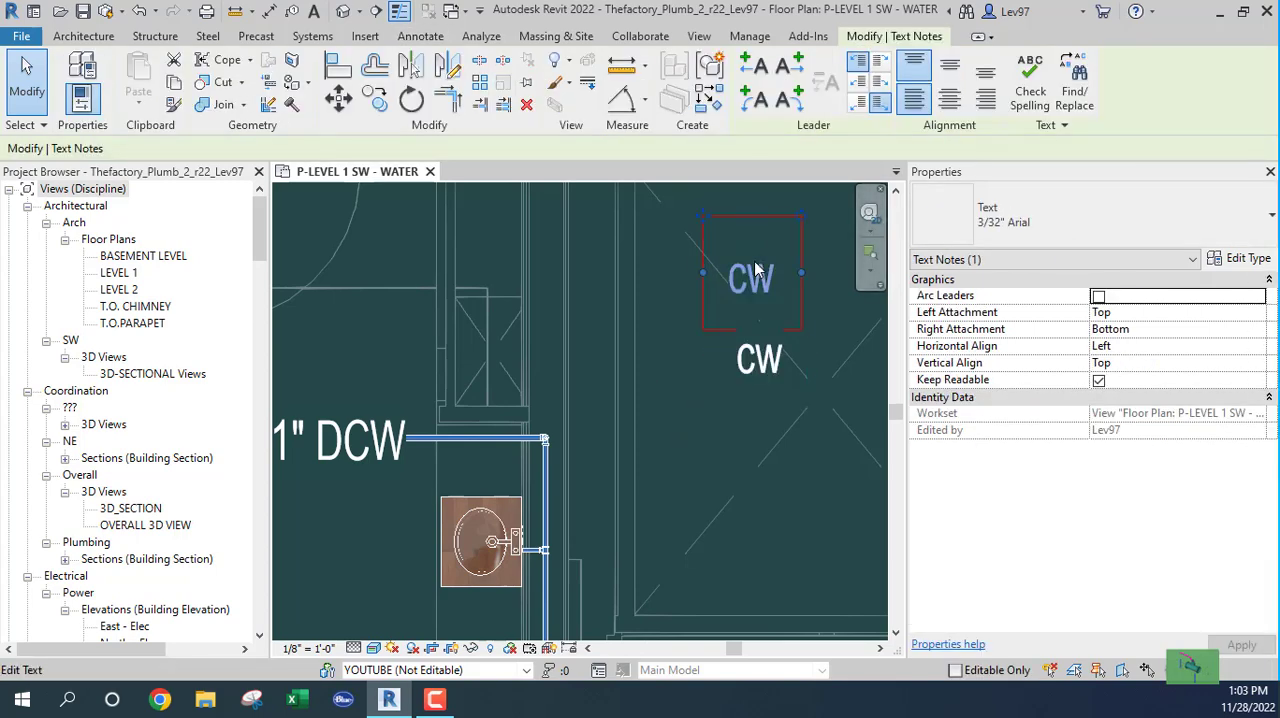
pyautogui.click(752, 377)
pyautogui.click(695, 432)
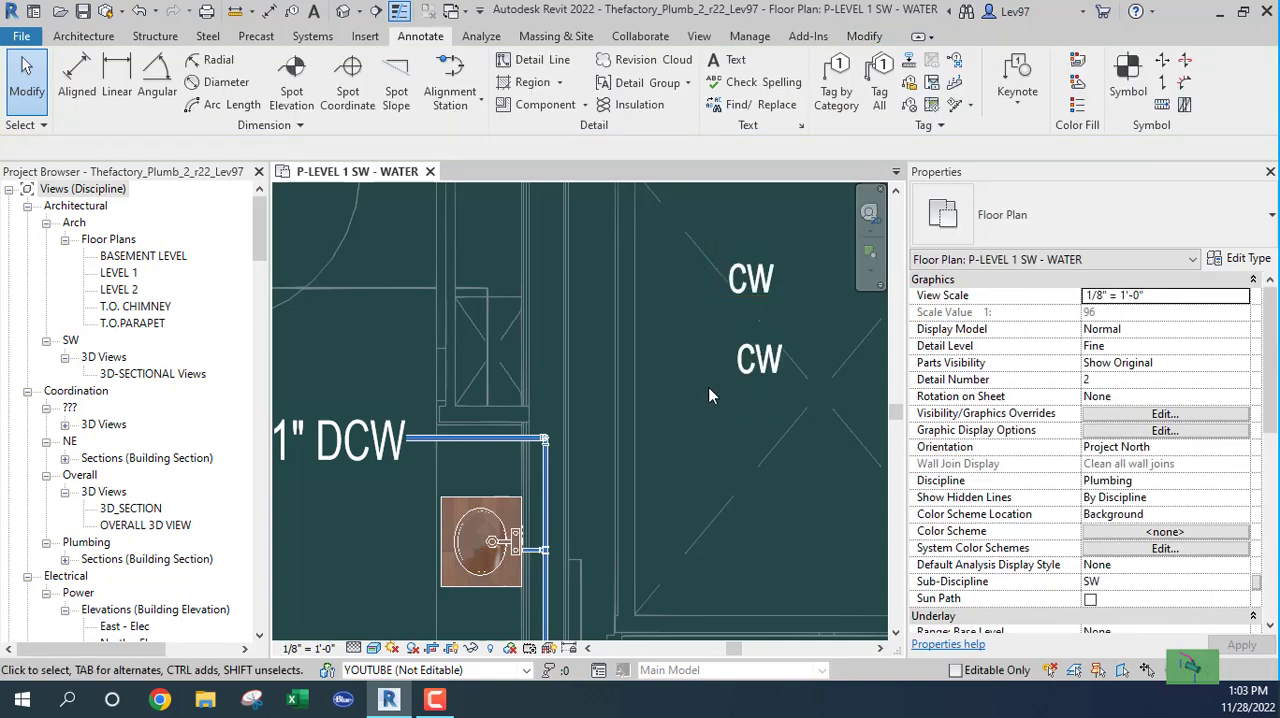
pyautogui.click(766, 365)
pyautogui.click(687, 500)
# Step: Load the NOTETEXT.rfa family into the project from the Favorites shortcut's Autodesk > REVIT 2022 > Thefactory folder
pyautogui.click(364, 37)
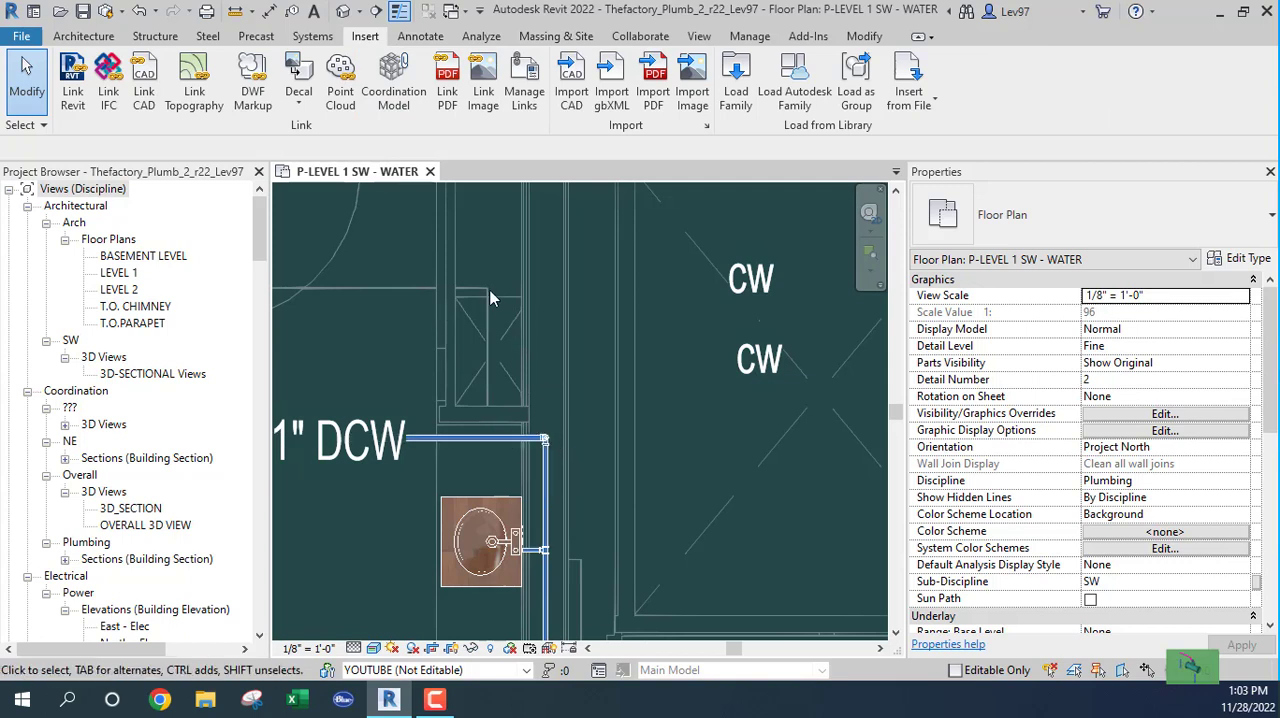
pyautogui.click(736, 100)
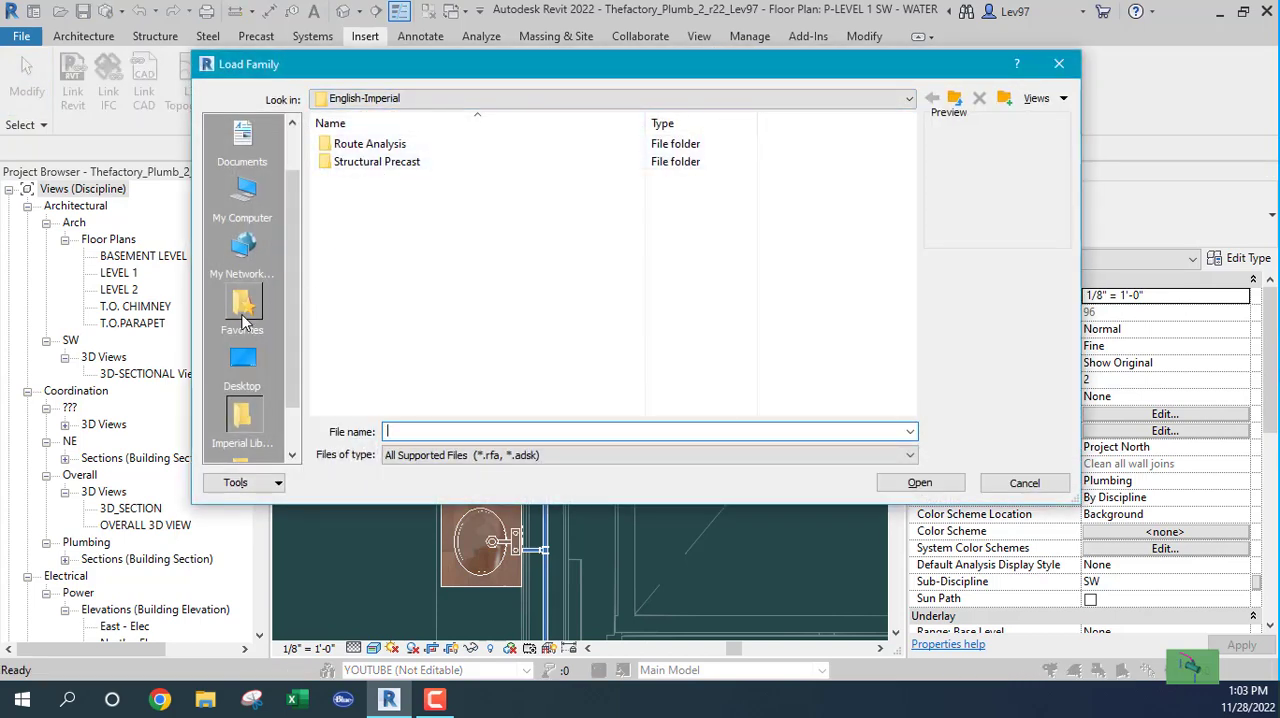
pyautogui.scroll(-1, 244, 311)
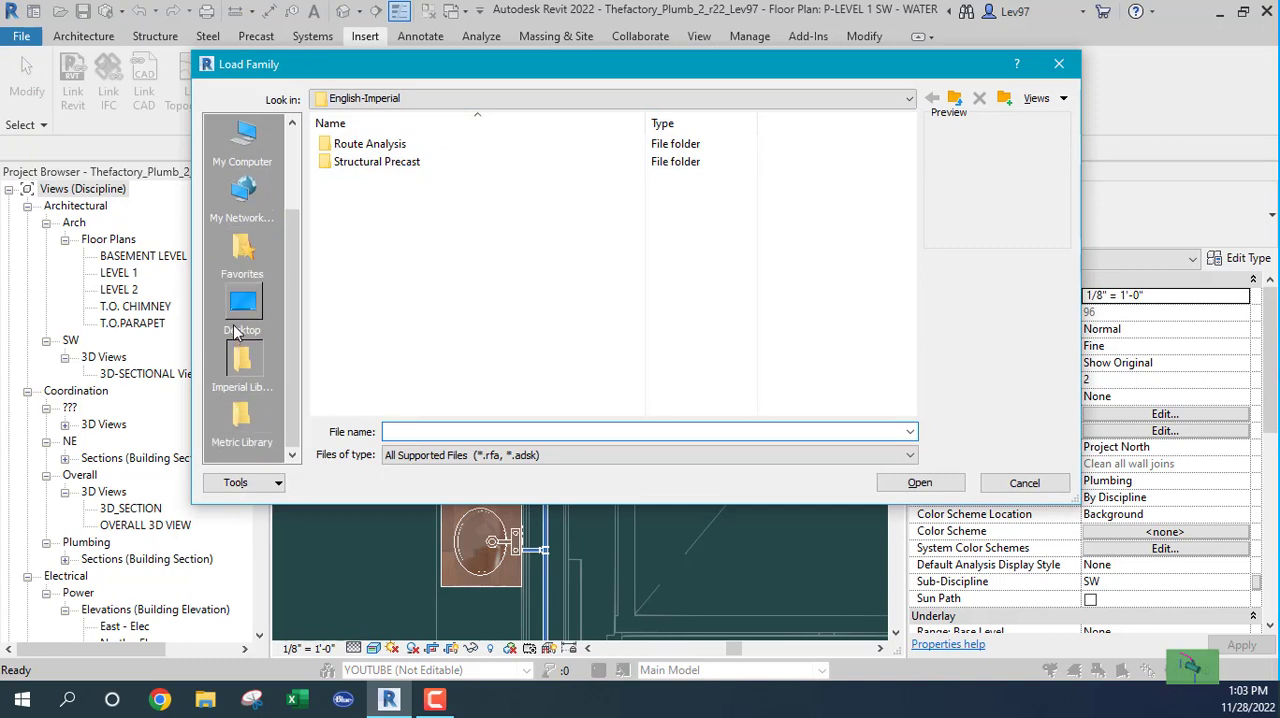
pyautogui.scroll(2, 236, 330)
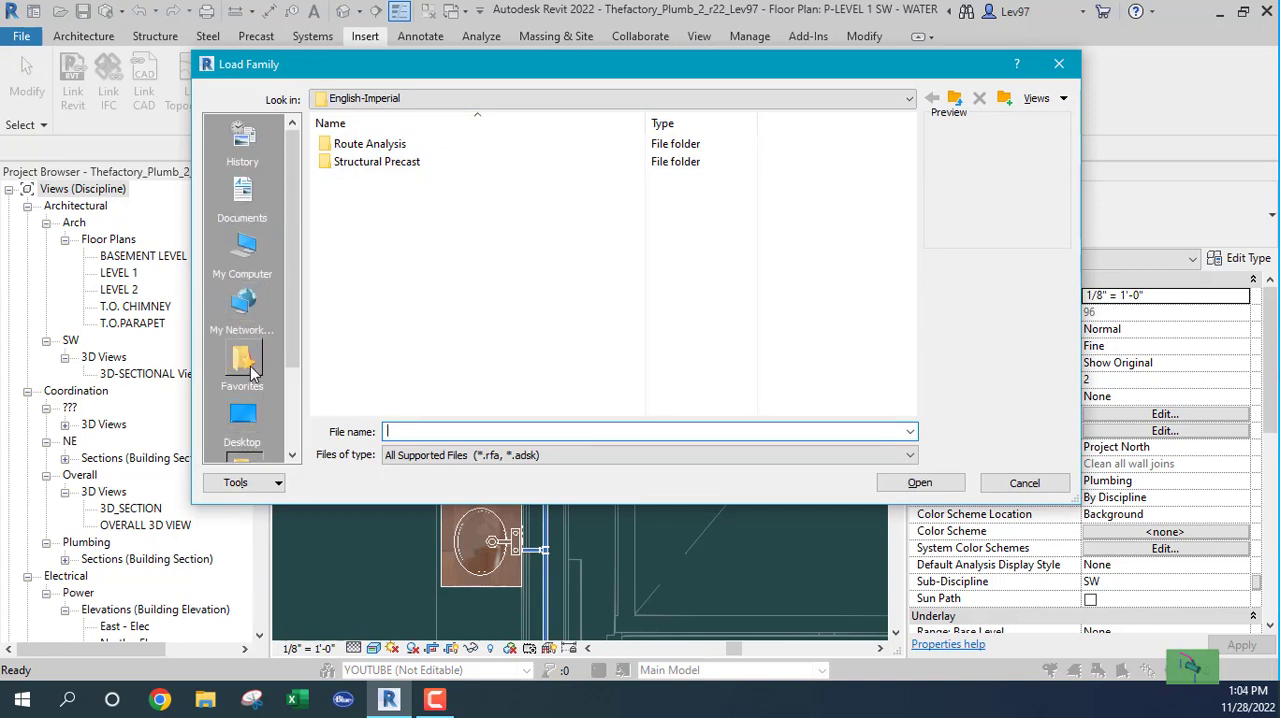
pyautogui.click(243, 362)
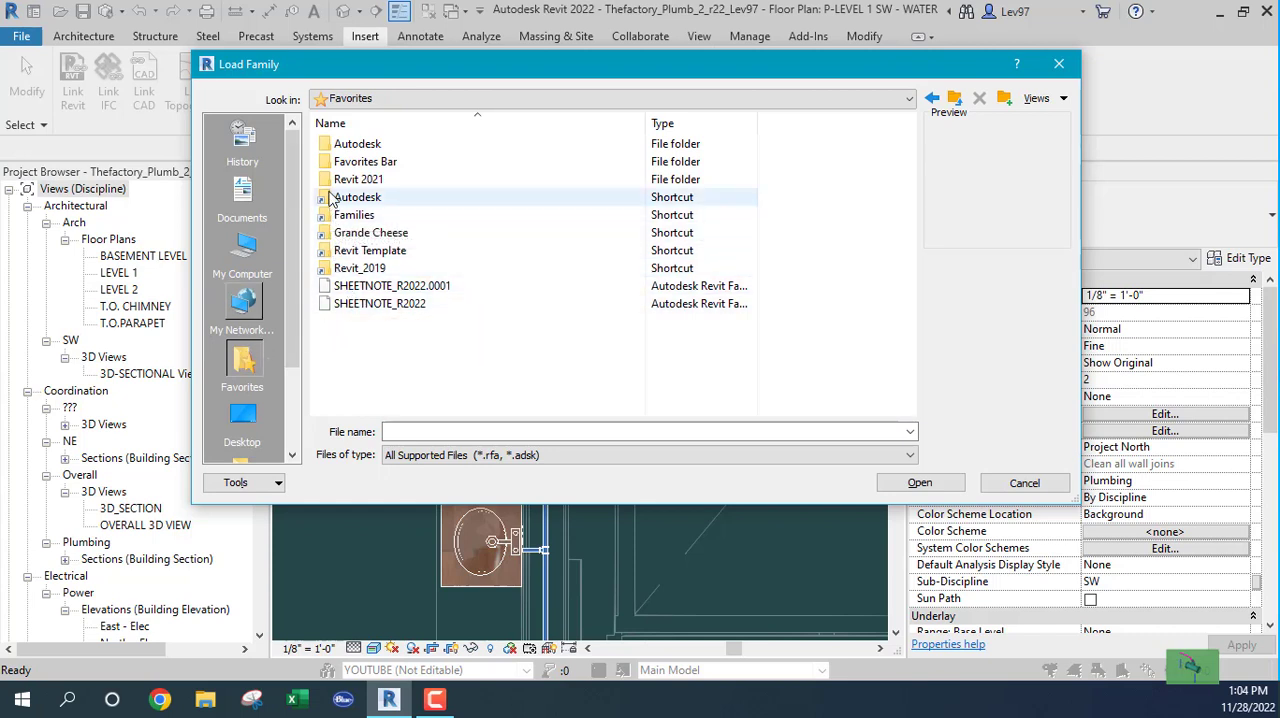
pyautogui.click(326, 204)
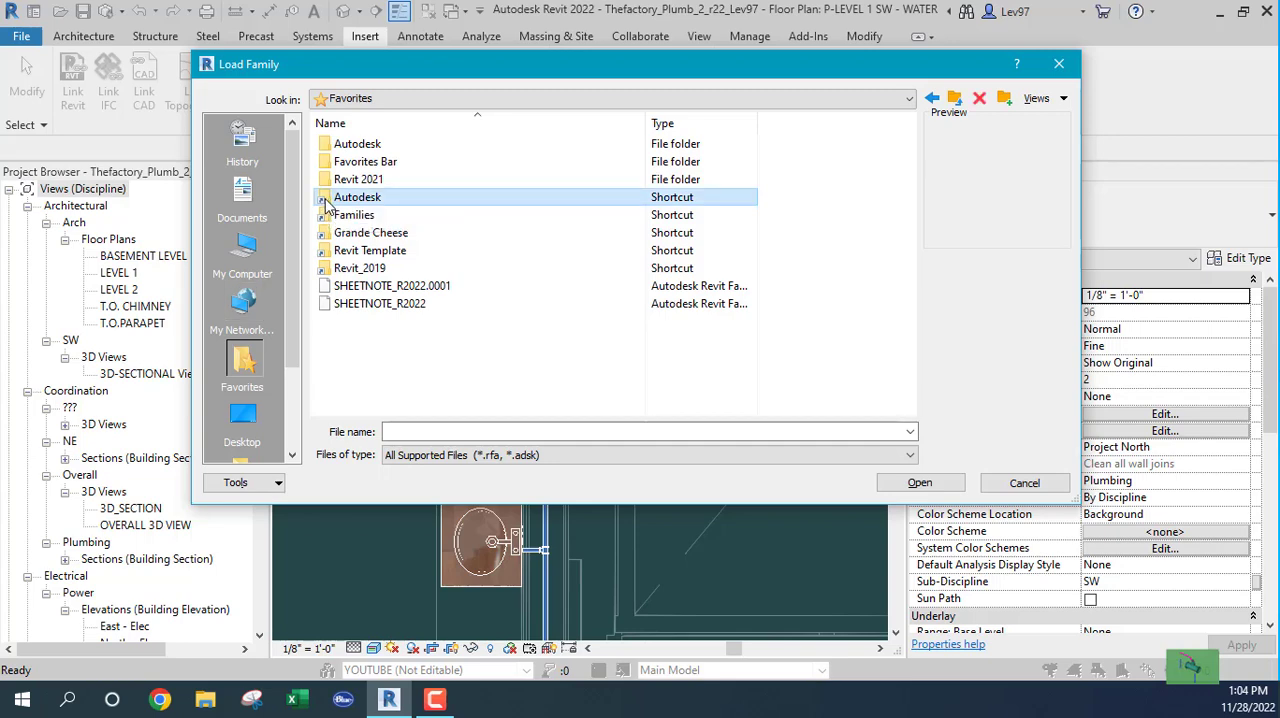
pyautogui.doubleClick(326, 203)
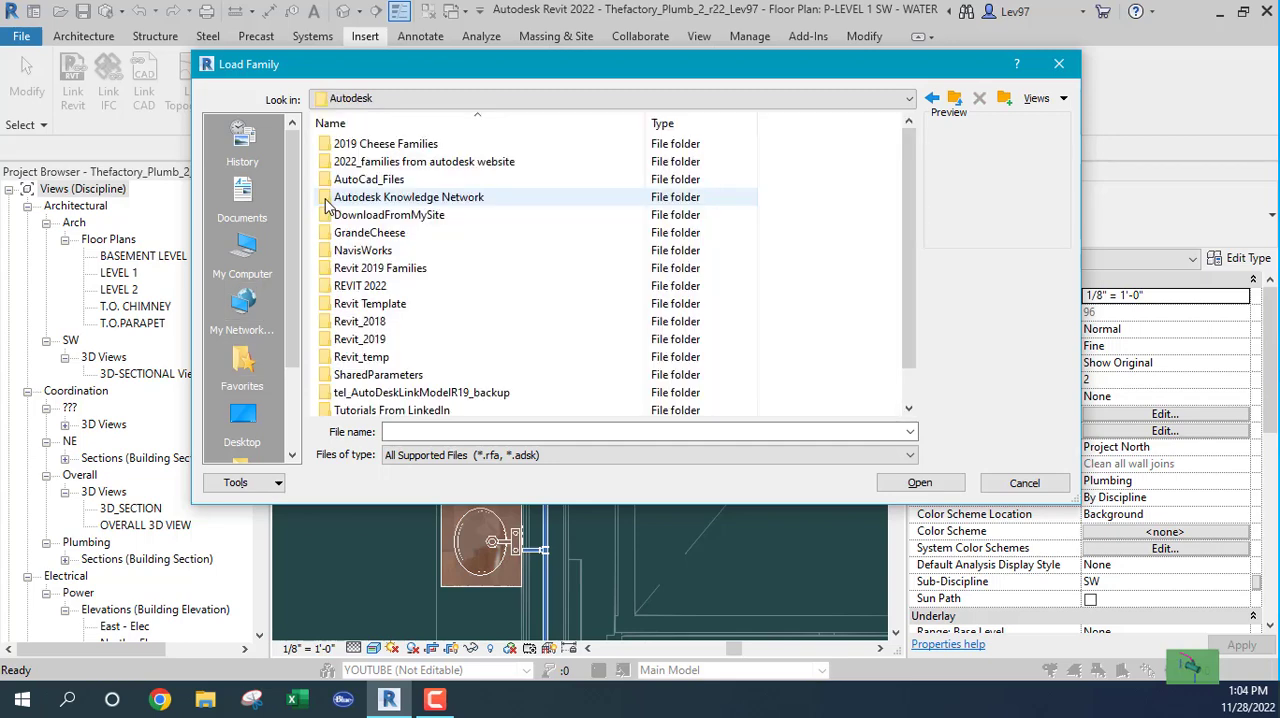
pyautogui.doubleClick(330, 286)
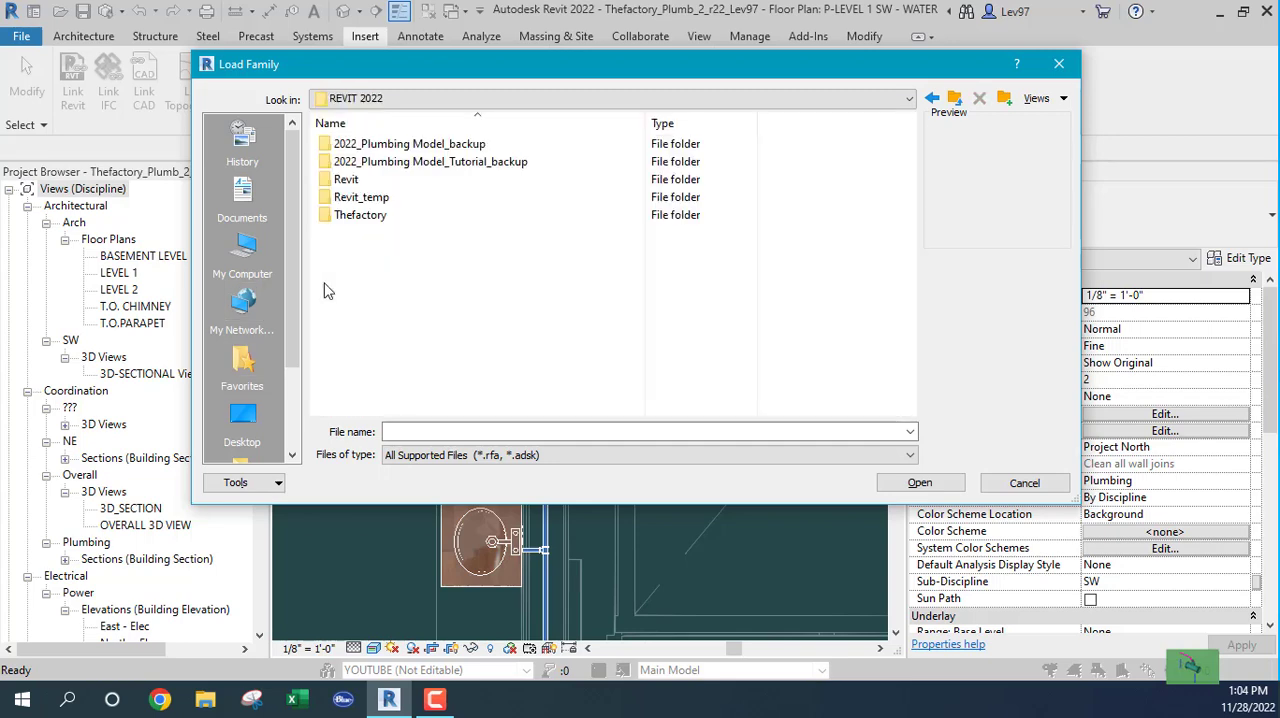
pyautogui.doubleClick(329, 215)
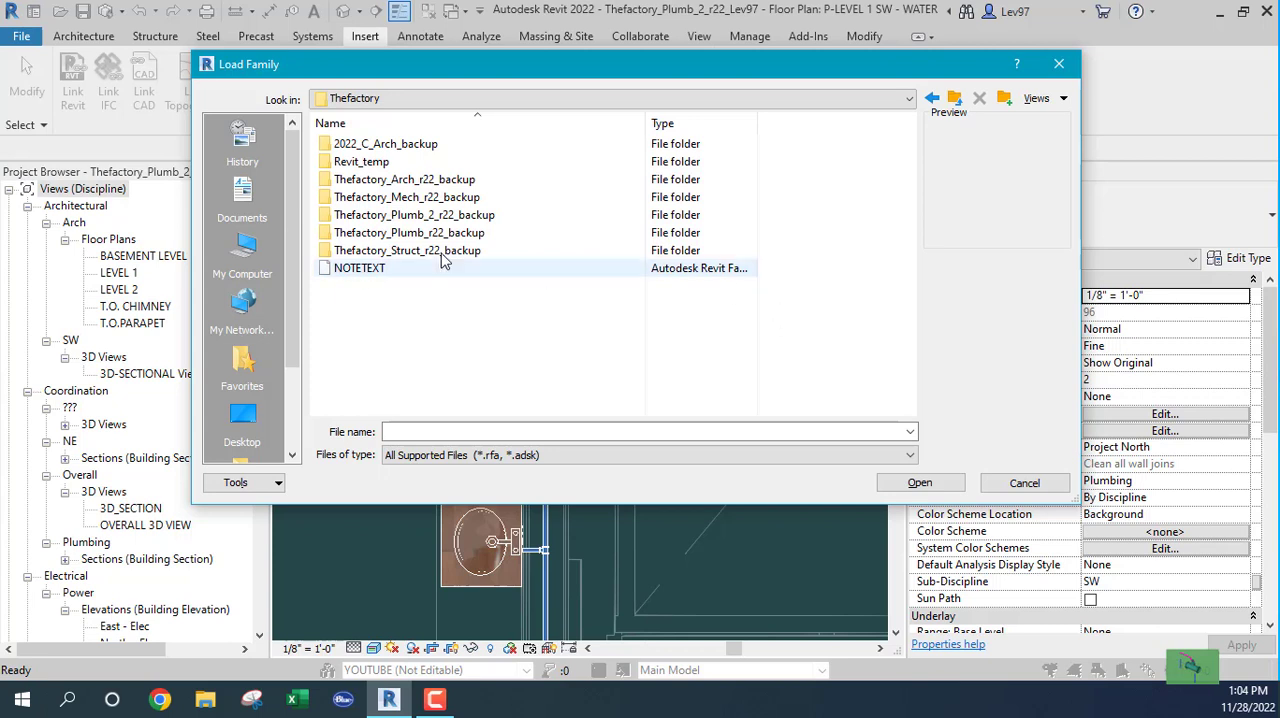
pyautogui.click(326, 274)
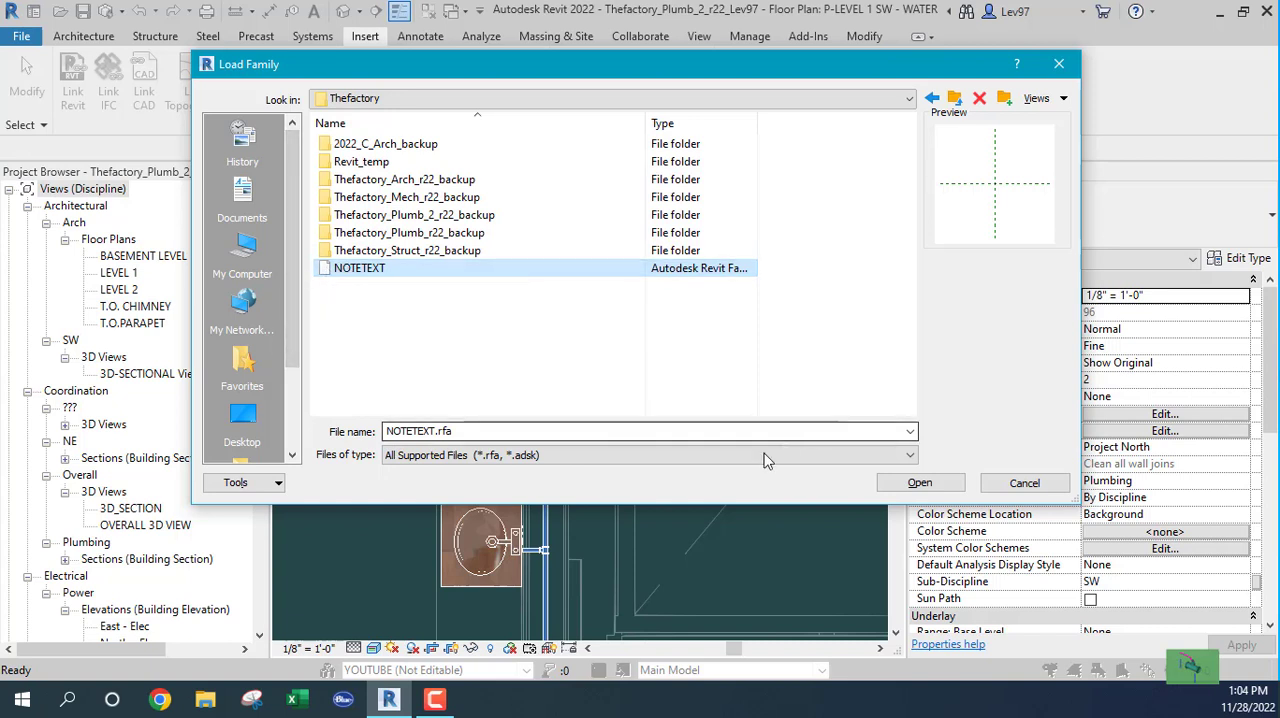
pyautogui.click(918, 484)
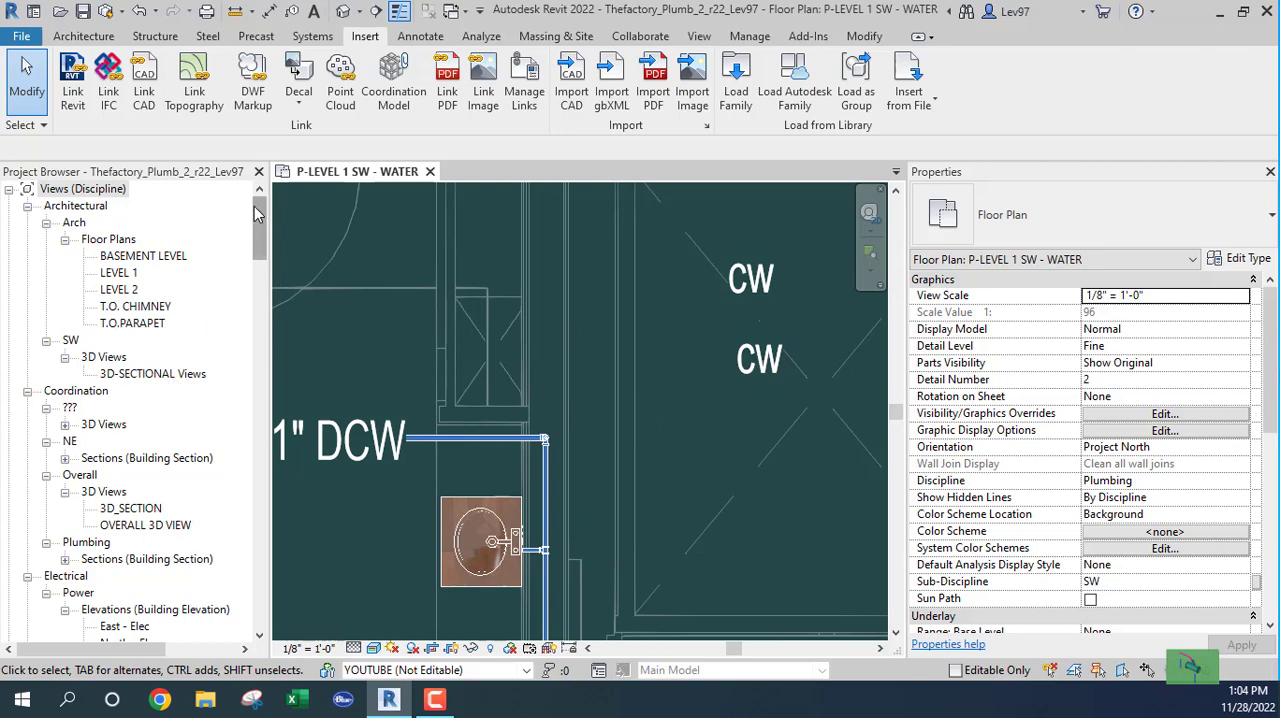
# Step: Locate the NOTETEXT family among the project's annotation symbols
pyautogui.moveTo(256, 213); pyautogui.dragTo(266, 388)
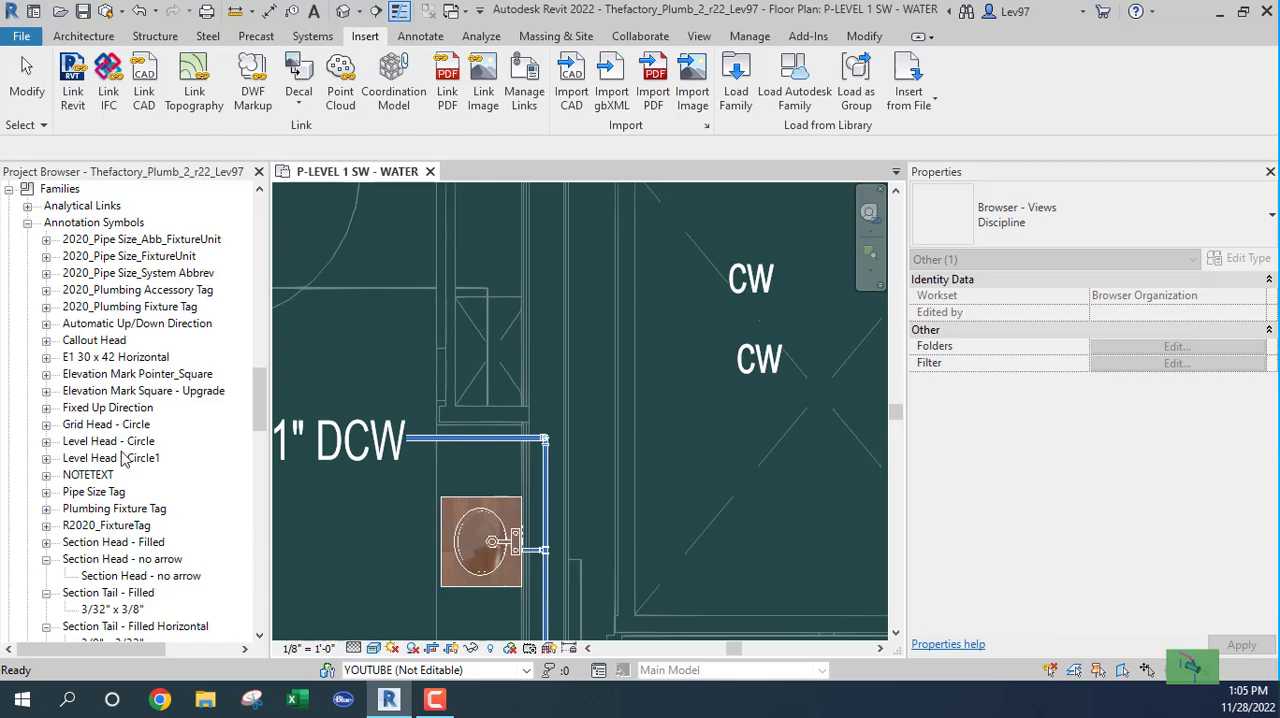
pyautogui.scroll(-3, 92, 480)
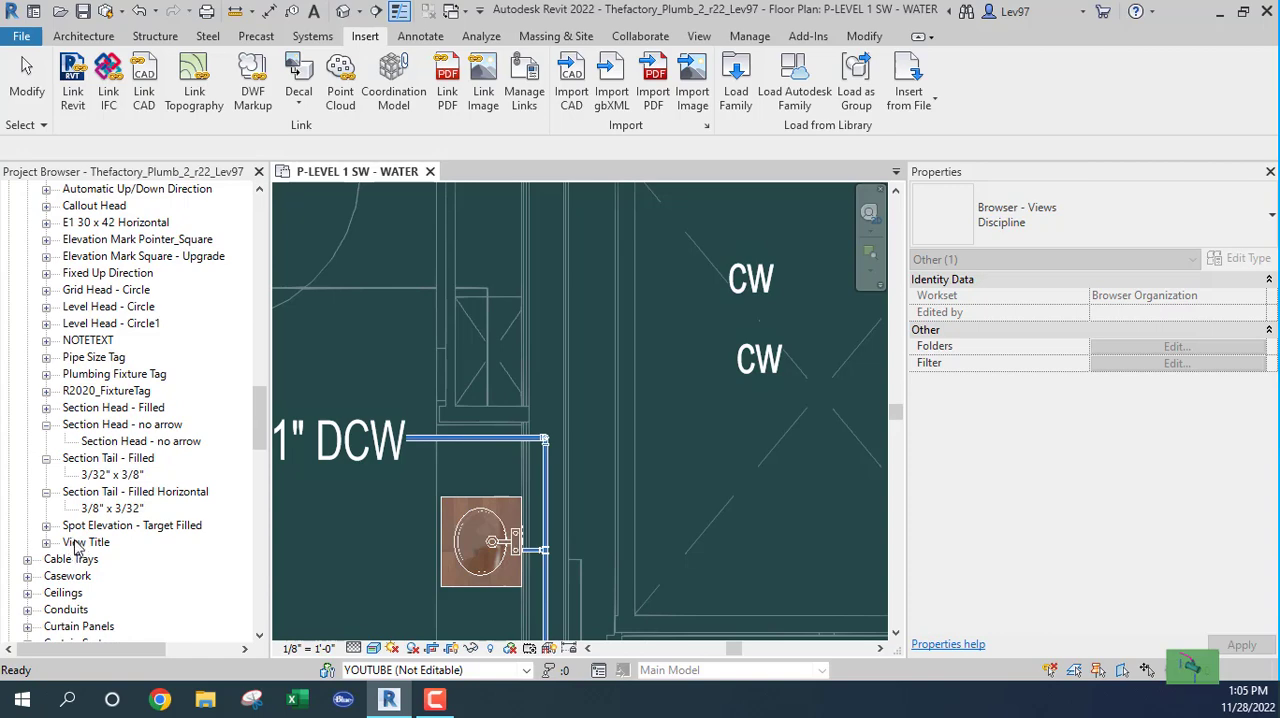
pyautogui.scroll(2, 113, 395)
pyautogui.scroll(2, 113, 395)
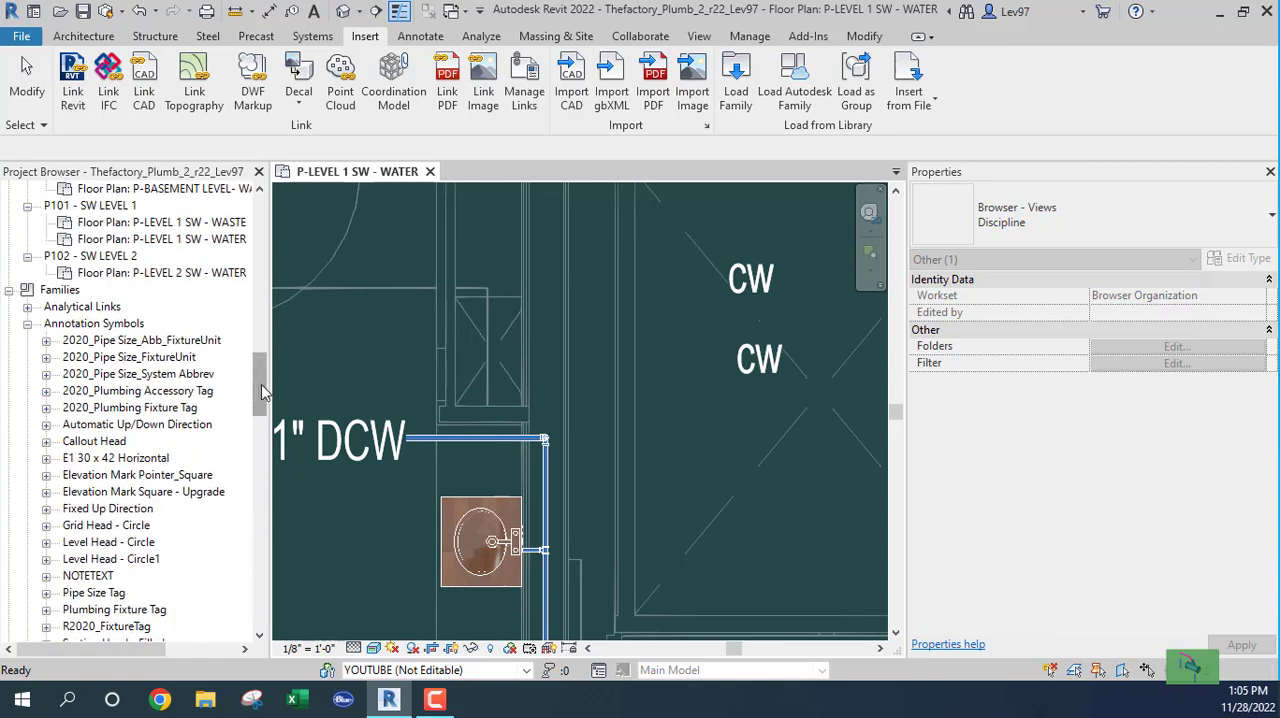
pyautogui.moveTo(261, 384); pyautogui.dragTo(263, 375)
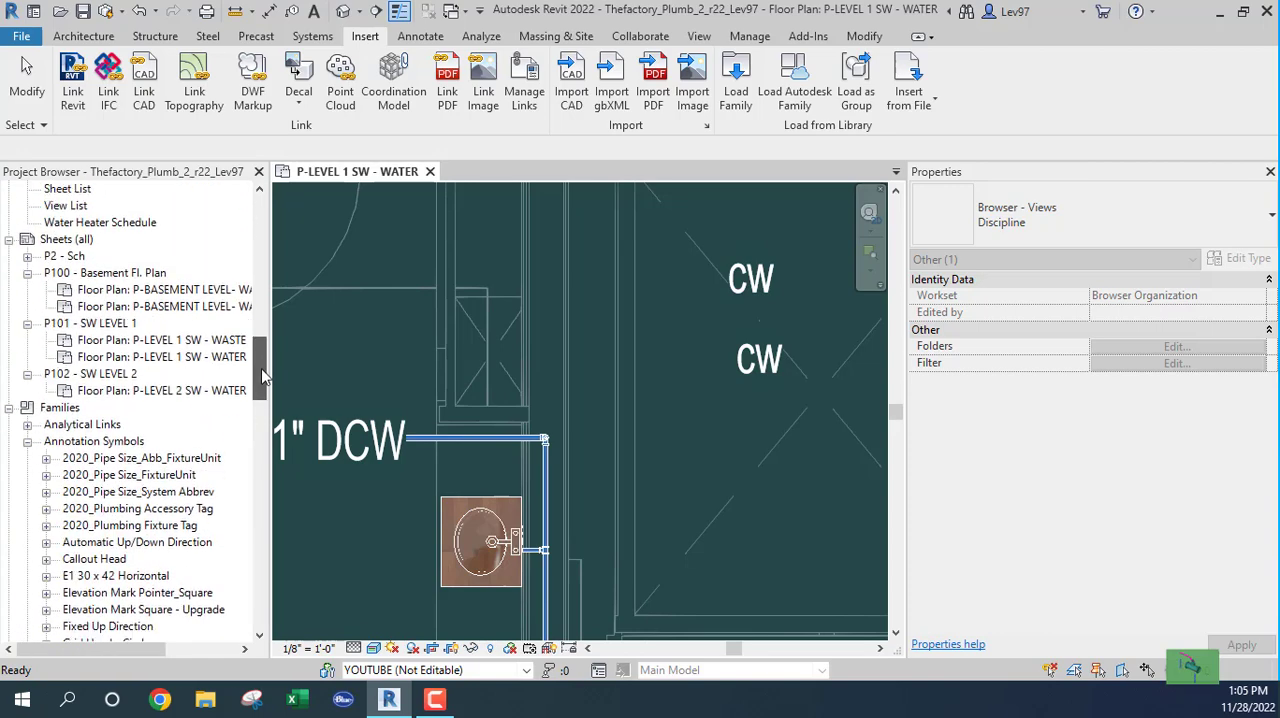
pyautogui.click(79, 459)
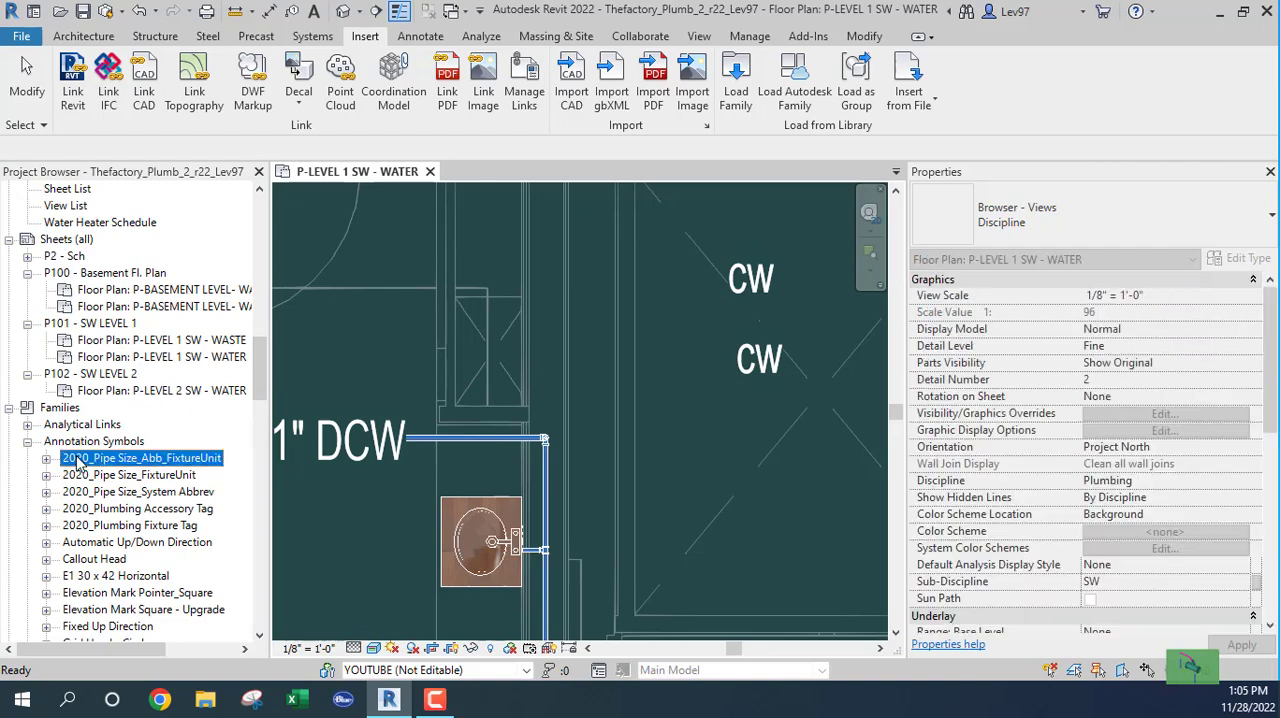
pyautogui.click(90, 510)
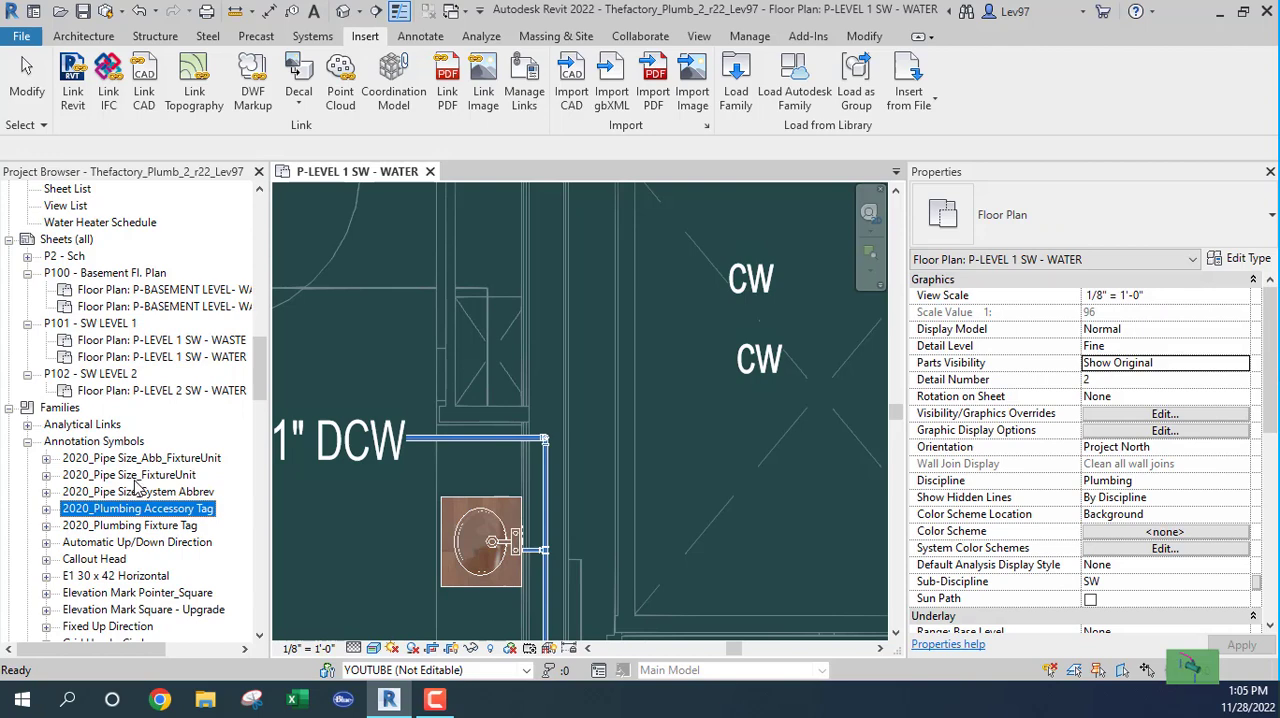
pyautogui.click(97, 460)
pyautogui.press('pagedown')
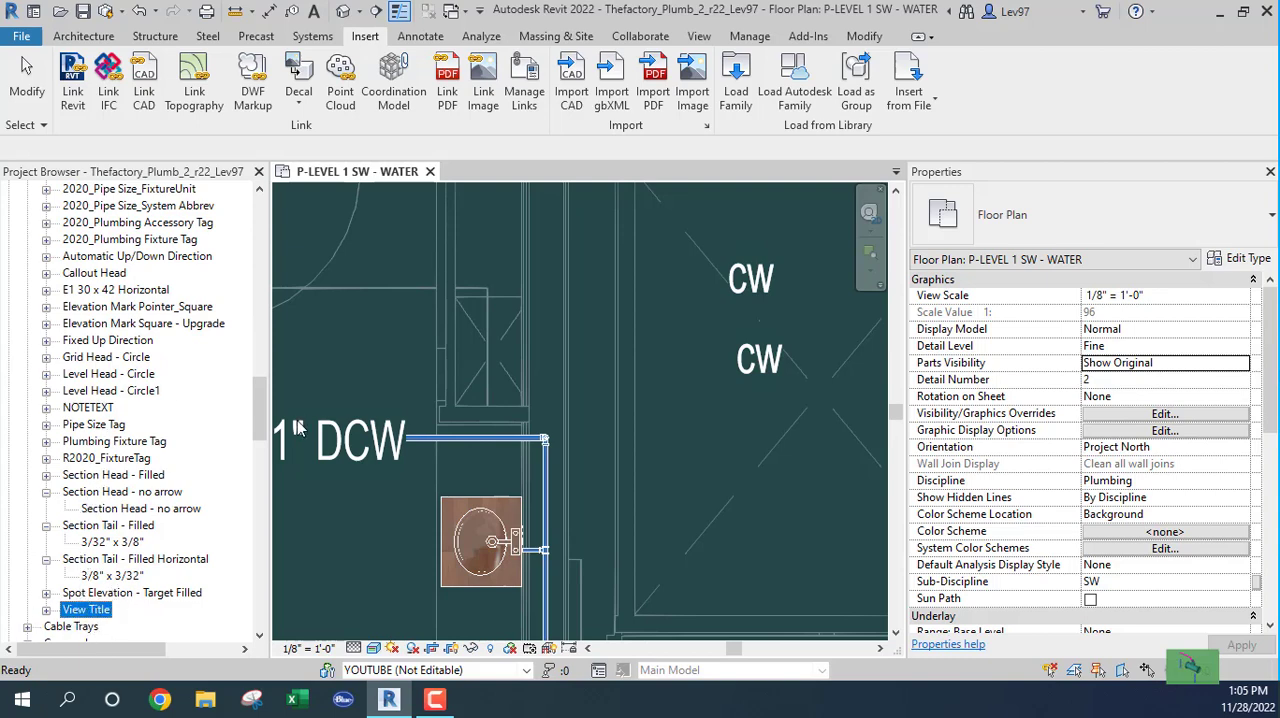
pyautogui.moveTo(252, 406); pyautogui.dragTo(283, 347)
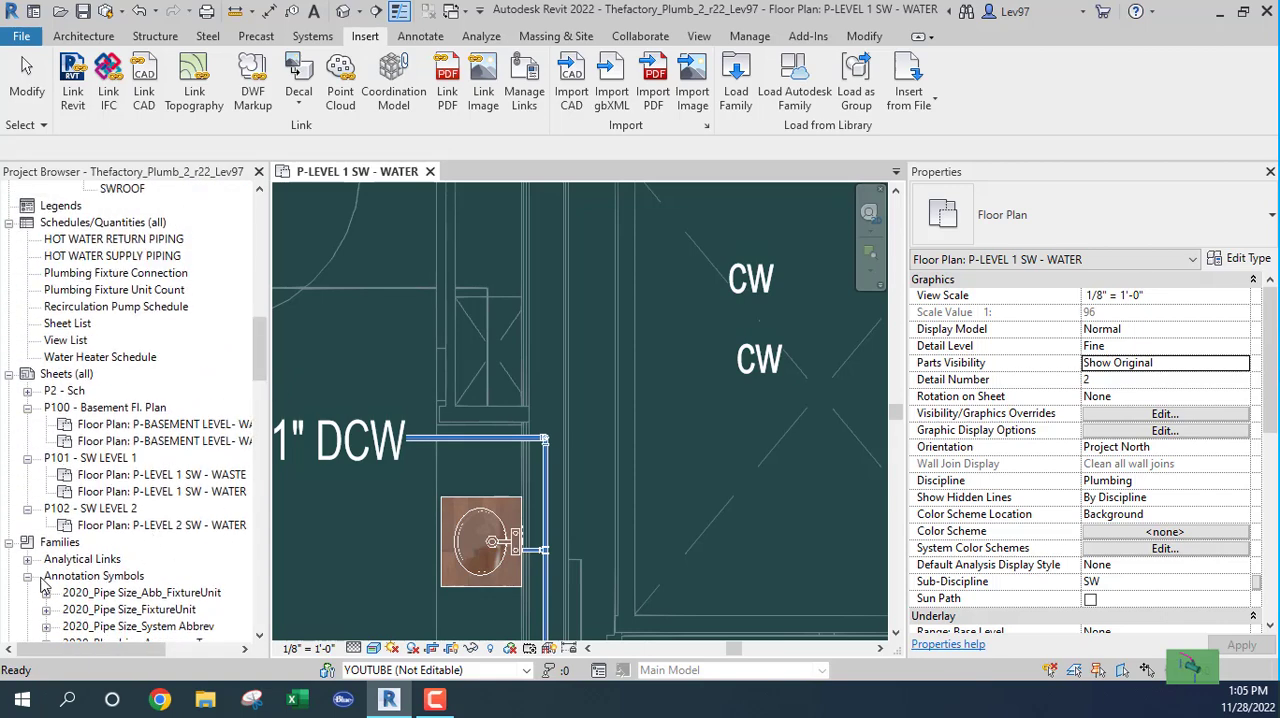
pyautogui.scroll(-4, 82, 598)
pyautogui.click(88, 608)
pyautogui.scroll(-2, 110, 565)
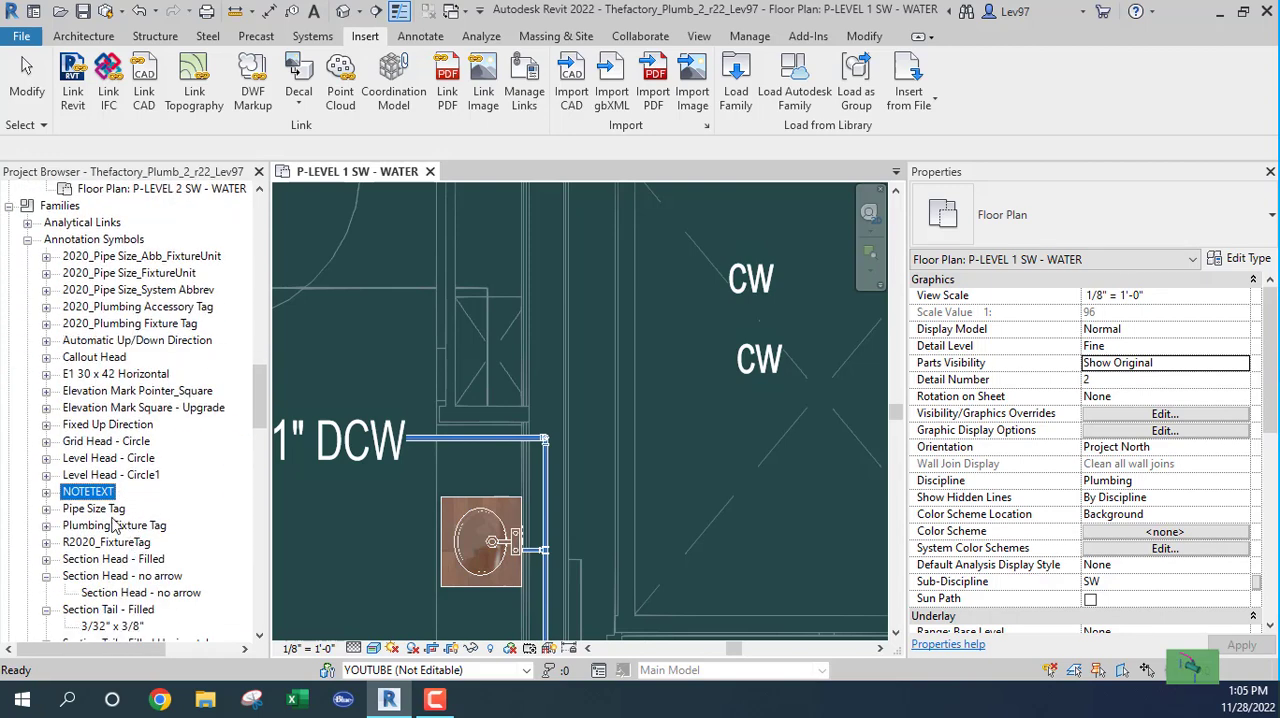
# Step: Place one NOTETEXT symbol without leaders in the plan, just below the lower CW note
pyautogui.click(46, 492)
pyautogui.click(99, 510)
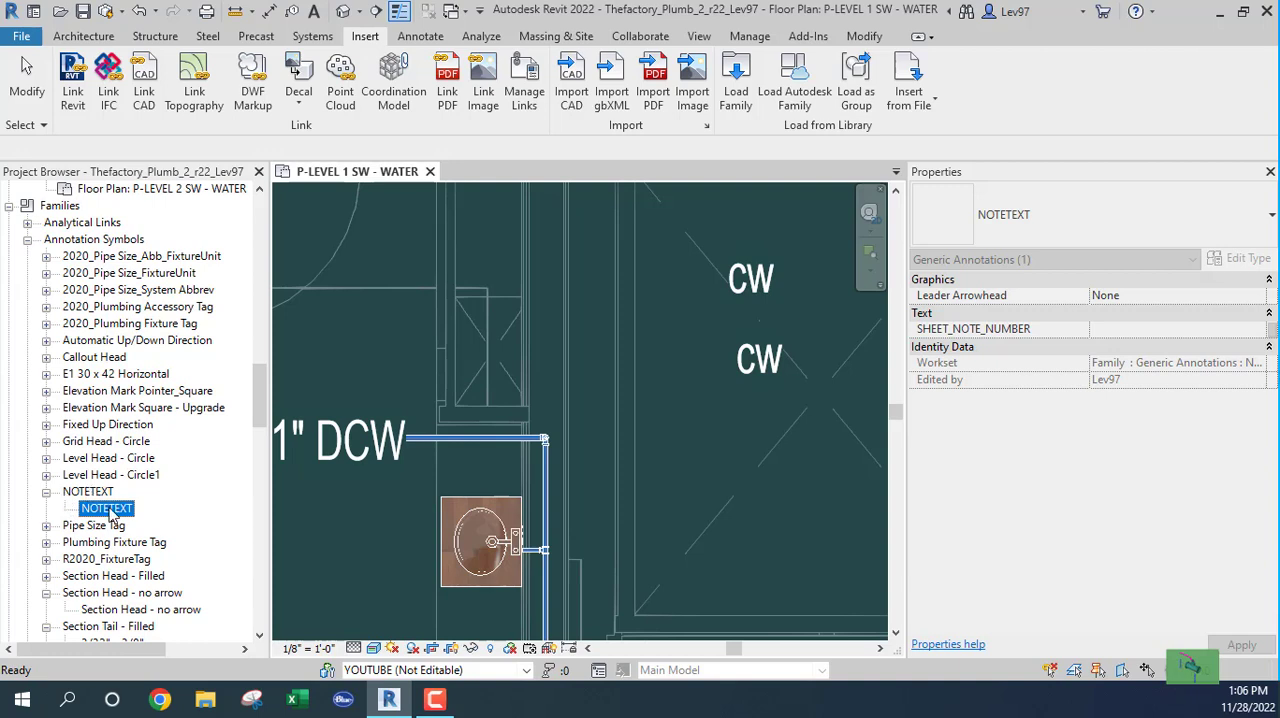
pyautogui.moveTo(110, 515); pyautogui.dragTo(670, 415)
pyautogui.click(694, 462)
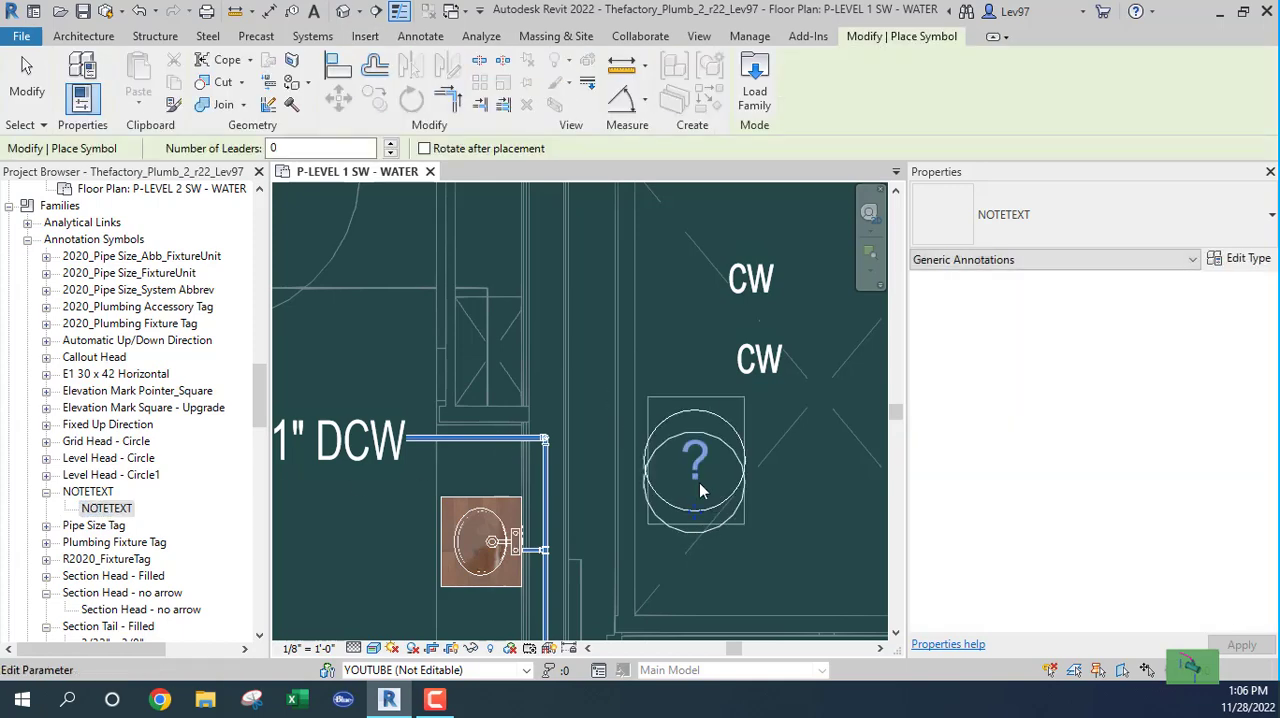
pyautogui.press('Escape')
pyautogui.press('Escape')
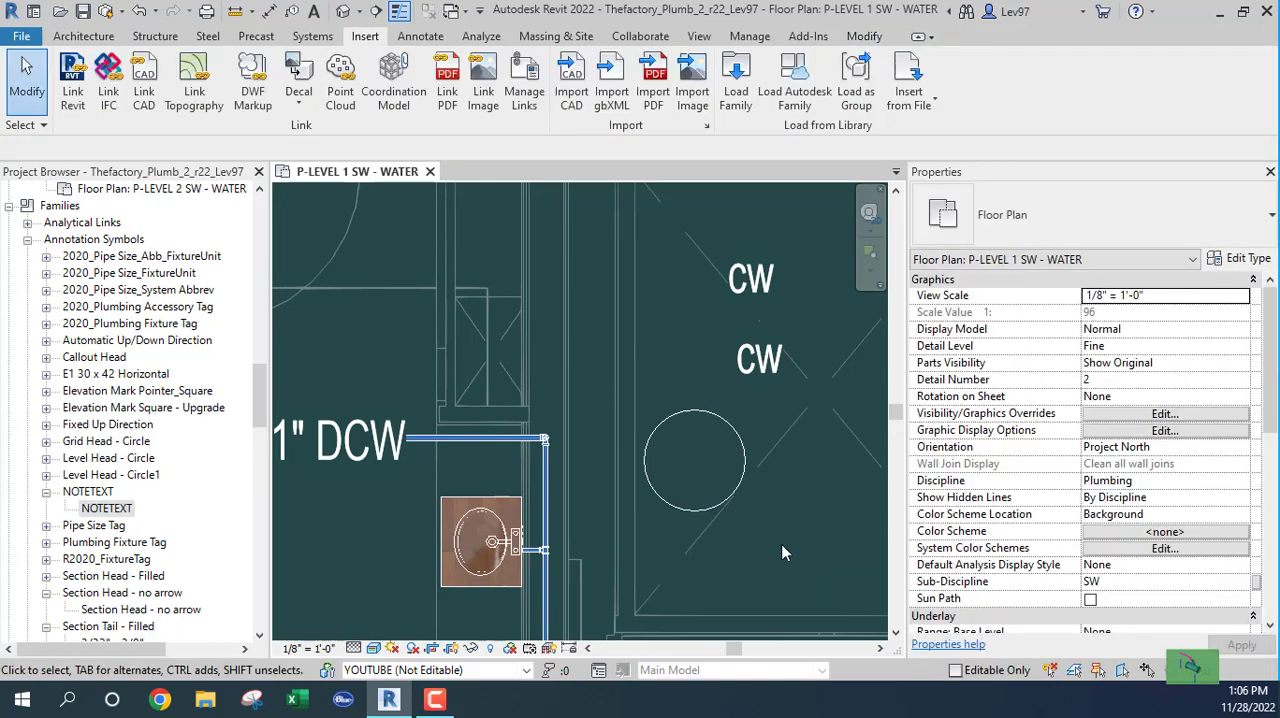
# Step: Open the family of the placed NOTETEXT symbol for editing
pyautogui.click(689, 415)
pyautogui.click(689, 415)
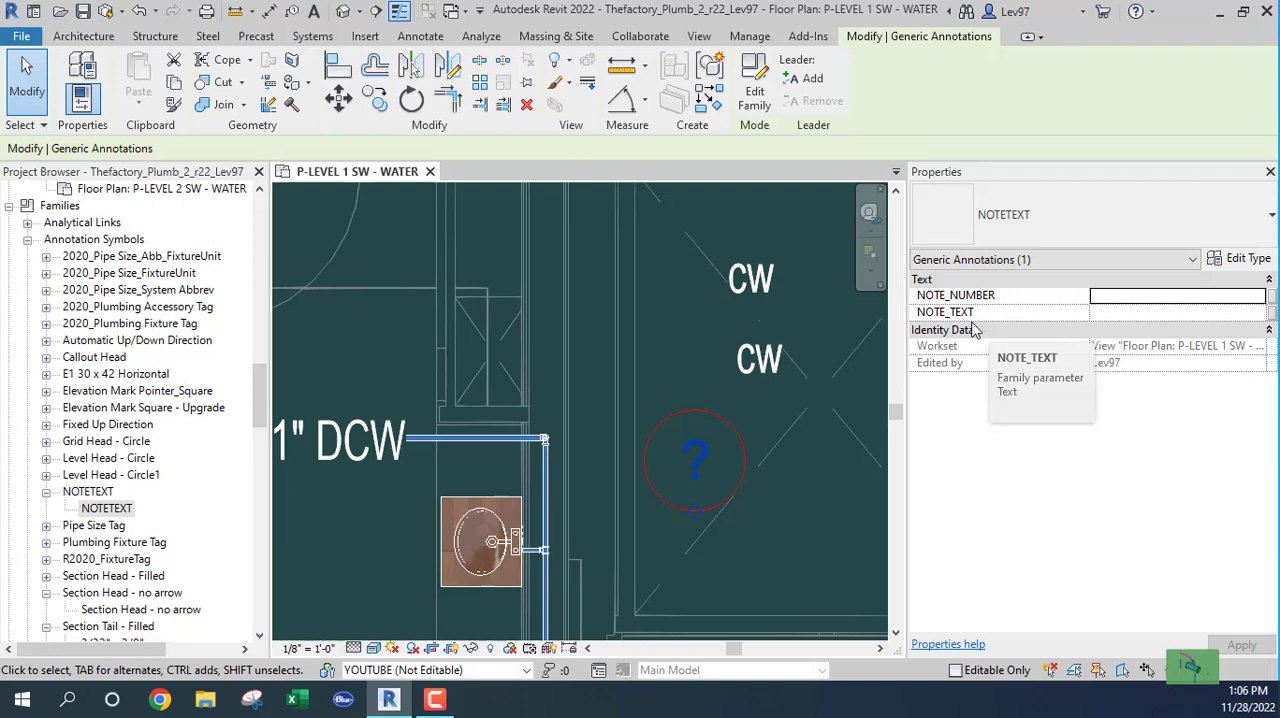
pyautogui.click(756, 98)
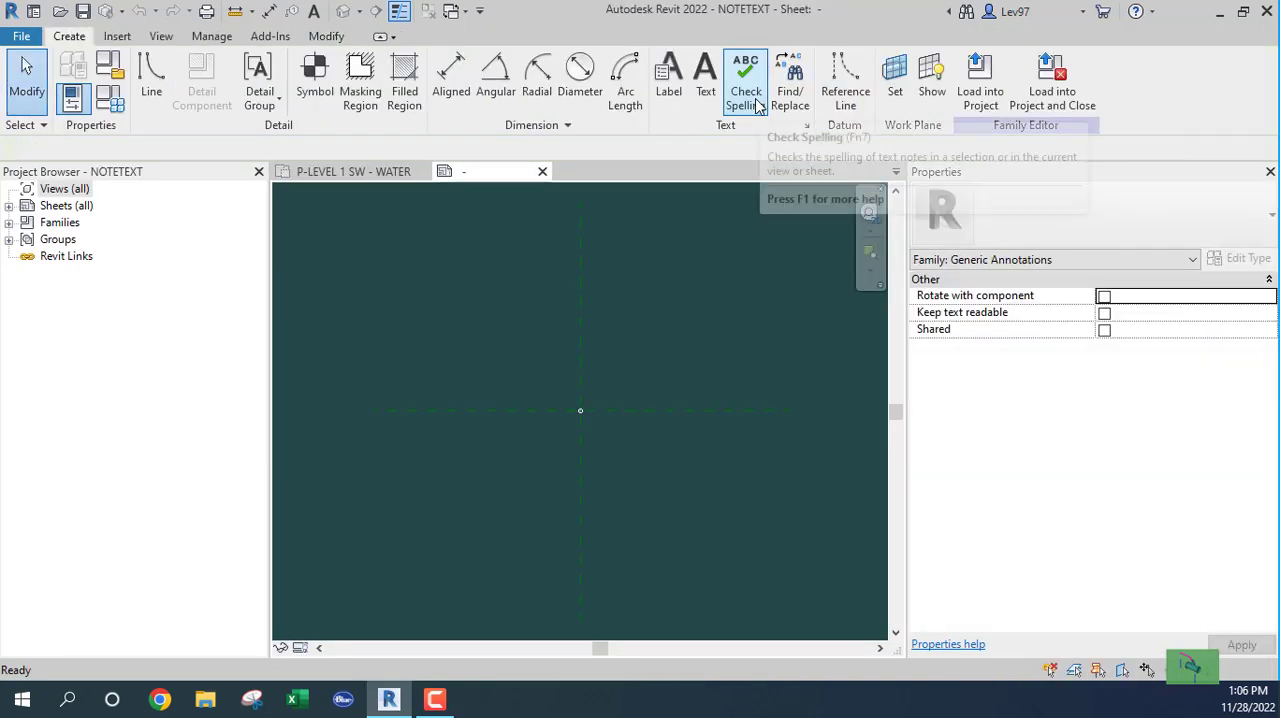
pyautogui.click(668, 80)
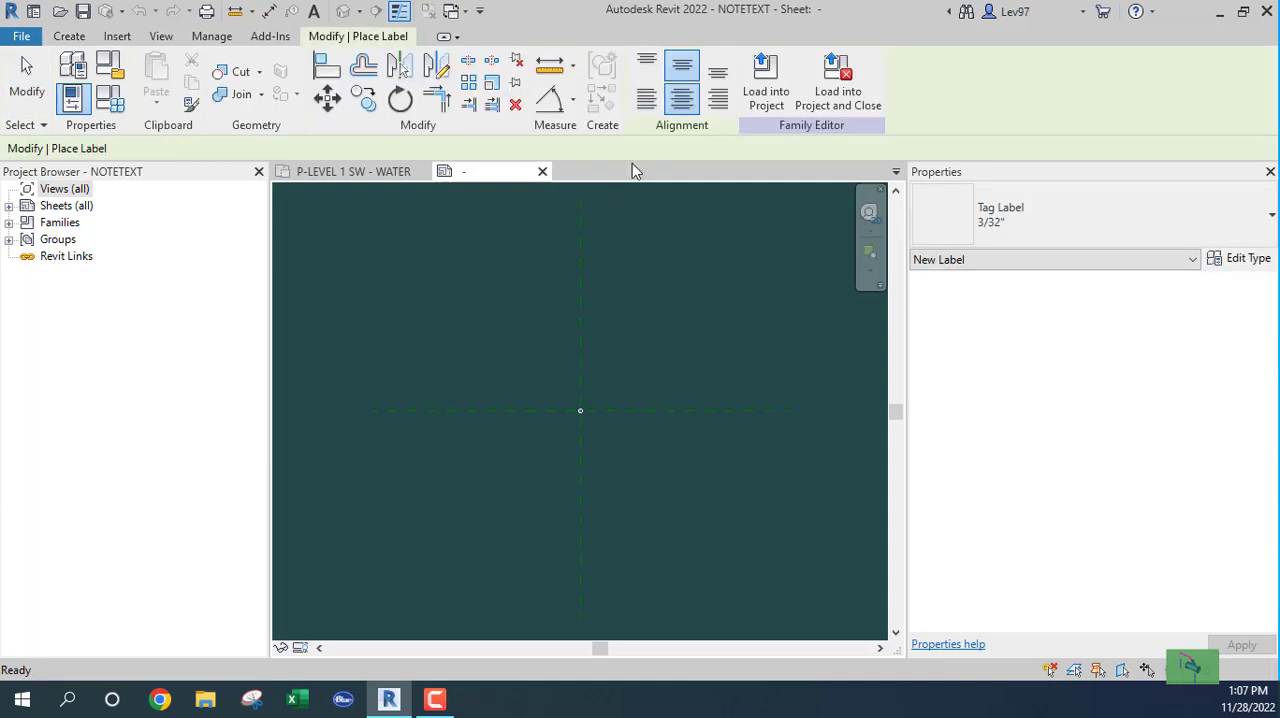
pyautogui.press('Escape')
pyautogui.scroll(8, 590, 434)
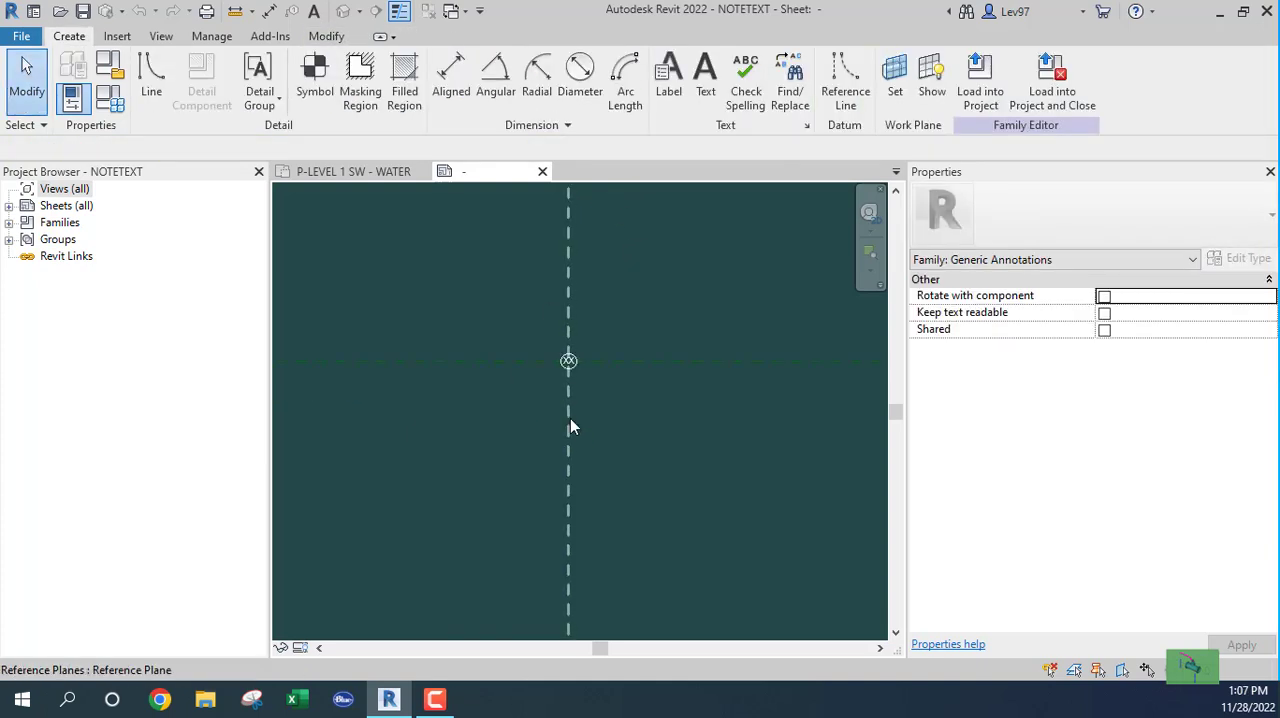
# Step: Make SHEET_NOTE_NUMBER an instance parameter through the label settings of the XX label inside the circle
pyautogui.click(574, 314)
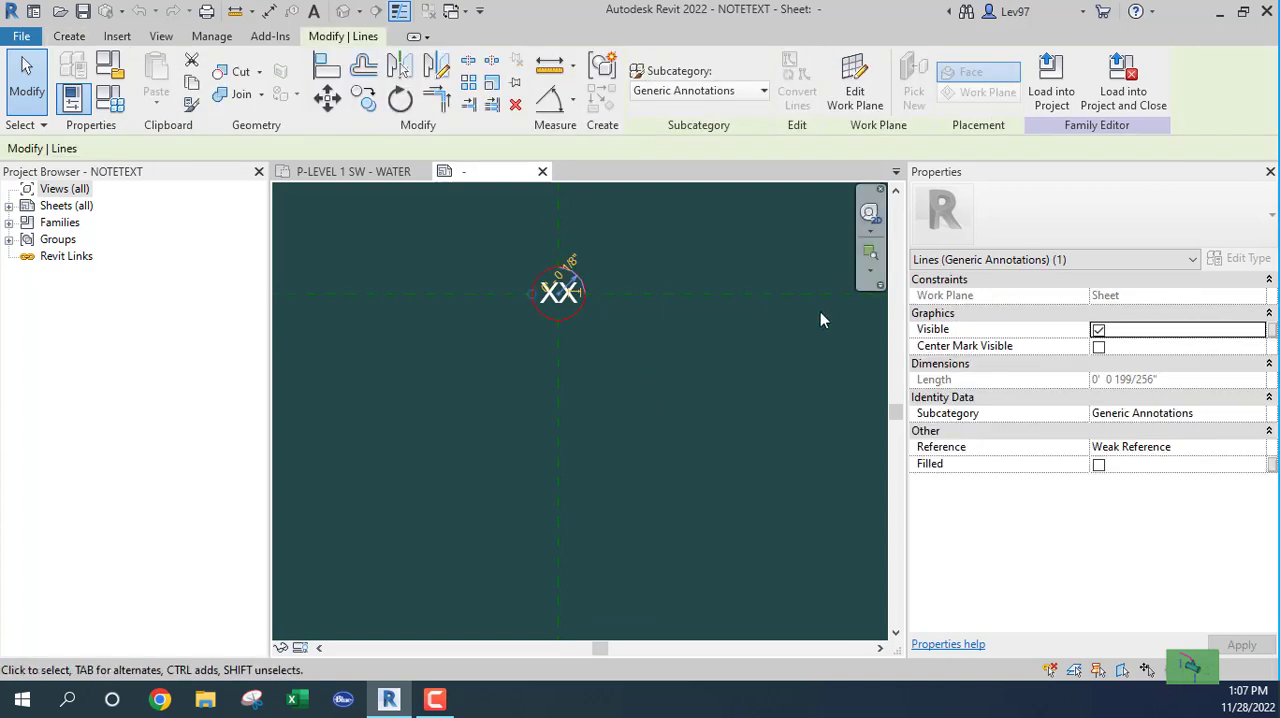
pyautogui.click(720, 410)
pyautogui.click(545, 296)
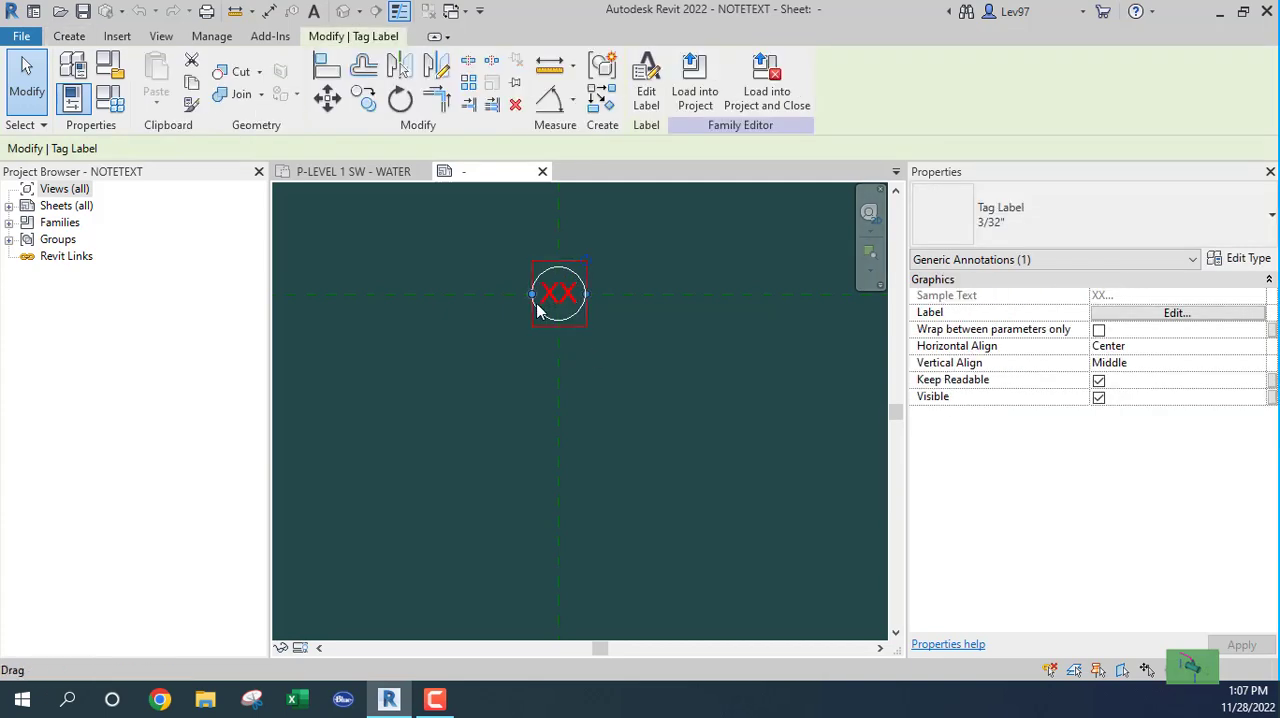
pyautogui.click(643, 85)
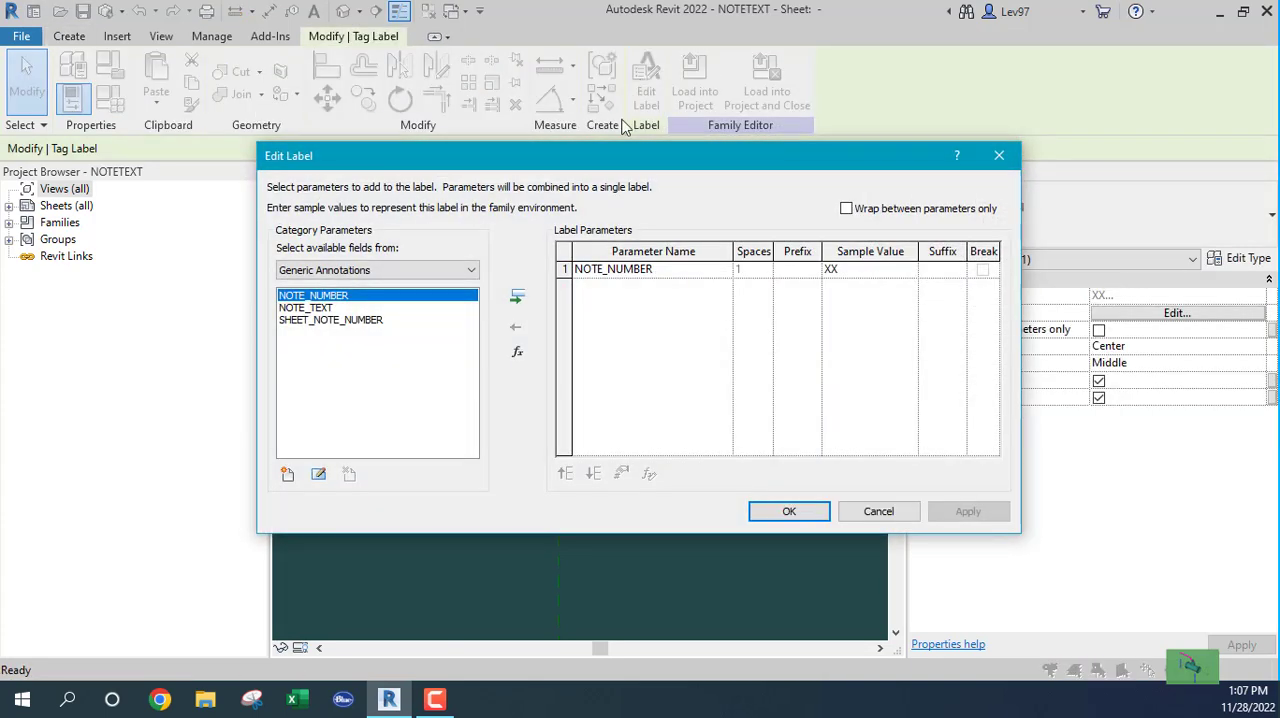
pyautogui.click(297, 322)
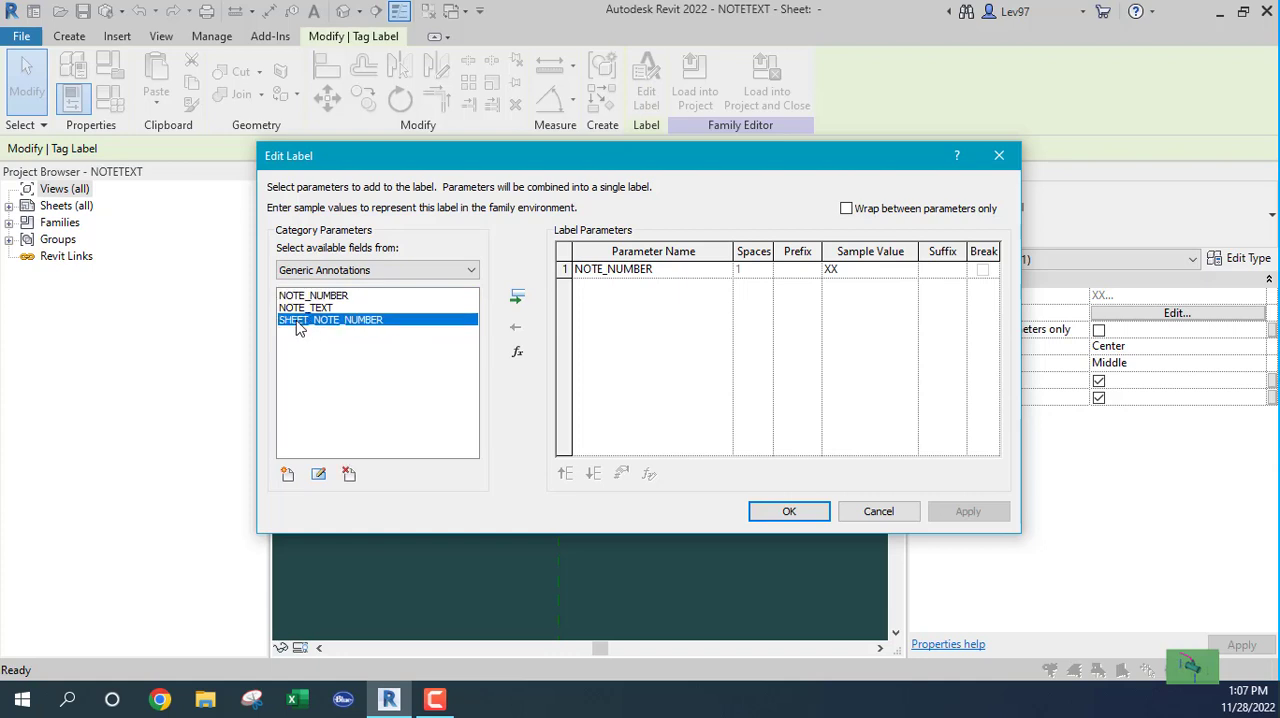
pyautogui.click(318, 476)
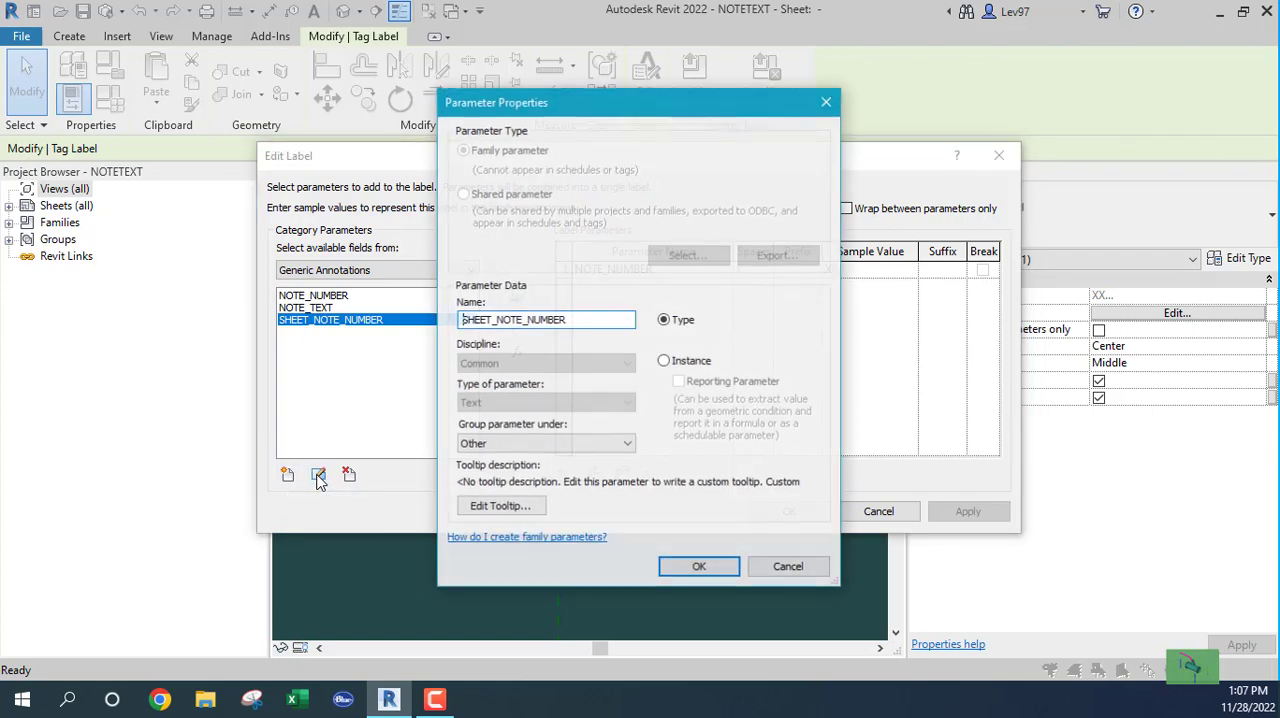
pyautogui.click(664, 363)
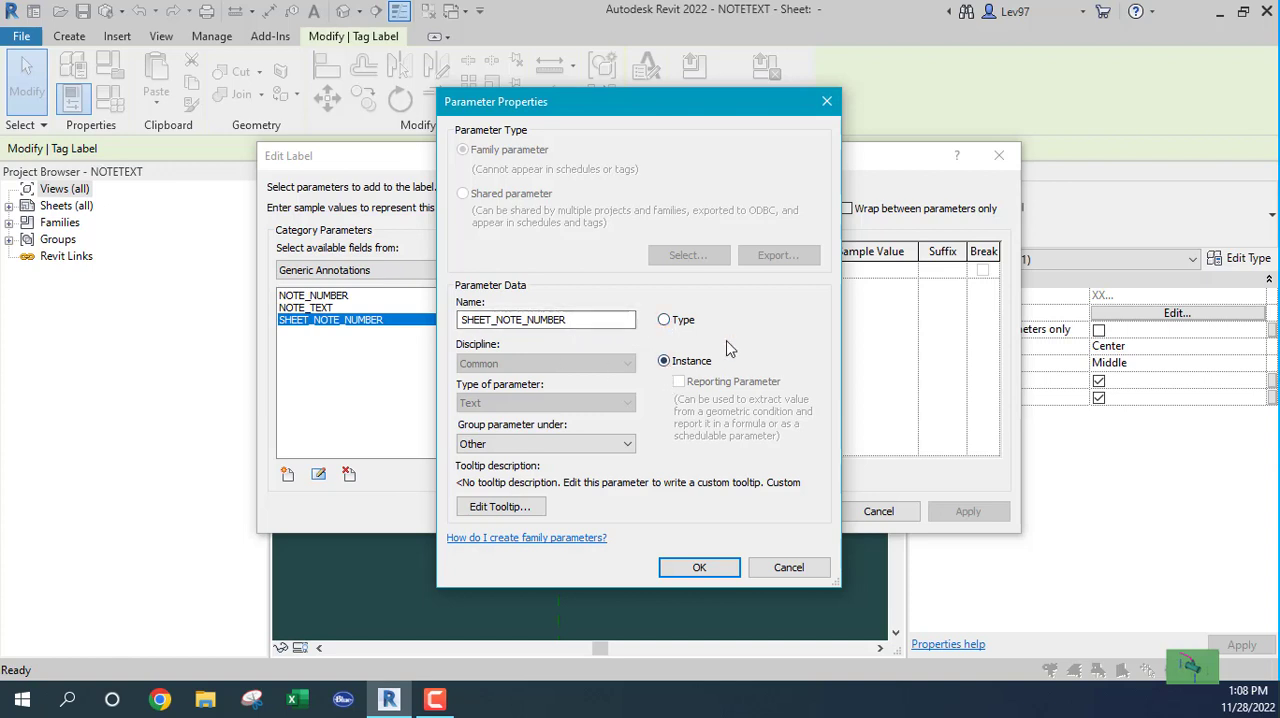
pyautogui.click(700, 567)
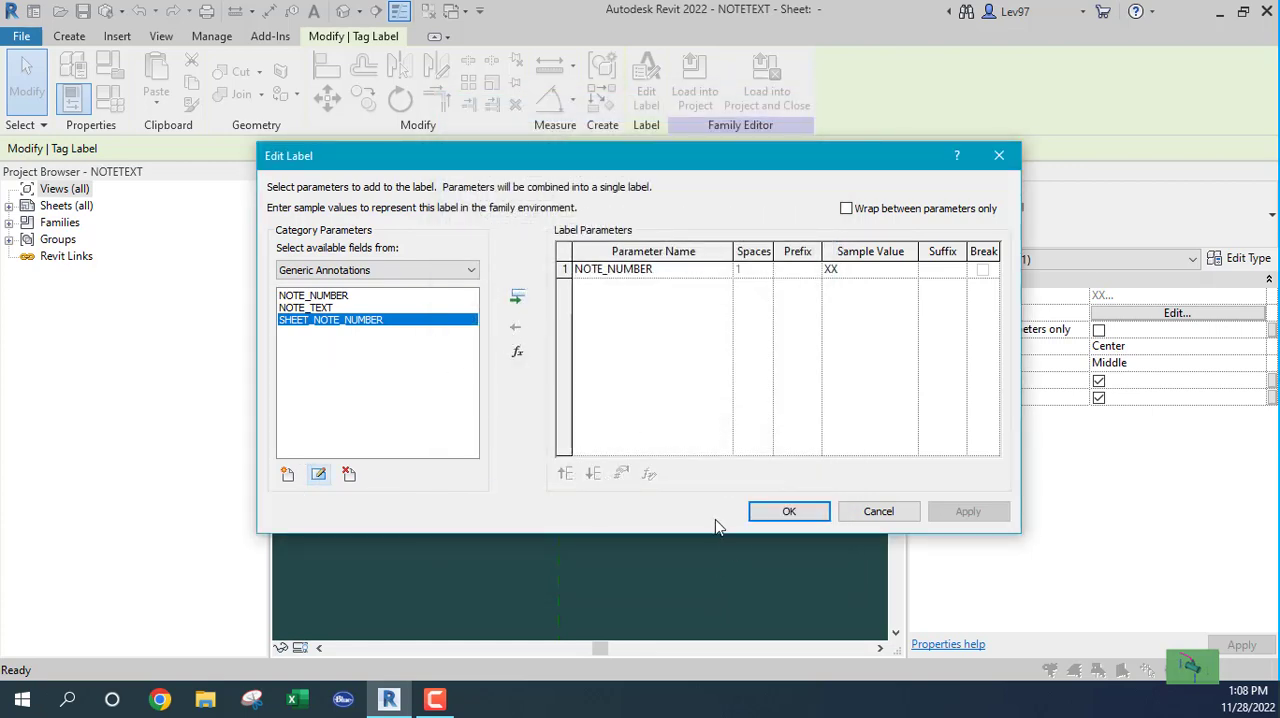
pyautogui.click(790, 512)
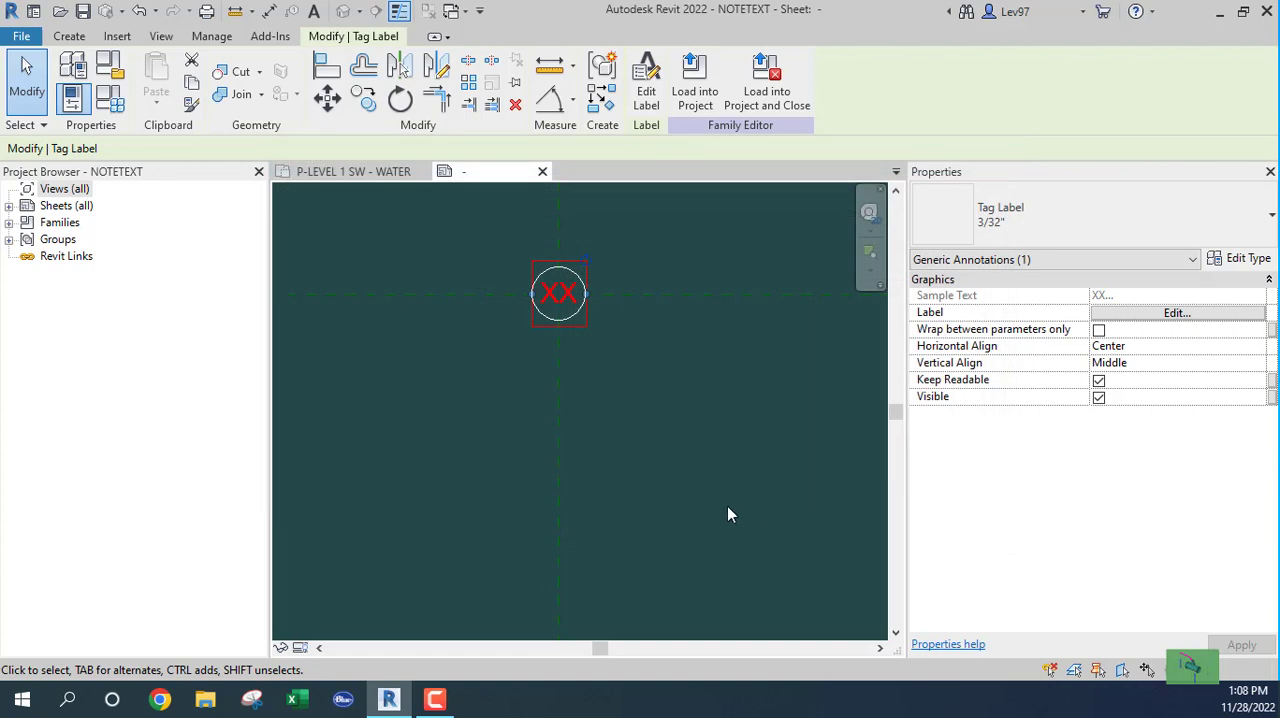
# Step: Save the family over NOTETEXT.rfa and reload it into the project, overwriting the existing version and its parameter values
pyautogui.click(768, 104)
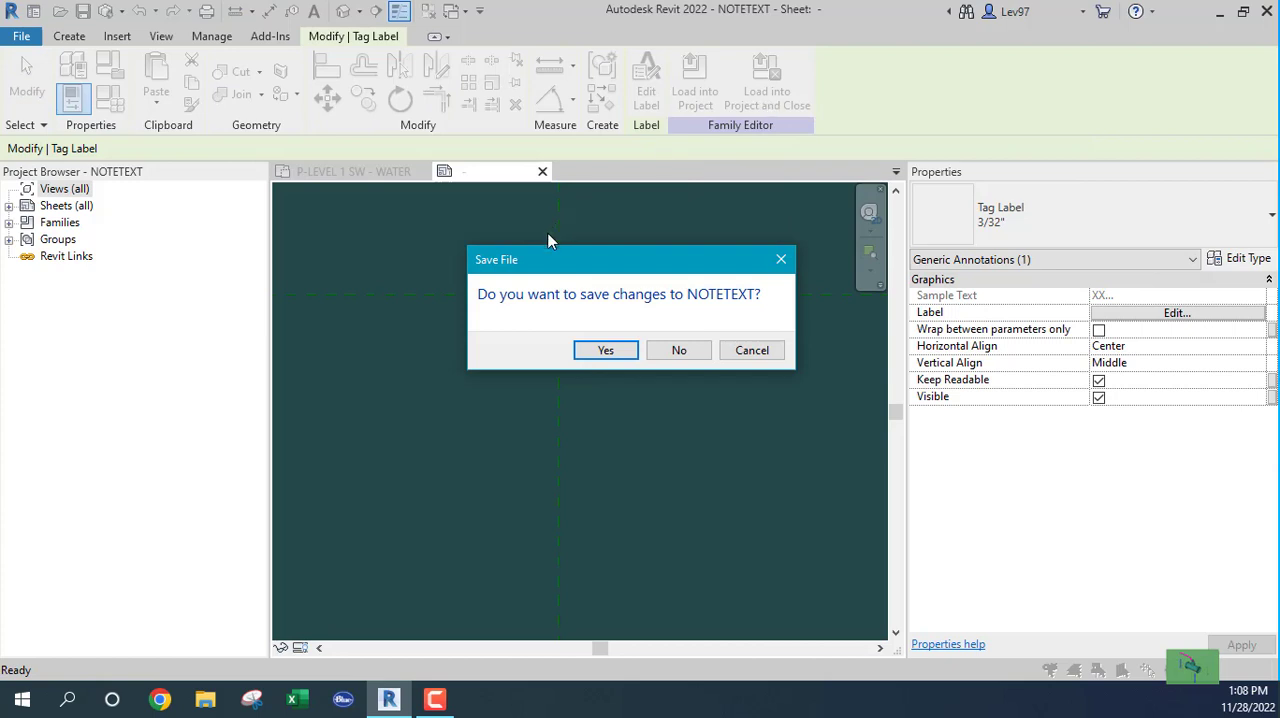
pyautogui.click(606, 350)
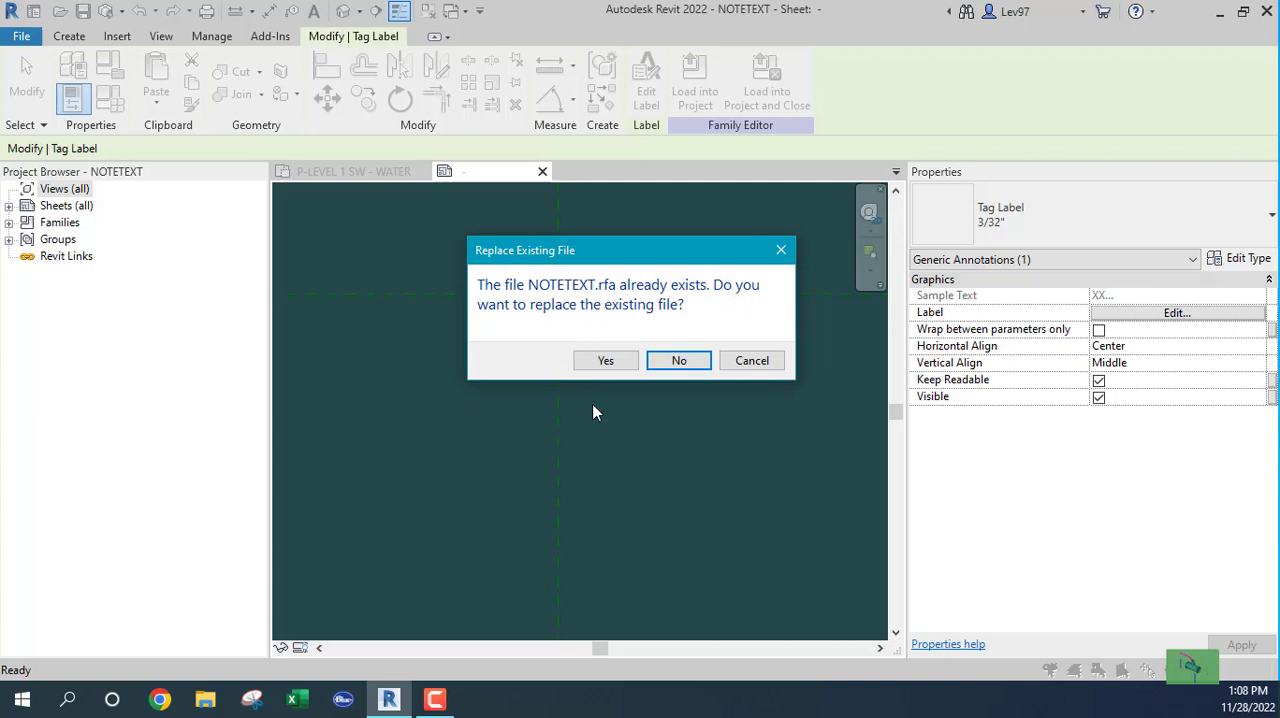
pyautogui.click(606, 360)
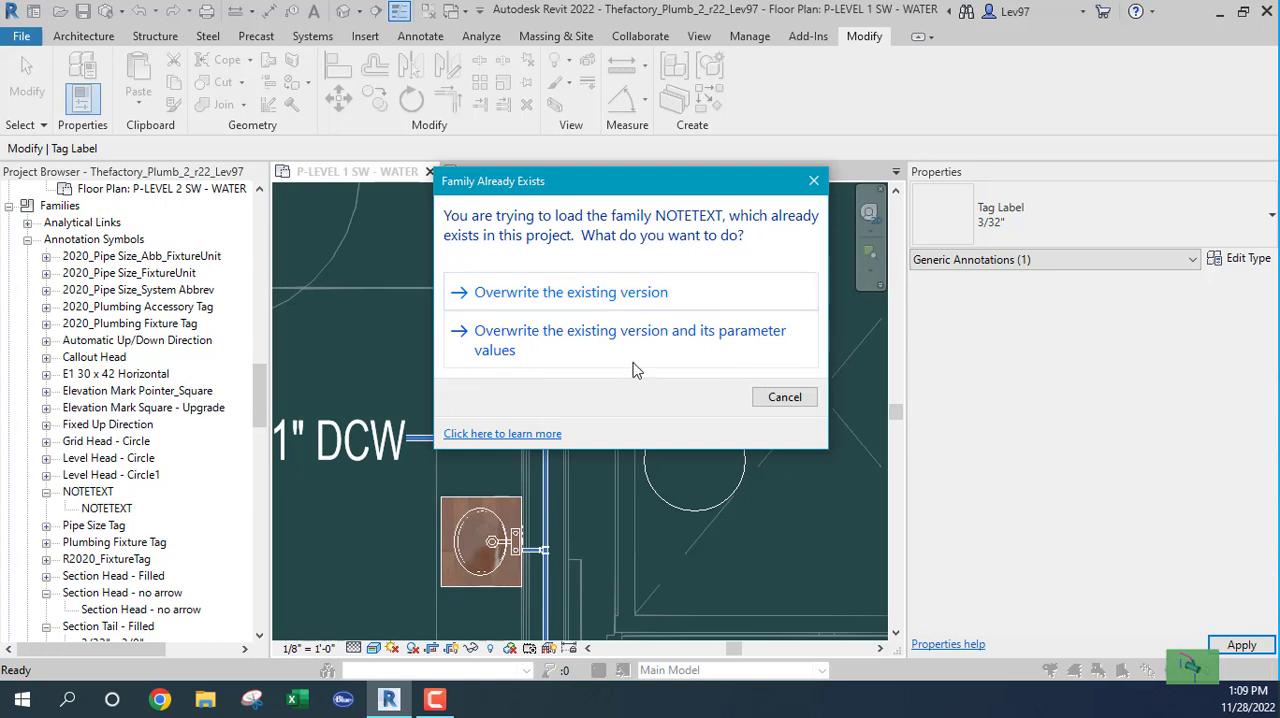
pyautogui.click(503, 344)
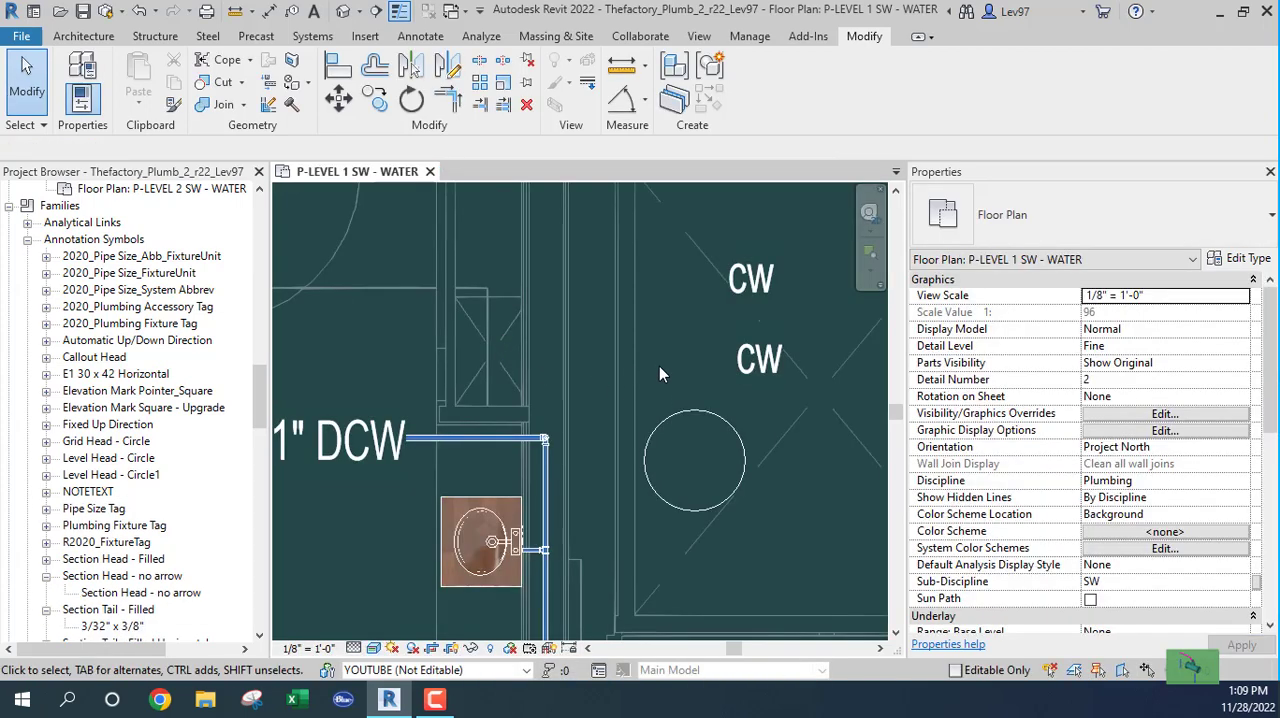
# Step: Set the NOTE_NUMBER of the placed NOTETEXT symbol to 1
pyautogui.moveTo(692, 329); pyautogui.dragTo(684, 276, button='middle')
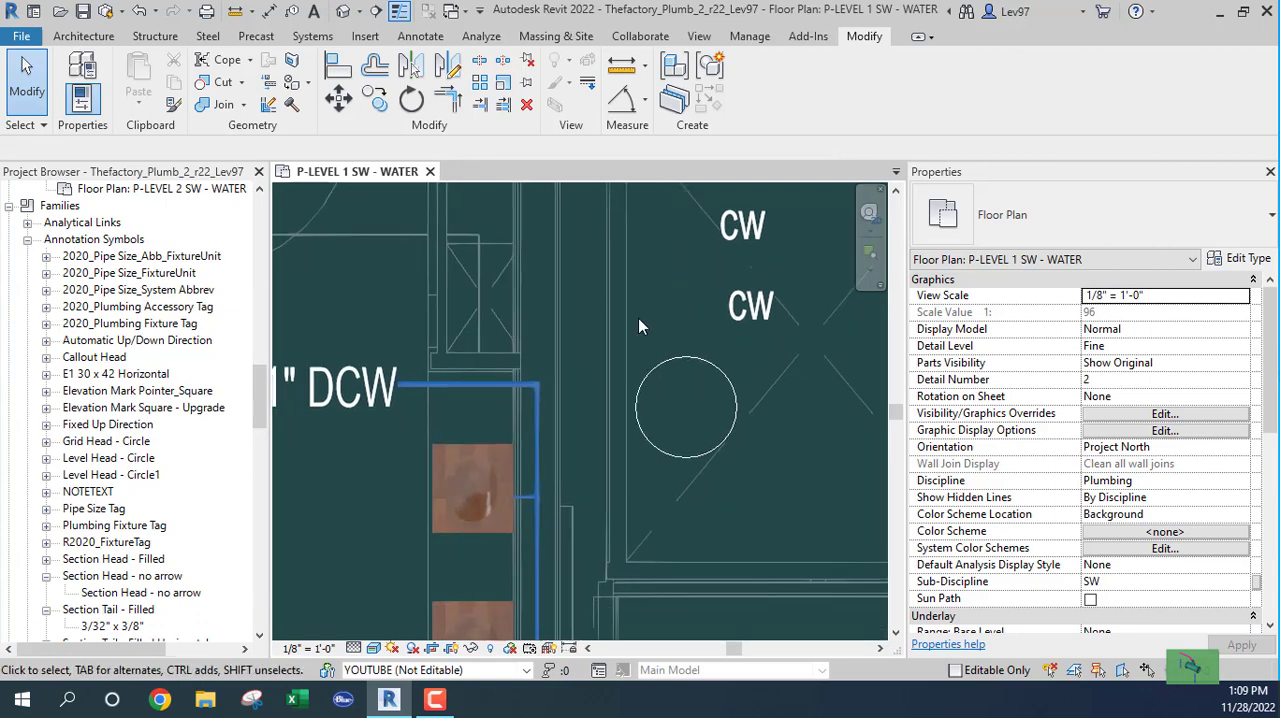
pyautogui.click(653, 378)
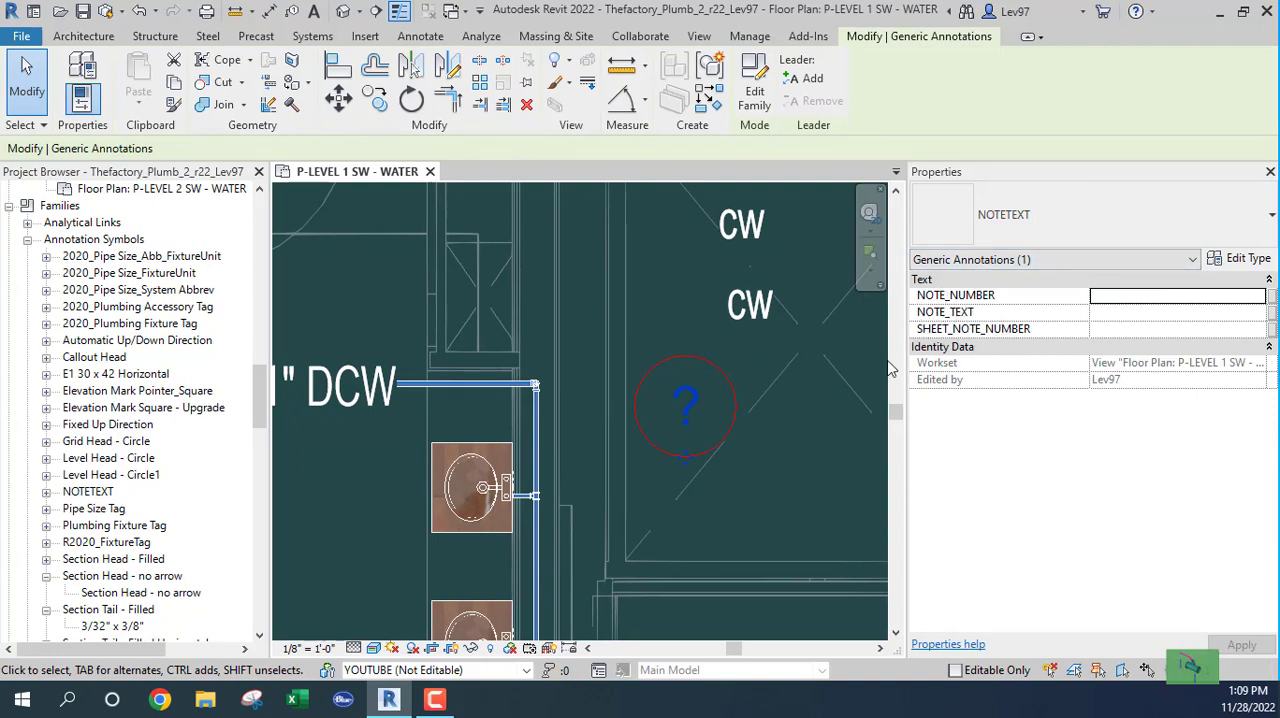
pyautogui.click(1116, 298)
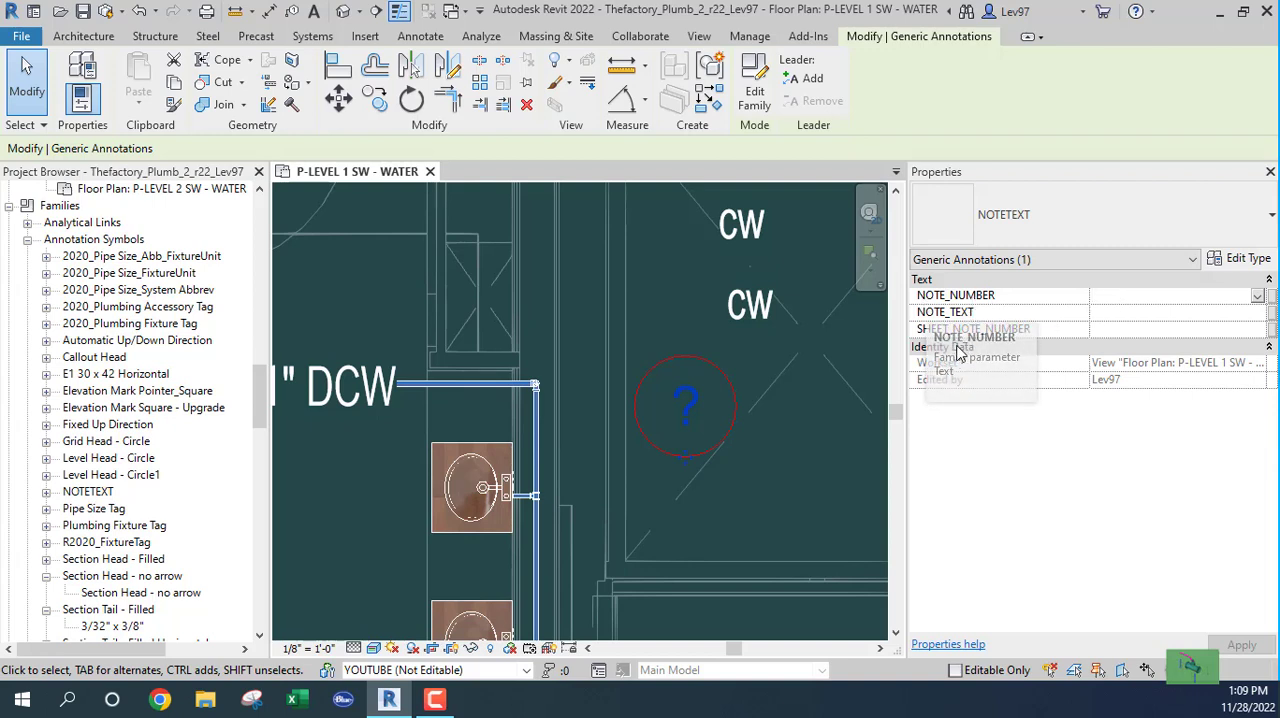
pyautogui.write('1')
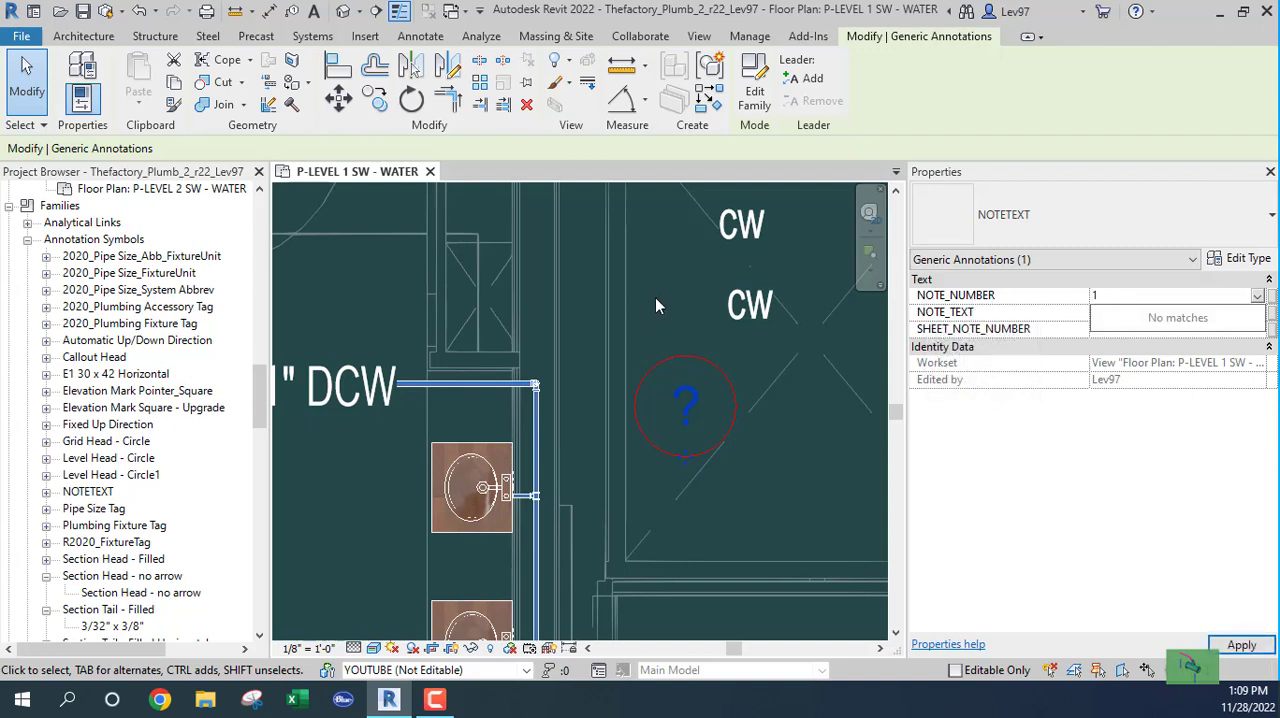
pyautogui.press('Return')
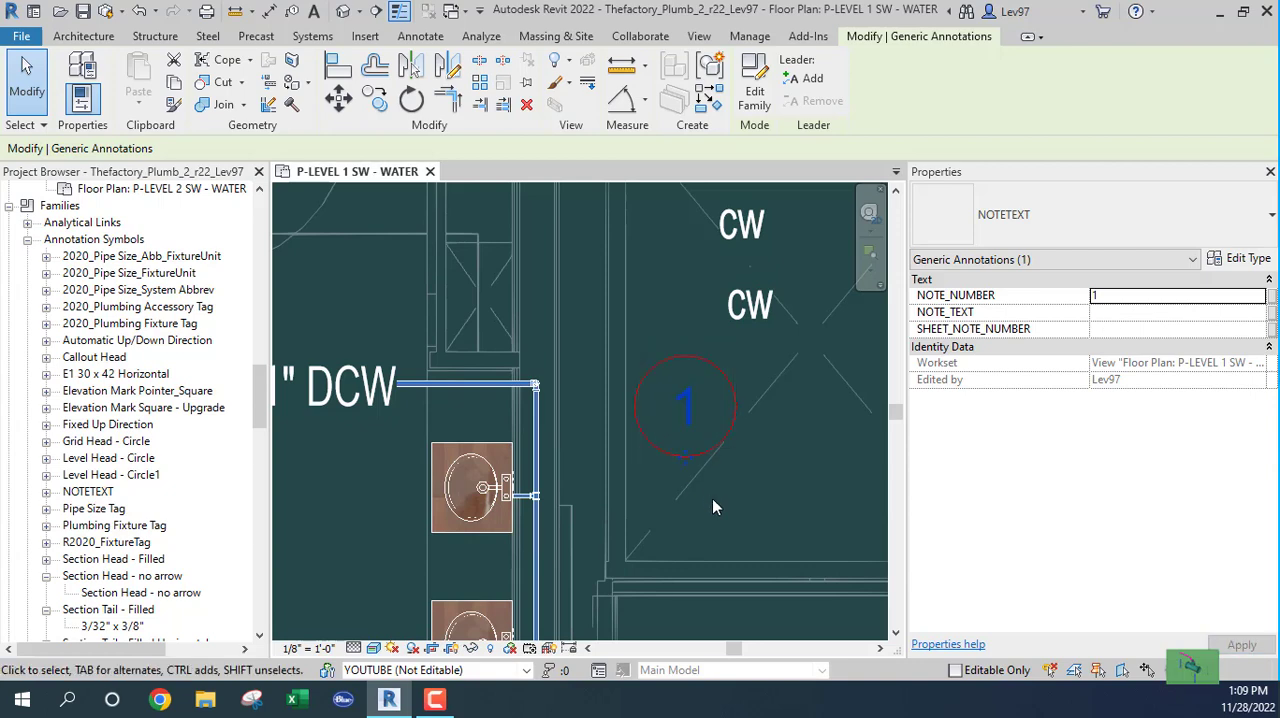
pyautogui.click(735, 526)
# Step: Set the NOTE_NUMBER of the circled note symbol to 13 and check how the number fits in the circle
pyautogui.click(702, 465)
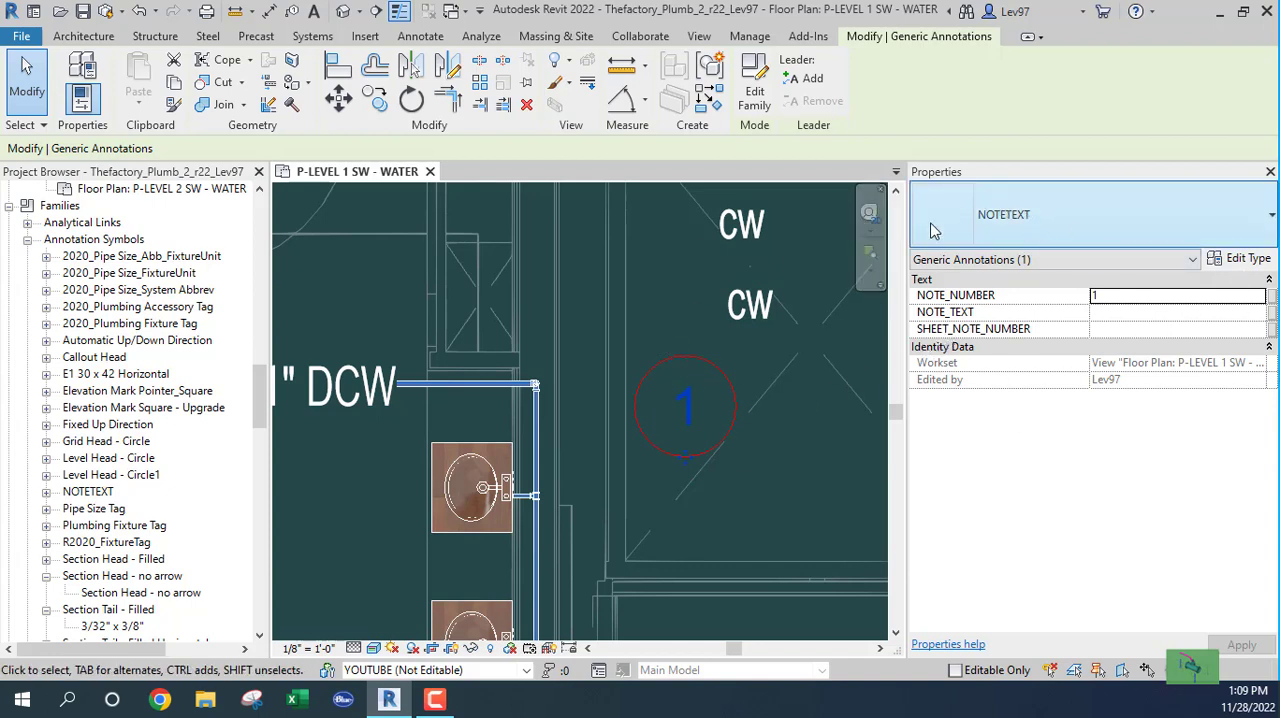
pyautogui.click(1133, 298)
pyautogui.write('13')
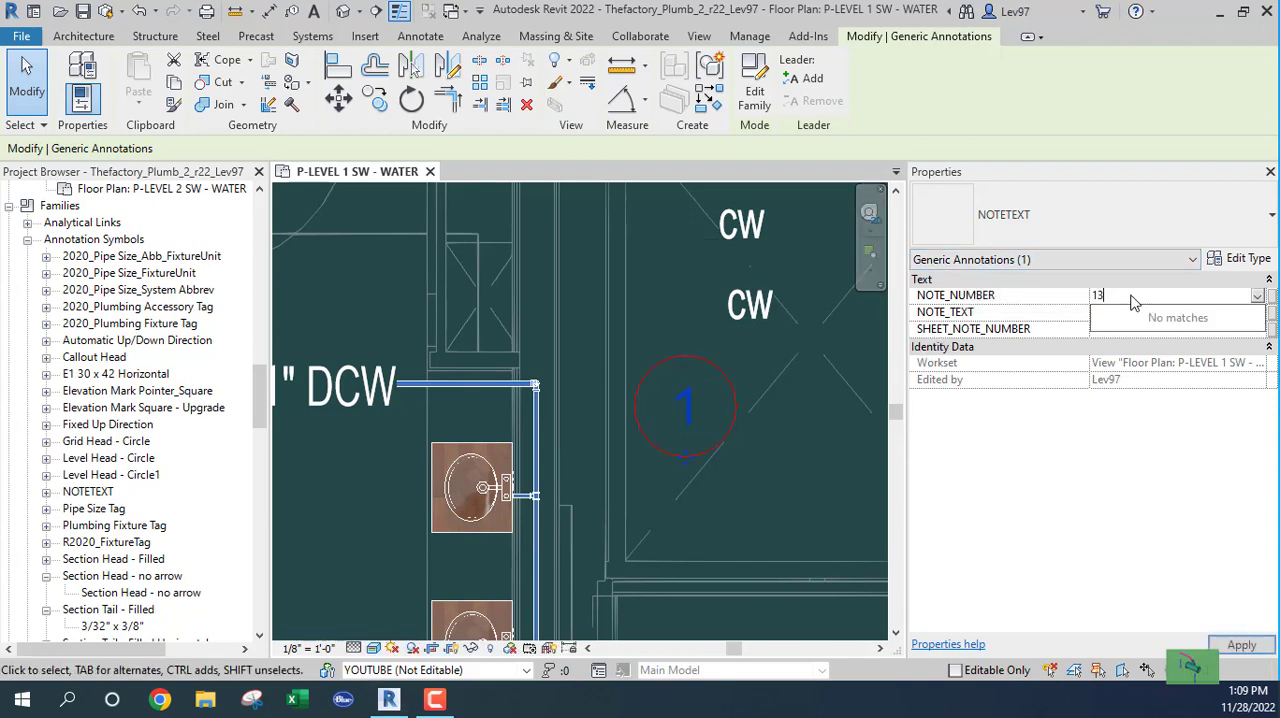
pyautogui.press('Return')
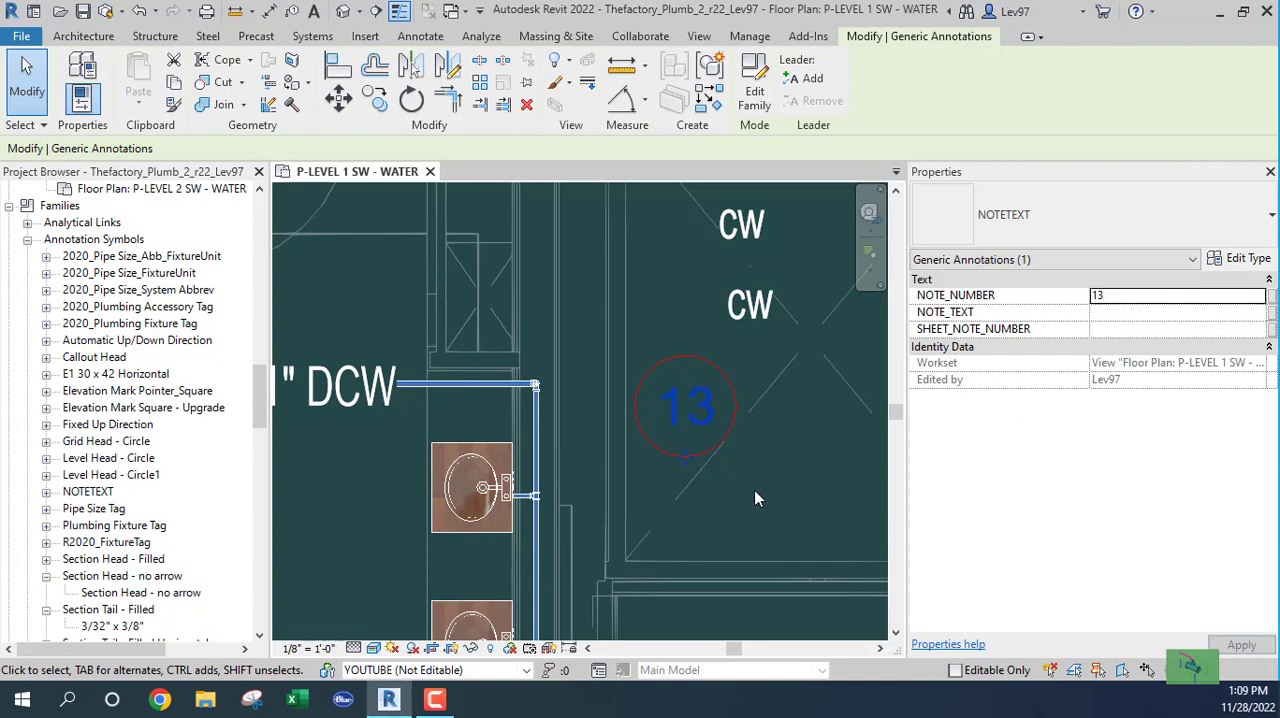
pyautogui.scroll(2, 737, 463)
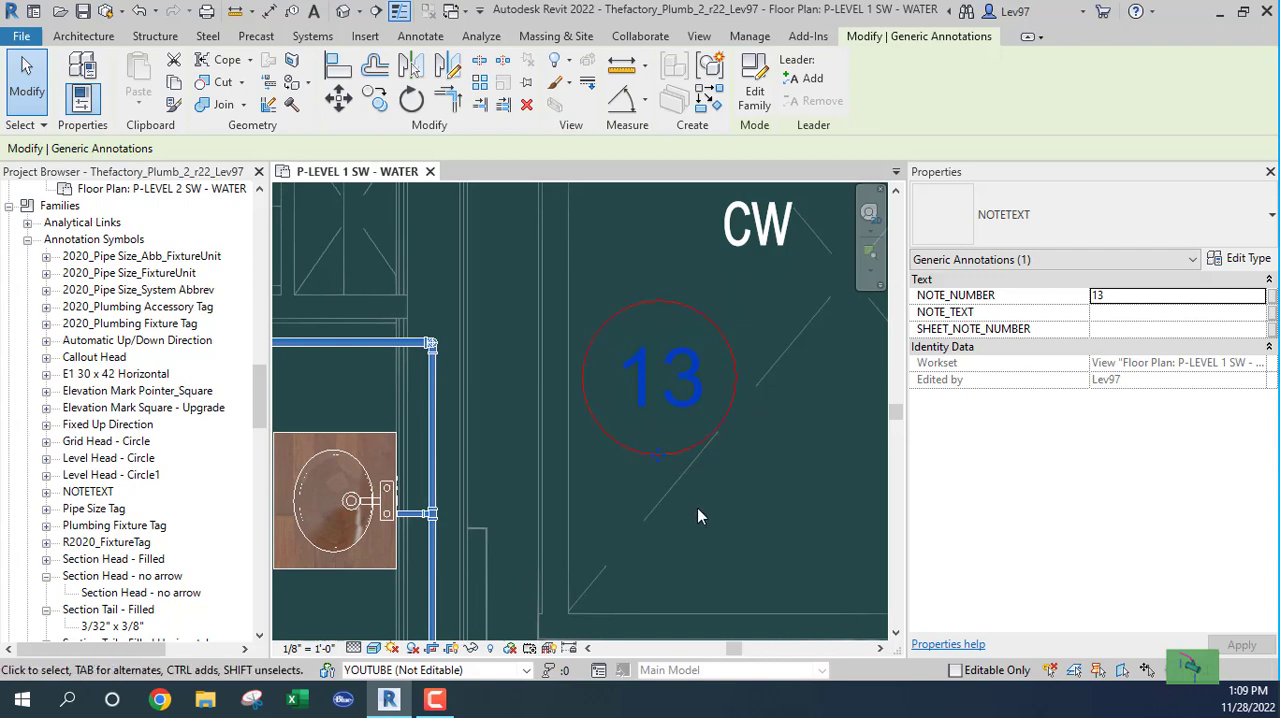
pyautogui.moveTo(736, 519); pyautogui.dragTo(827, 496, button='middle')
pyautogui.scroll(-1, 827, 495)
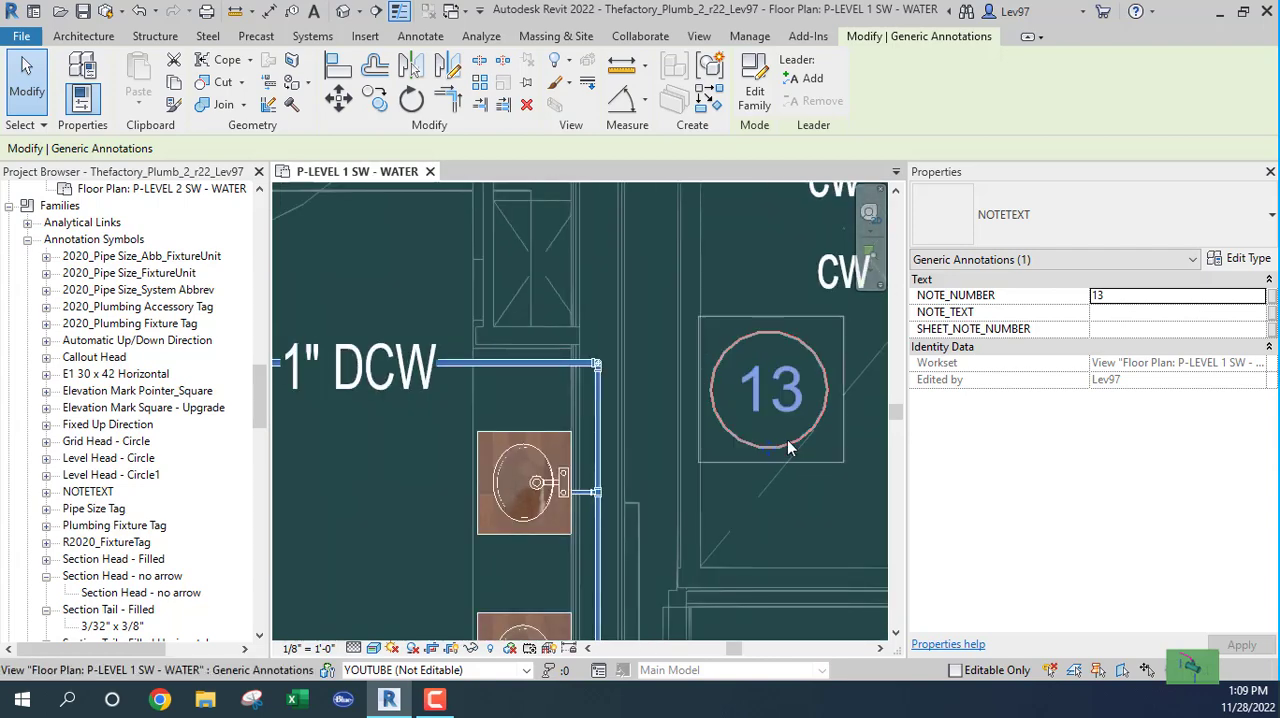
pyautogui.moveTo(825, 521); pyautogui.dragTo(722, 550, button='middle')
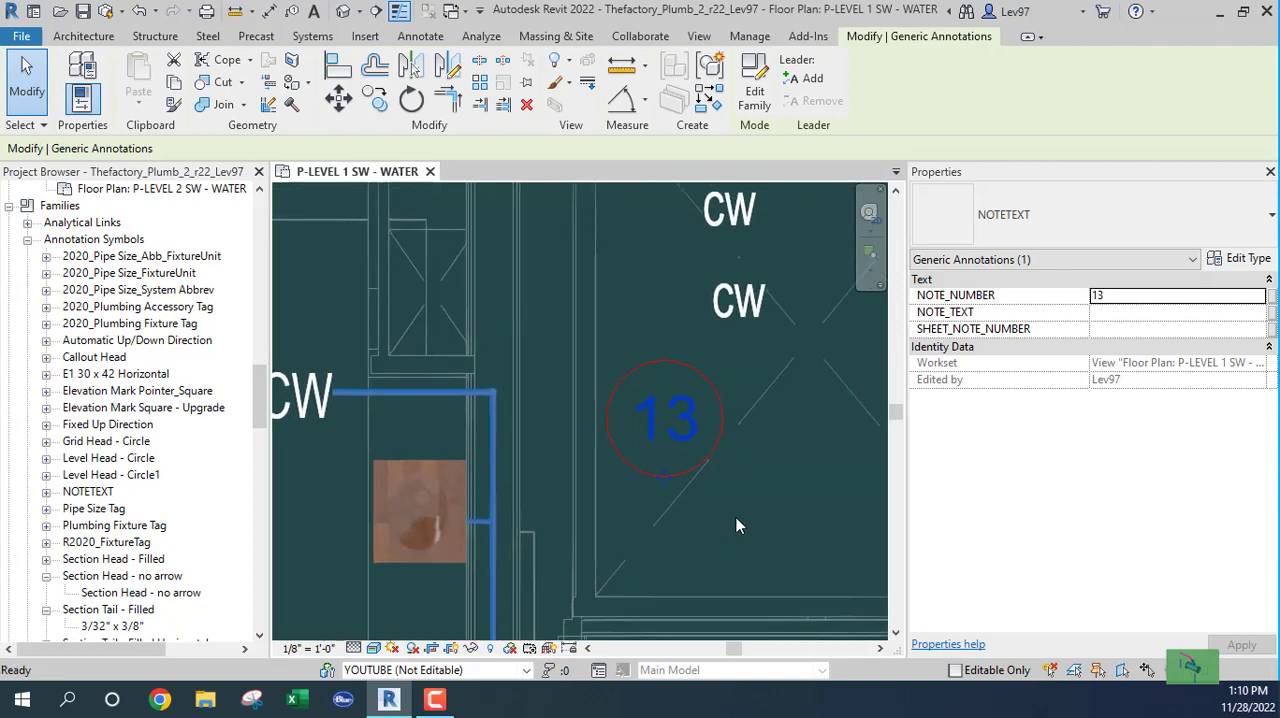
pyautogui.click(736, 517)
# Step: Enter TEXT as the NOTE_TEXT value of the note symbol numbered 13
pyautogui.click(652, 471)
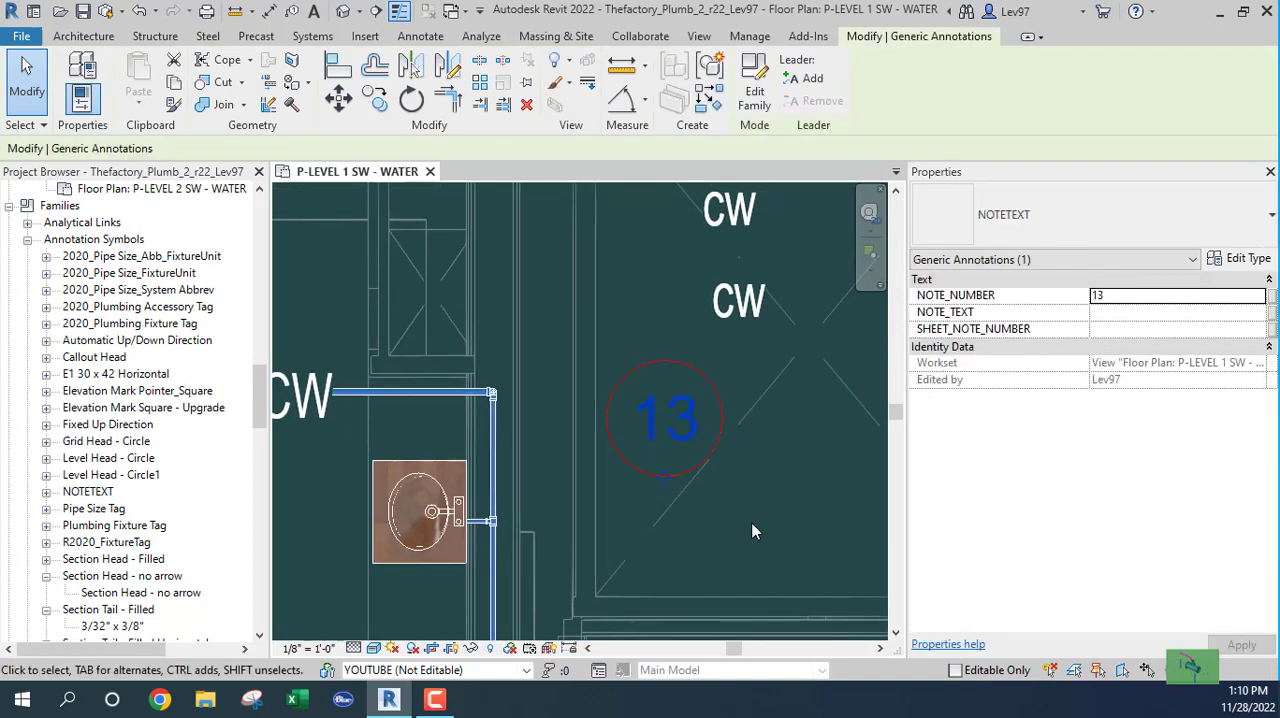
pyautogui.click(1112, 320)
pyautogui.write('TEXT')
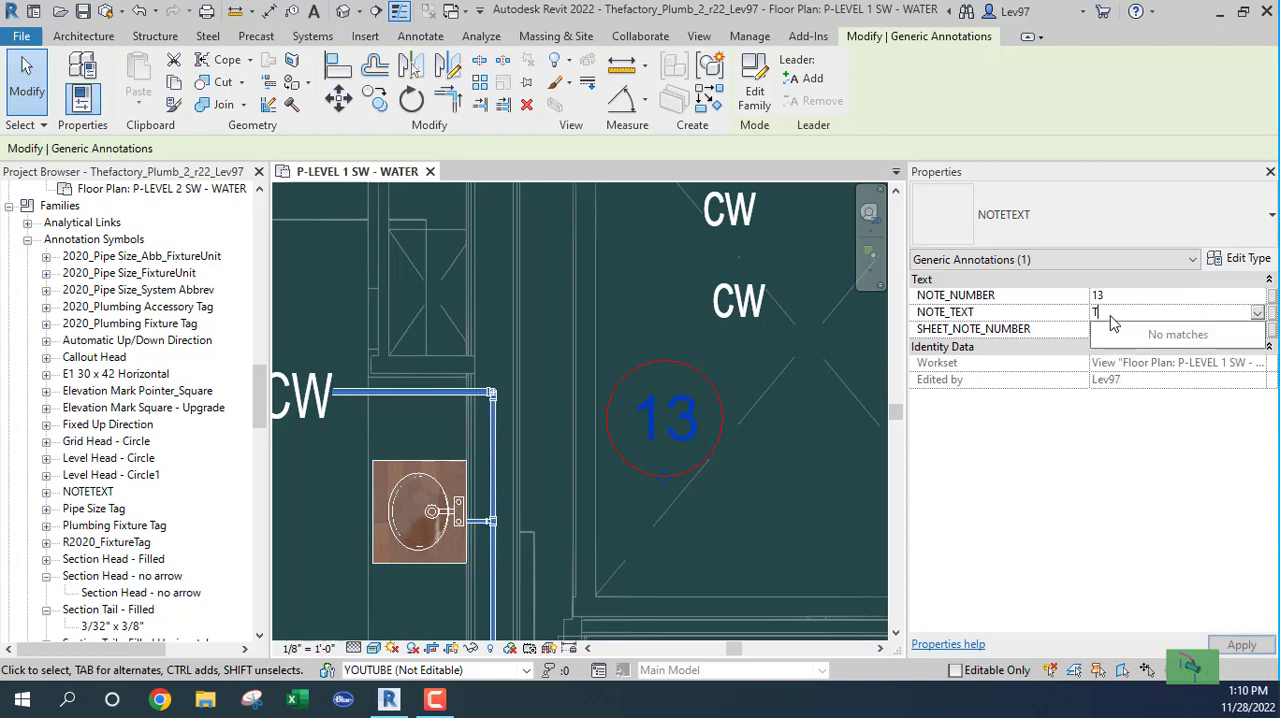
pyautogui.click(755, 545)
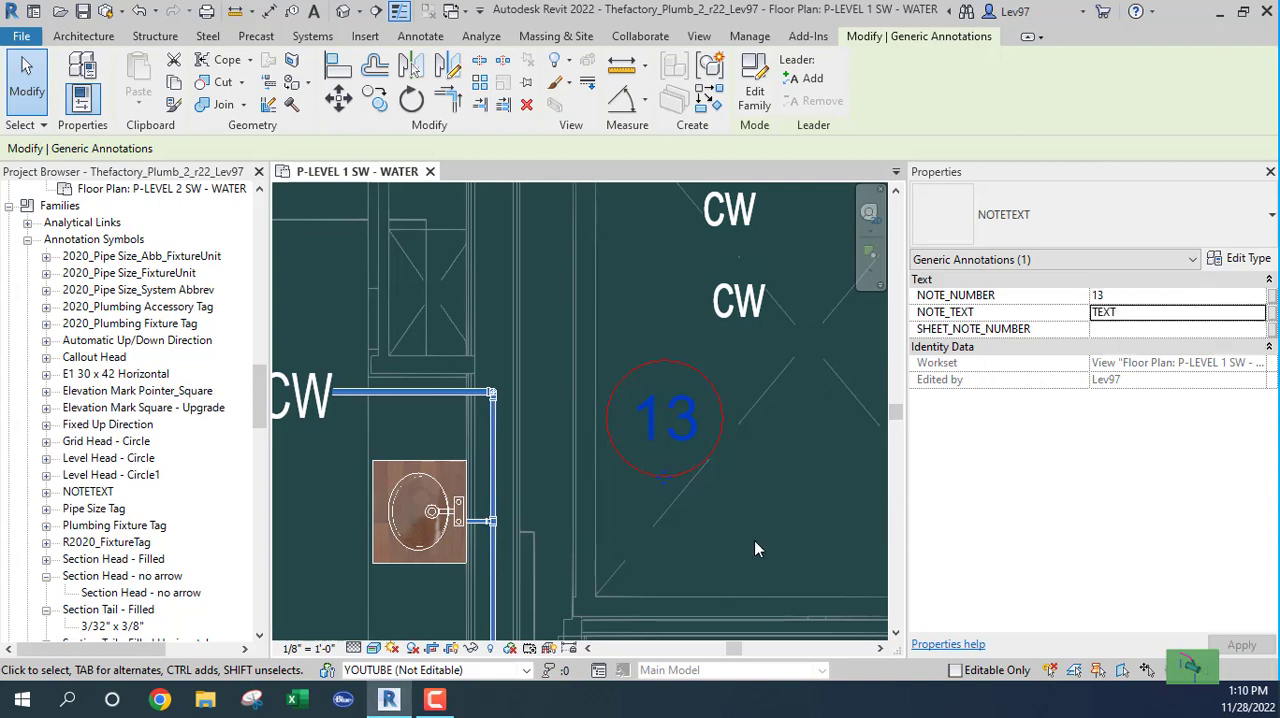
# Step: Set the SHEET_NOTE_NUMBER of the circled note symbol 13 to P101, matching the SW LEVEL 1 sheet number
pyautogui.click(679, 425)
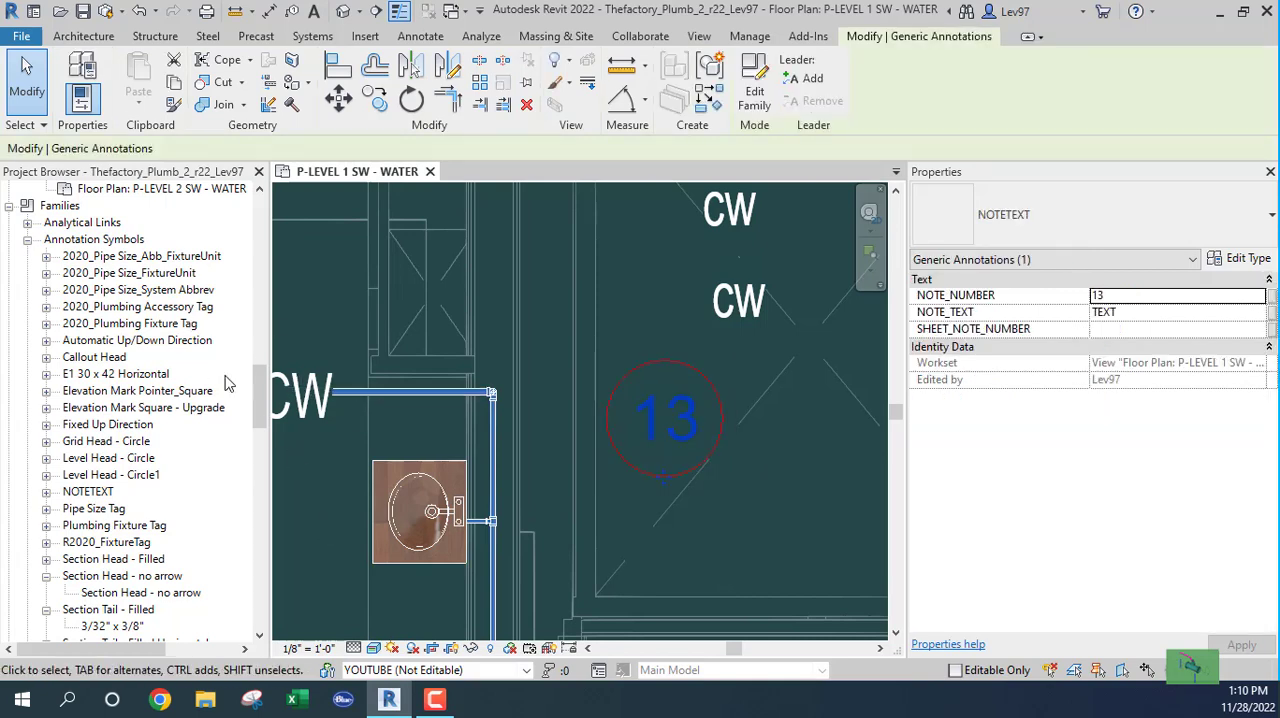
pyautogui.moveTo(258, 407)
pyautogui.mouseDown()
pyautogui.moveTo(276, 600)
pyautogui.moveTo(279, 379)
pyautogui.mouseUp()
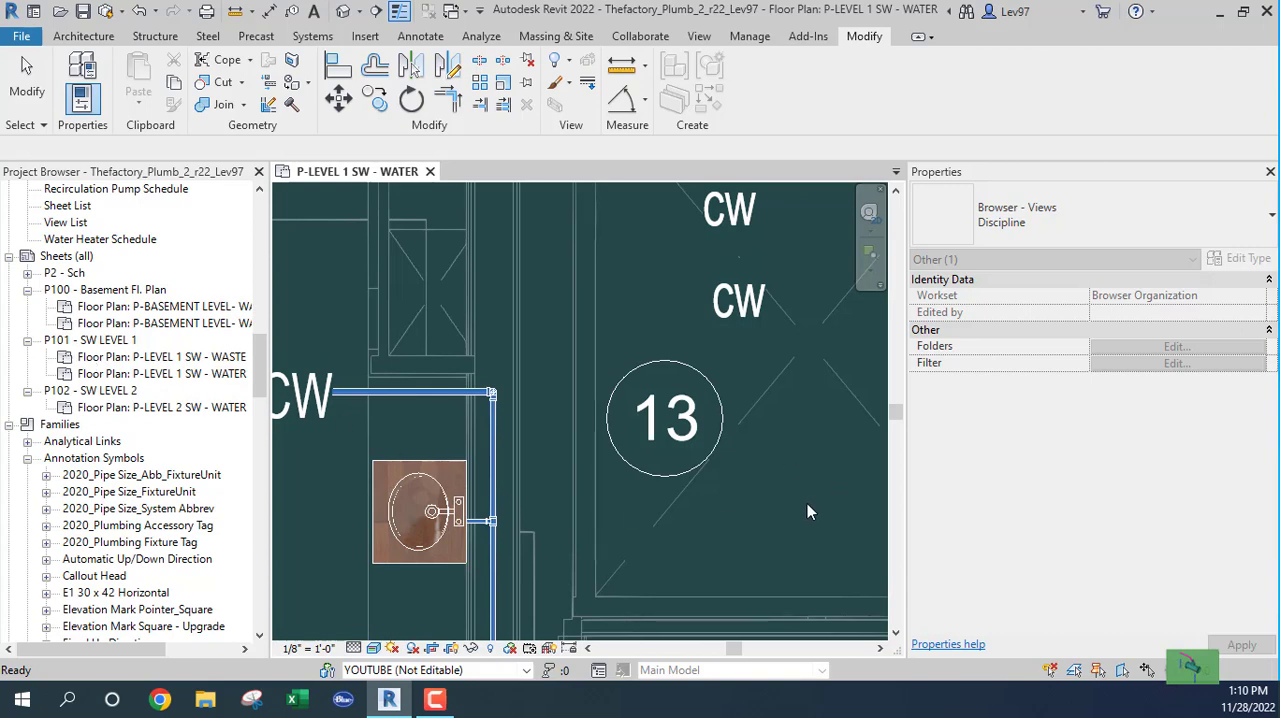
pyautogui.click(762, 539)
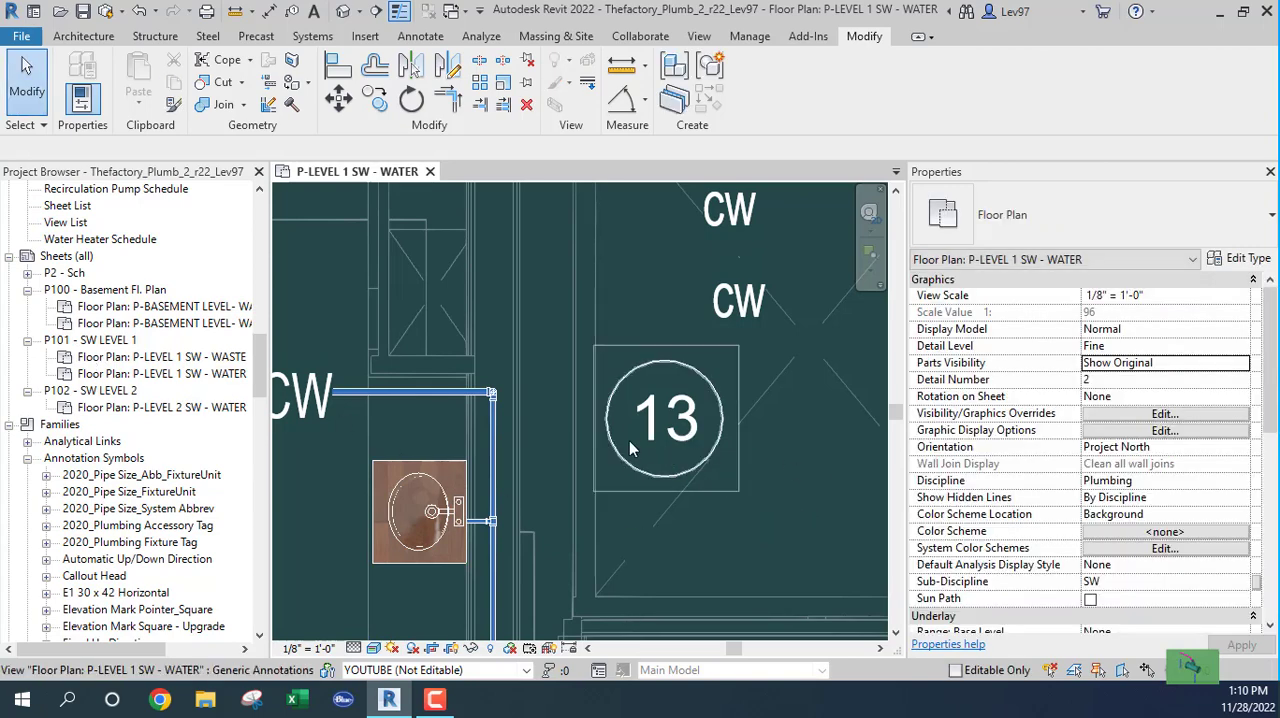
pyautogui.click(646, 435)
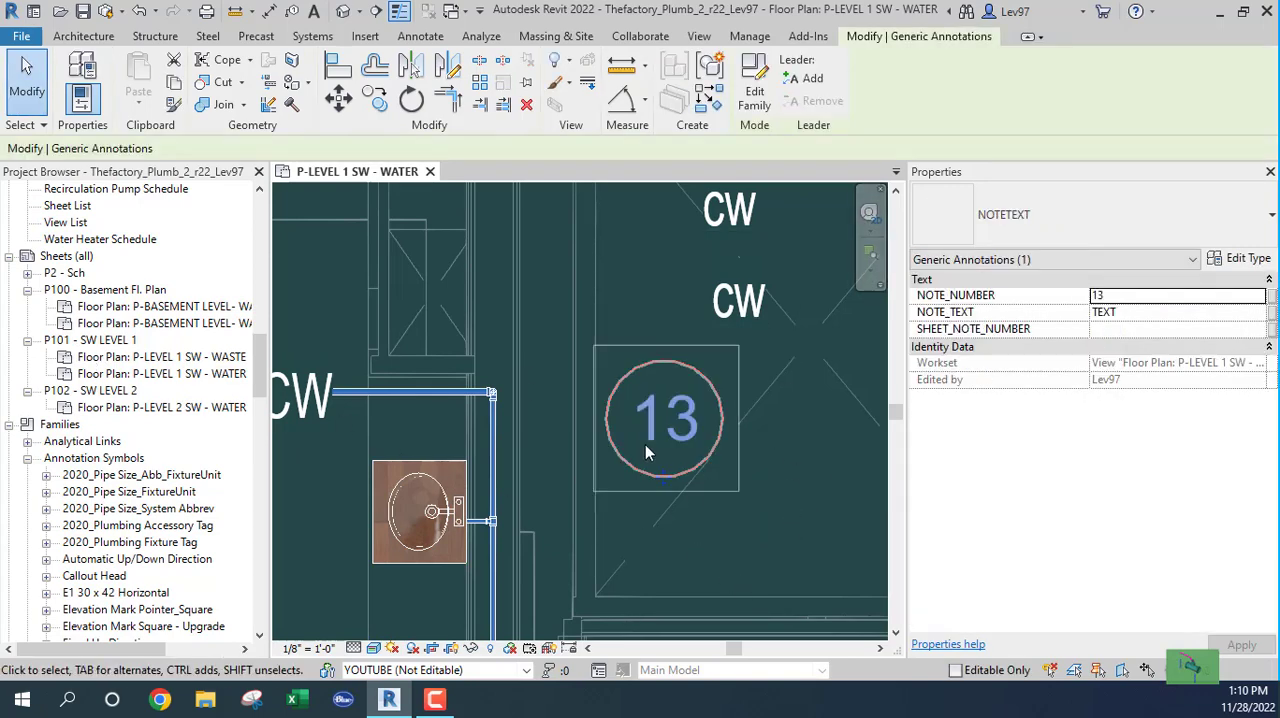
pyautogui.click(1127, 330)
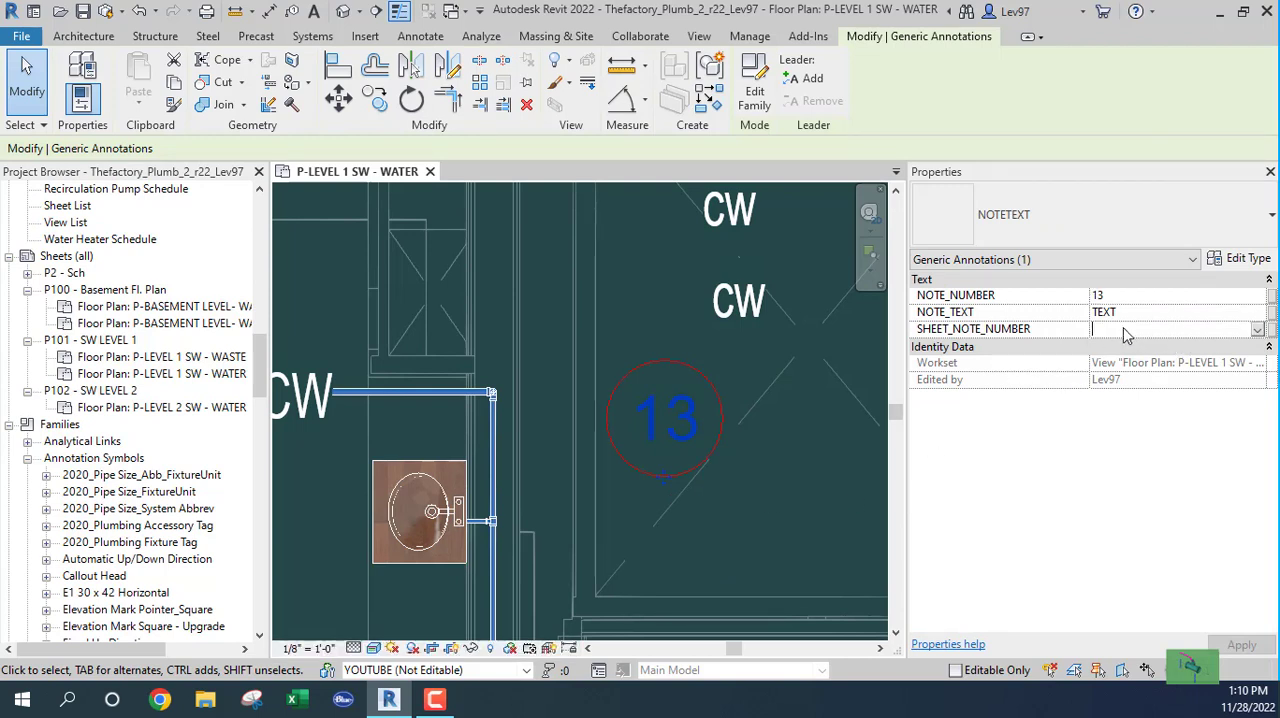
pyautogui.write('P101')
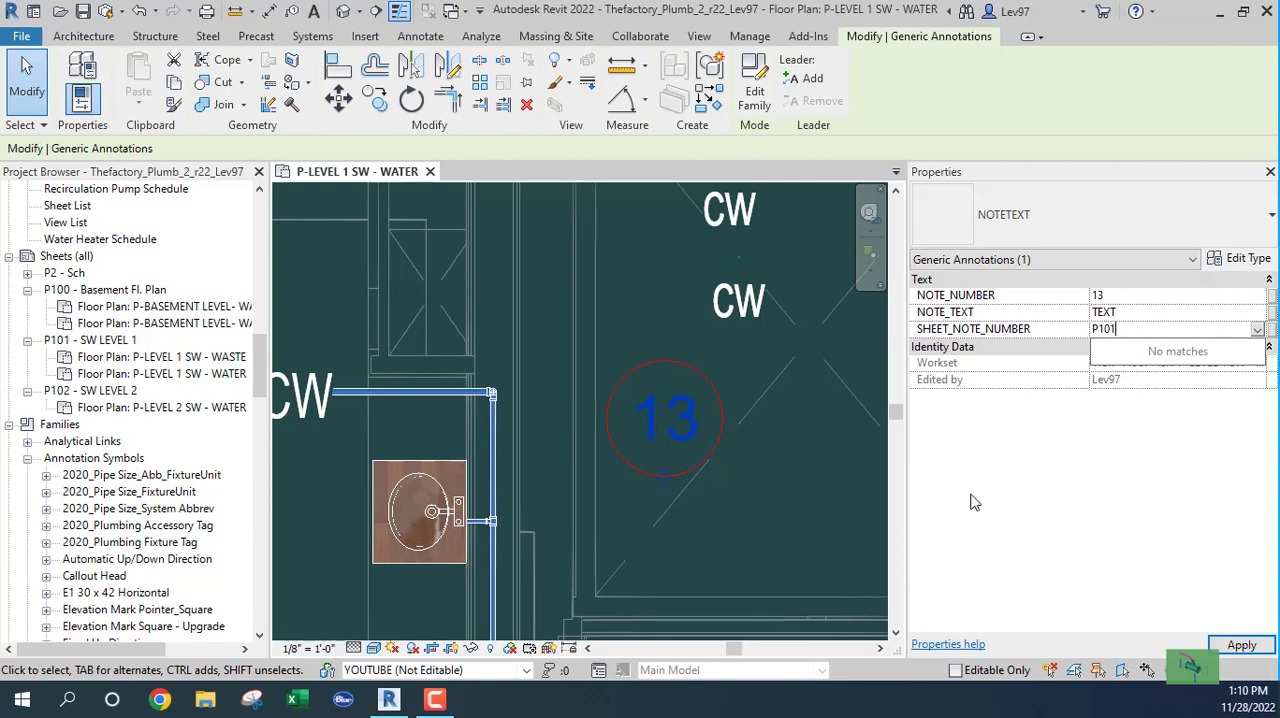
pyautogui.click(711, 516)
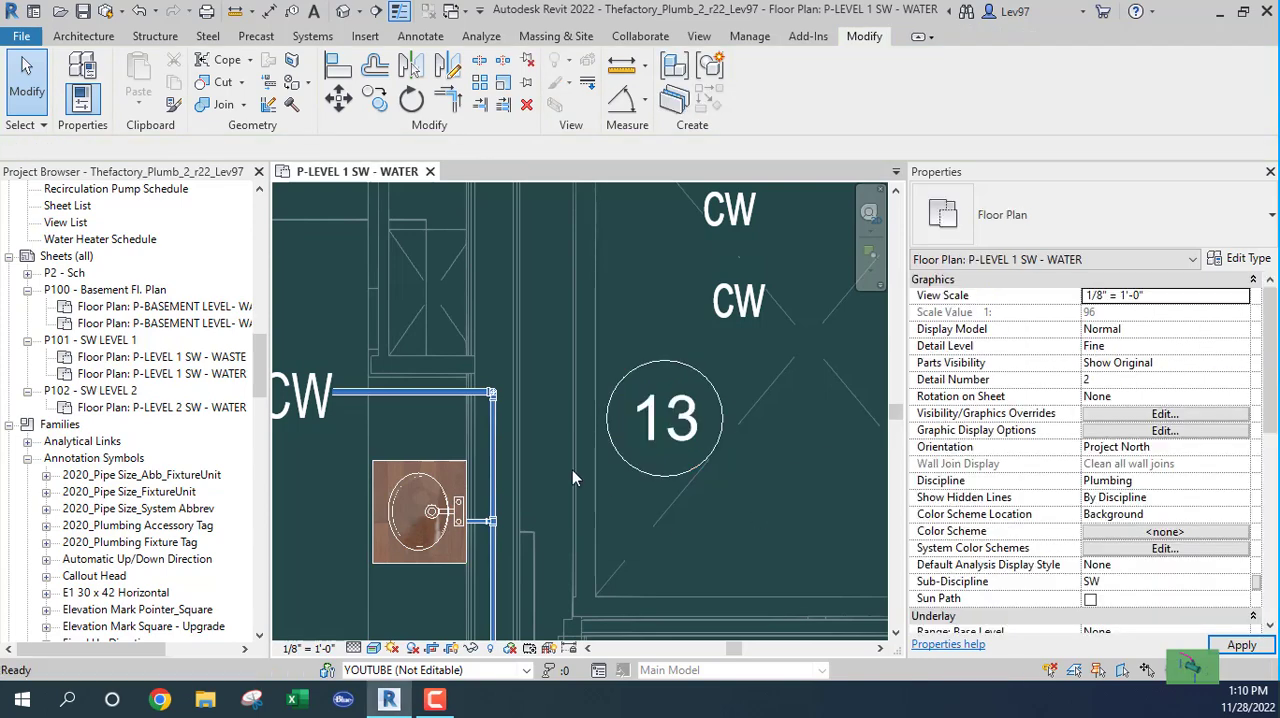
# Step: Examine how note 13 appears on sheet P101 - SW LEVEL 1 and return to the P-LEVEL 1 SW - WATER plan
pyautogui.doubleClick(93, 358)
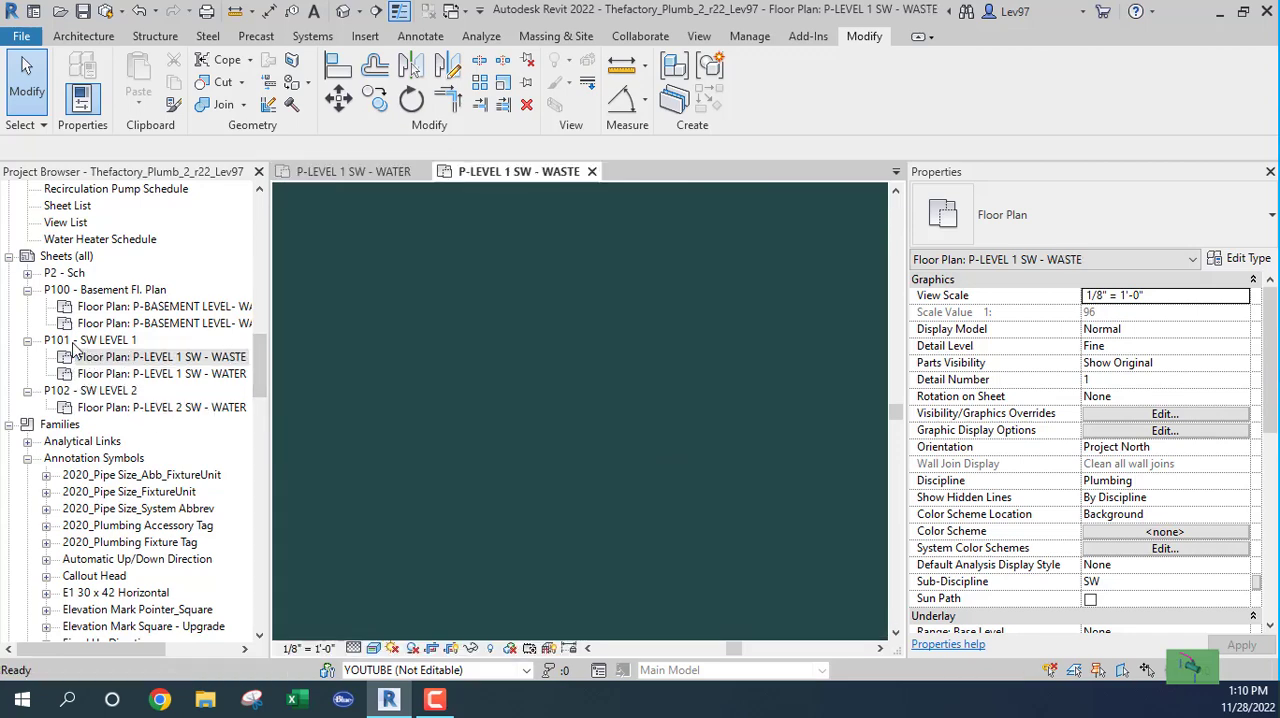
pyautogui.doubleClick(72, 342)
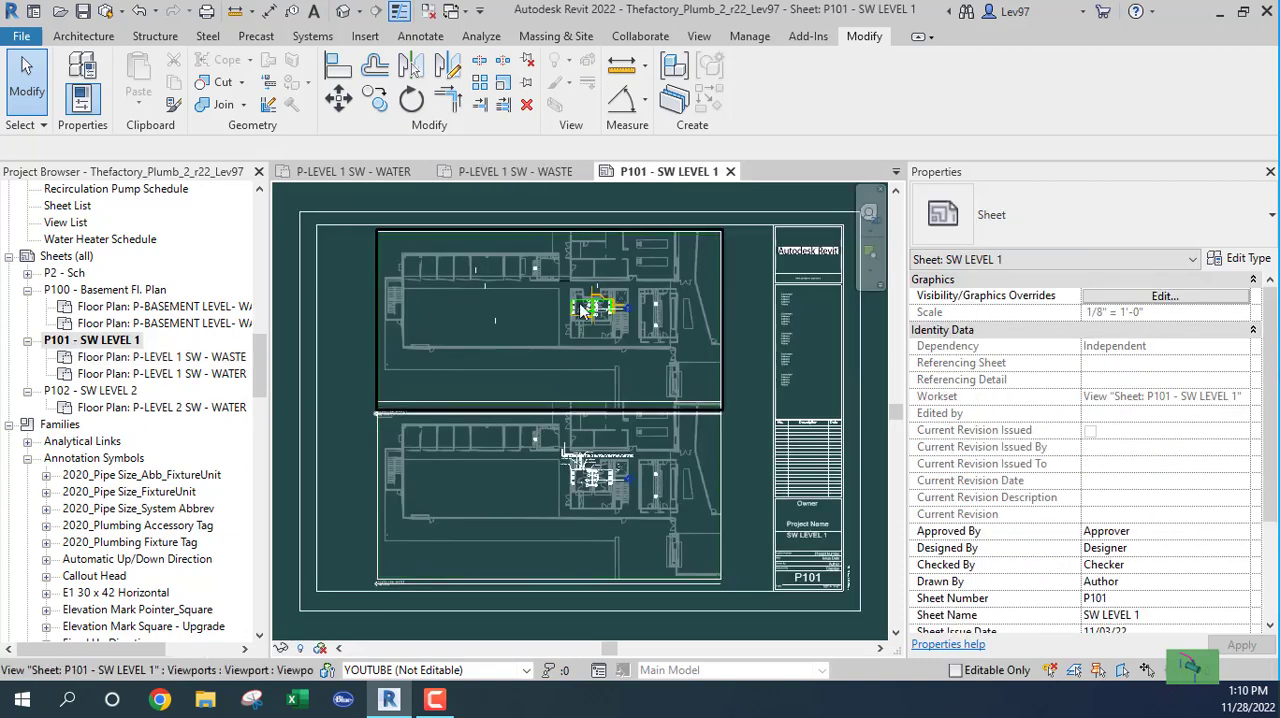
pyautogui.scroll(4, 571, 374)
pyautogui.scroll(4, 556, 560)
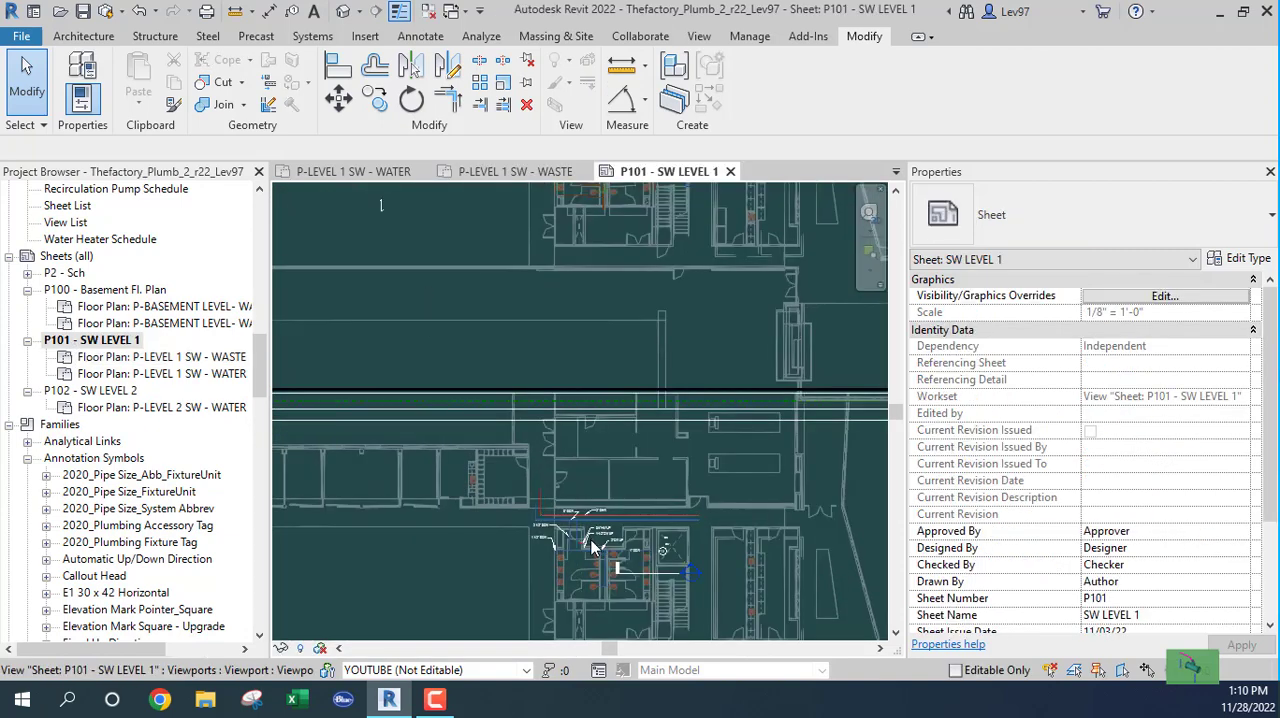
pyautogui.moveTo(776, 546); pyautogui.dragTo(662, 338, button='middle')
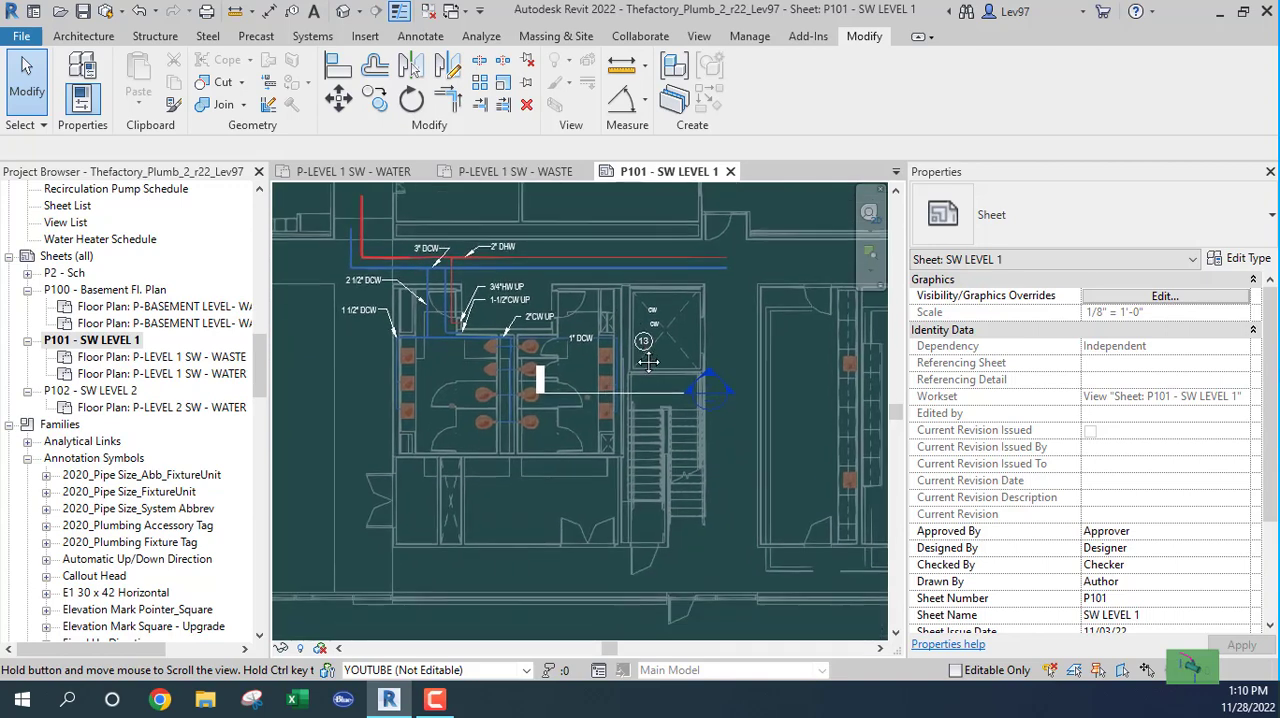
pyautogui.scroll(-4, 627, 384)
pyautogui.scroll(-3, 626, 386)
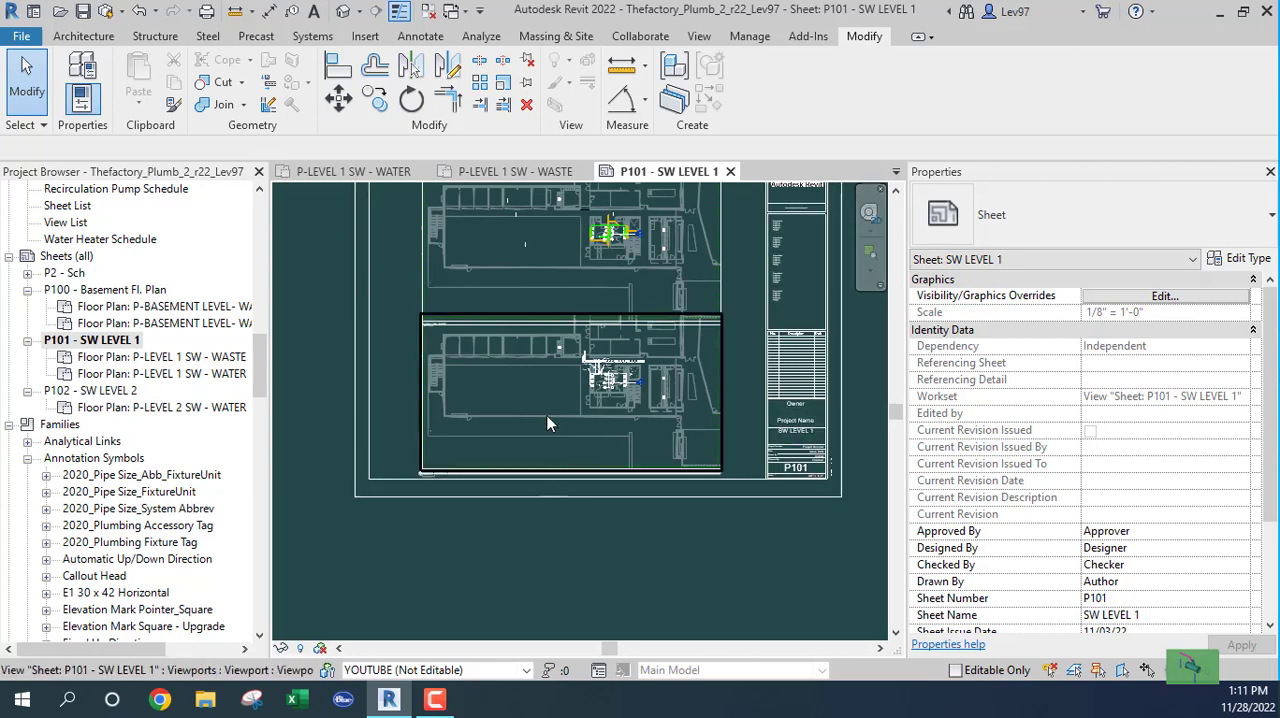
pyautogui.scroll(6, 643, 386)
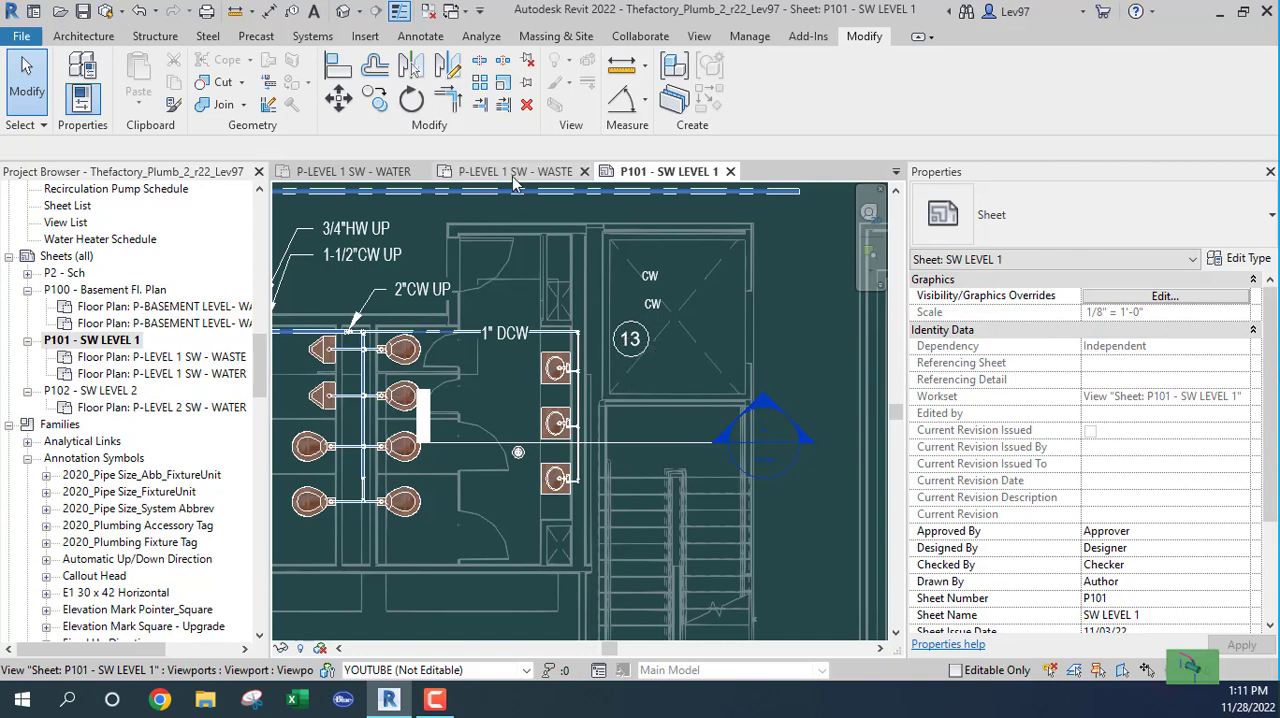
pyautogui.click(585, 172)
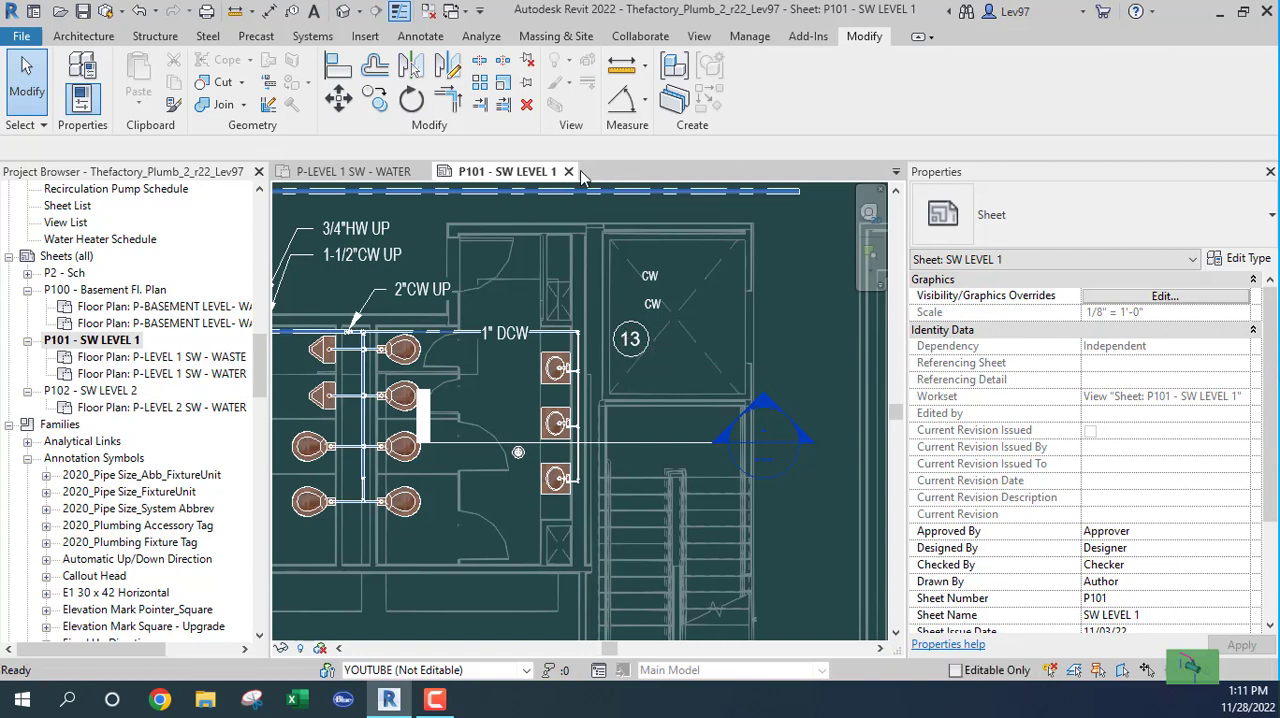
pyautogui.click(356, 174)
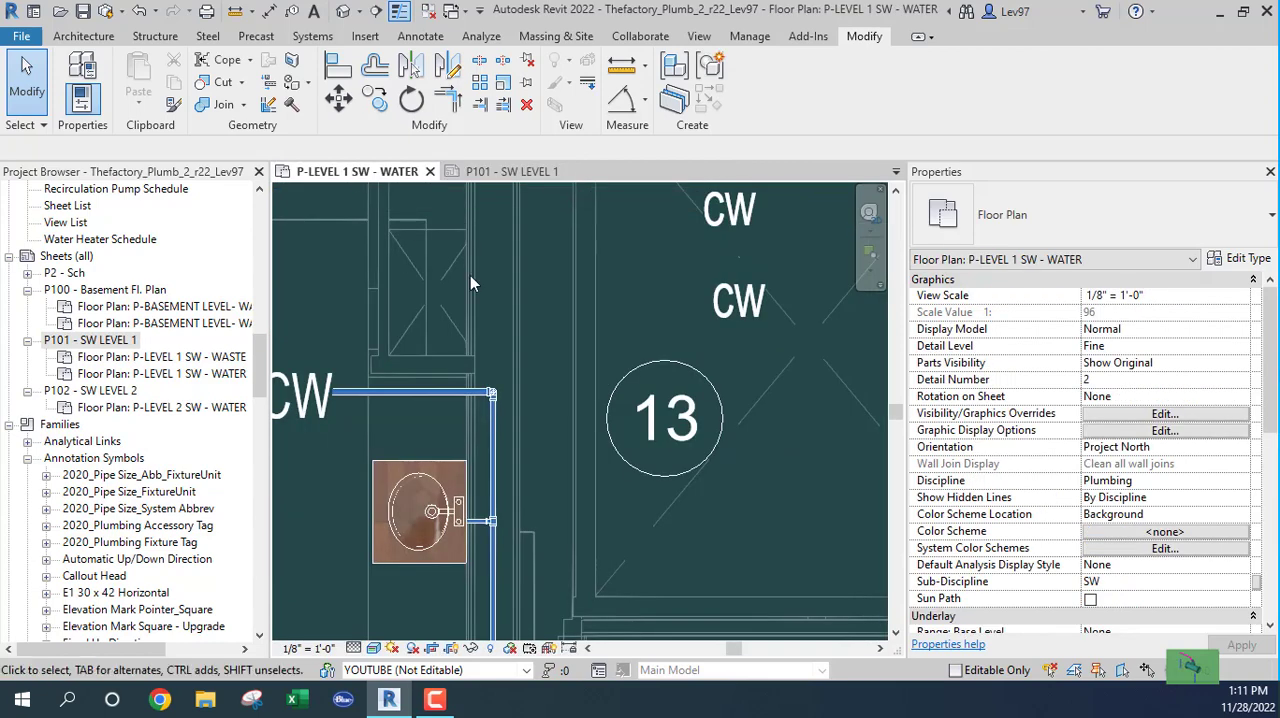
# Step: Set the Leader Arrowhead of the NOTETEXT annotation type to Arrow Filled 20 Degree
pyautogui.click(646, 366)
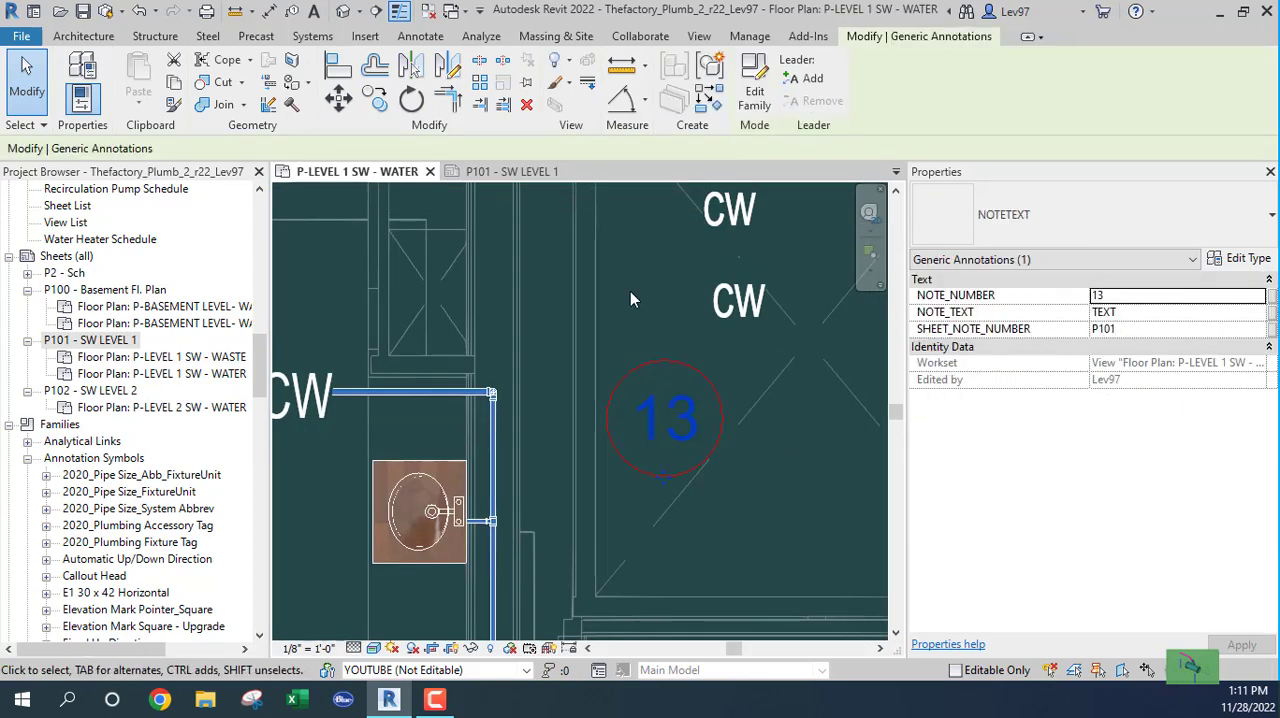
pyautogui.click(1245, 261)
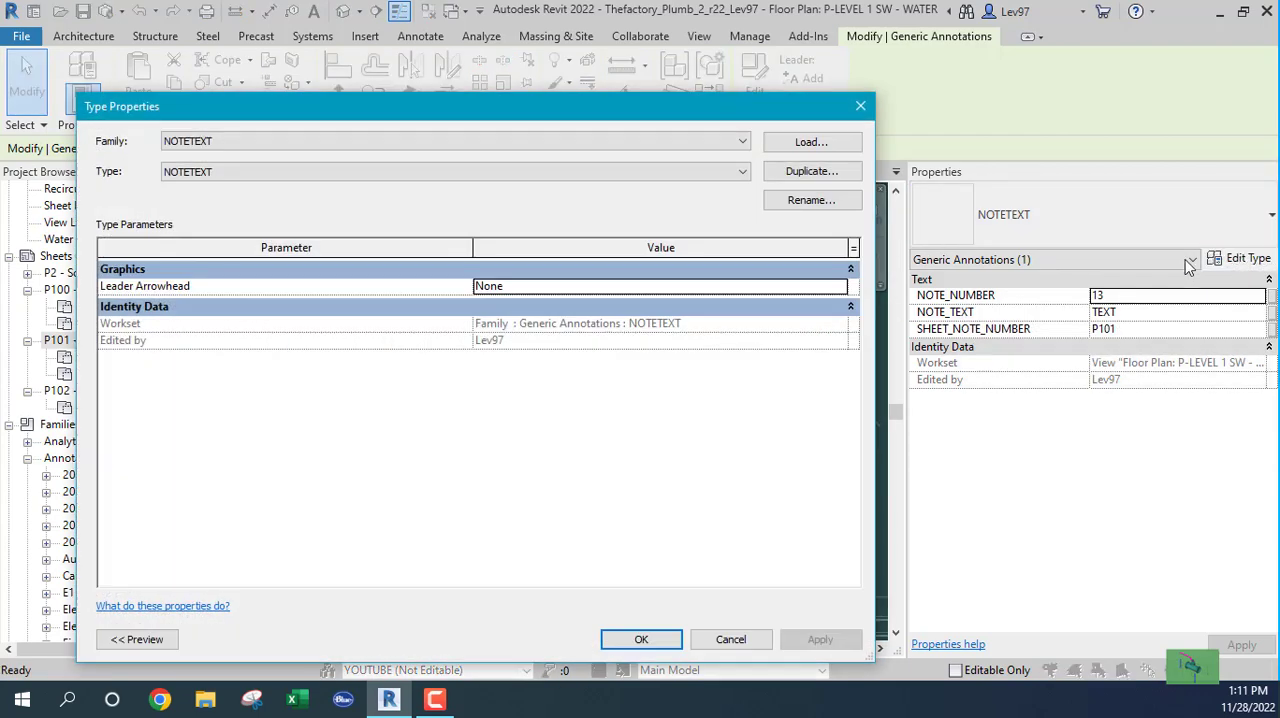
pyautogui.click(538, 287)
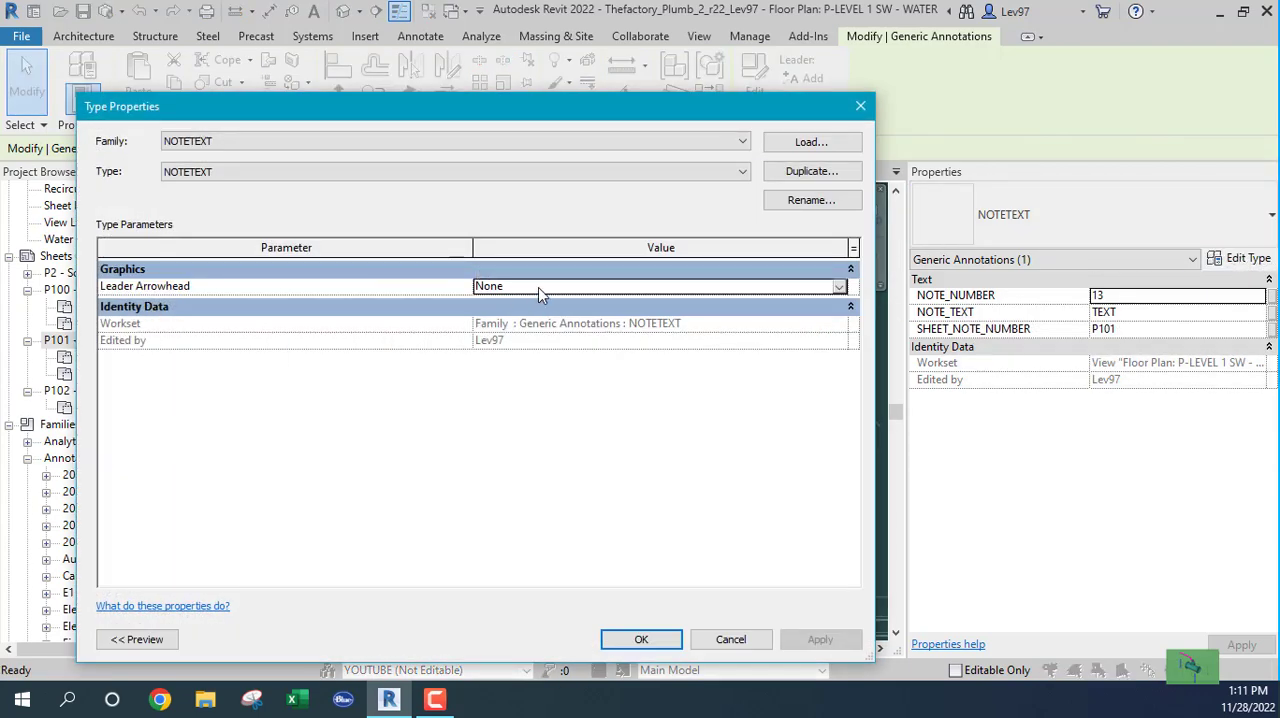
pyautogui.click(839, 287)
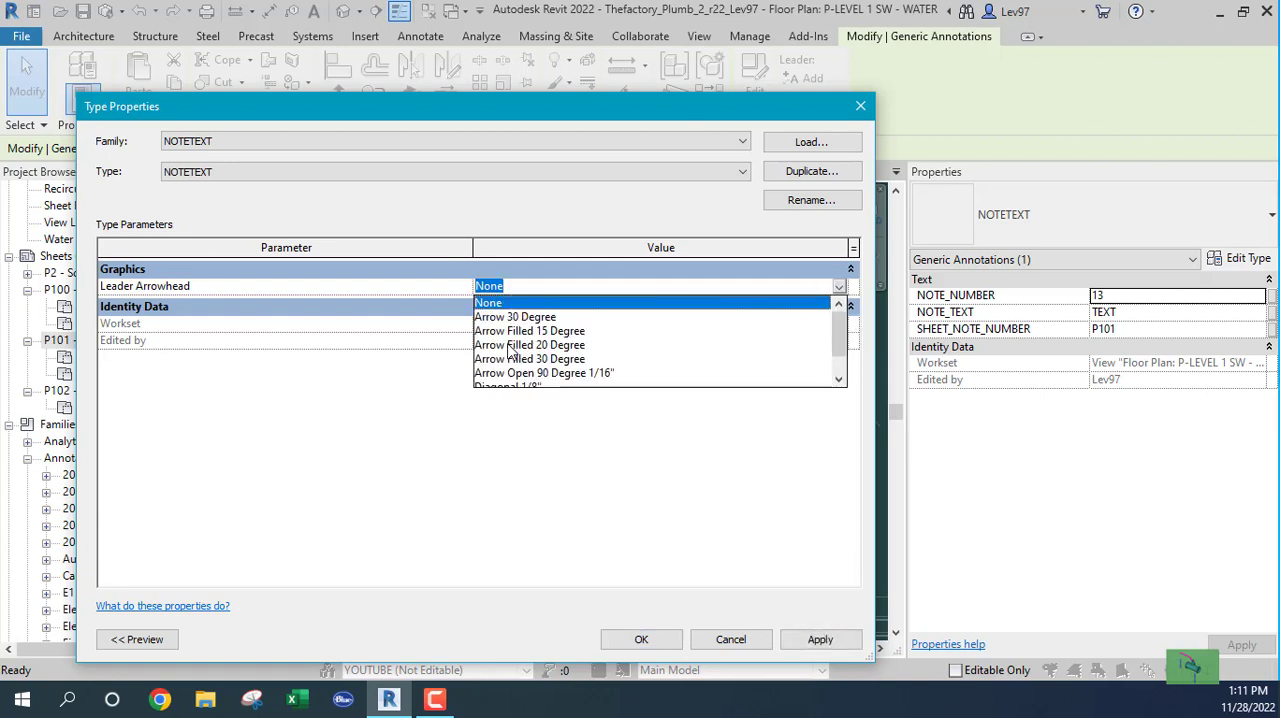
pyautogui.click(509, 345)
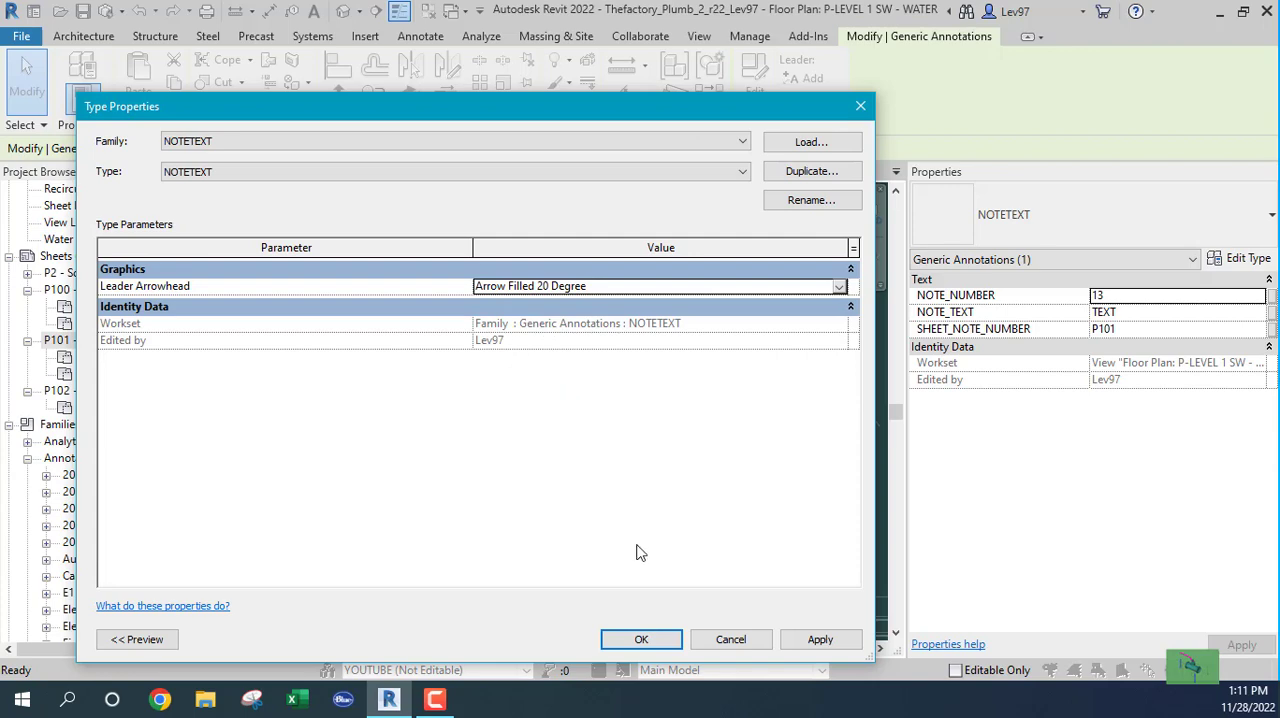
pyautogui.click(640, 640)
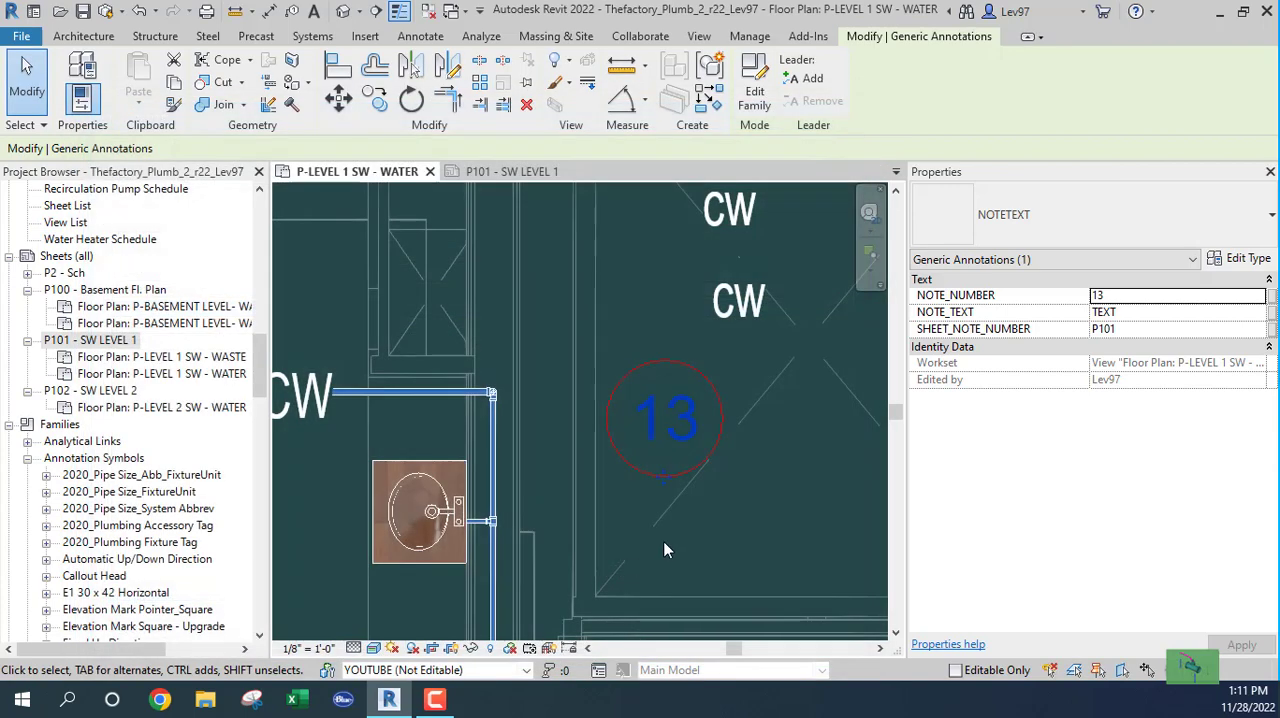
pyautogui.click(743, 543)
# Step: Check the leader arrowhead setting in the type properties of the note 13 symbol
pyautogui.scroll(-2, 743, 540)
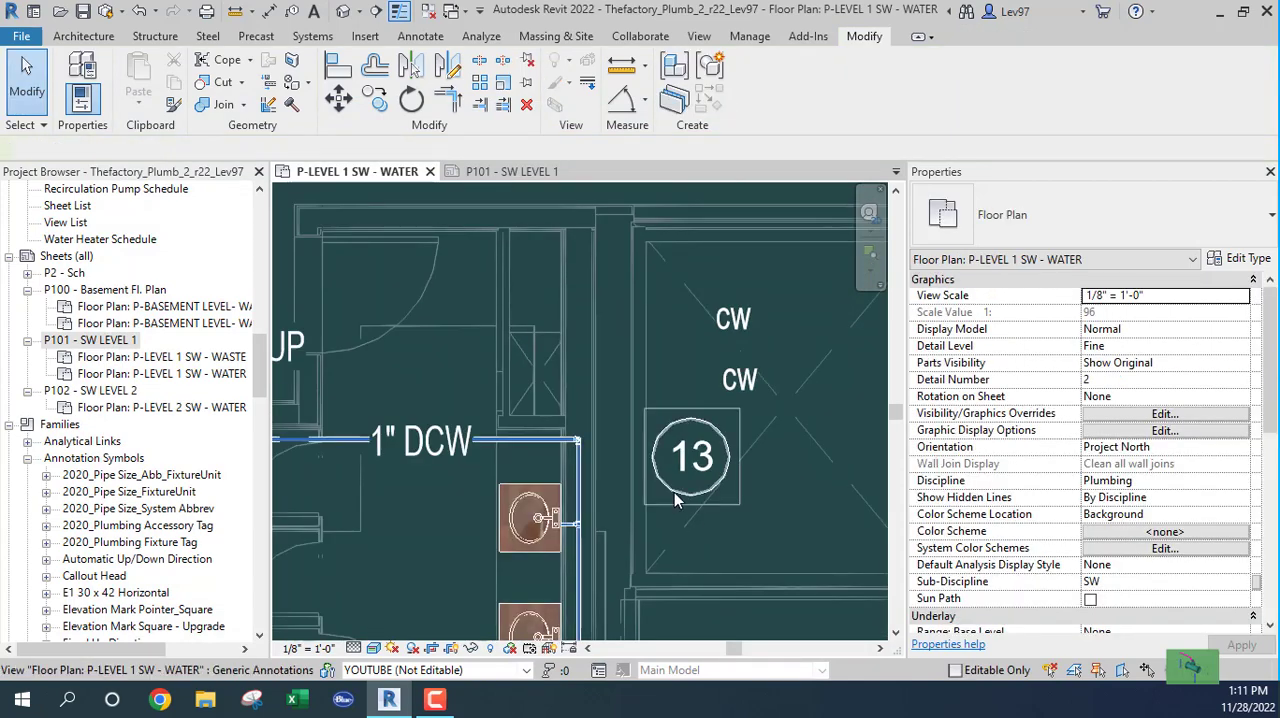
pyautogui.click(677, 500)
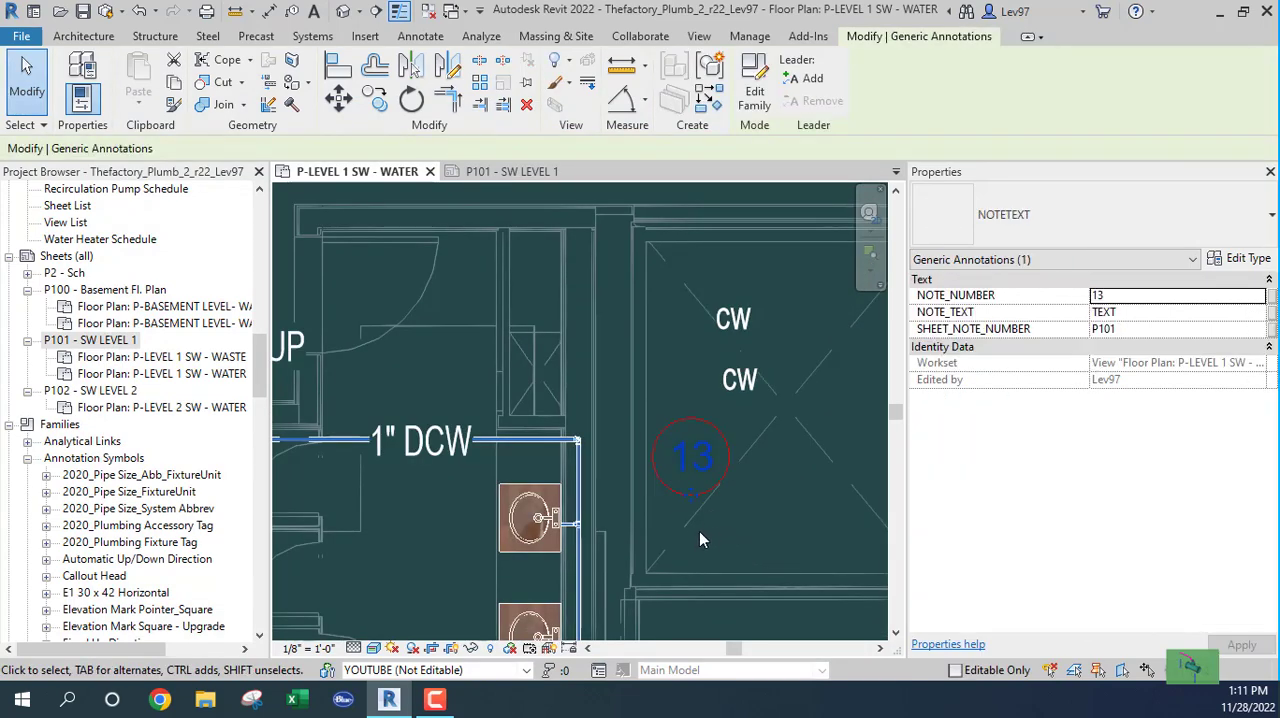
pyautogui.scroll(-1, 737, 536)
pyautogui.moveTo(732, 538); pyautogui.dragTo(726, 505, button='middle')
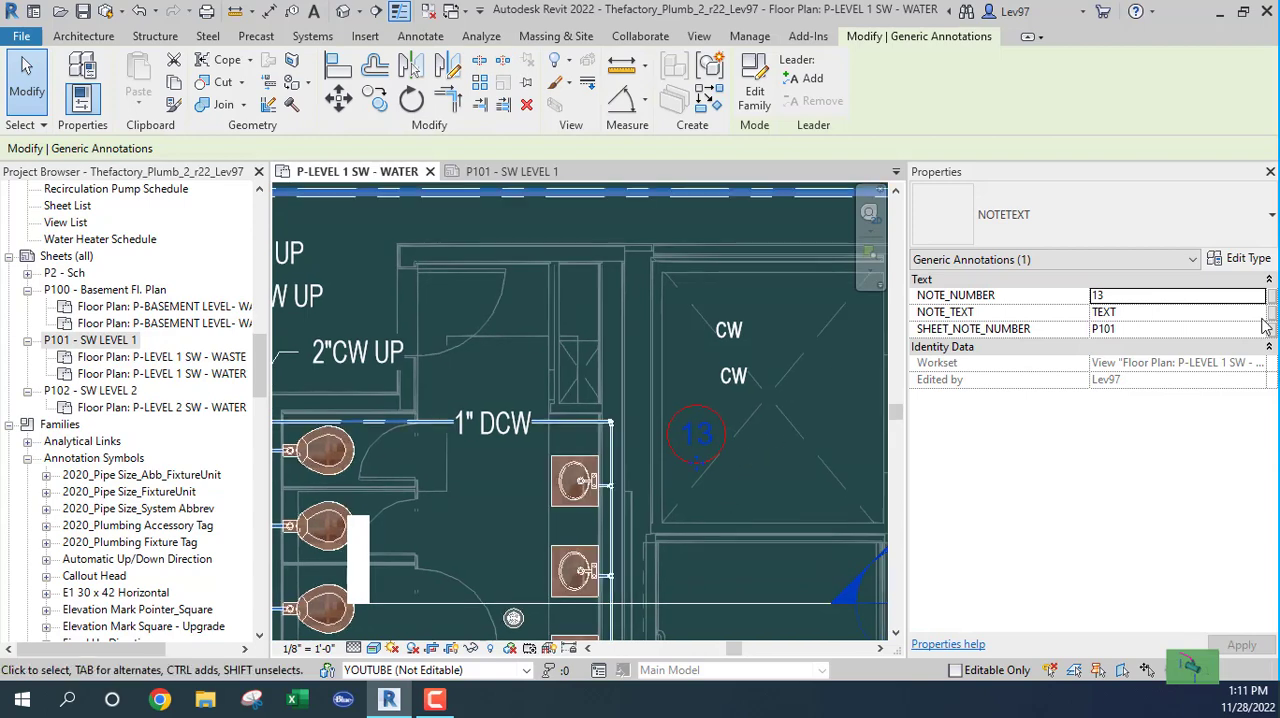
pyautogui.click(1240, 260)
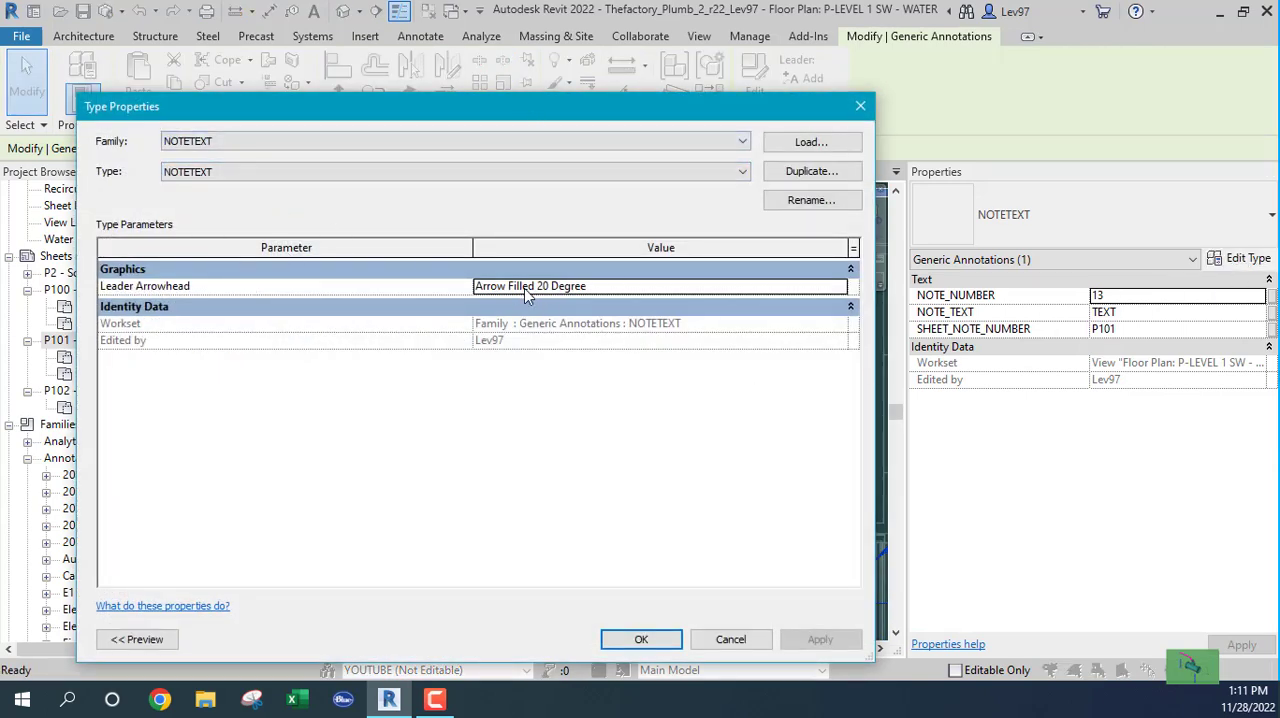
pyautogui.click(660, 639)
pyautogui.click(773, 484)
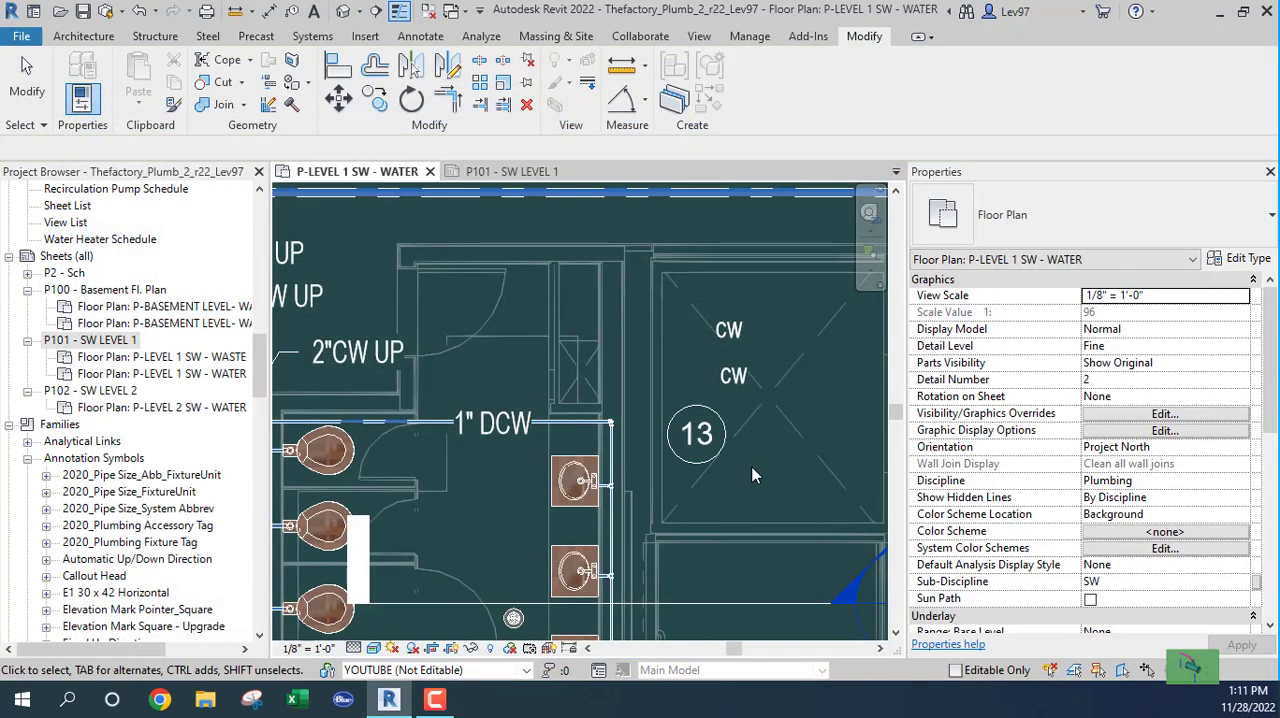
# Step: Add a leader to note 13 and shorten it so its arrowhead points at the vertical pipe beside the upper sink
pyautogui.click(705, 428)
pyautogui.moveTo(770, 466); pyautogui.dragTo(790, 466, button='middle')
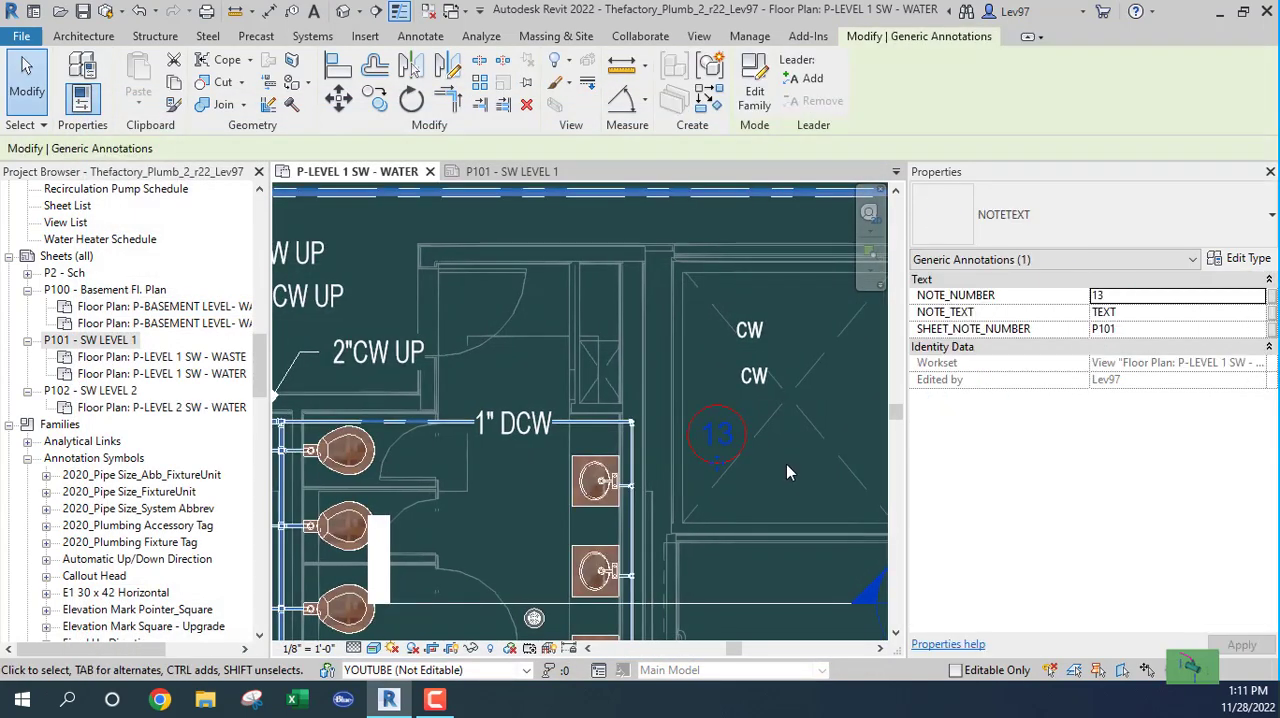
pyautogui.click(814, 79)
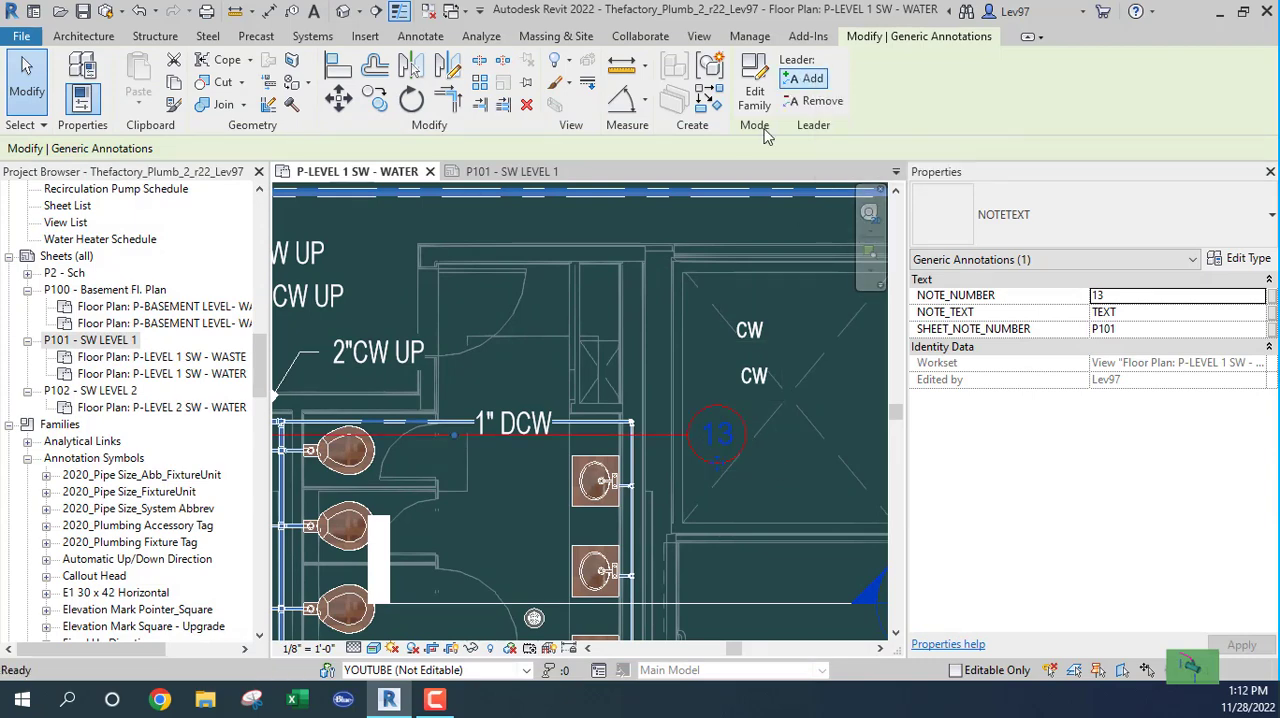
pyautogui.moveTo(663, 492); pyautogui.dragTo(817, 462, button='middle')
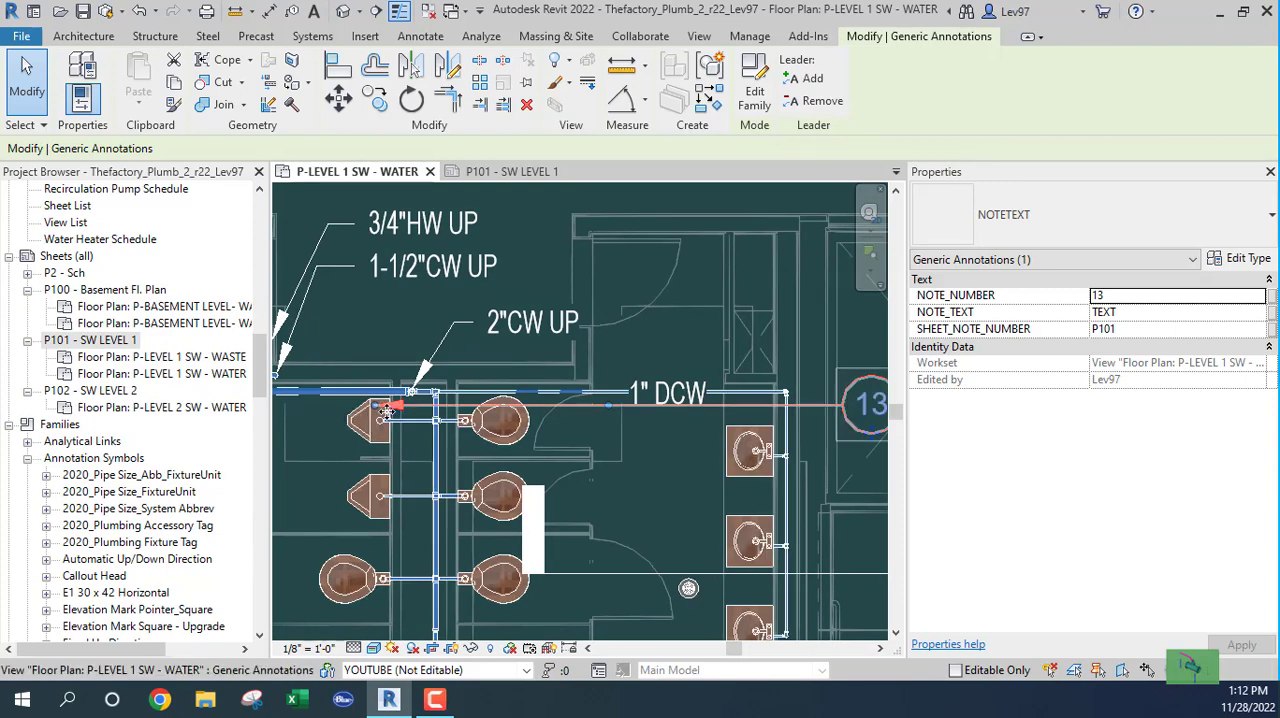
pyautogui.moveTo(375, 406); pyautogui.dragTo(780, 434)
pyautogui.moveTo(746, 474); pyautogui.dragTo(475, 502, button='middle')
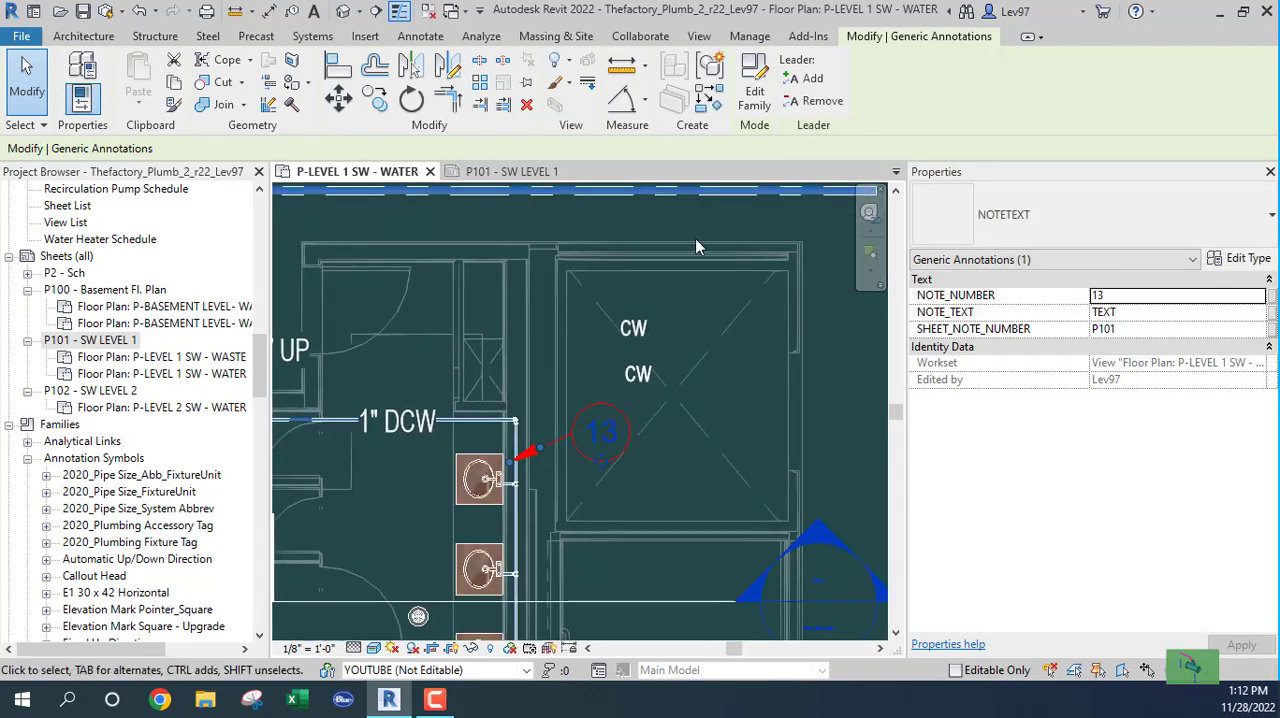
# Step: Try adding several extra leaders to note 13 and remove them again
pyautogui.click(810, 79)
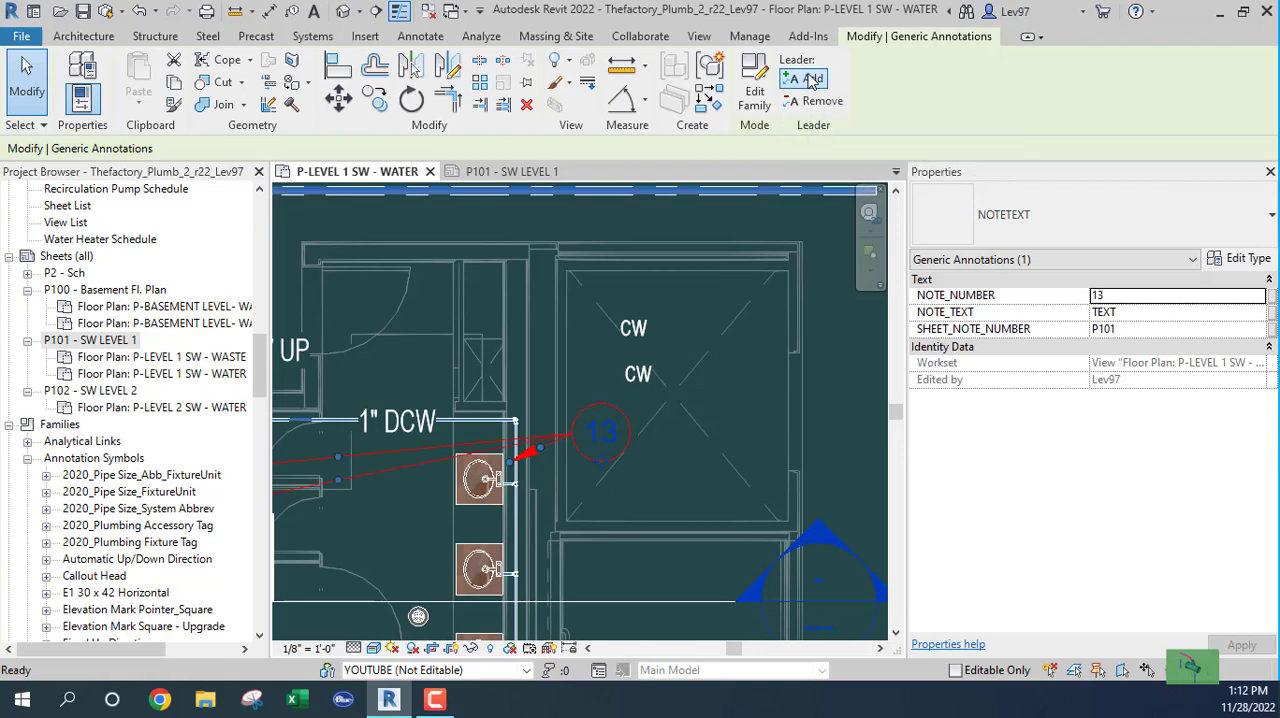
pyautogui.click(810, 79)
pyautogui.click(810, 79)
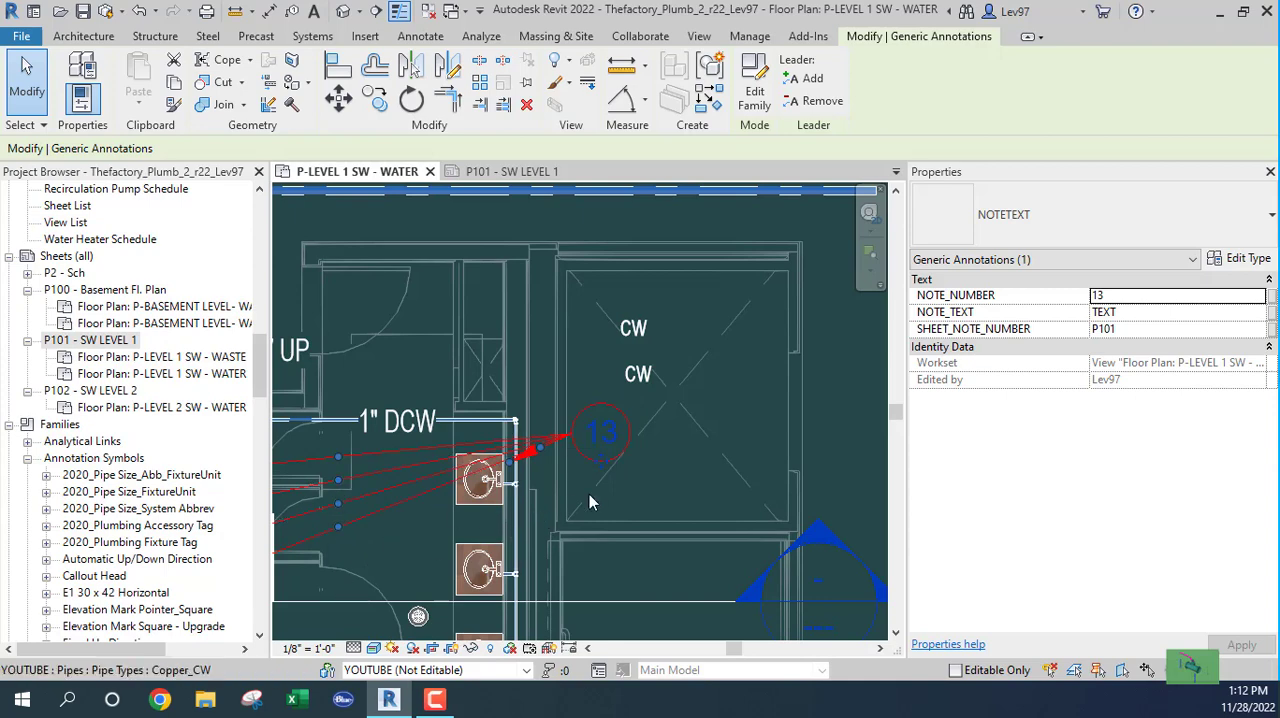
pyautogui.click(813, 103)
pyautogui.click(813, 104)
pyautogui.click(814, 107)
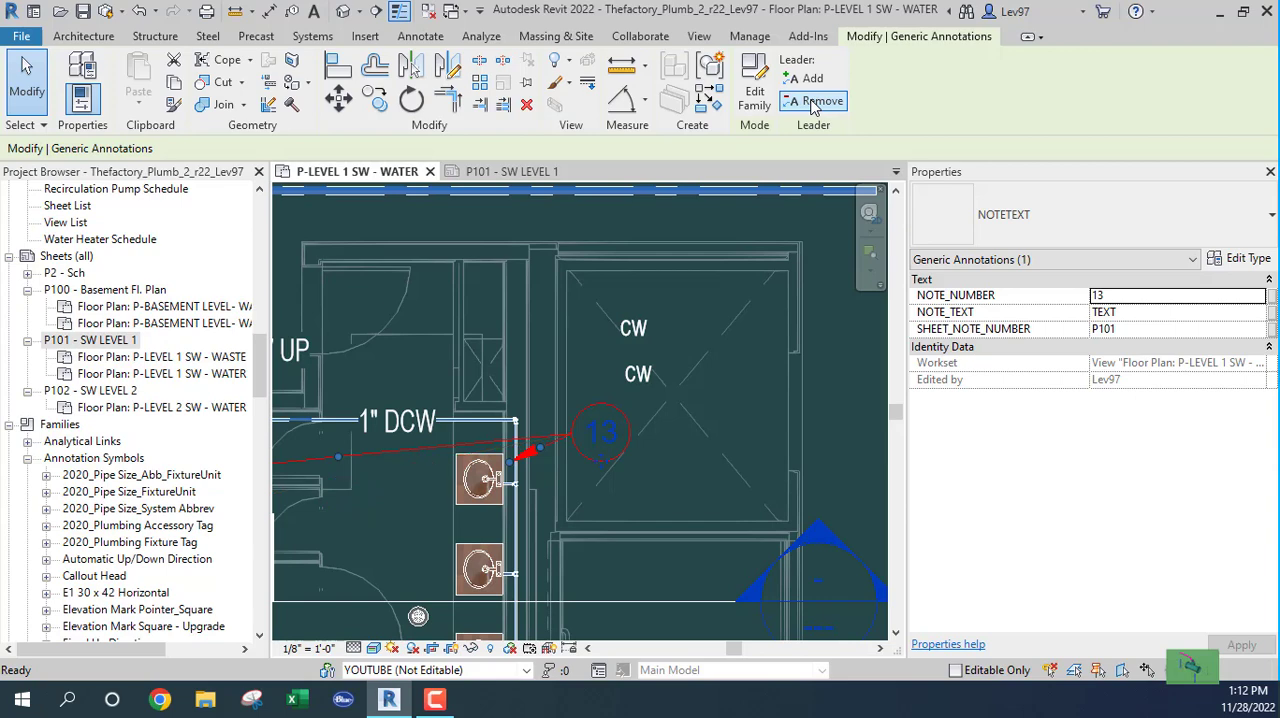
# Step: Reshape the leader of note 13 with its elbow level with the circle and its arrowhead at the corner of the 1" DCW pipe
pyautogui.moveTo(605, 469); pyautogui.dragTo(630, 454)
pyautogui.scroll(2, 559, 450)
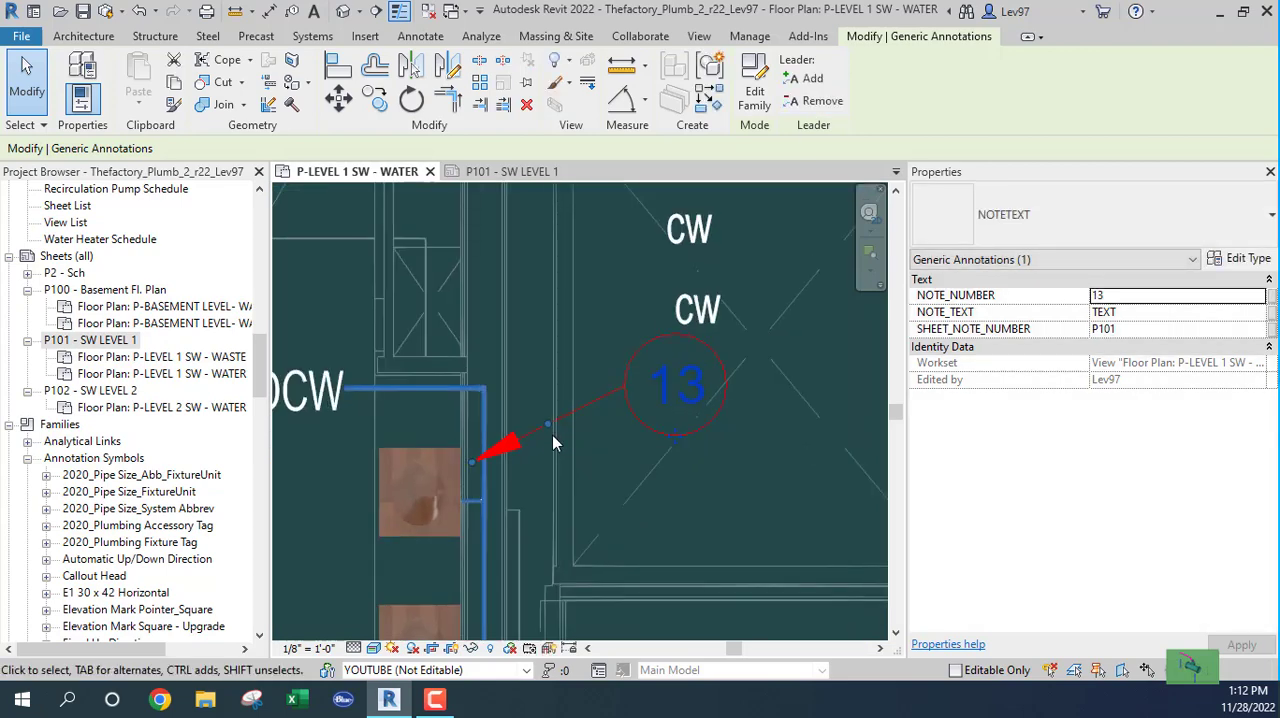
pyautogui.moveTo(548, 424); pyautogui.dragTo(584, 387)
pyautogui.moveTo(472, 463); pyautogui.dragTo(494, 392)
pyautogui.click(597, 466)
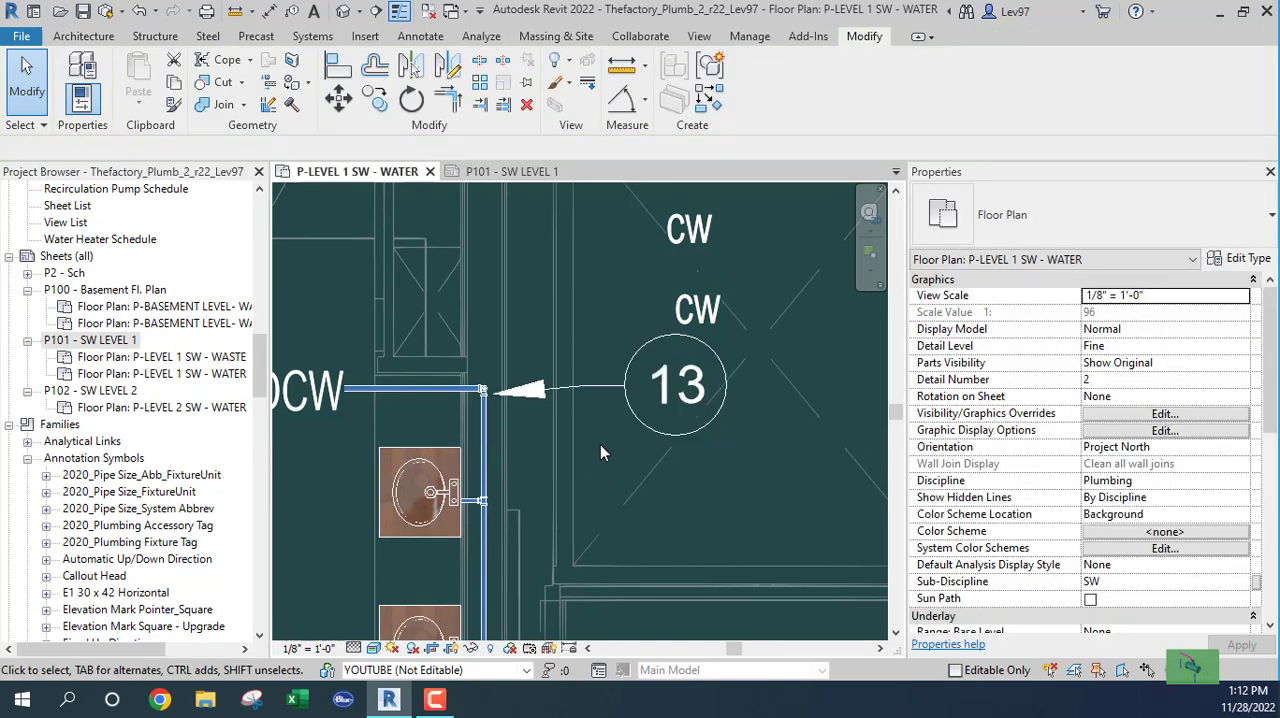
# Step: Examine note 13 and its leader on sheet P101 - SW LEVEL 1, and return to the P-LEVEL 1 SW - WATER plan
pyautogui.click(592, 387)
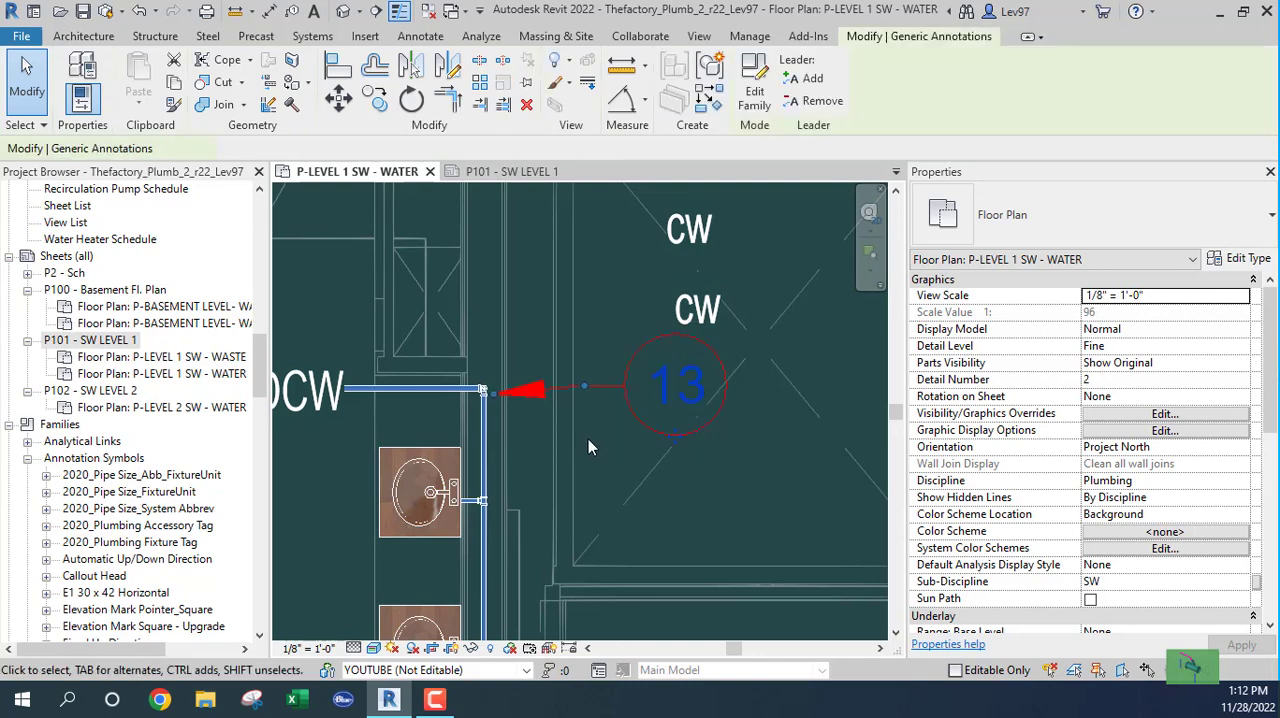
pyautogui.click(495, 172)
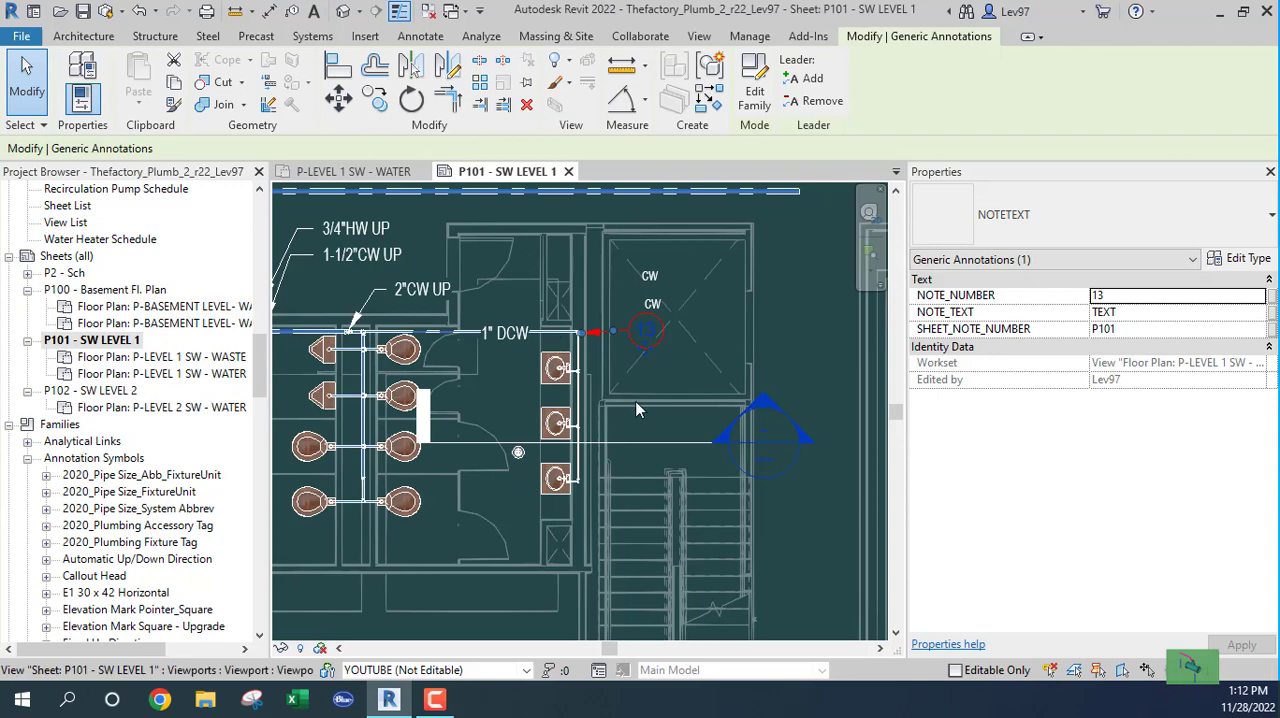
pyautogui.moveTo(628, 397)
pyautogui.mouseDown(button='middle')
pyautogui.moveTo(593, 483)
pyautogui.moveTo(565, 466)
pyautogui.mouseUp(button='middle')
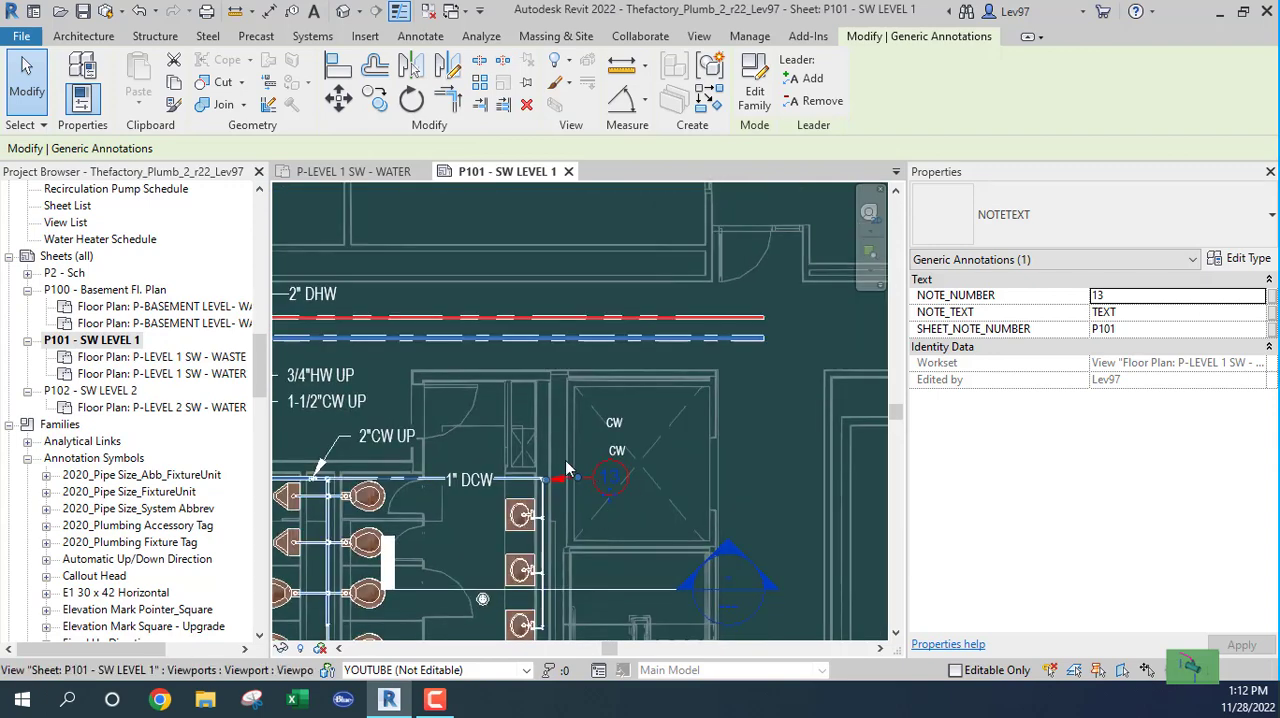
pyautogui.scroll(3, 600, 490)
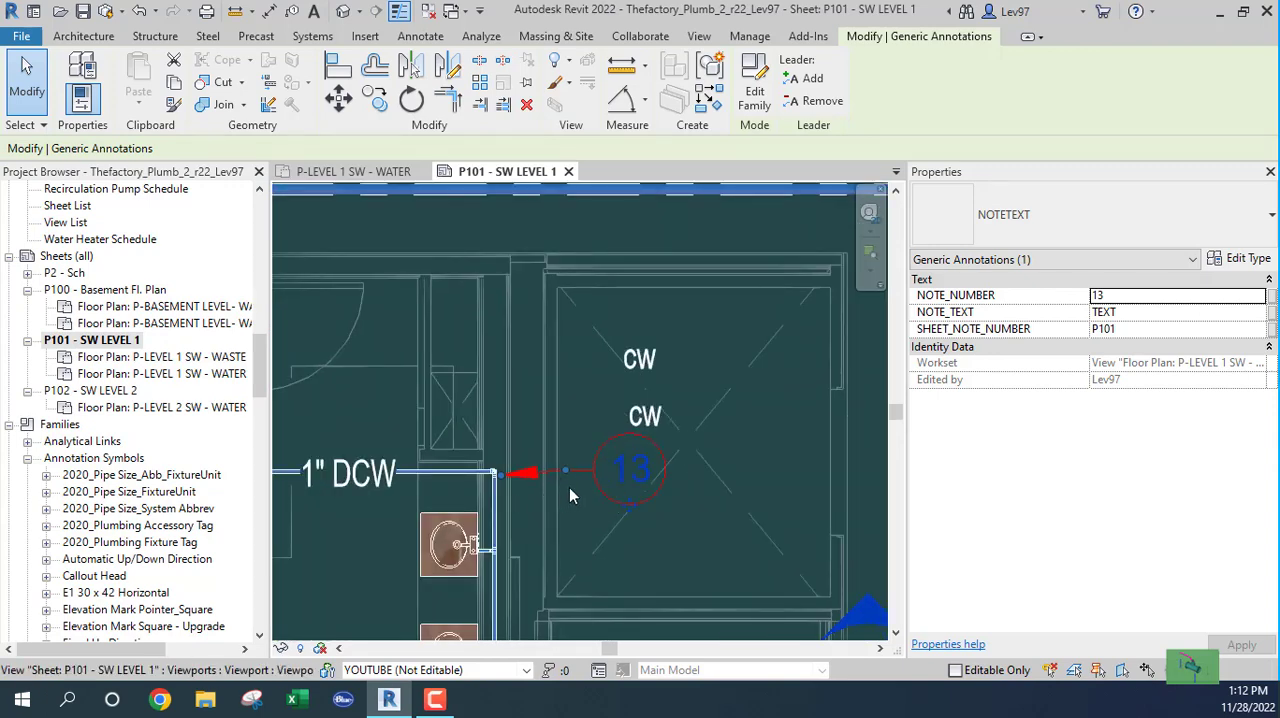
pyautogui.scroll(-5, 556, 489)
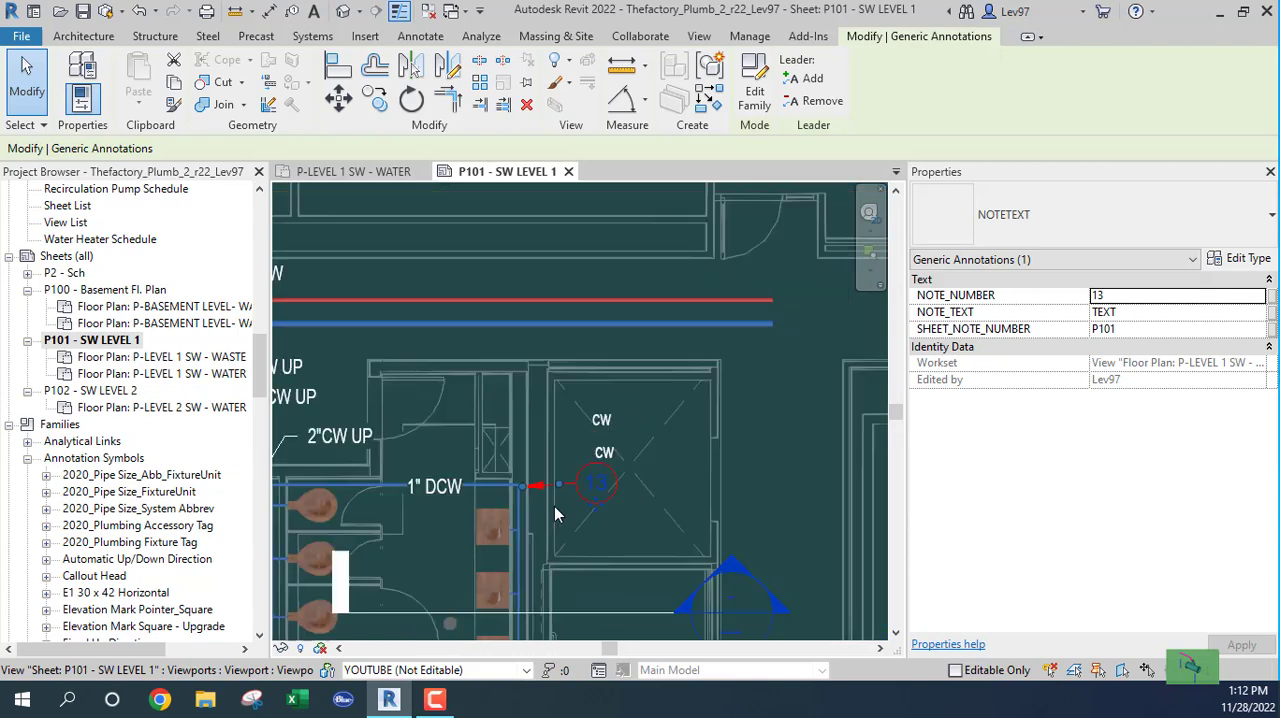
pyautogui.moveTo(545, 432); pyautogui.dragTo(477, 255, button='middle')
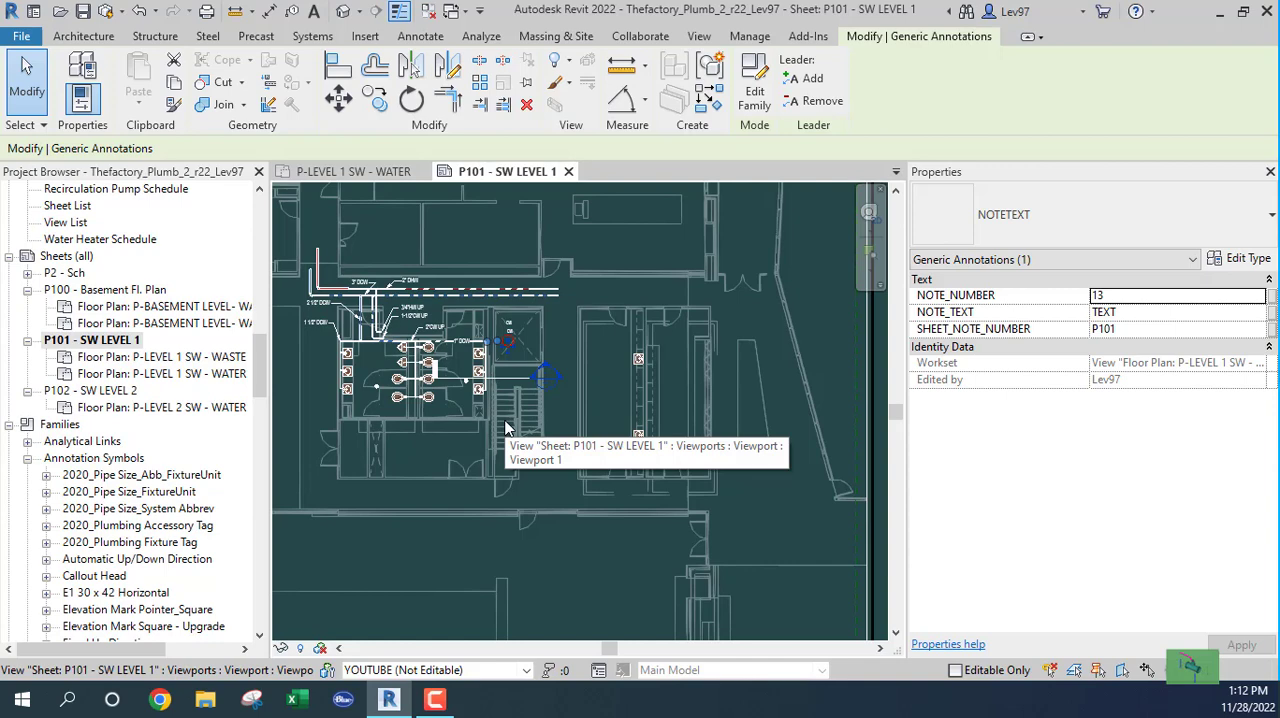
pyautogui.press('Escape')
pyautogui.click(354, 171)
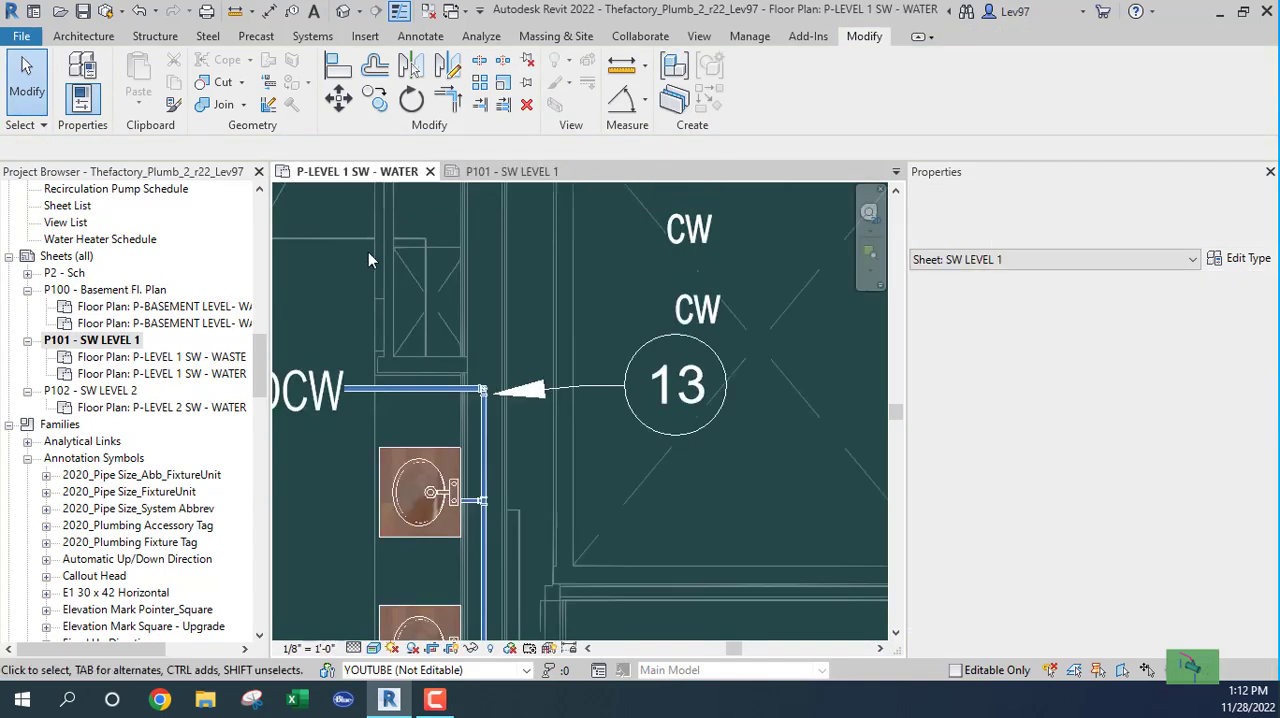
pyautogui.scroll(-3, 630, 497)
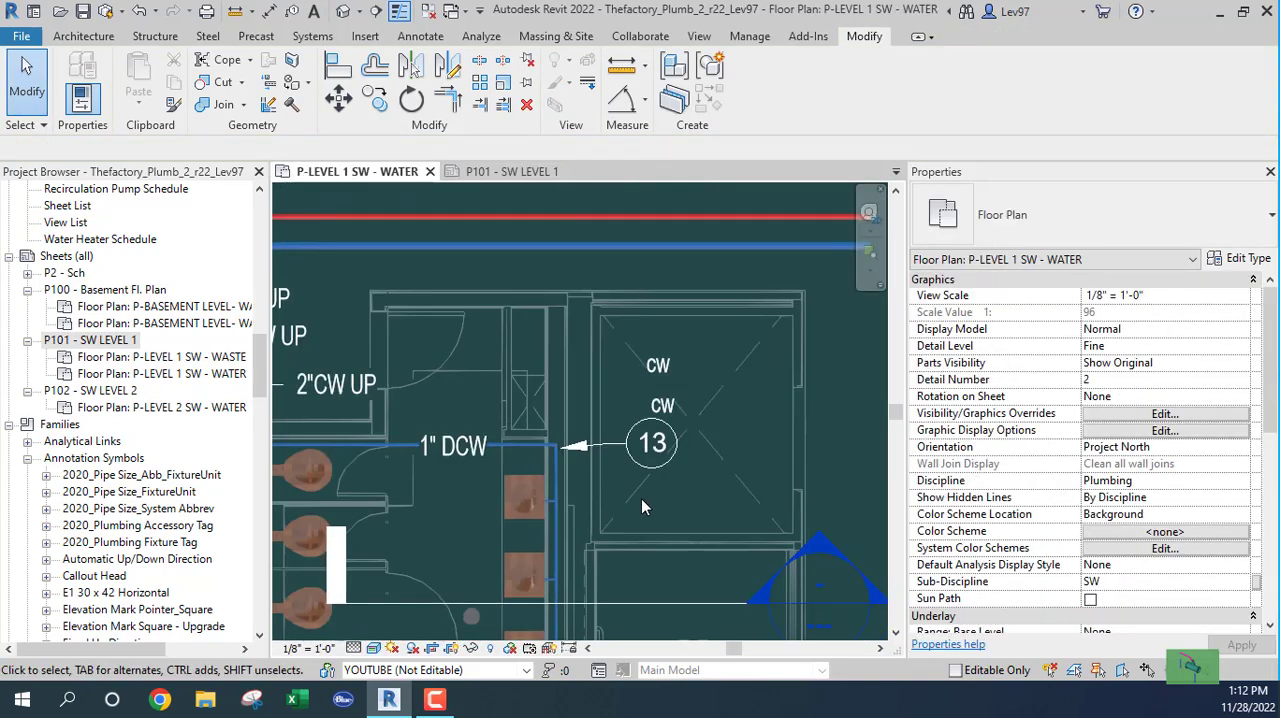
pyautogui.moveTo(645, 508); pyautogui.dragTo(464, 478, button='middle')
pyautogui.scroll(-3, 385, 470)
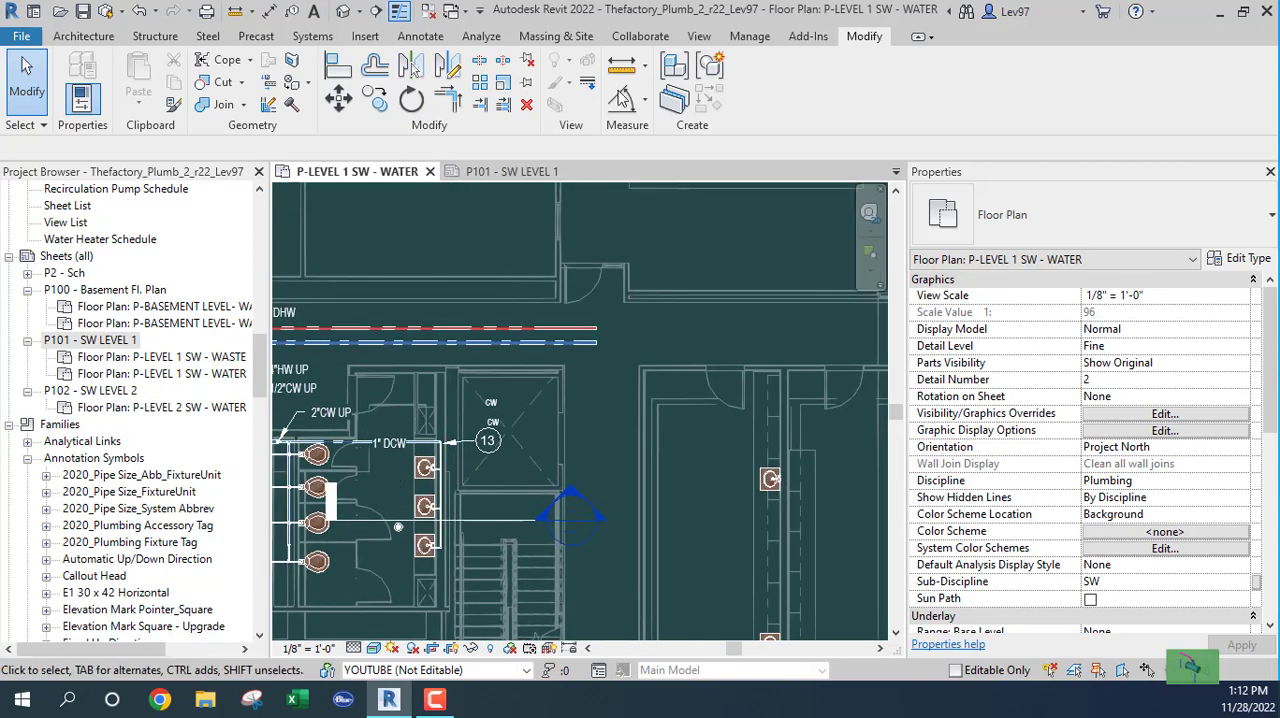
# Step: View the New Note Block settings for the NOTETEXT family and close them without creating a note block
pyautogui.click(750, 37)
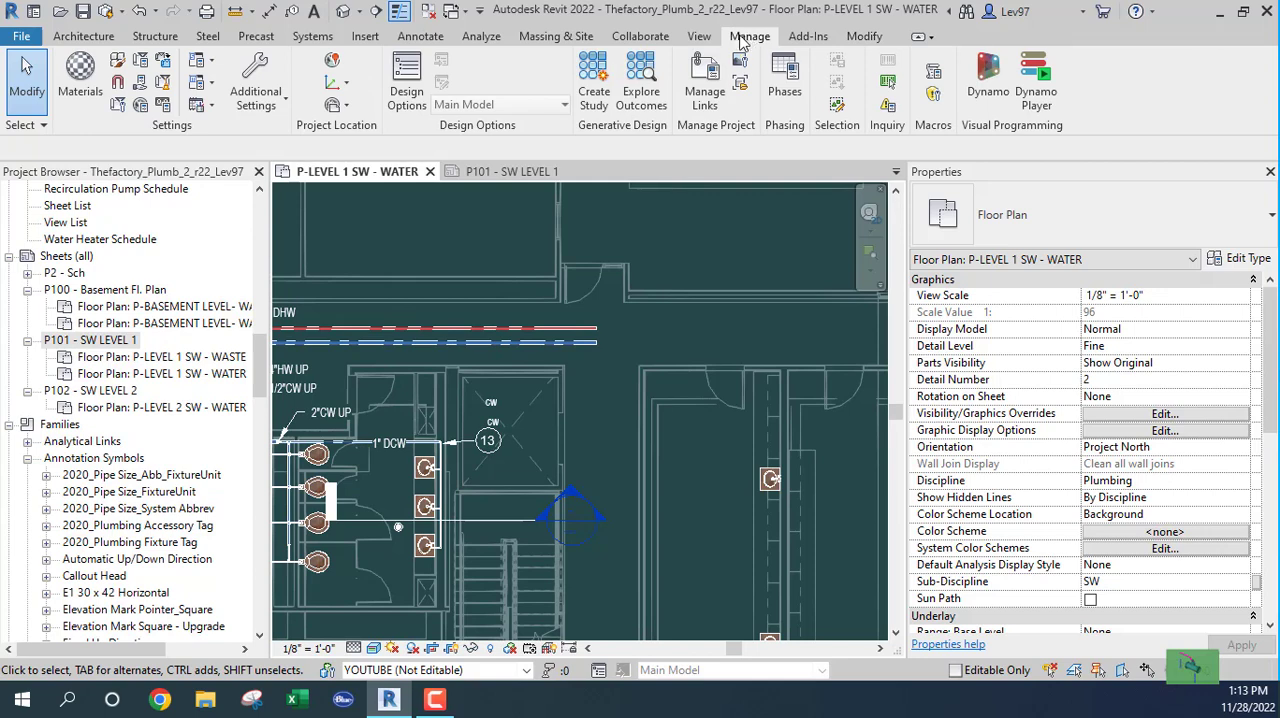
pyautogui.click(698, 40)
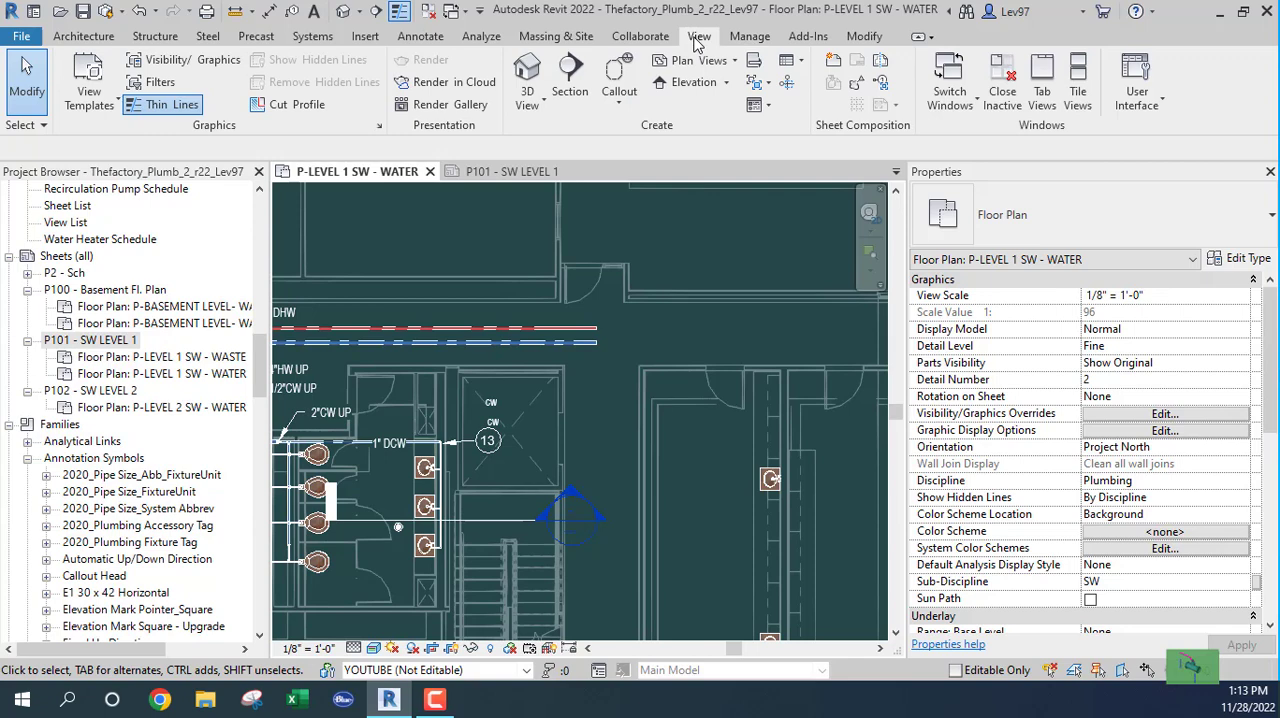
pyautogui.click(800, 64)
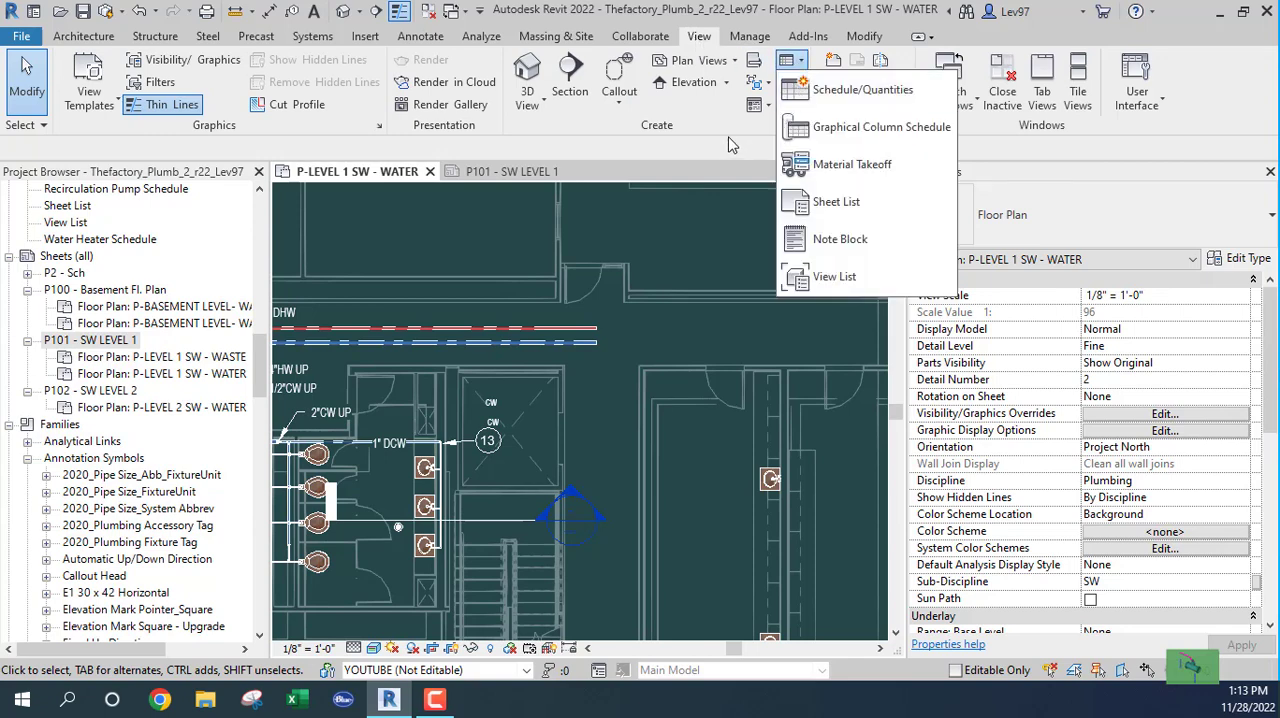
pyautogui.click(839, 241)
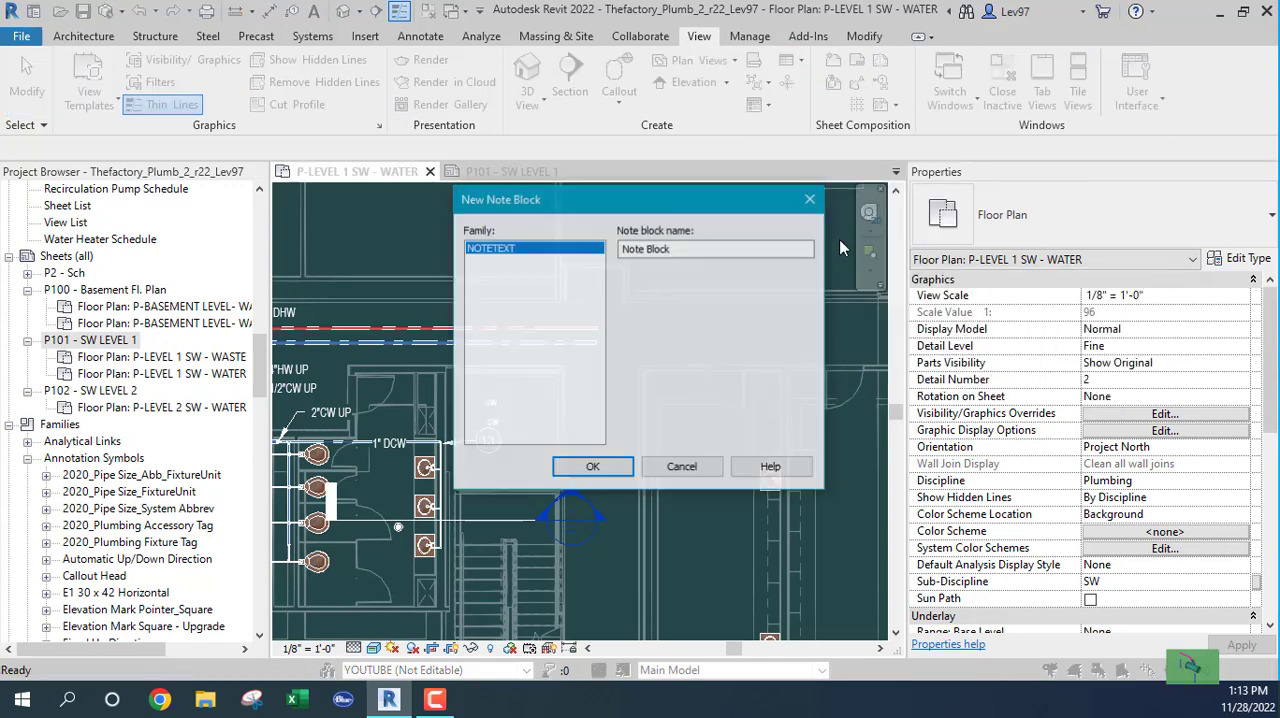
pyautogui.click(682, 467)
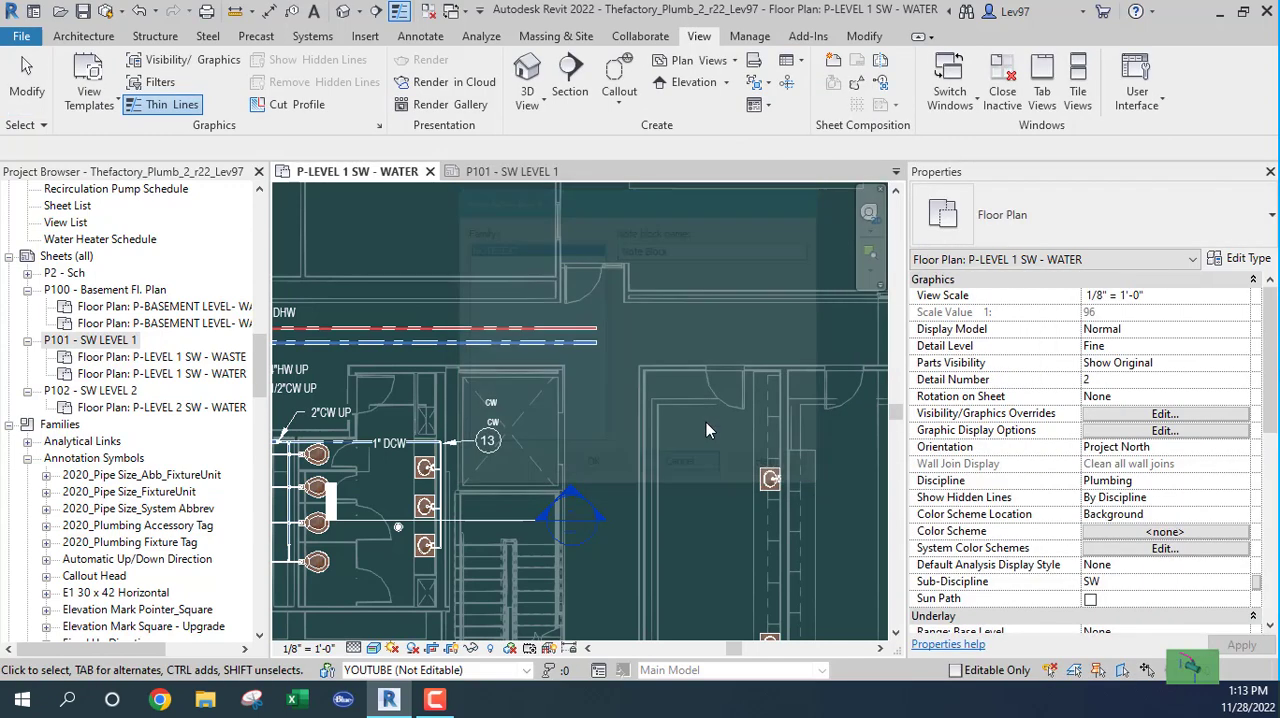
# Step: View the Sheet List Properties and the New Schedule settings, closing each without creating anything
pyautogui.click(795, 66)
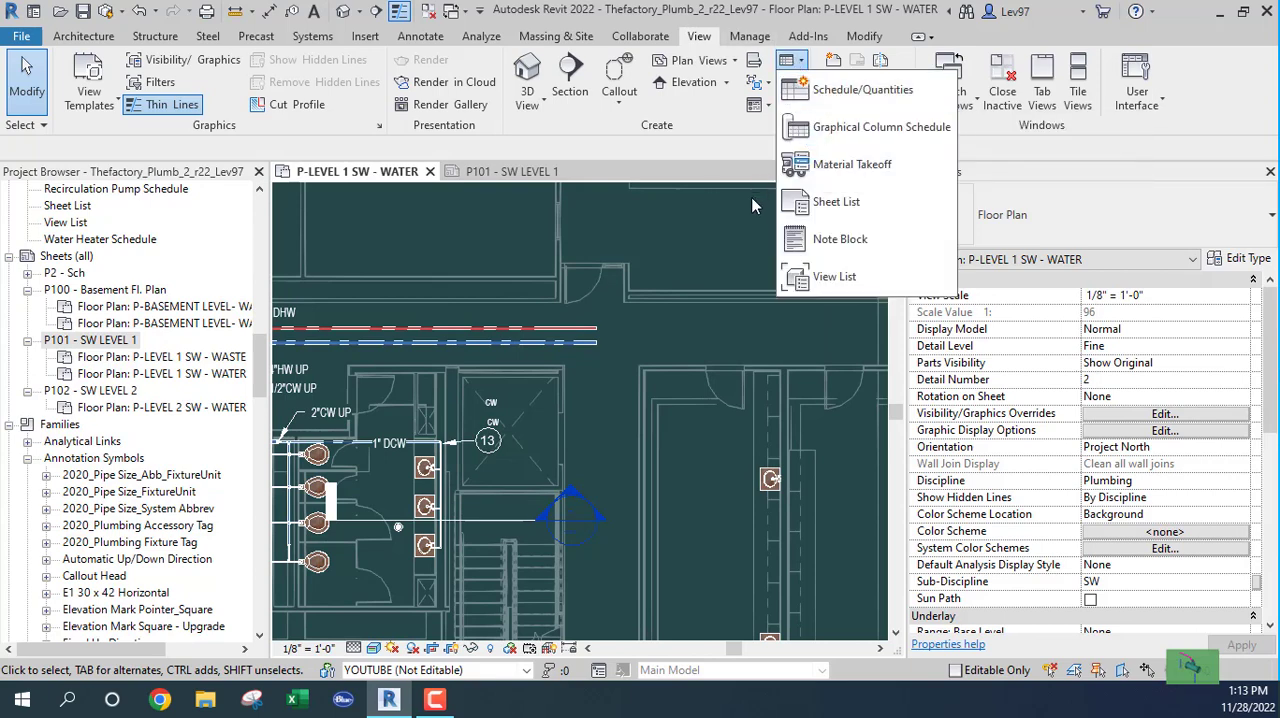
pyautogui.click(836, 204)
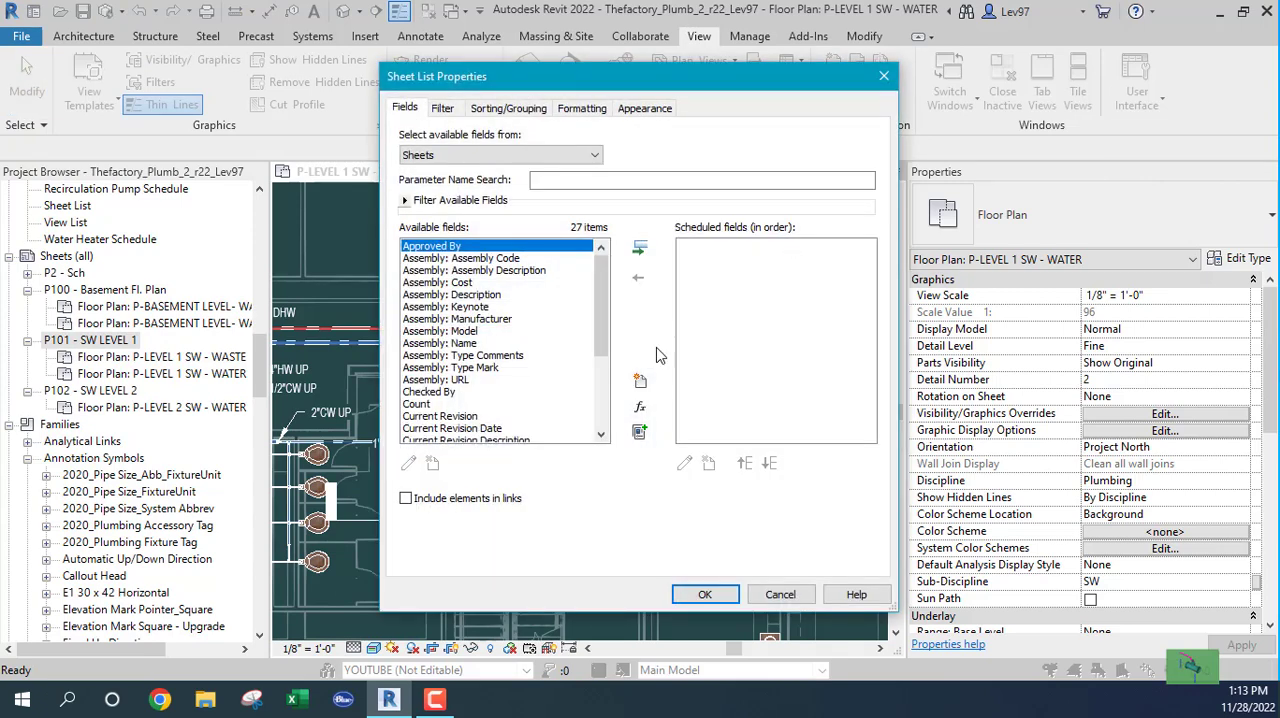
pyautogui.click(780, 595)
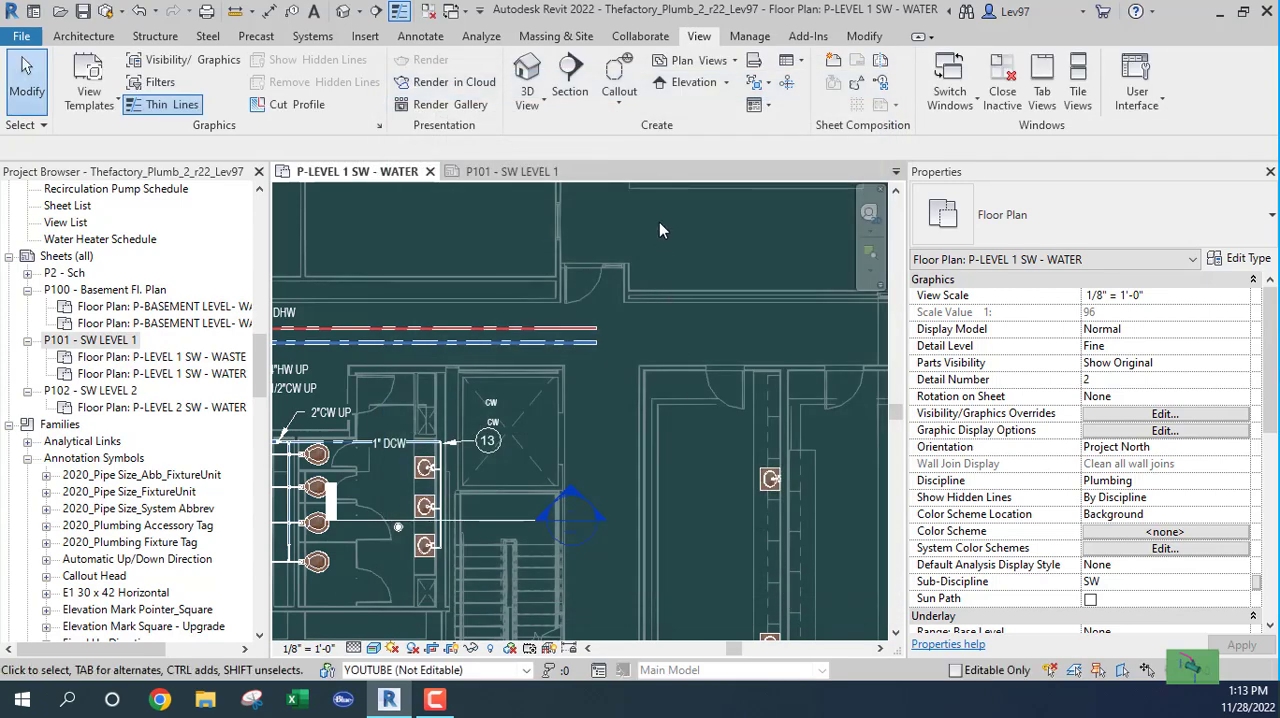
pyautogui.click(790, 62)
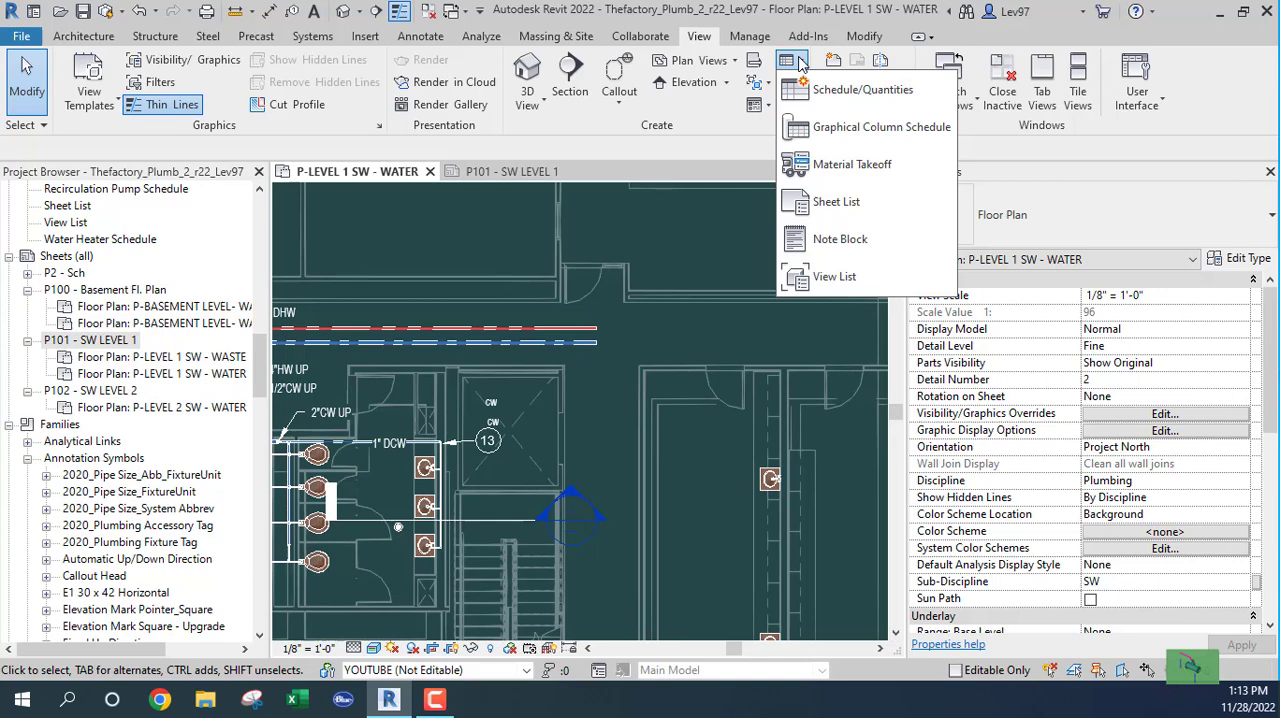
pyautogui.click(843, 91)
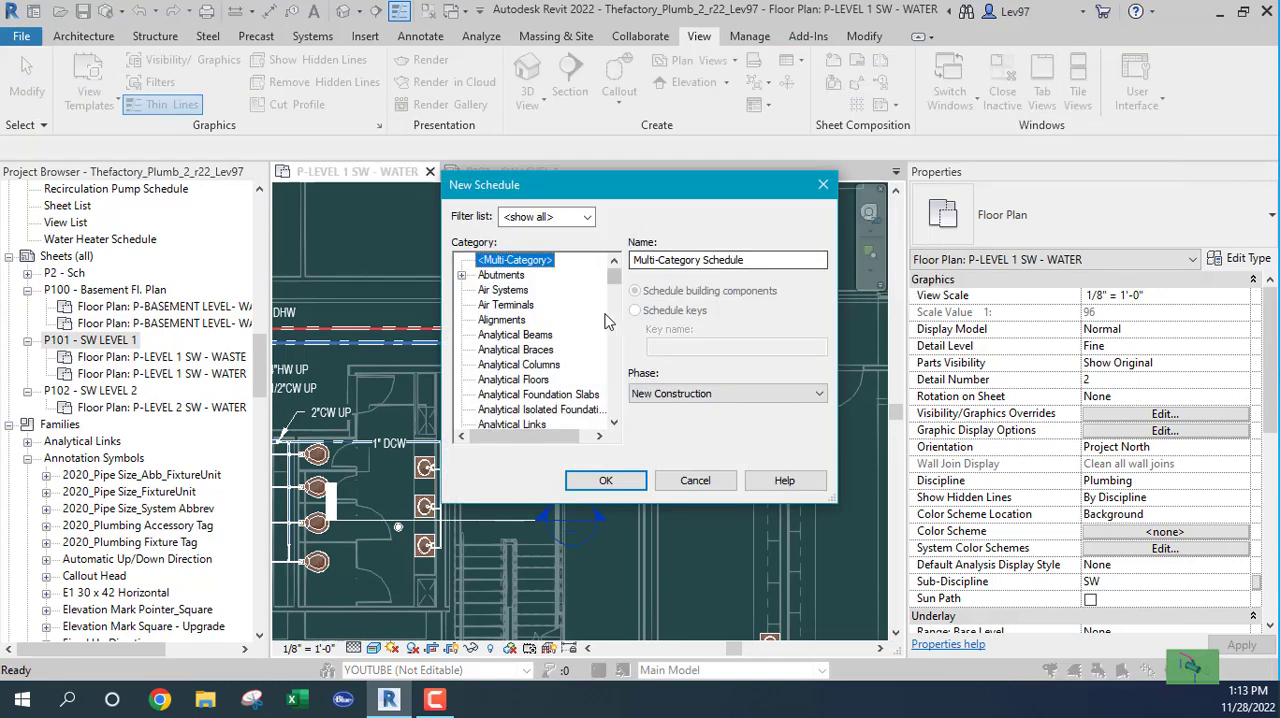
pyautogui.click(712, 482)
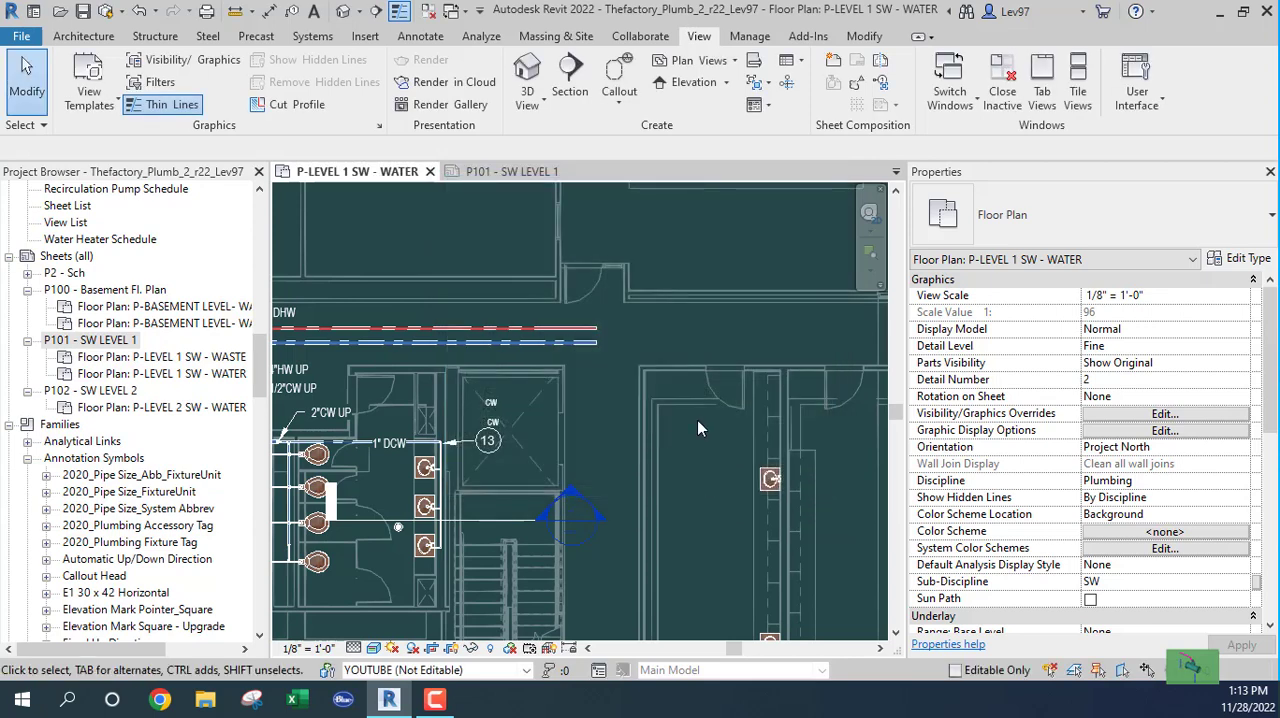
pyautogui.moveTo(523, 440); pyautogui.dragTo(593, 418, button='middle')
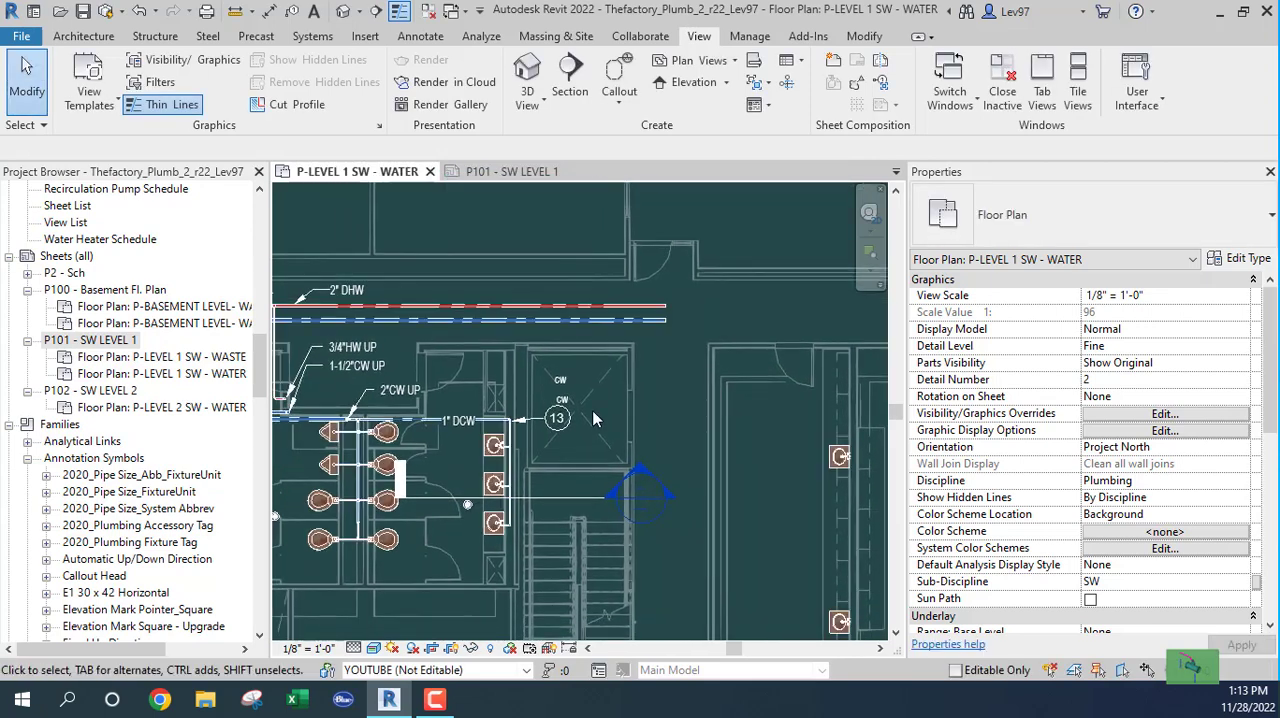
pyautogui.scroll(3, 590, 418)
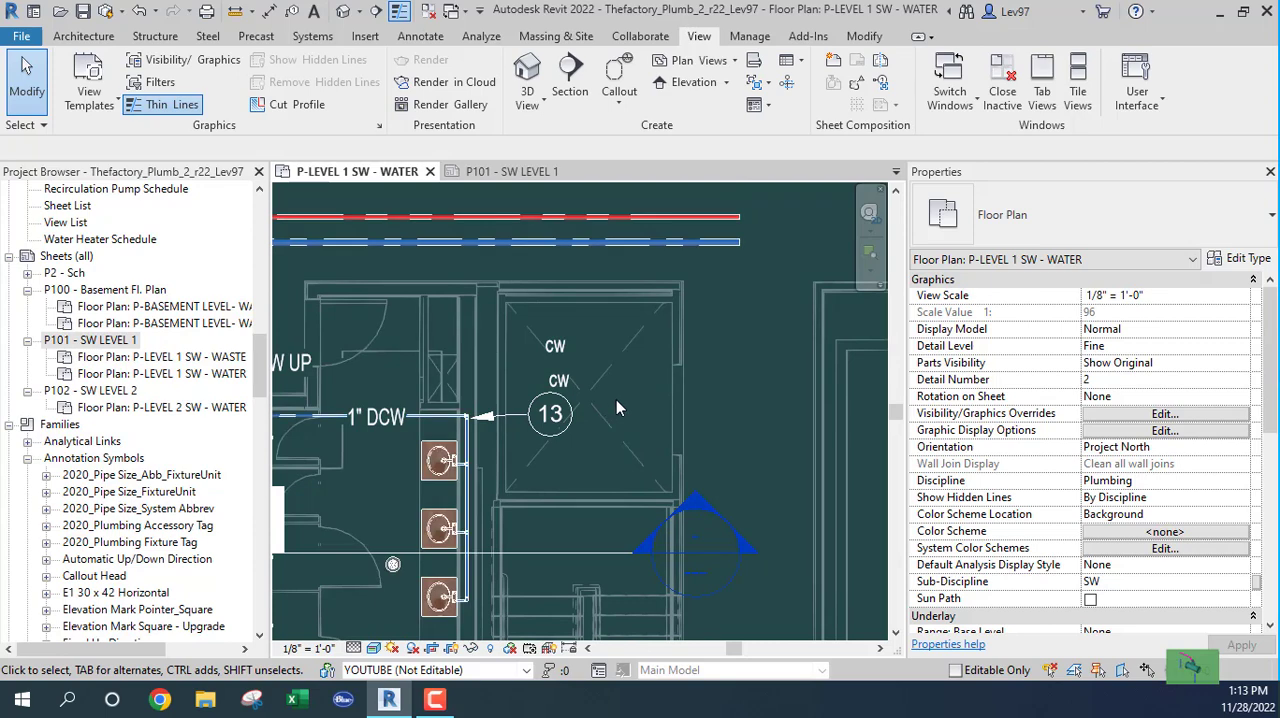